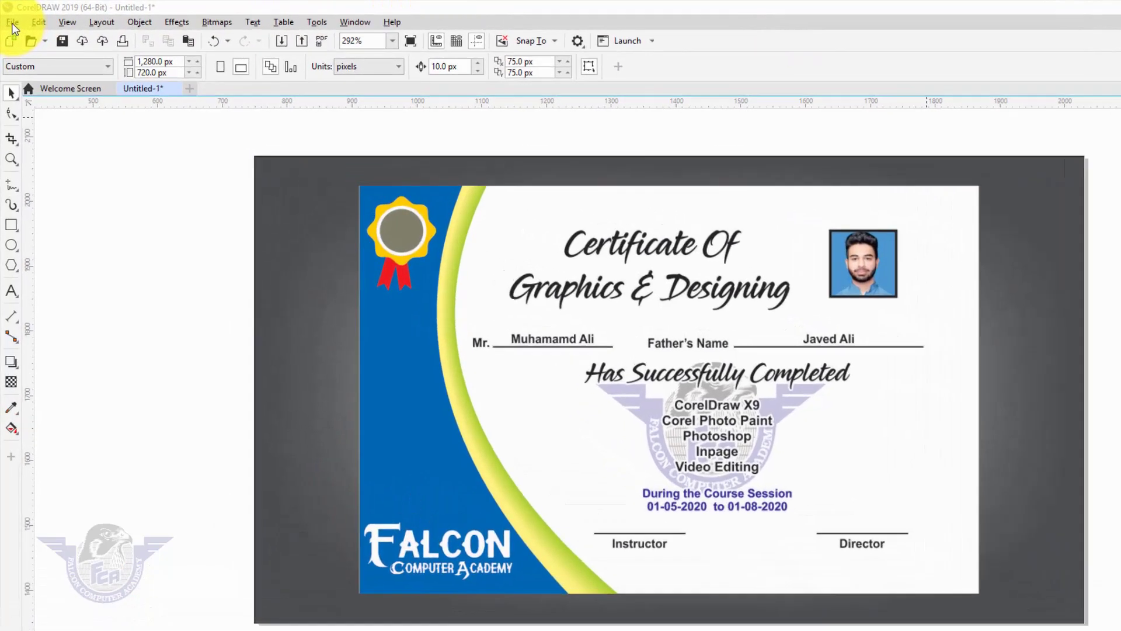
- Create a new document, Untitled-2, from the 3.5 × 2.0 inch Business Card preset
click(11, 19)
click(44, 58)
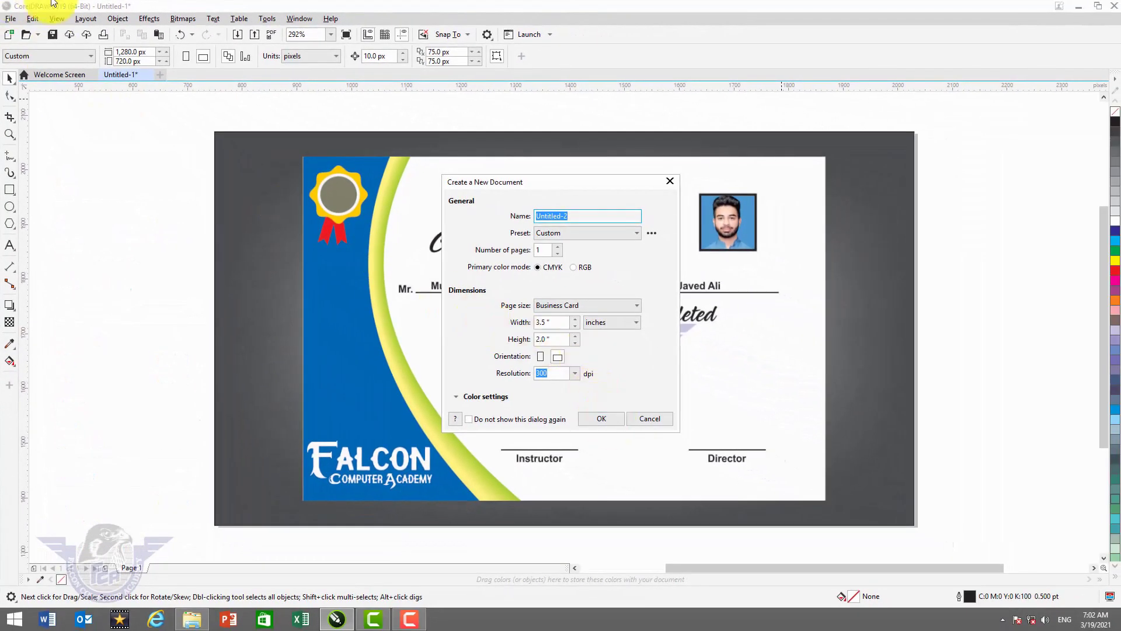
click(593, 416)
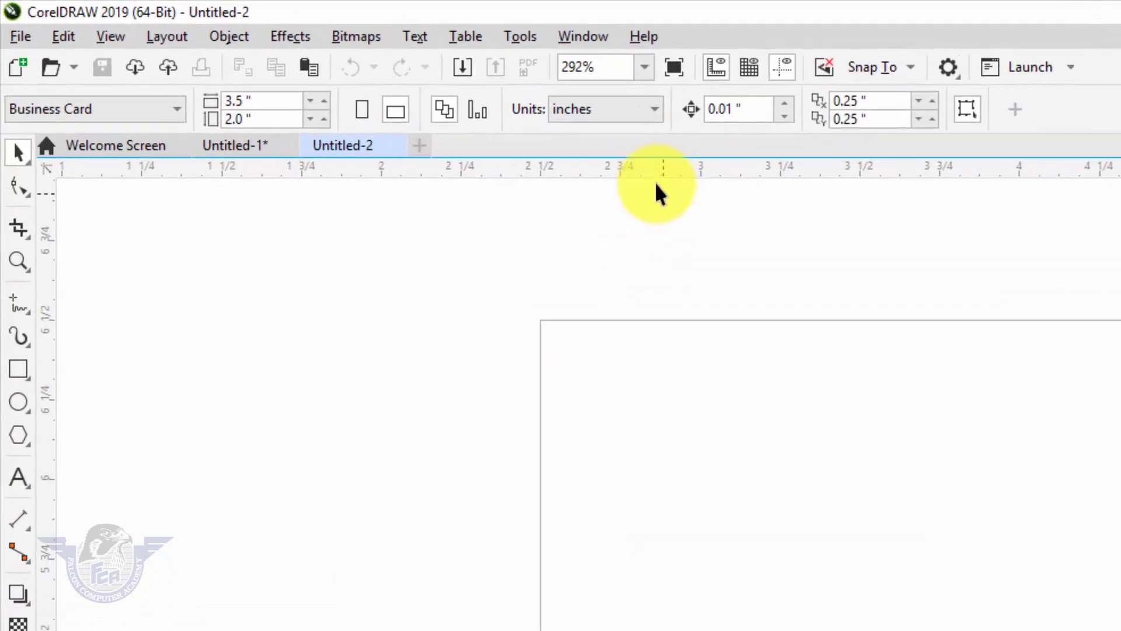
- Resize the page to 11 × 7.75 inches in inches units and fit it in view
click(598, 109)
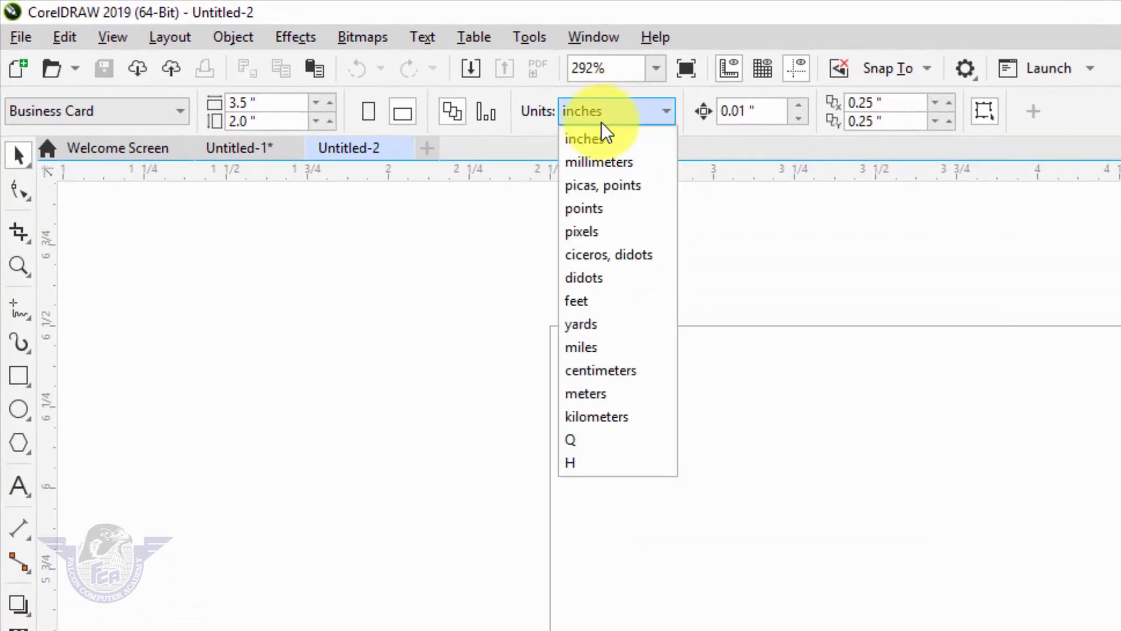
click(589, 138)
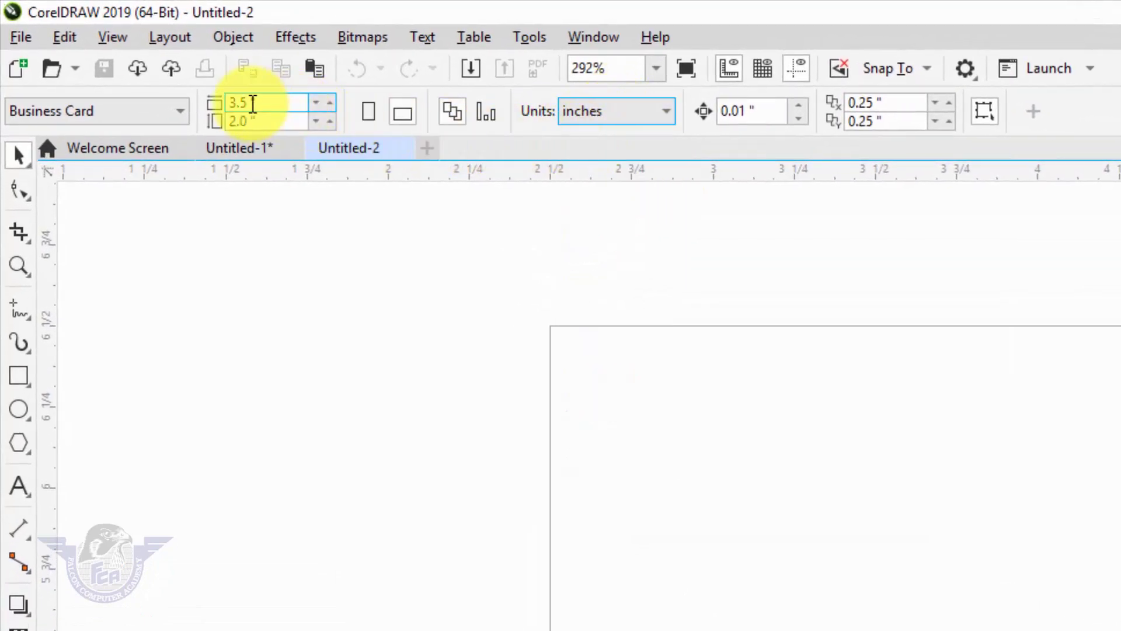
drag(268, 104, 187, 114)
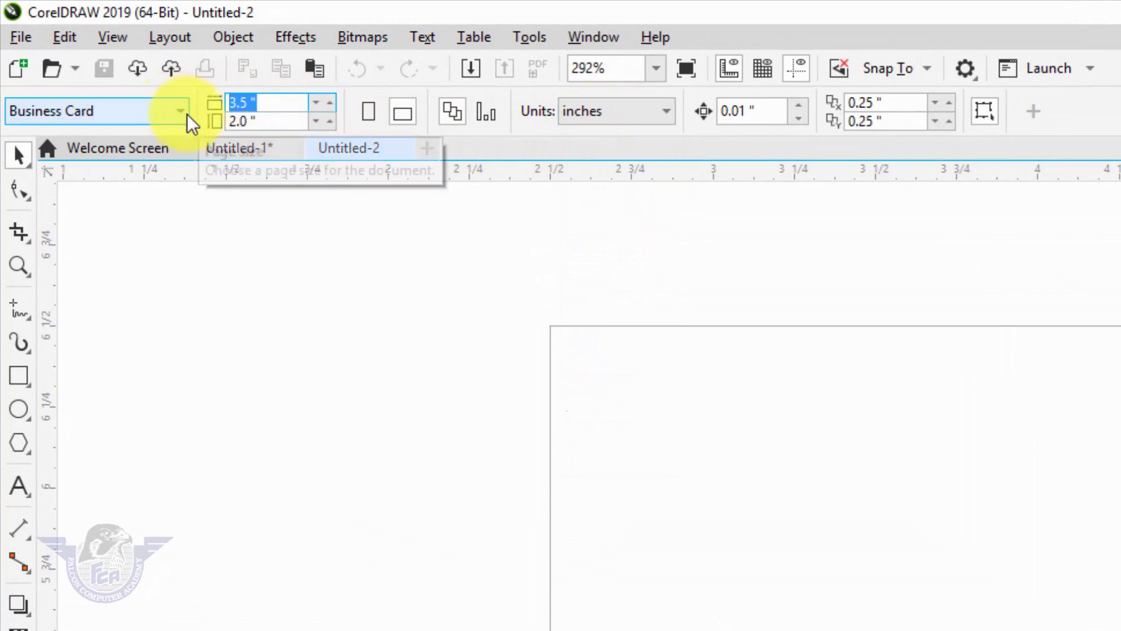
text(11)
key(Tab)
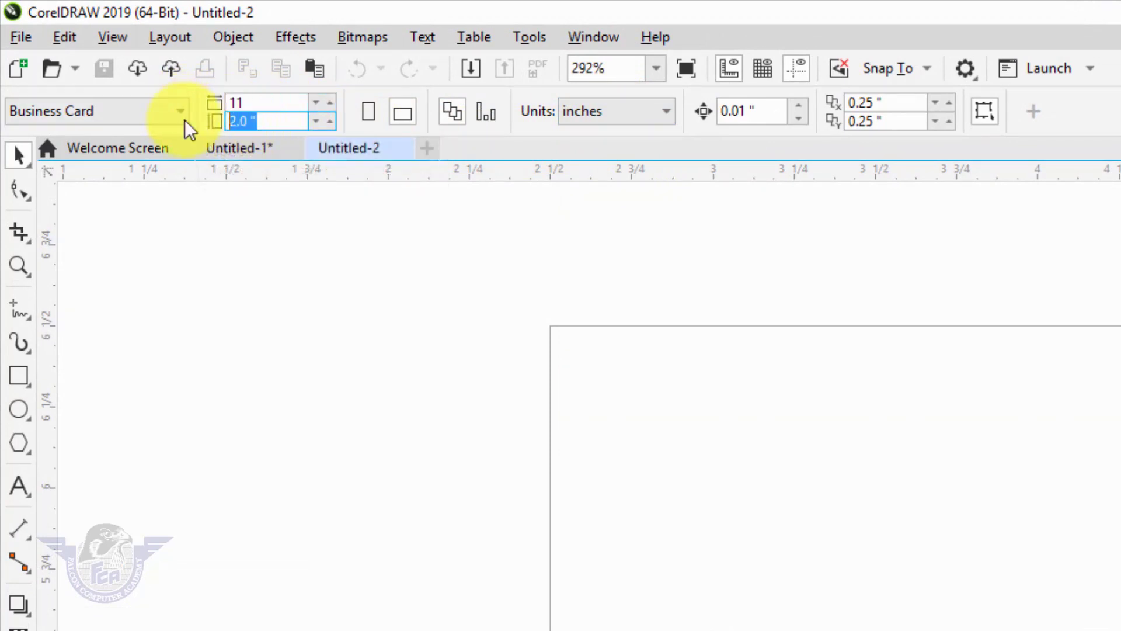
text(7.75)
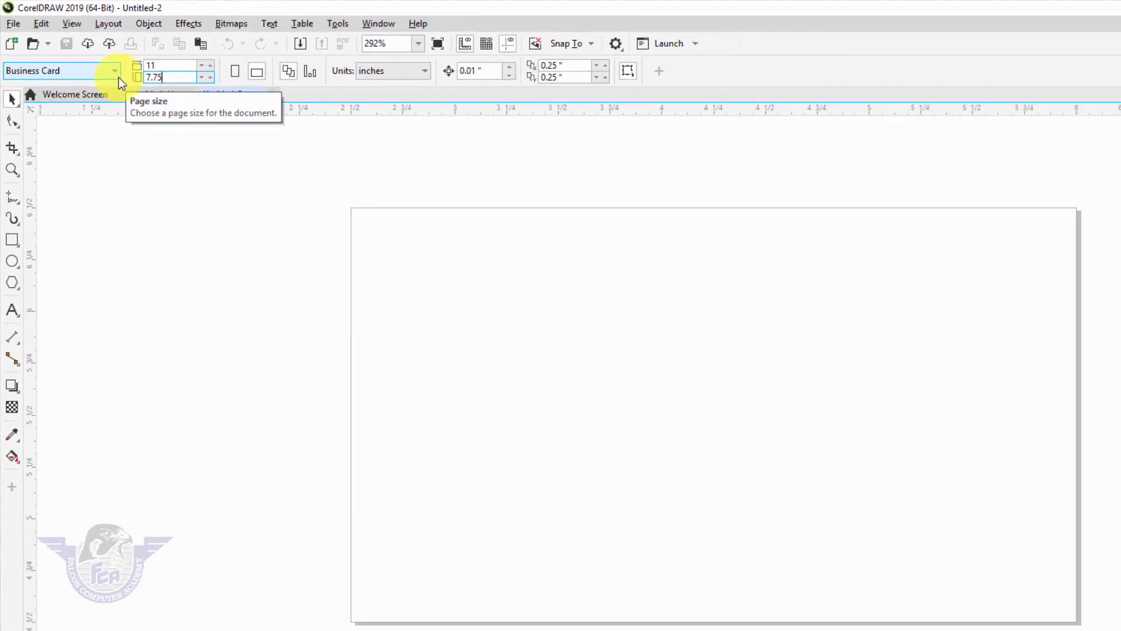
key(Return)
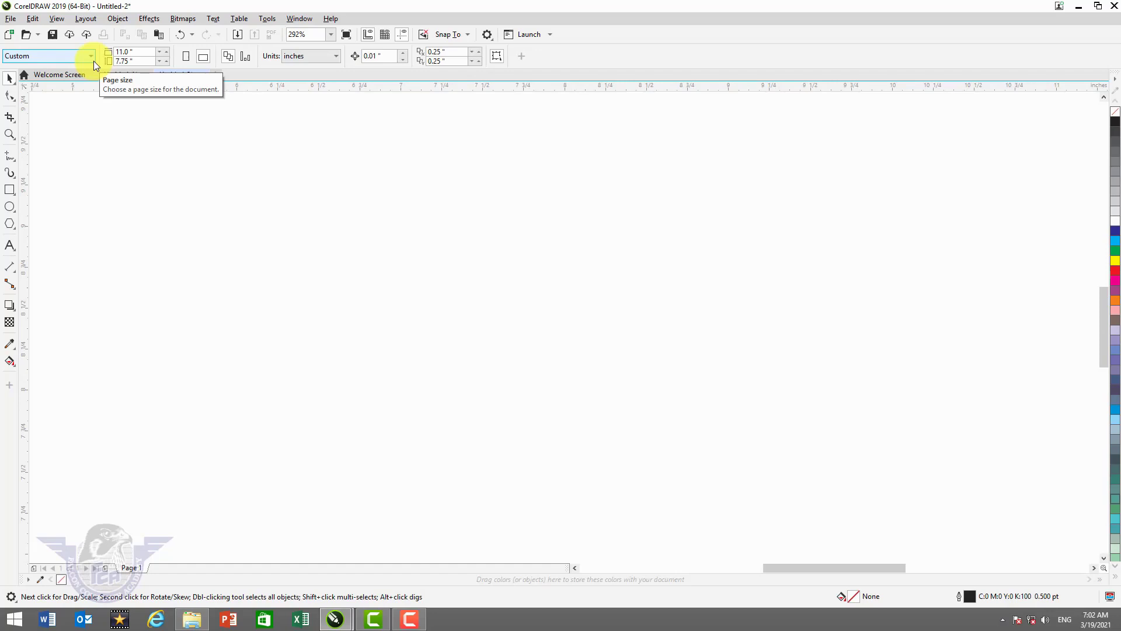
key(shift+F4)
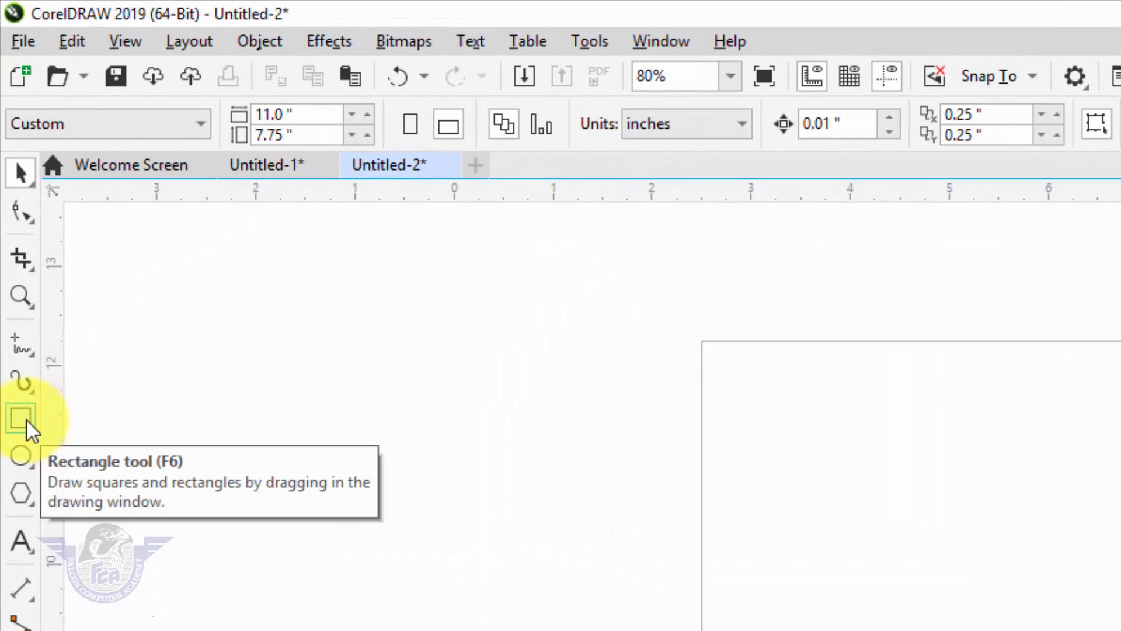
- Add a page-sized 11 × 7.75 inch rectangle and convert it to curves
double_click(22, 417)
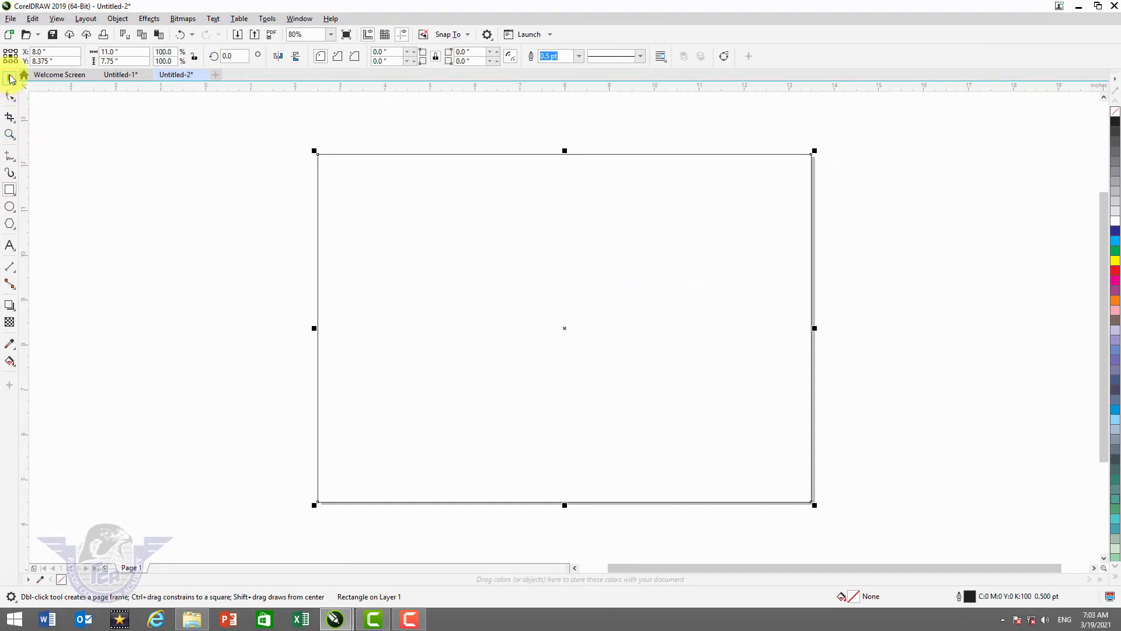
click(10, 80)
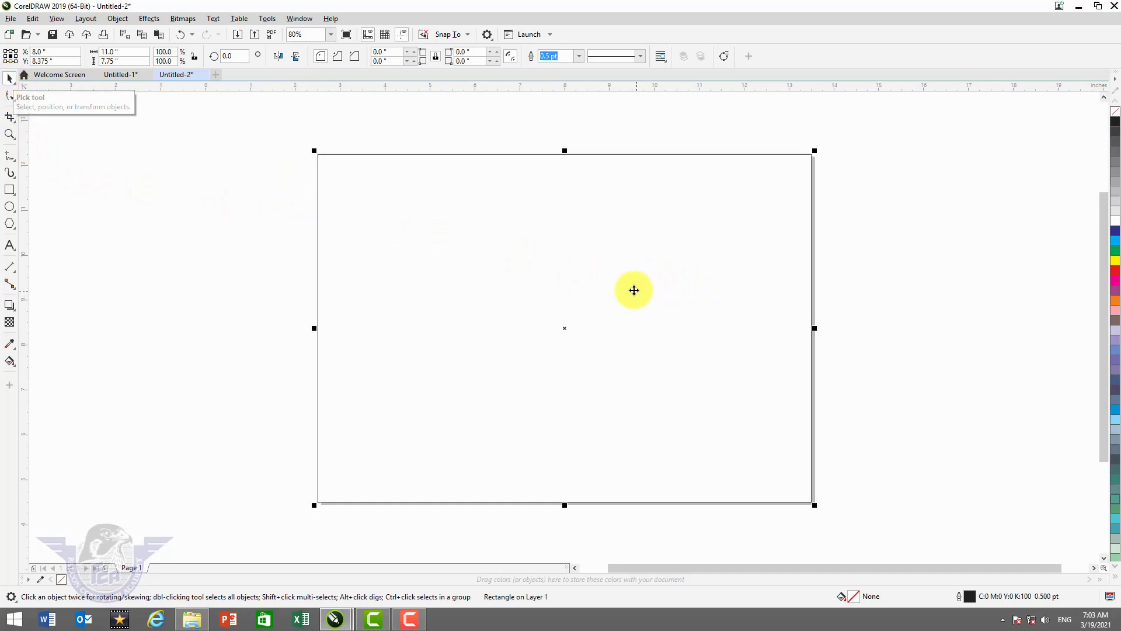
key(ctrl+q)
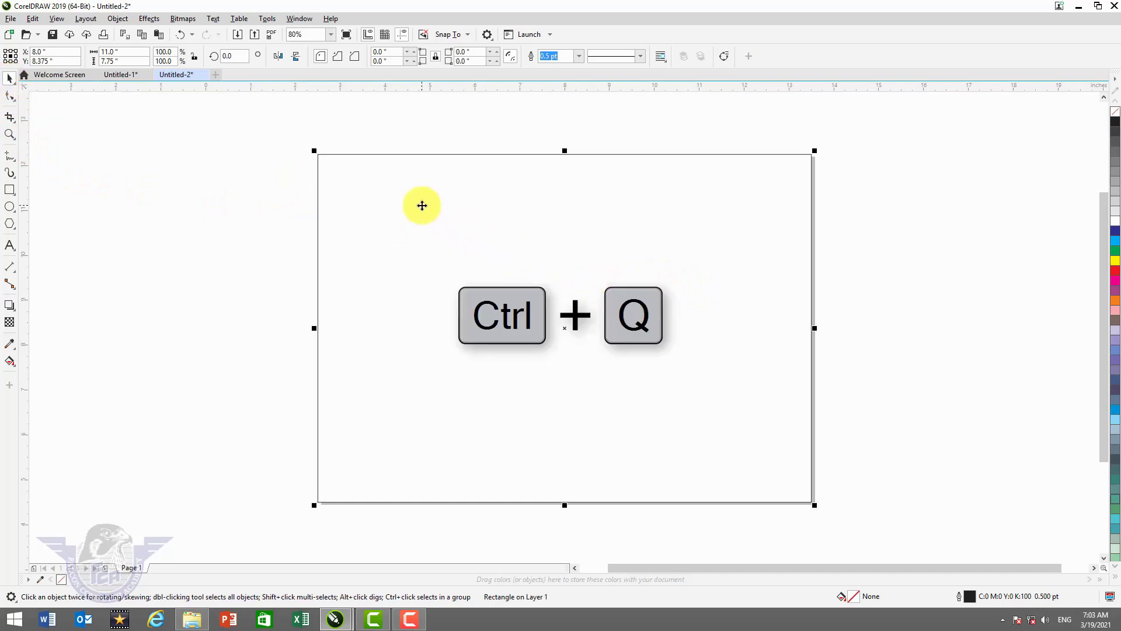
right_click(422, 206)
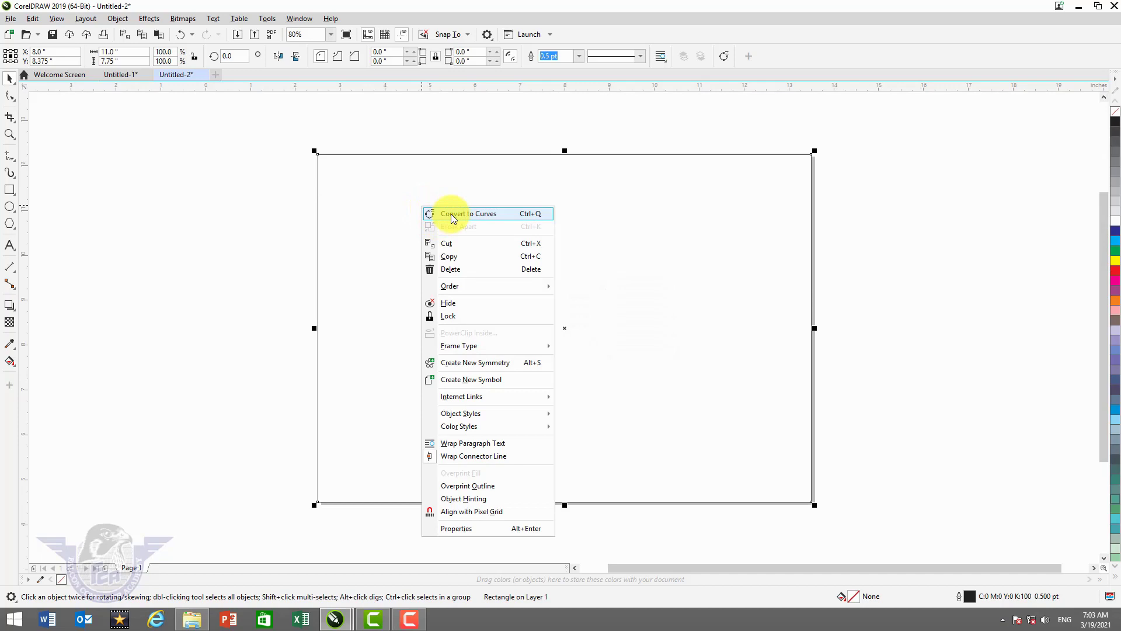
click(451, 214)
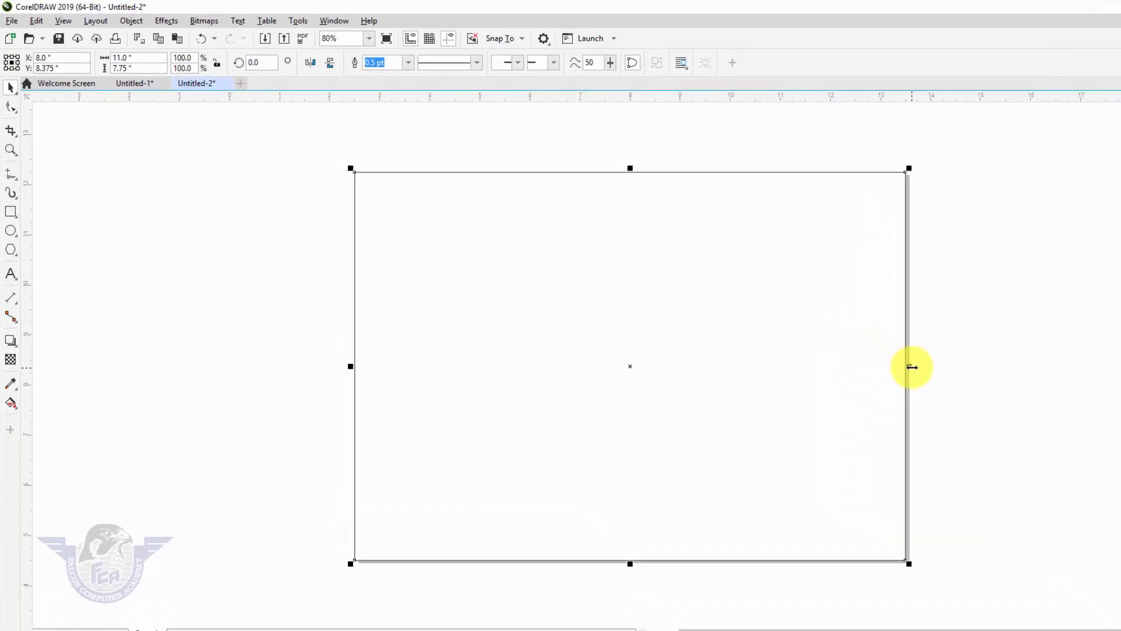
- Narrow the rectangle to about 2.9 inches and slant its right edge by moving corner nodes
drag(912, 366, 484, 426)
drag(522, 461, 547, 460)
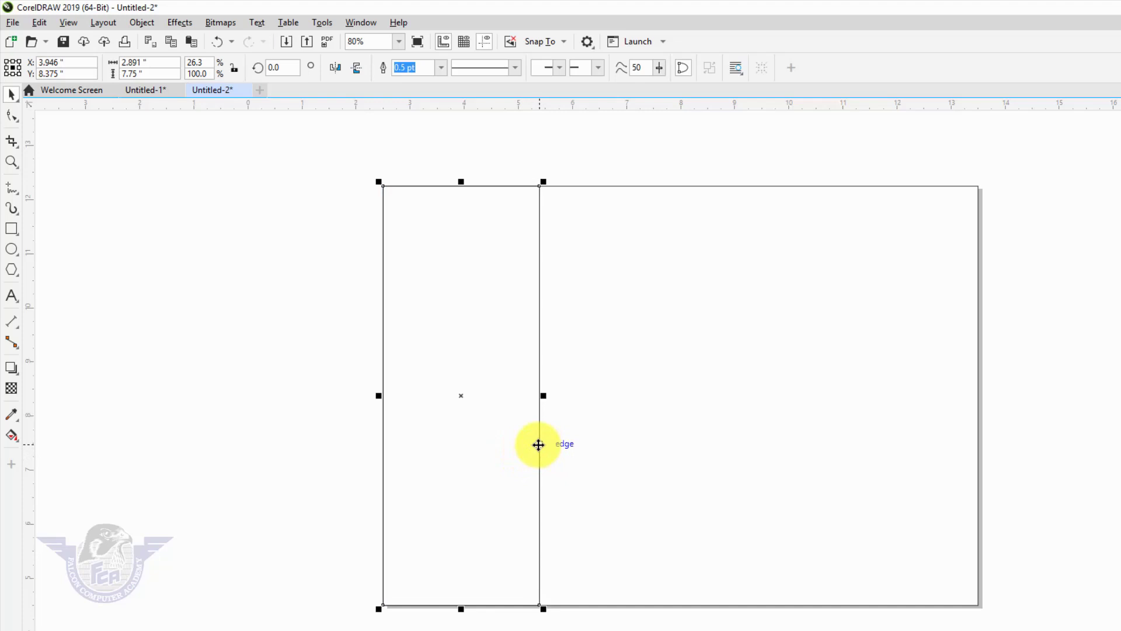
key(F10)
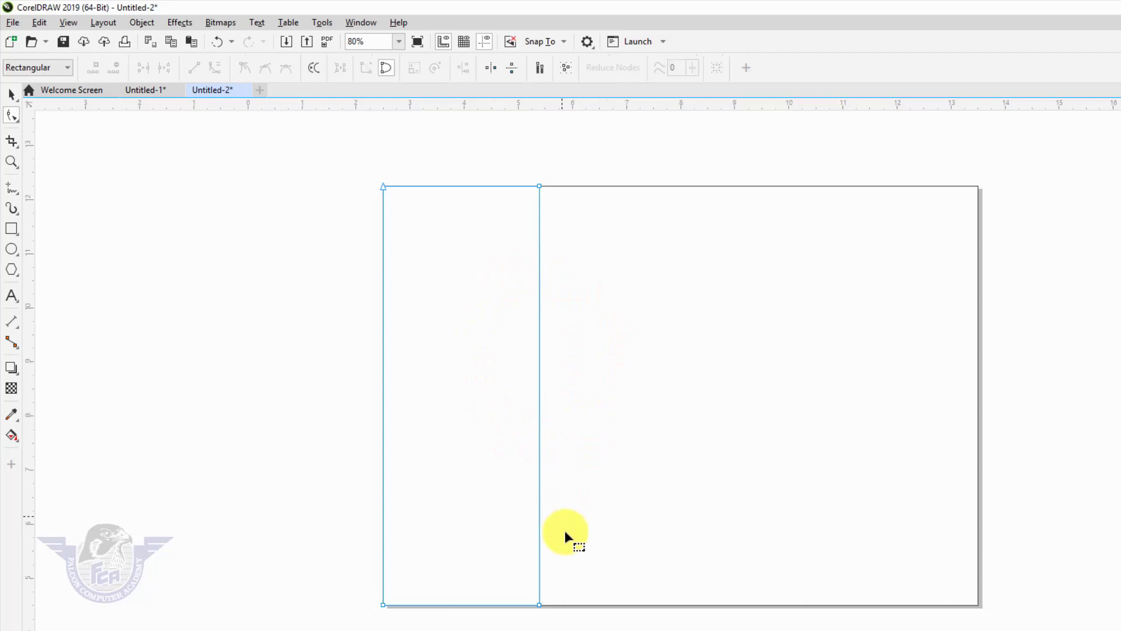
click(538, 187)
drag(538, 187, 465, 198)
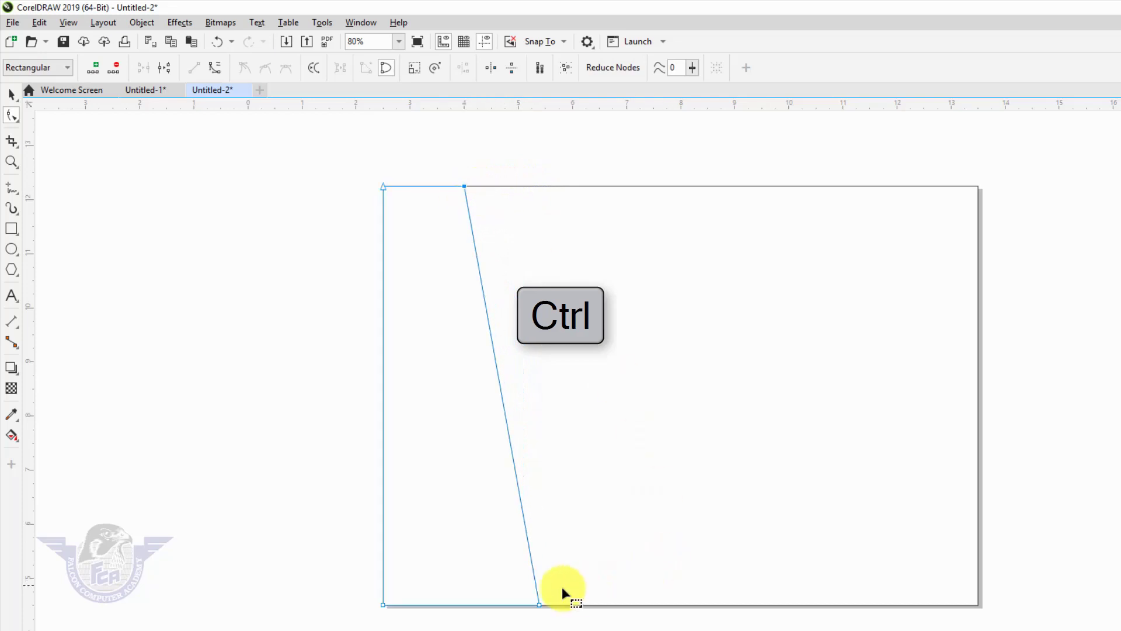
drag(538, 607, 582, 609)
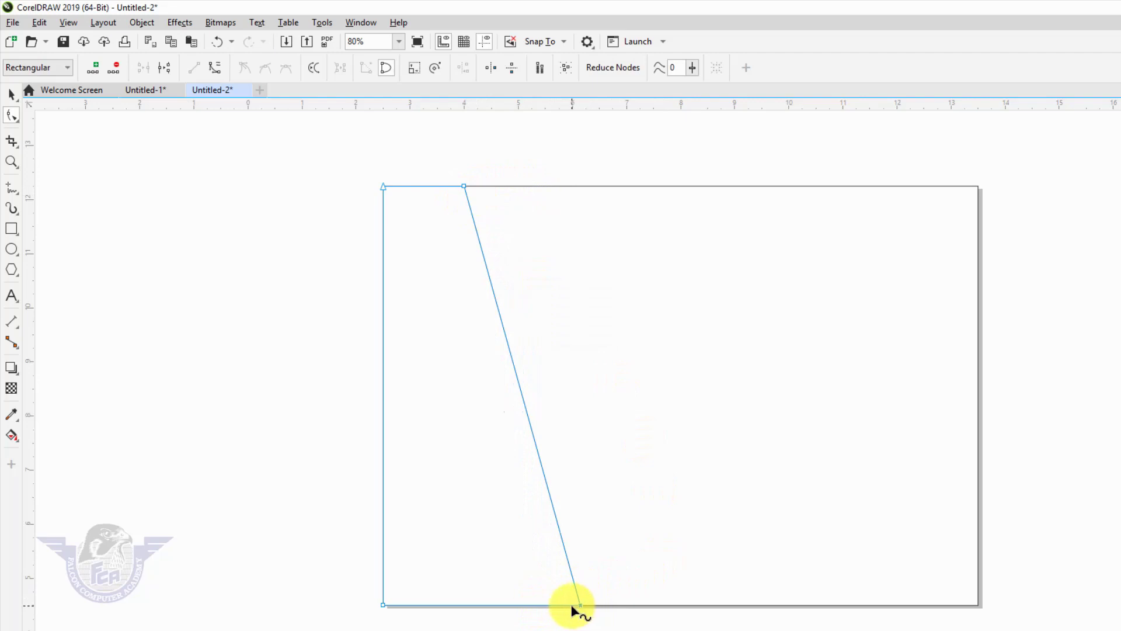
- Turn the slanted segment into a bowed curve and widen the panel to about 4.3 inches
right_click(533, 435)
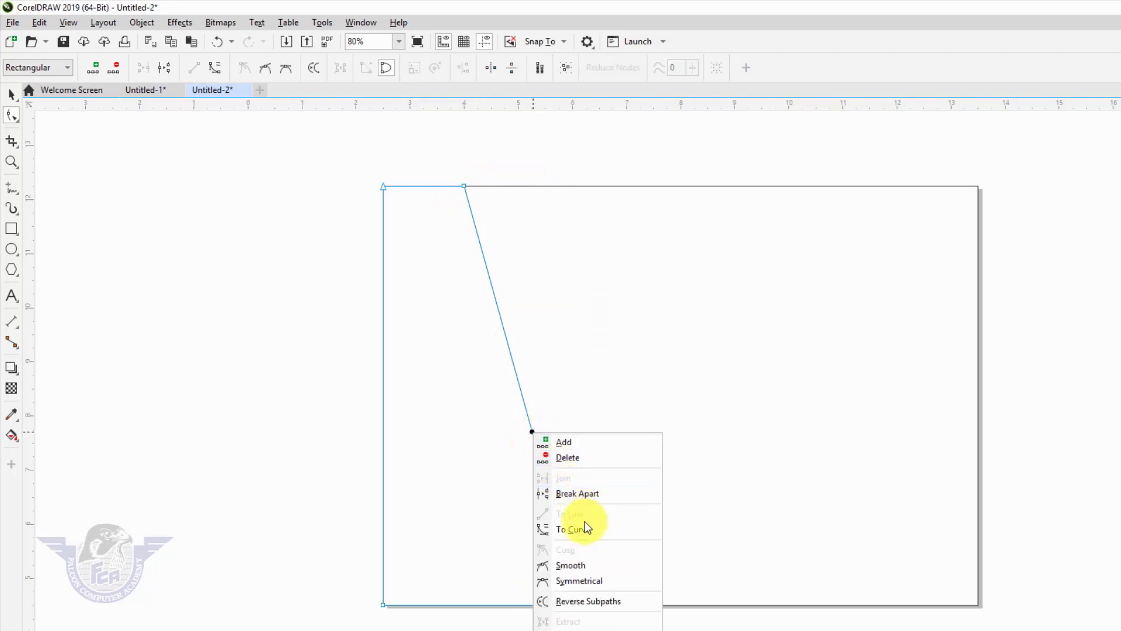
click(574, 532)
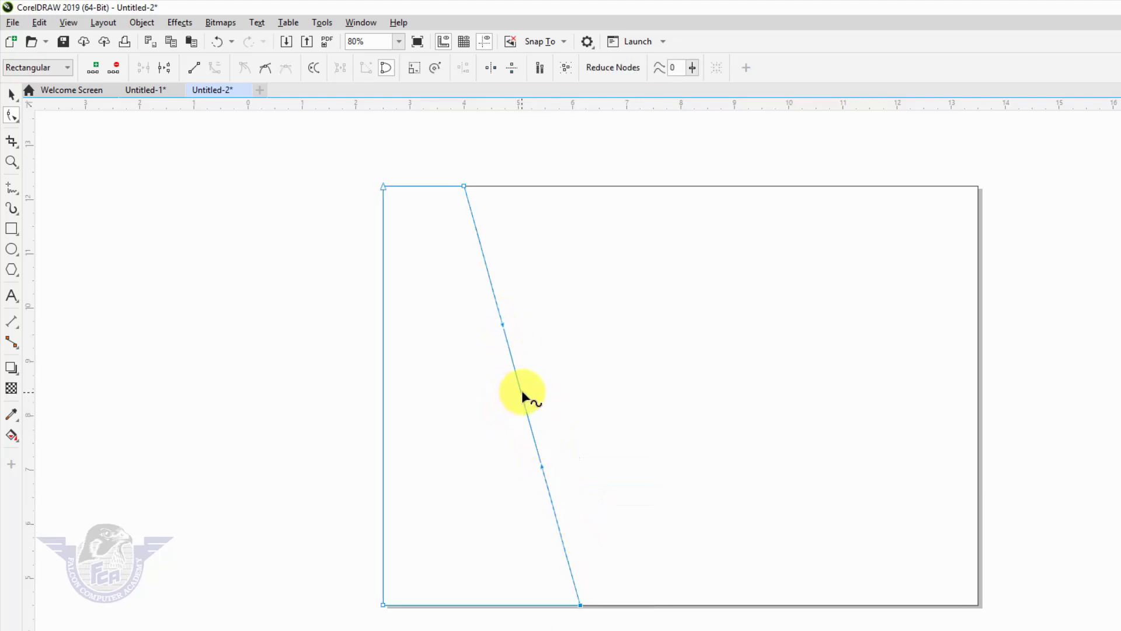
drag(519, 392, 476, 420)
key(space)
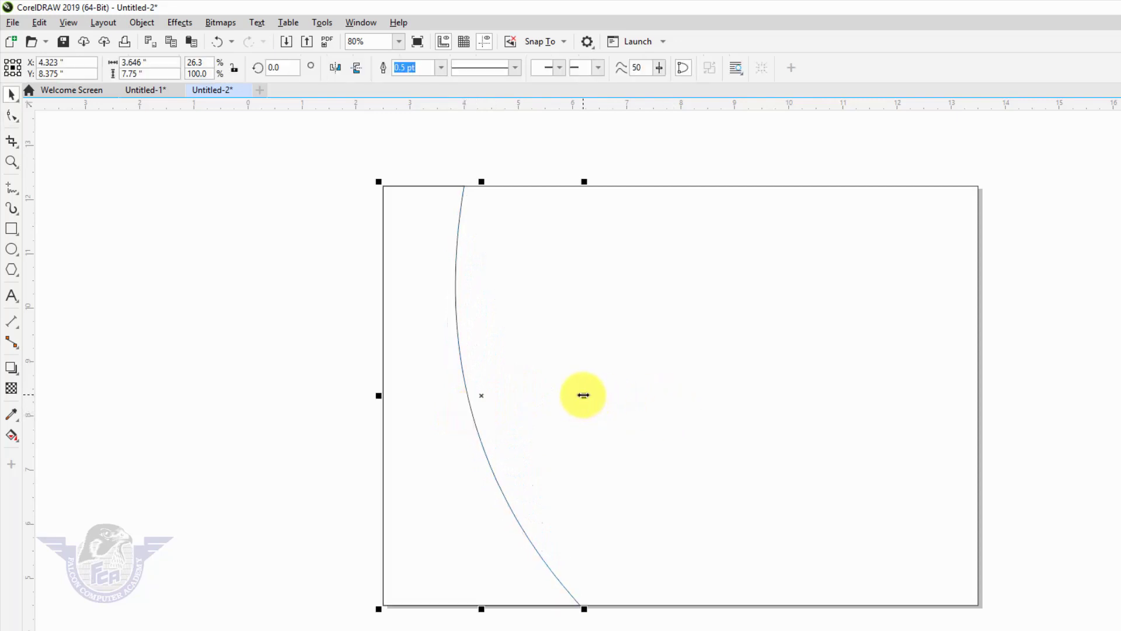
drag(583, 395, 620, 397)
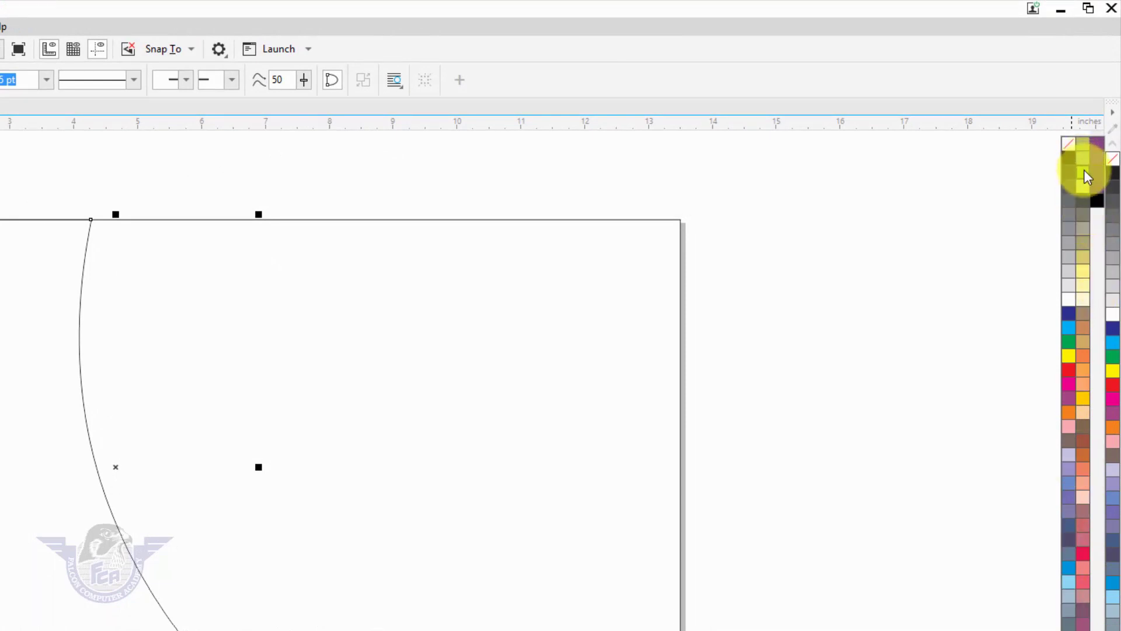
- Fill the panel lime green, remove its outline, and make a slightly narrower copy
click(1083, 171)
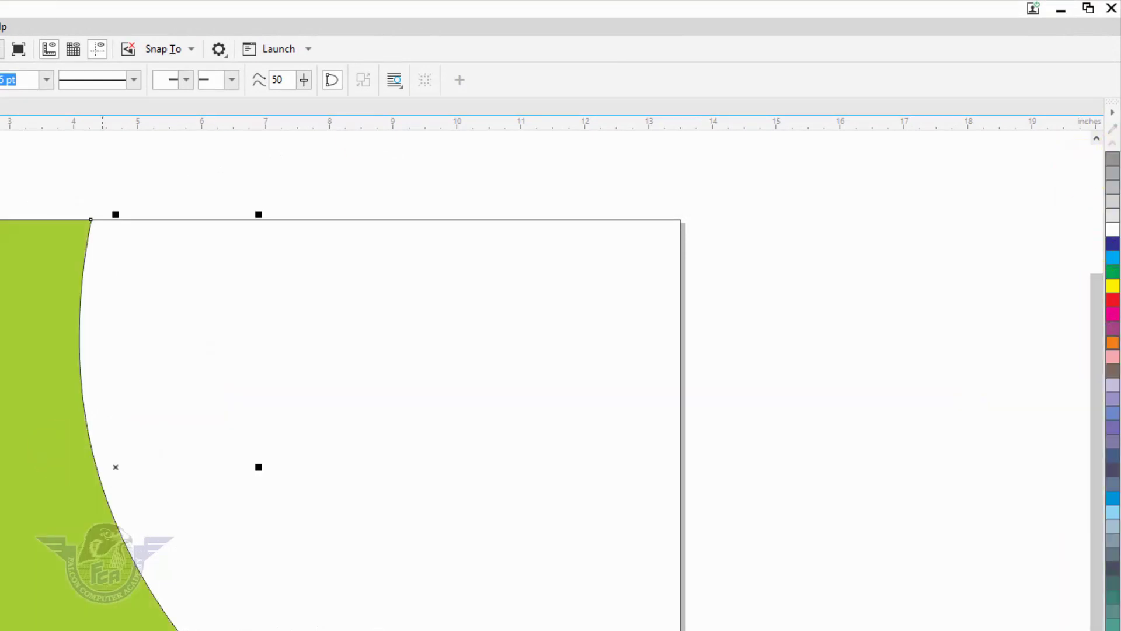
drag(8, 248, 177, 342)
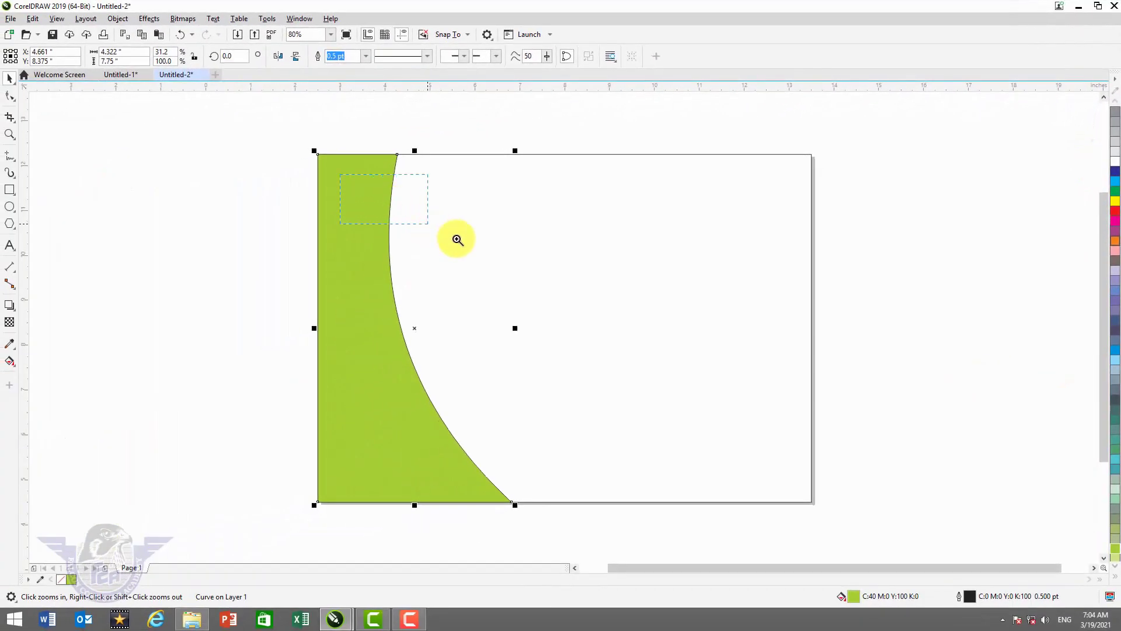
drag(457, 239, 485, 247)
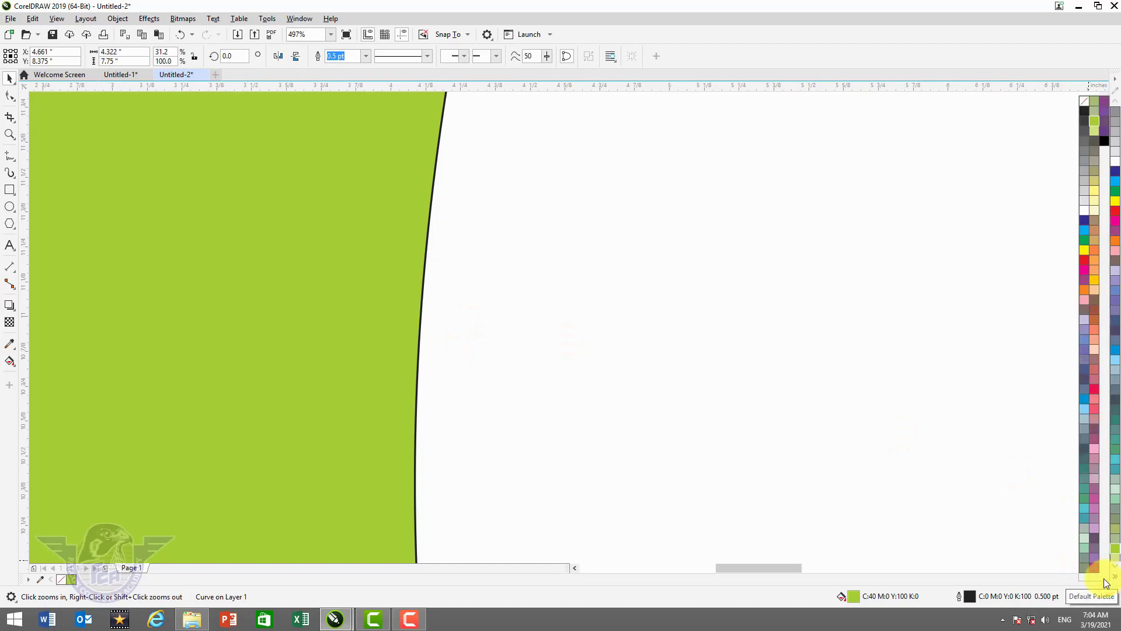
mouse_move(1067, 403)
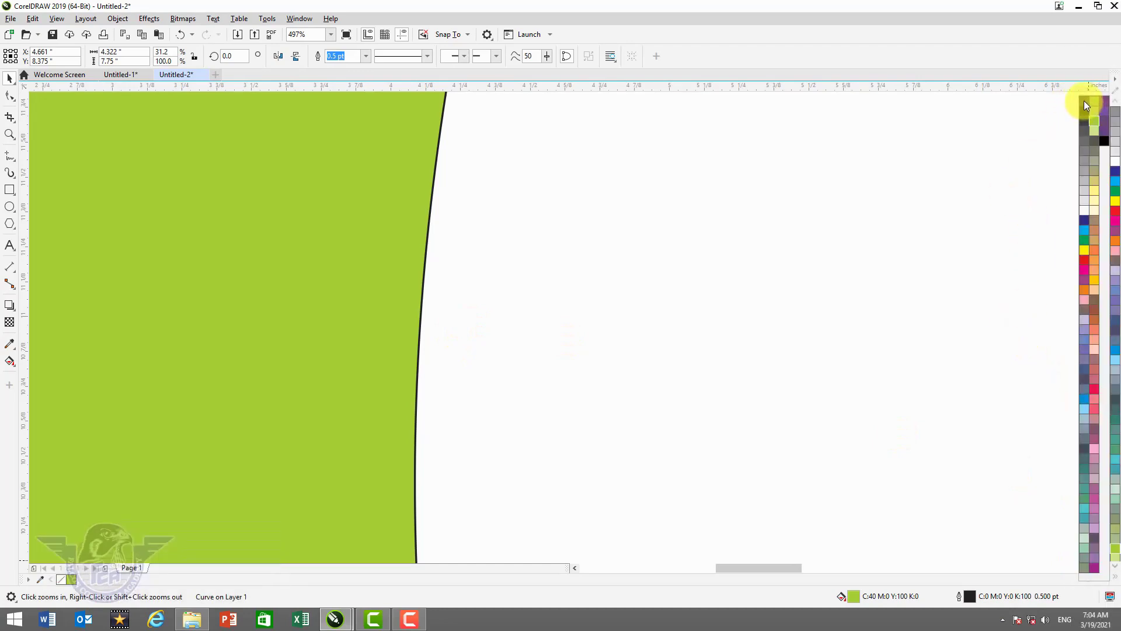
right_click(1084, 101)
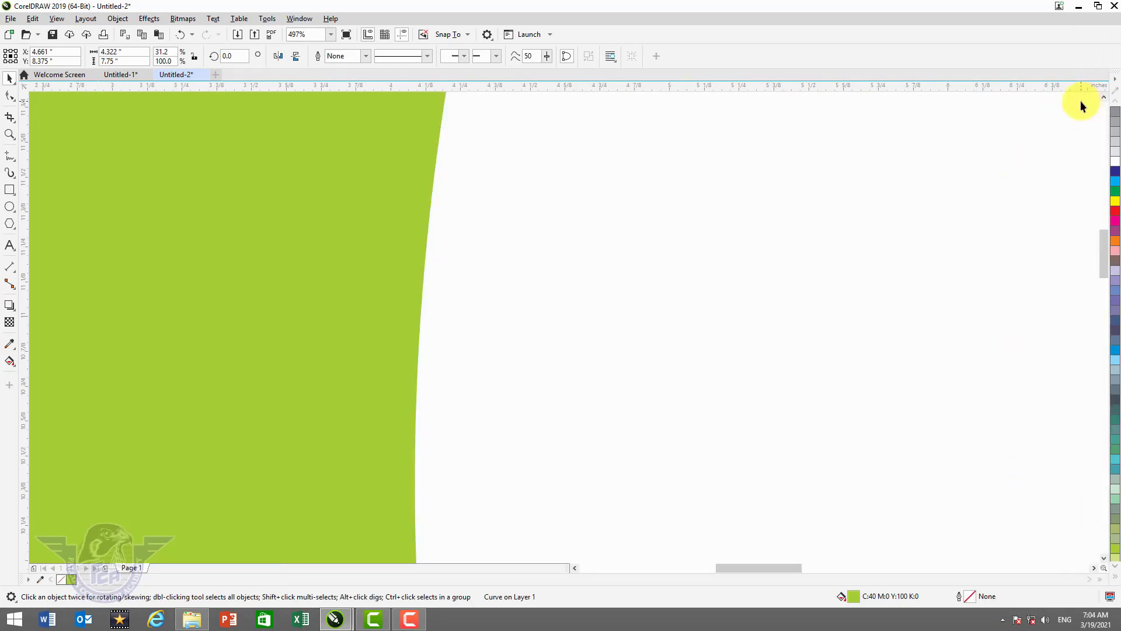
key(F4)
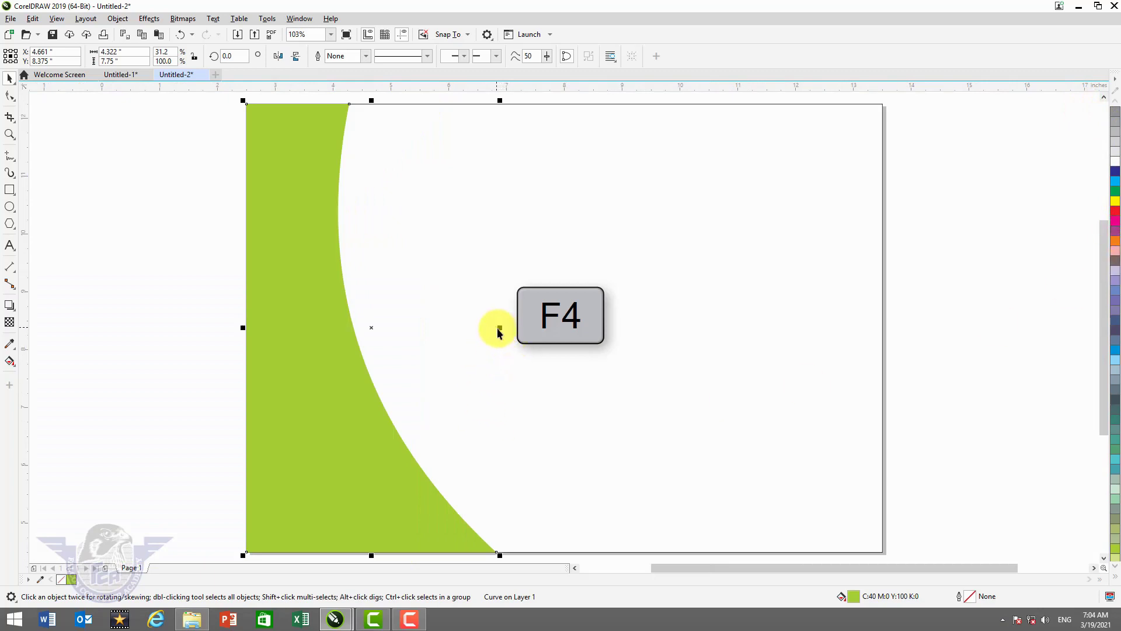
drag(499, 329, 473, 352)
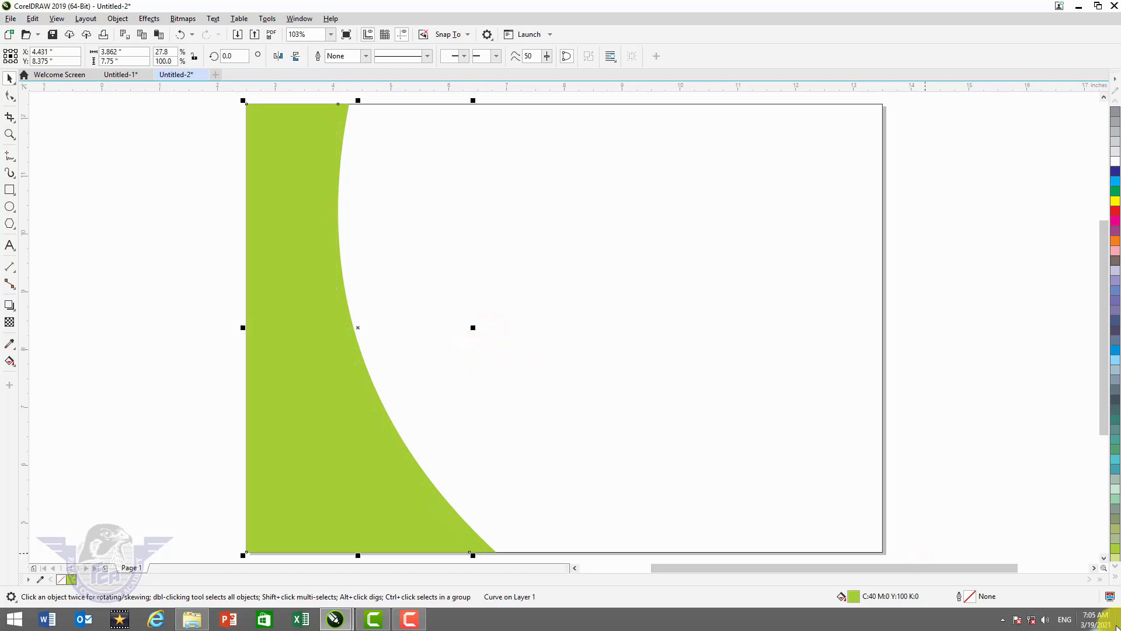
- Fill the narrower copy pale cream (C0 M0 Y20 K0), then select it with the green curve
click(1116, 576)
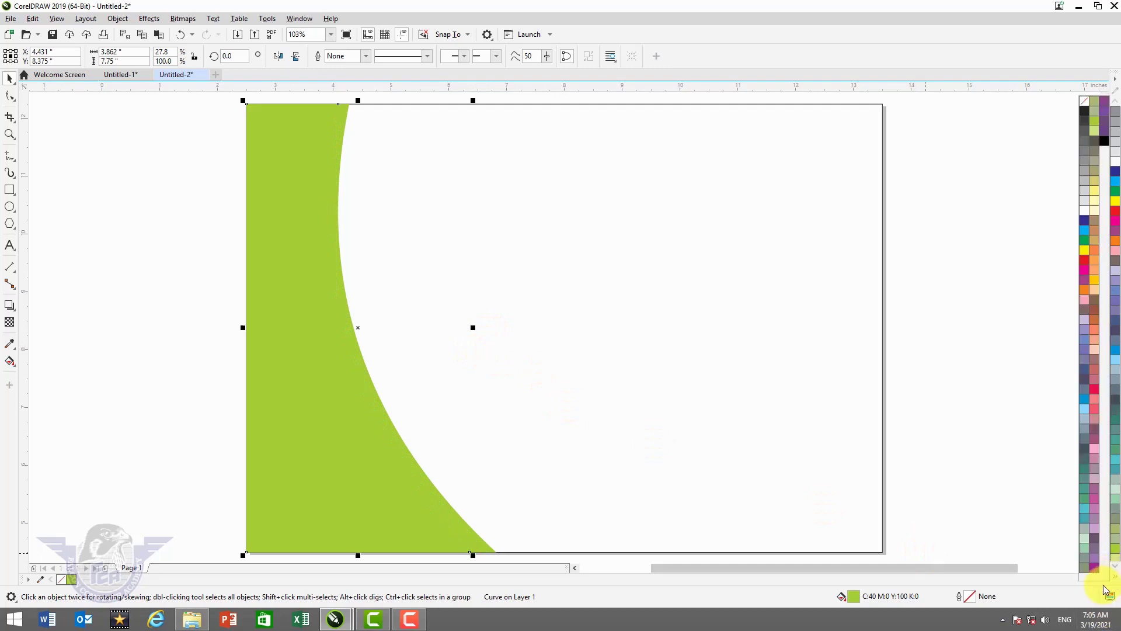
click(1095, 213)
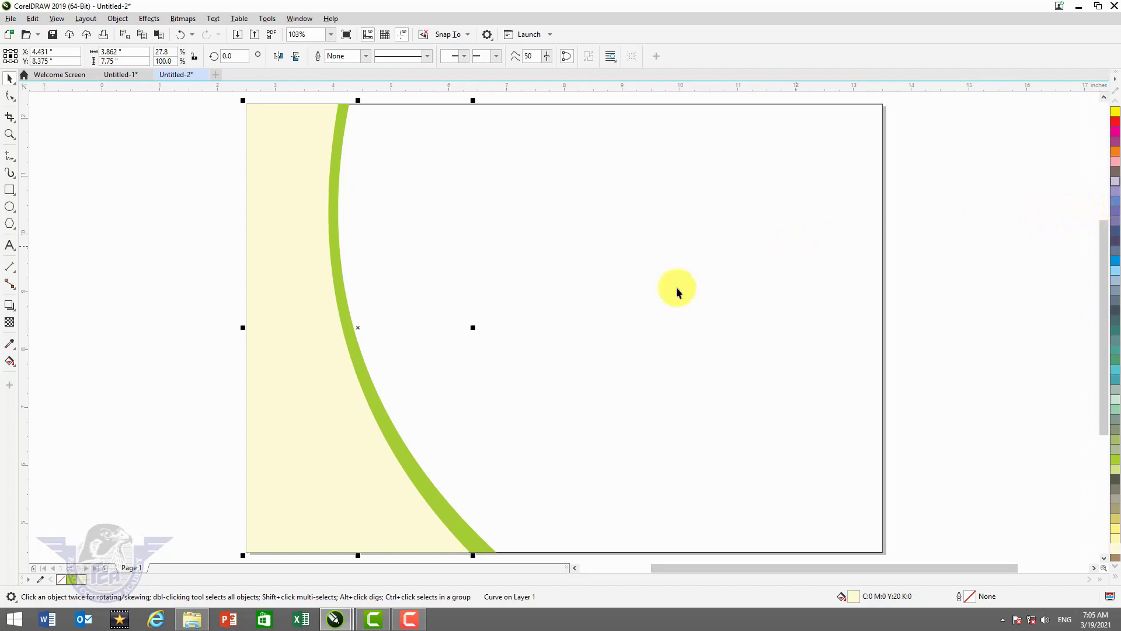
click(178, 281)
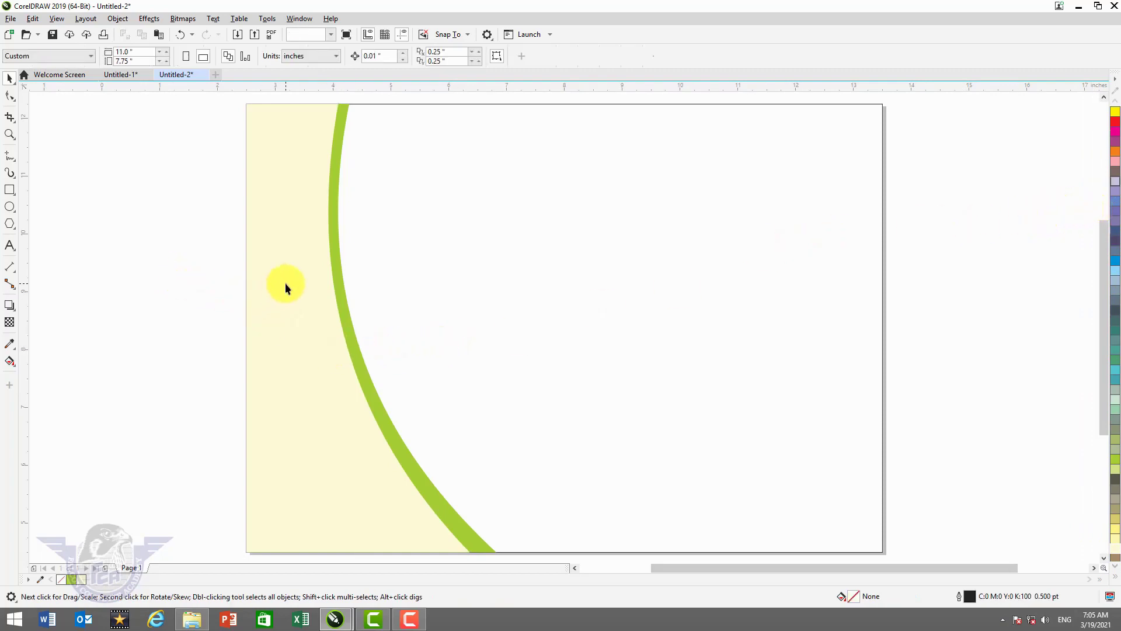
click(286, 286)
key(shift)
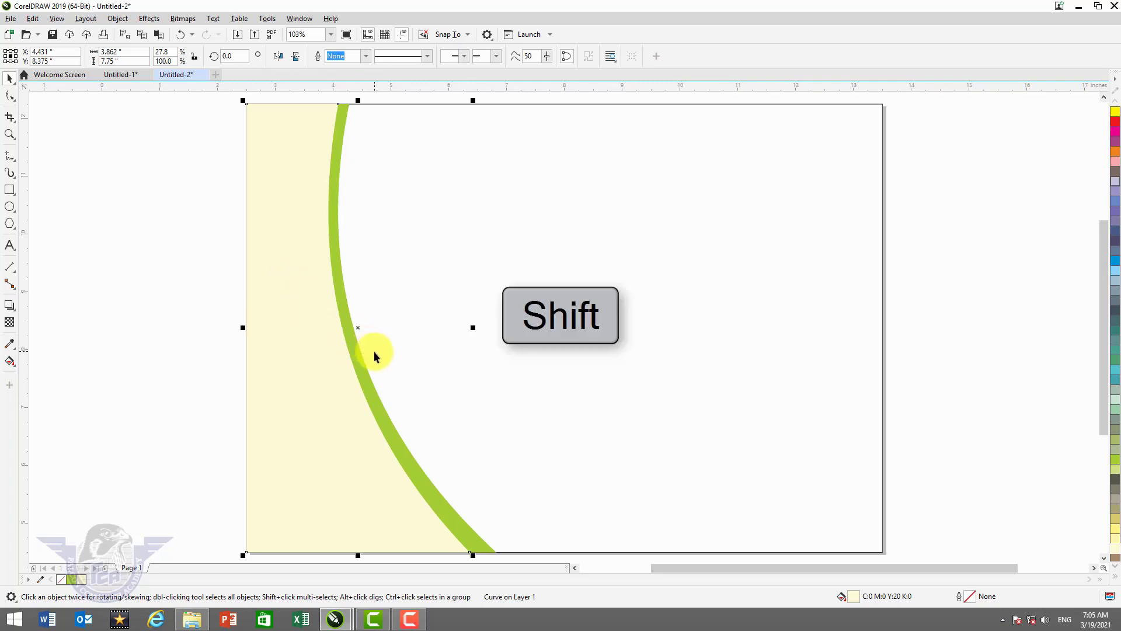
shift+click(363, 366)
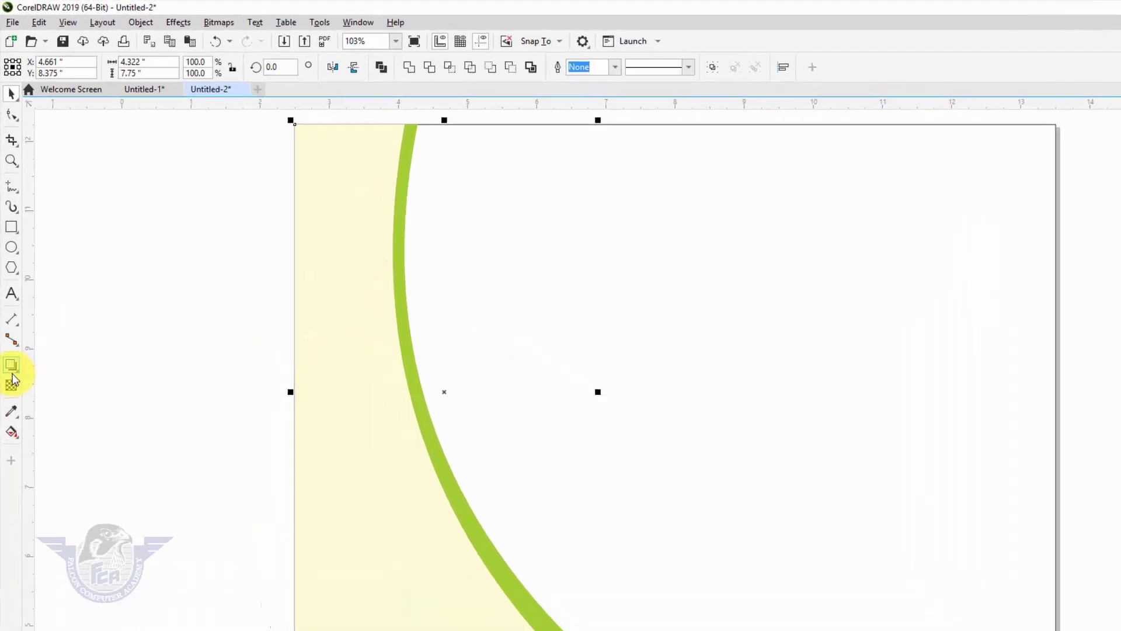
- Blend the cream panel into the lime-green curve with 60 steps, then deselect
click(13, 368)
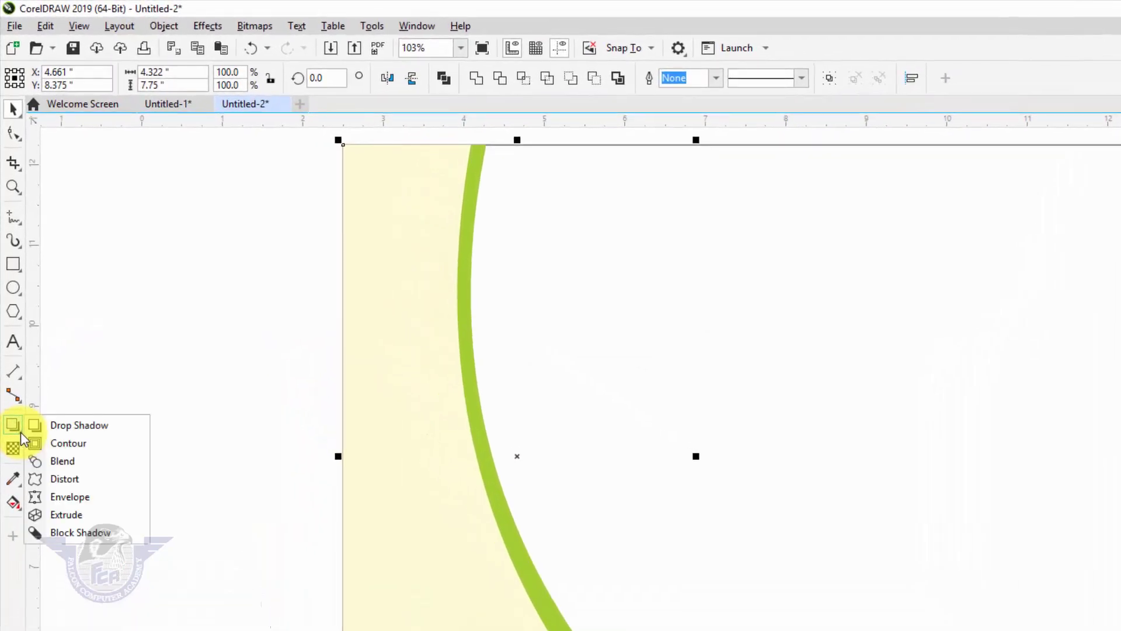
click(66, 461)
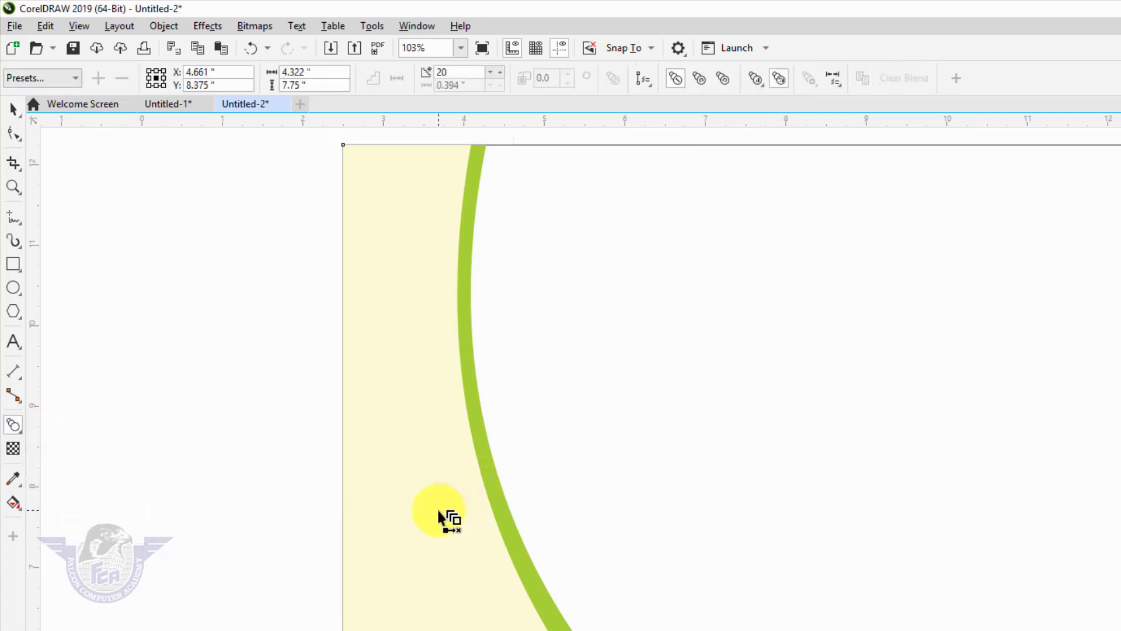
drag(451, 504, 498, 512)
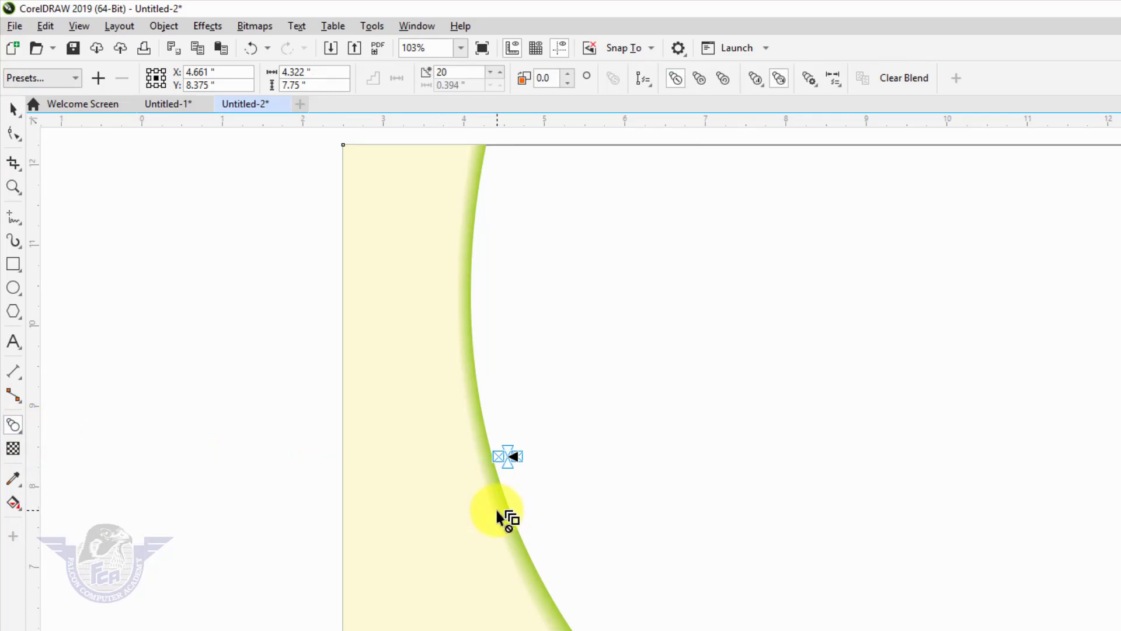
key(Return)
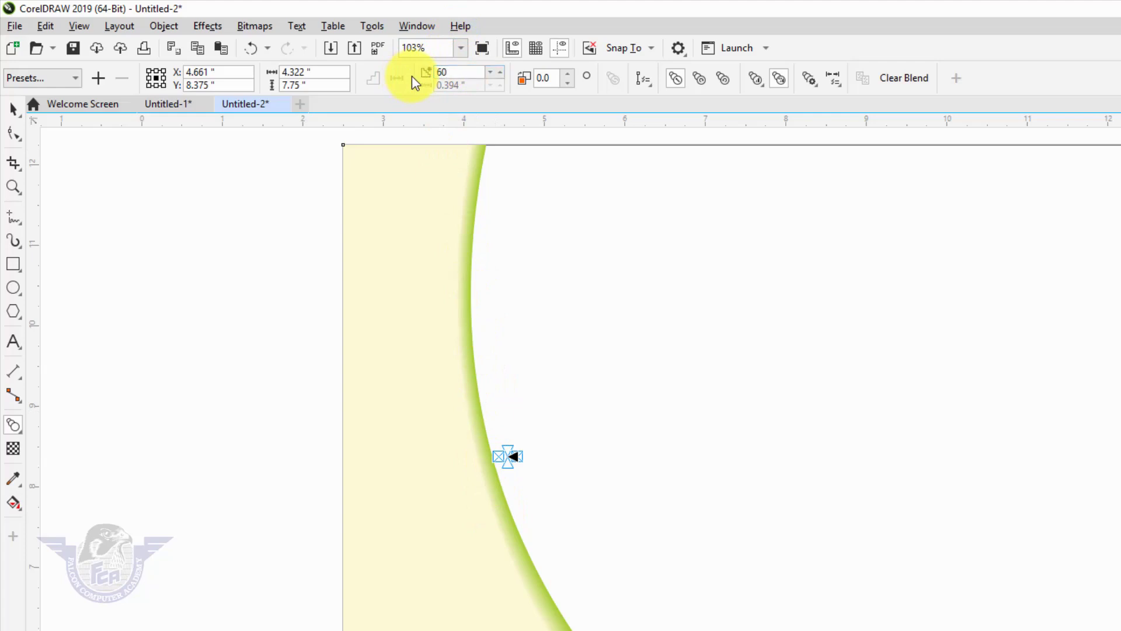
click(14, 111)
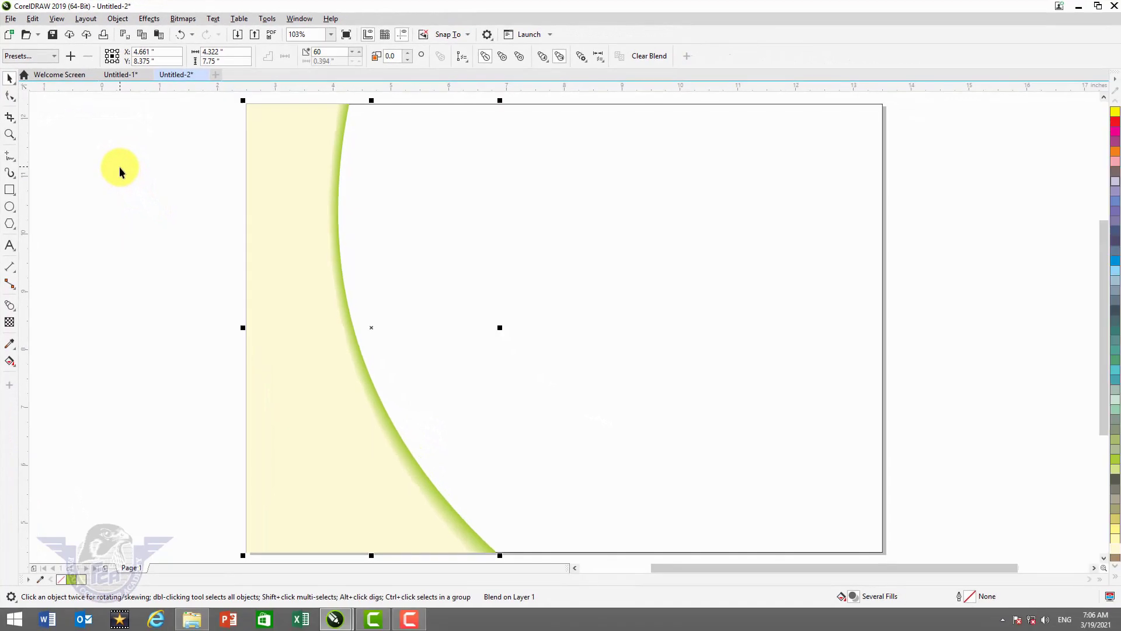
click(120, 170)
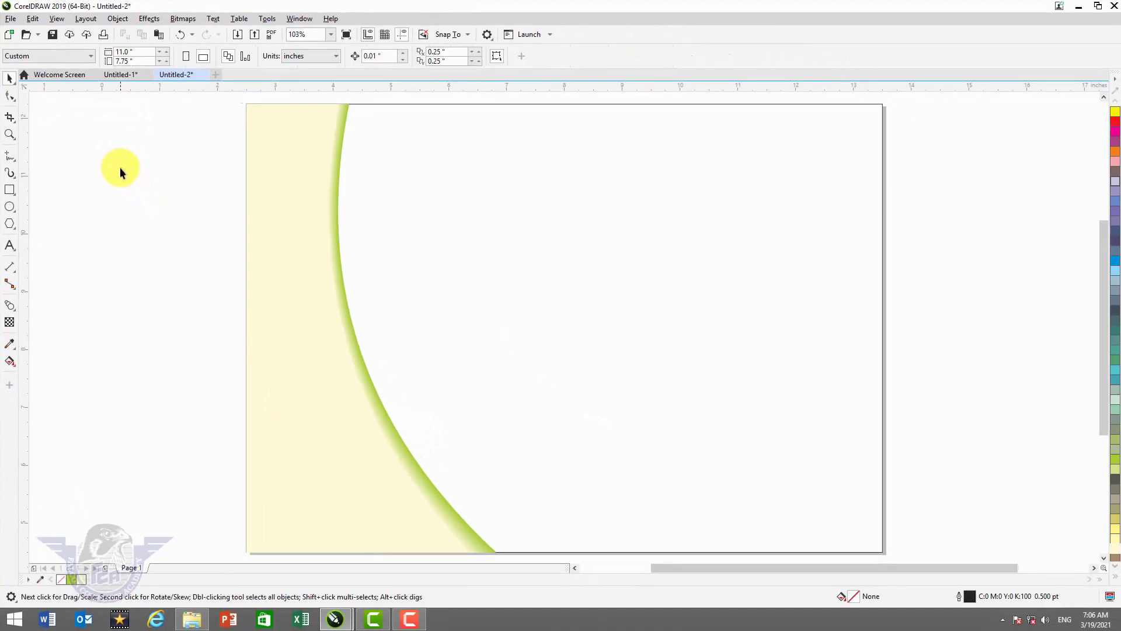
- Narrow the cream blend control shape to about 3.72 inches wide
click(282, 199)
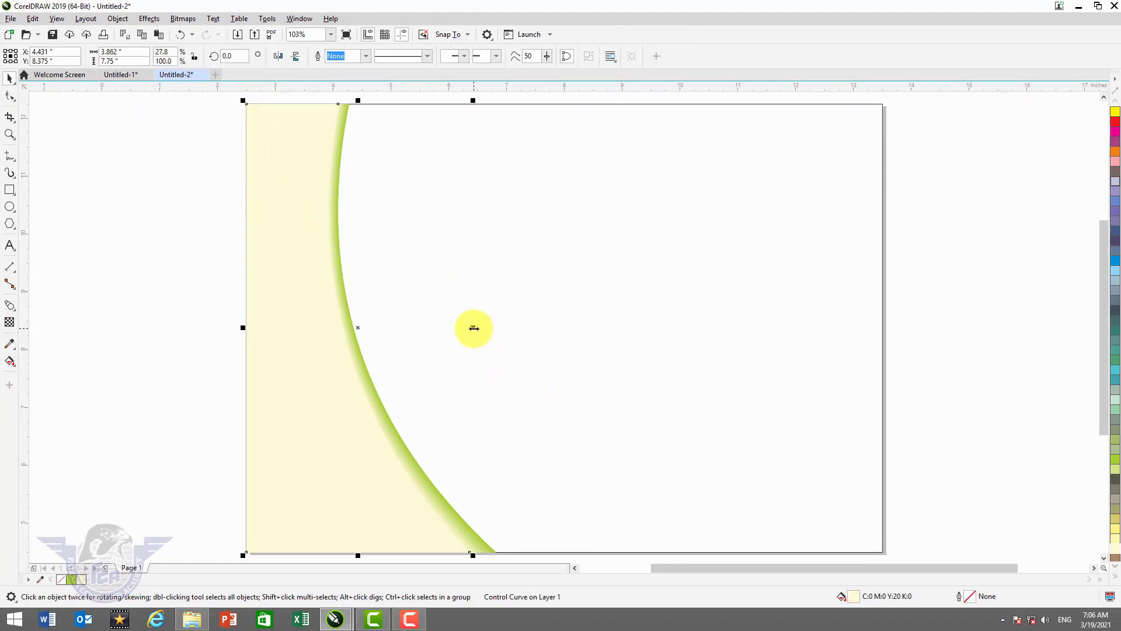
drag(469, 328, 468, 329)
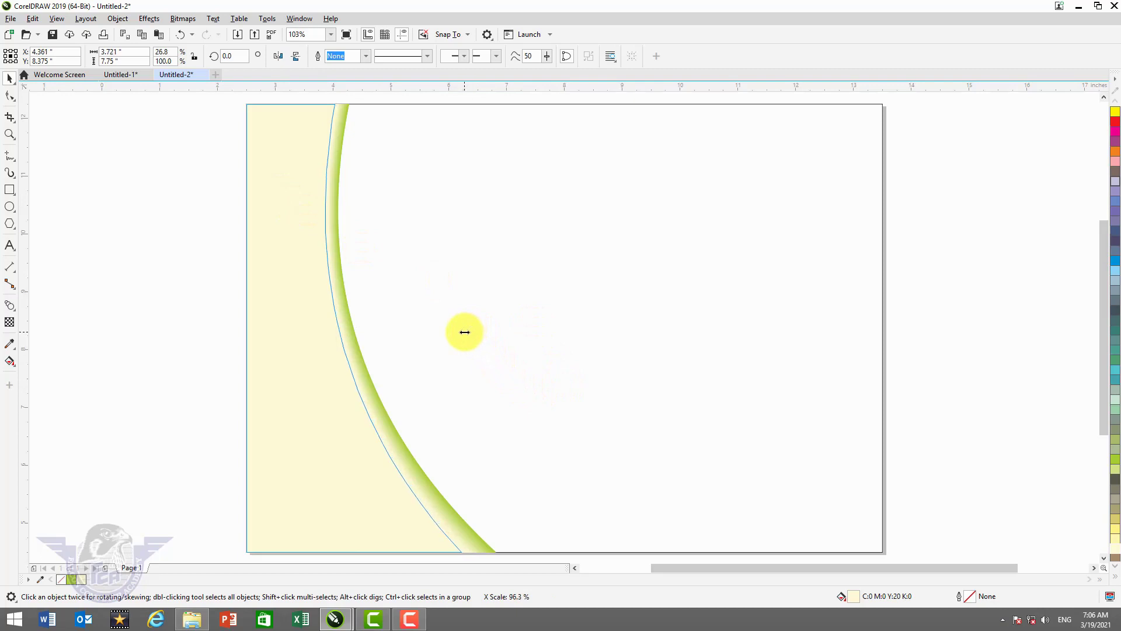
drag(465, 334, 465, 334)
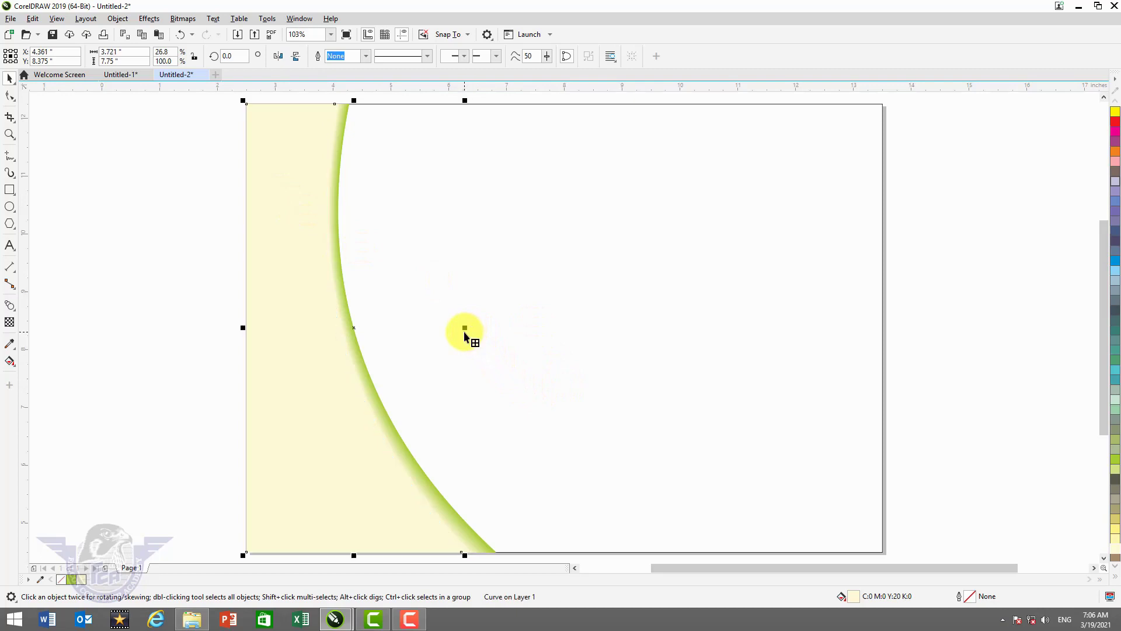
- Refill the left panel dark blue, then lighten it to C100 M59 Y0 K0
click(1116, 580)
click(1083, 223)
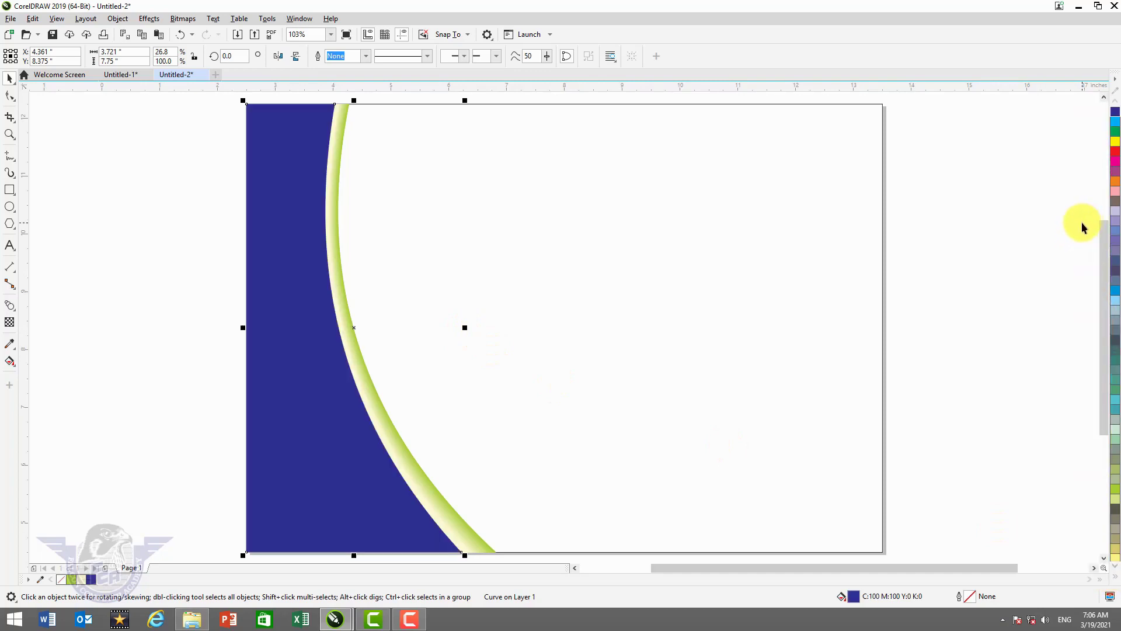
key(ctrl)
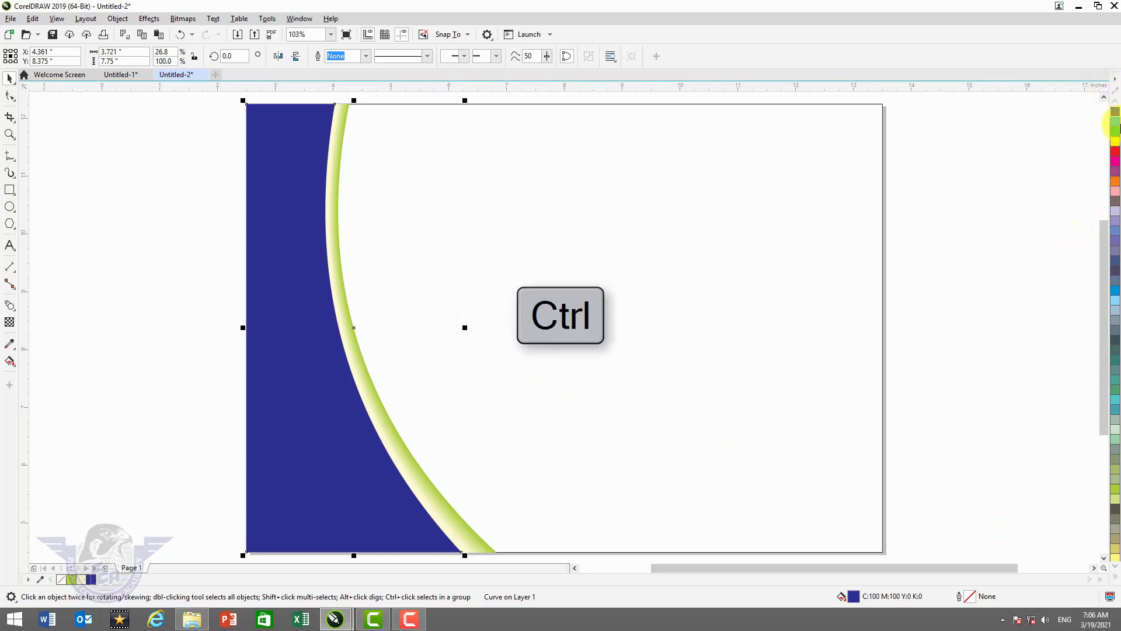
ctrl+click(1116, 126)
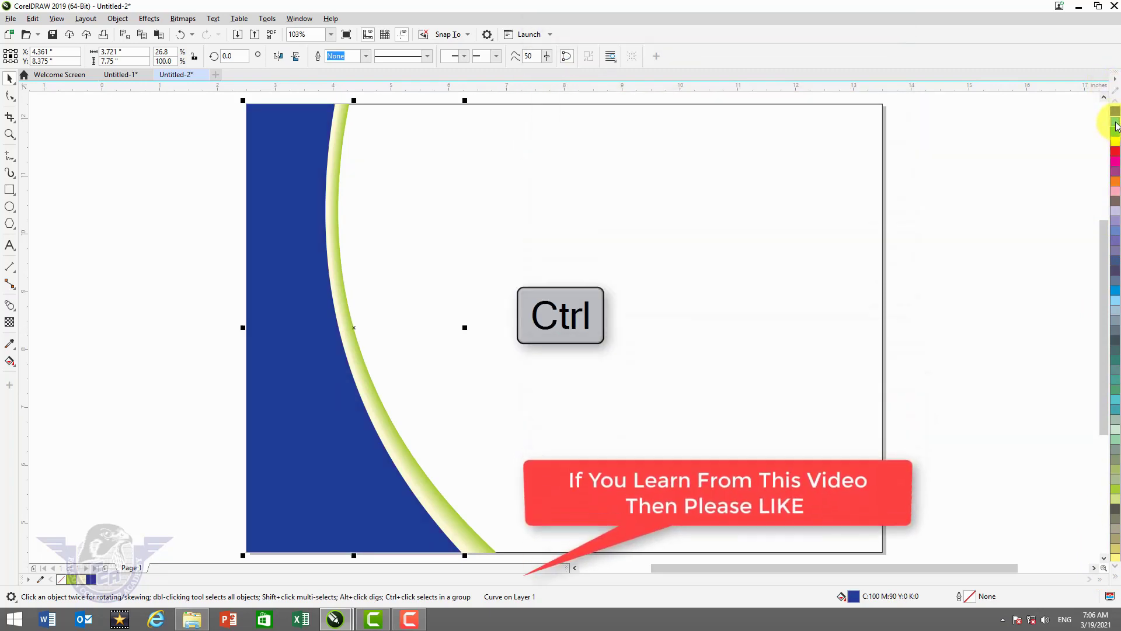
ctrl+click(1114, 127)
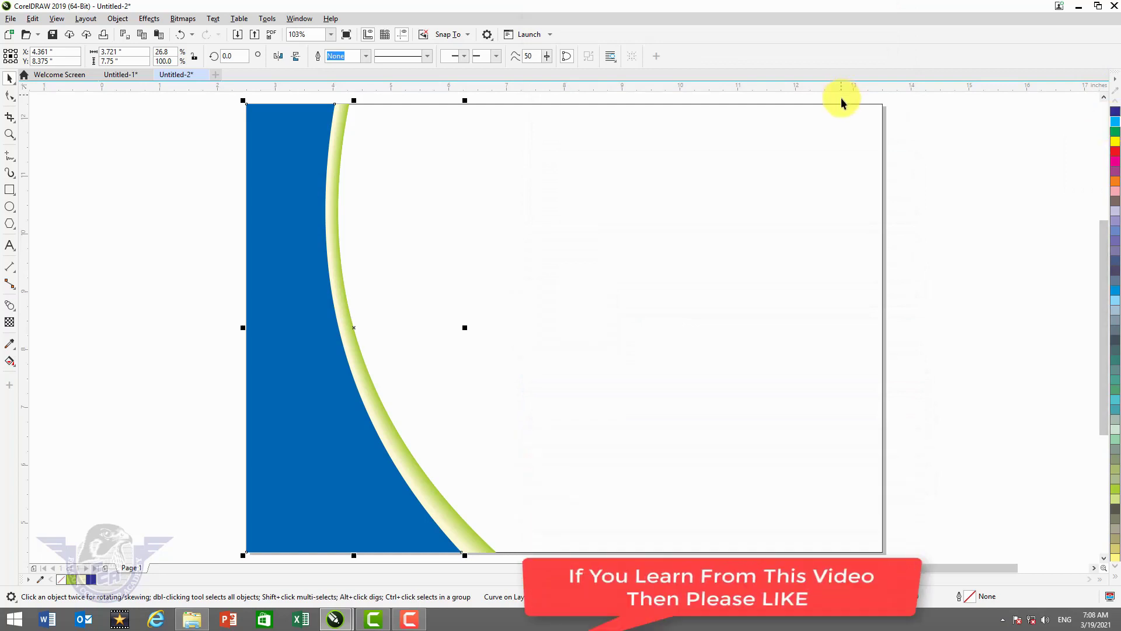
click(308, 216)
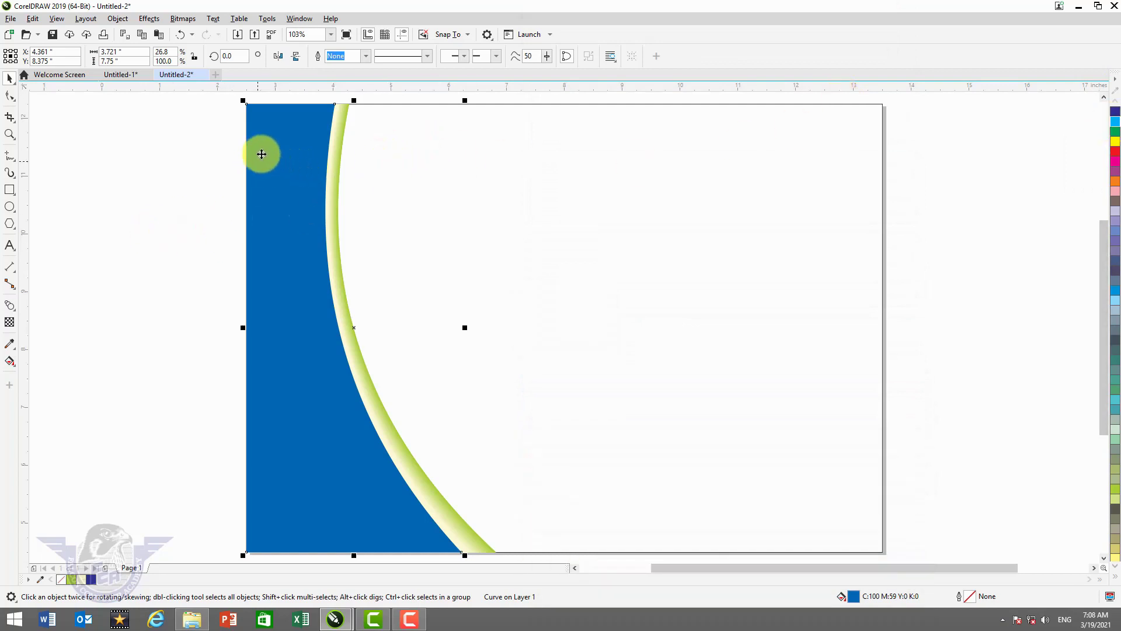
- Zoom into the upper blue area and draw a nine-sided polygon on it
key(z)
drag(206, 107, 450, 262)
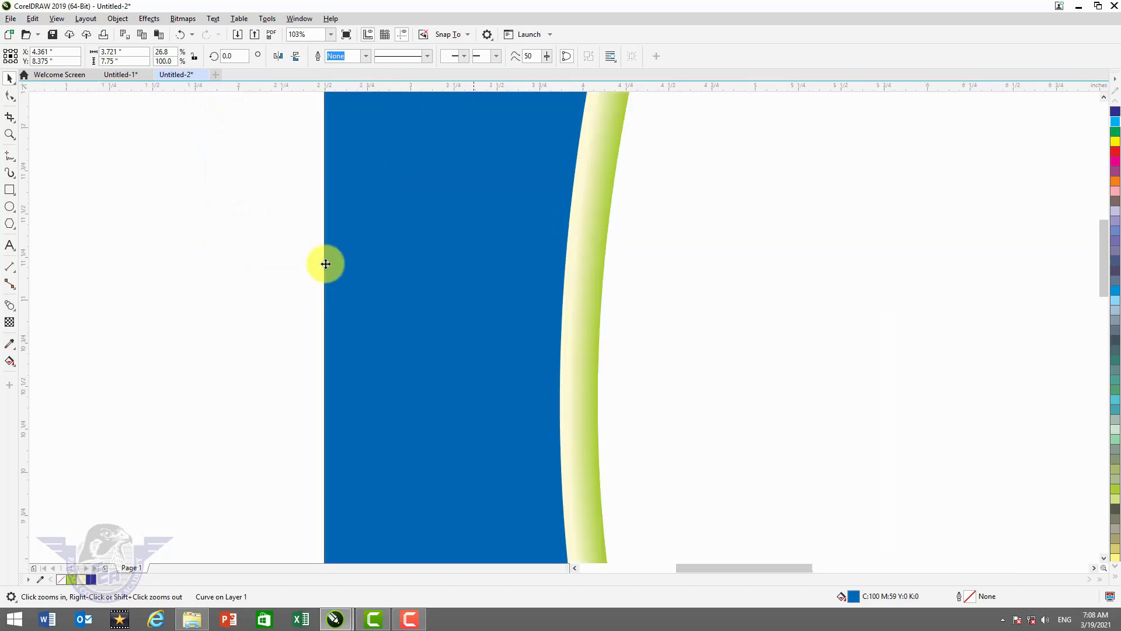
click(11, 225)
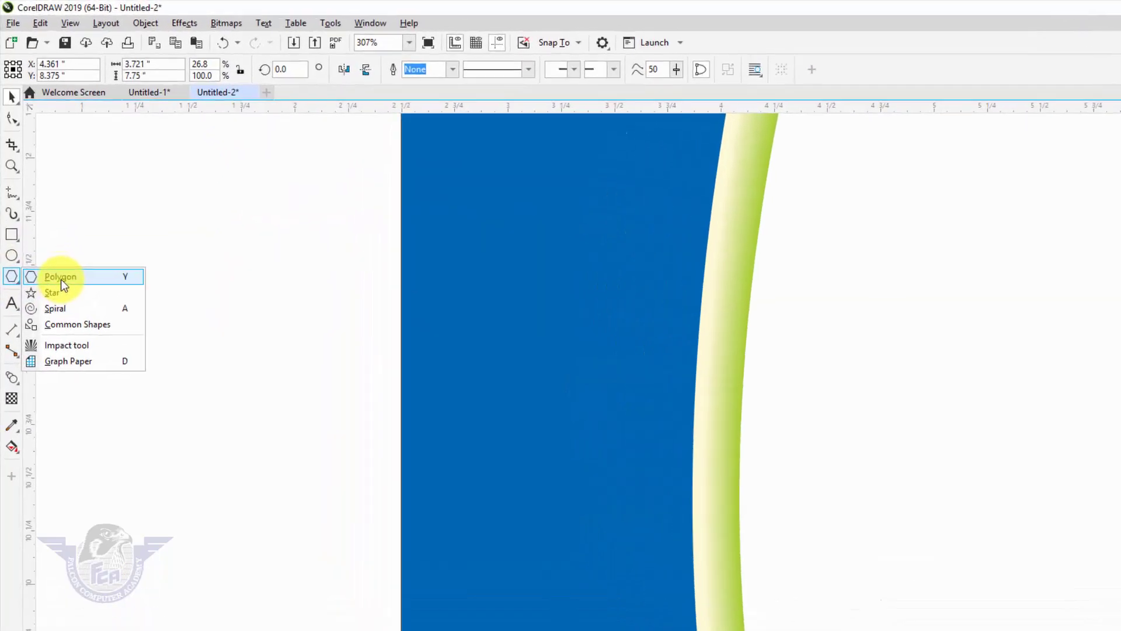
click(50, 224)
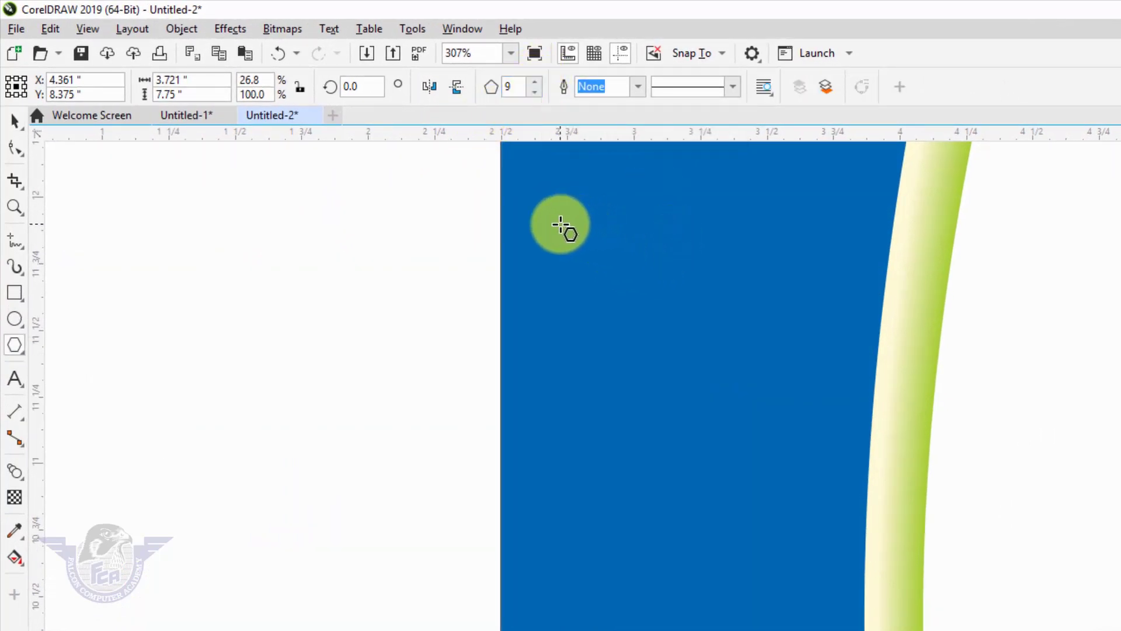
drag(560, 225, 849, 520)
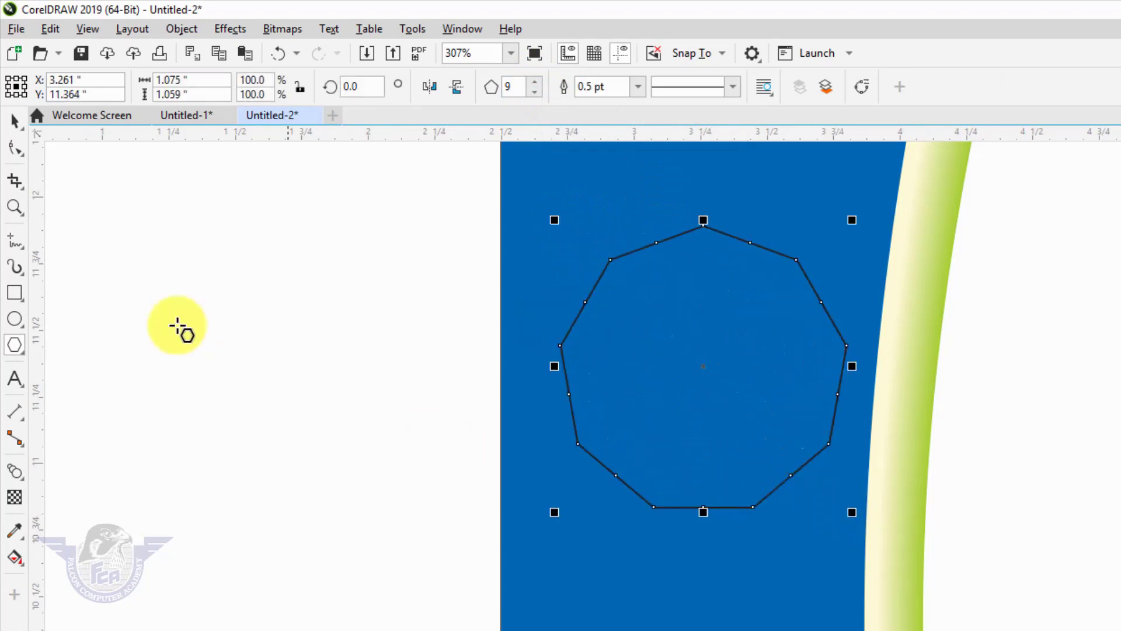
- Pull a polygon node inward to turn it into a shallow nine-point star
click(19, 149)
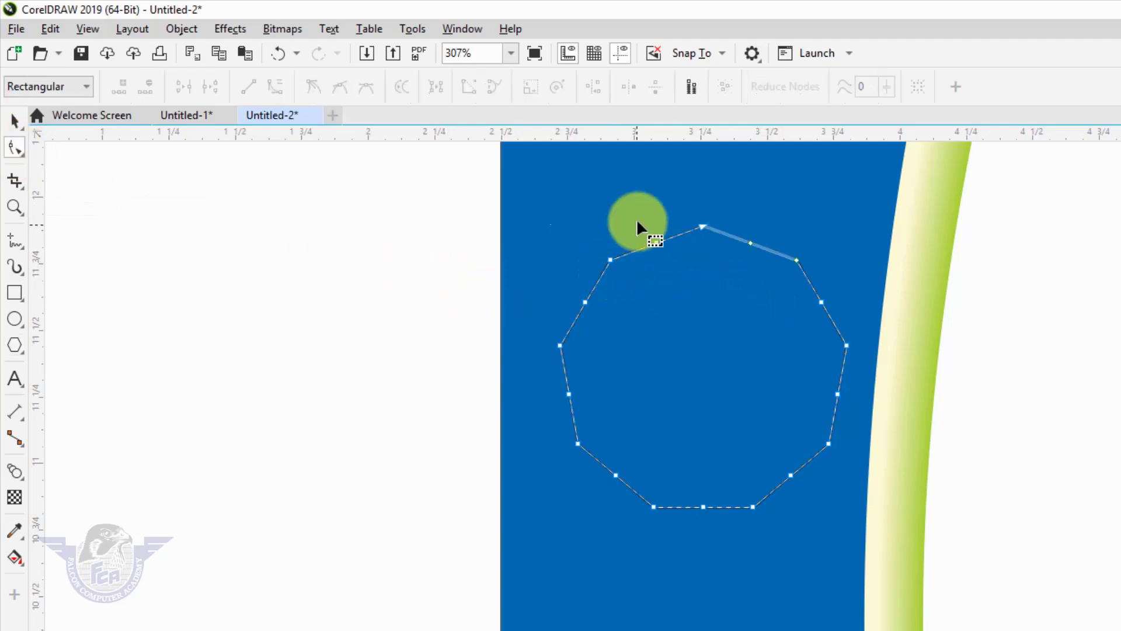
click(609, 259)
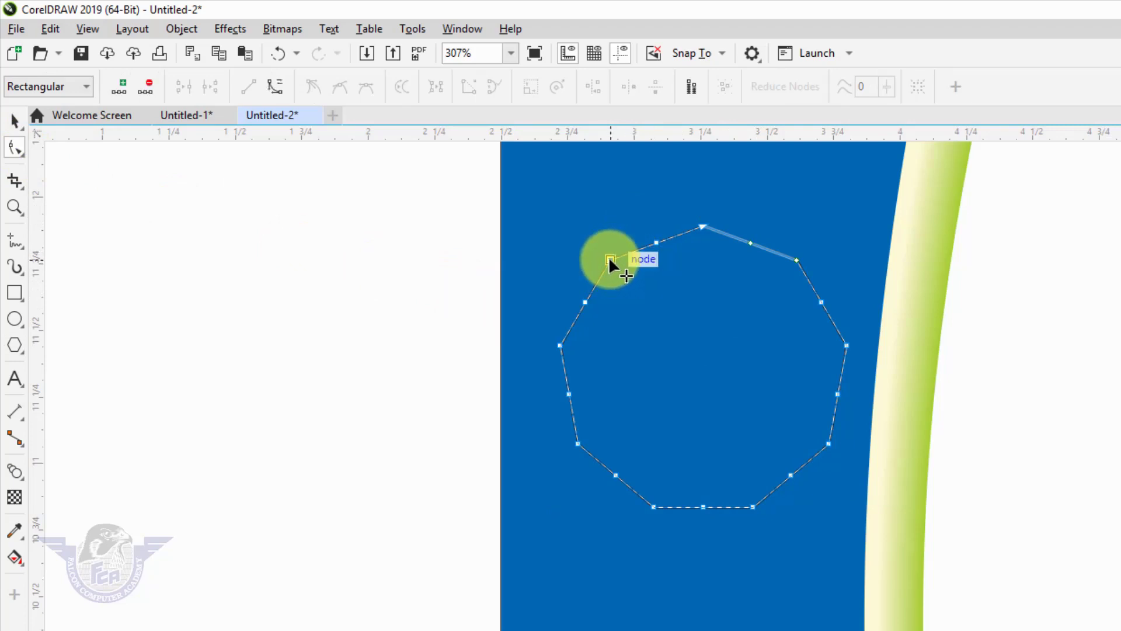
drag(610, 259, 619, 287)
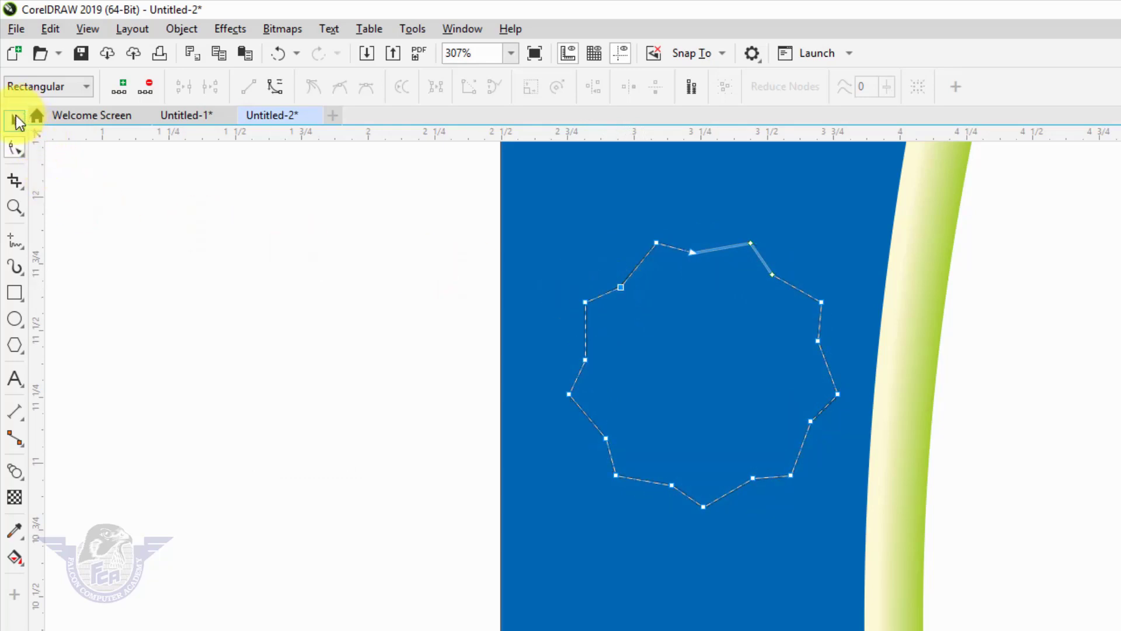
click(17, 123)
click(20, 123)
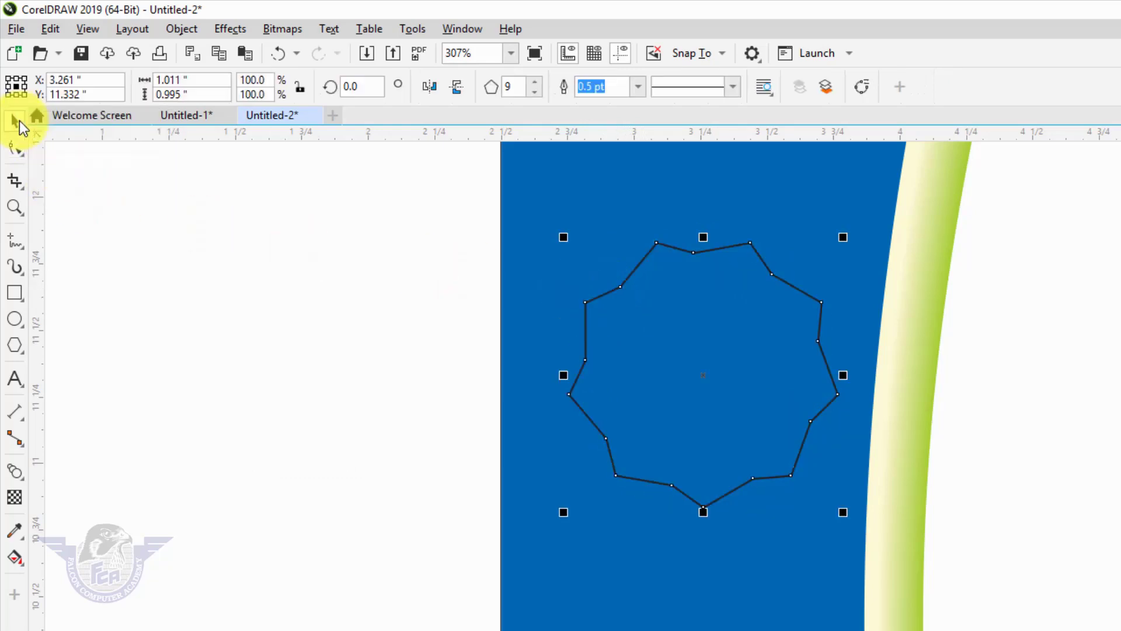
click(751, 253)
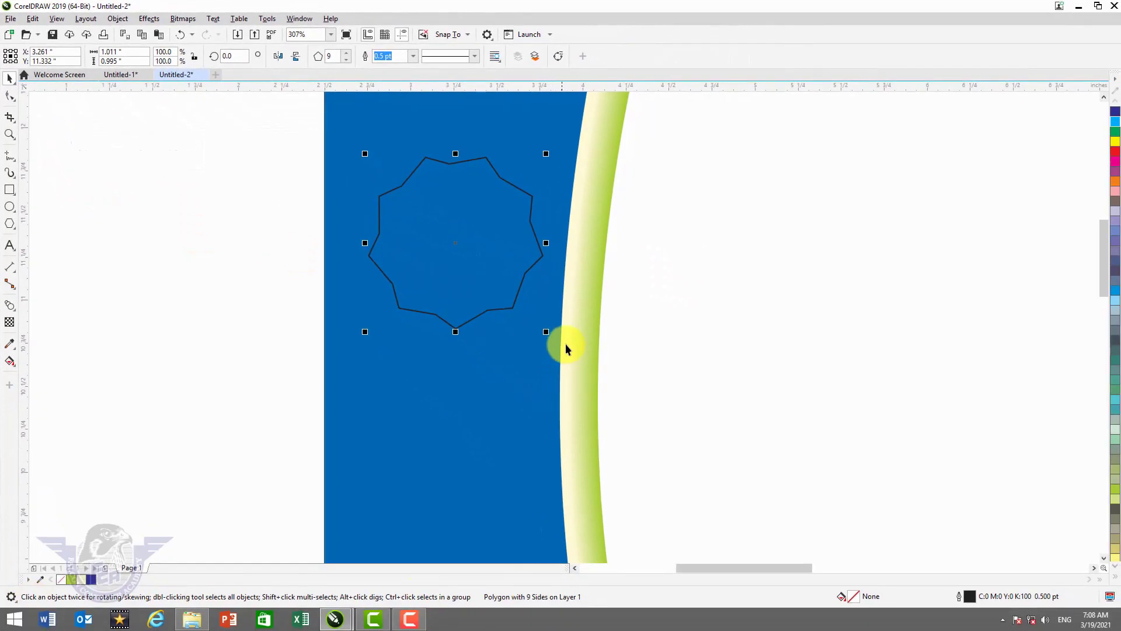
- Convert the star outline to curves and make all its nodes symmetrical for a smooth wavy edge
key(ctrl+q)
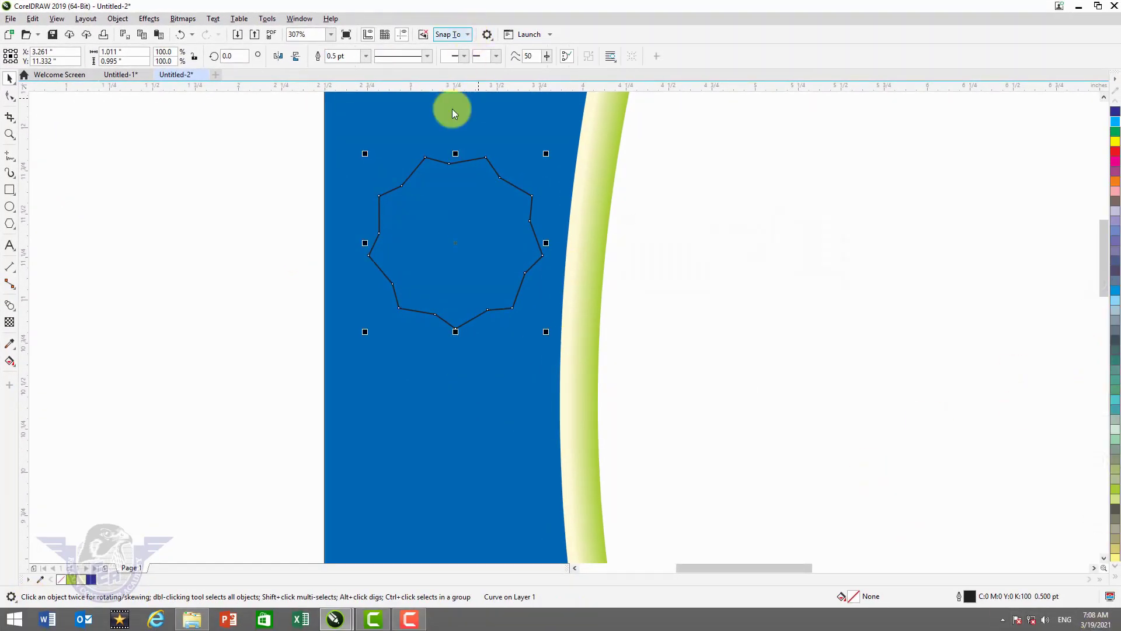
double_click(434, 172)
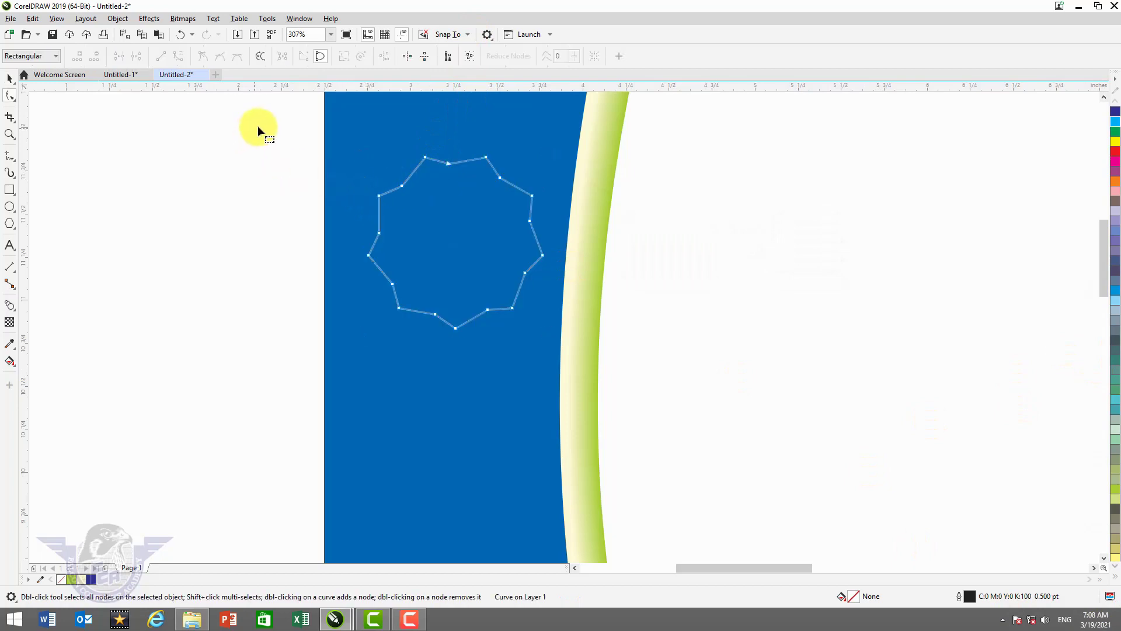
drag(605, 364, 605, 364)
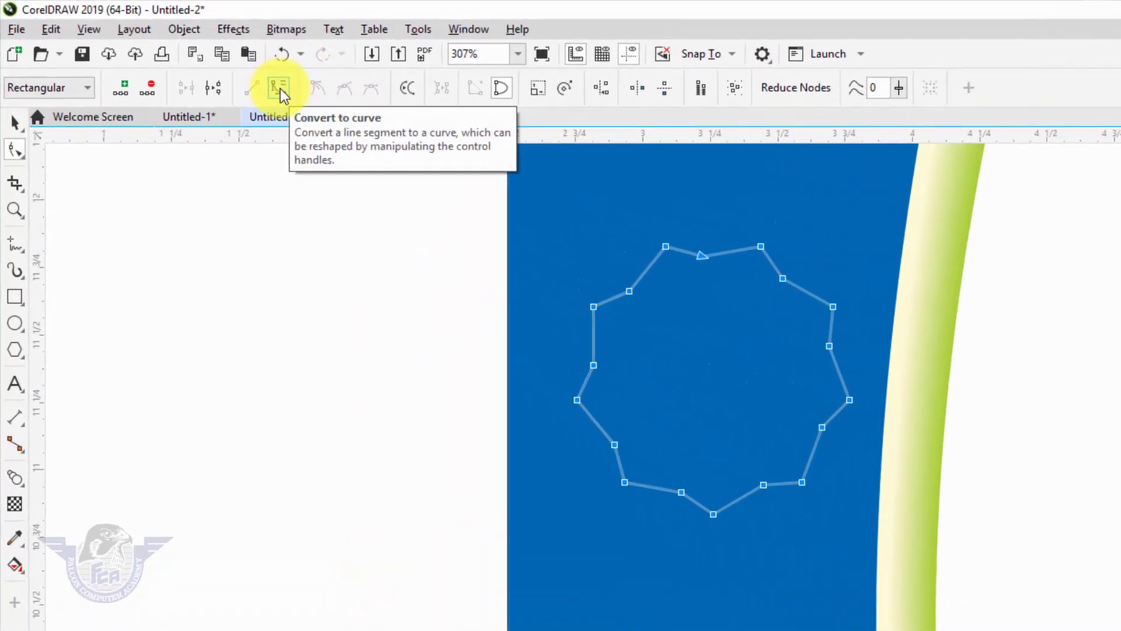
click(178, 57)
click(289, 92)
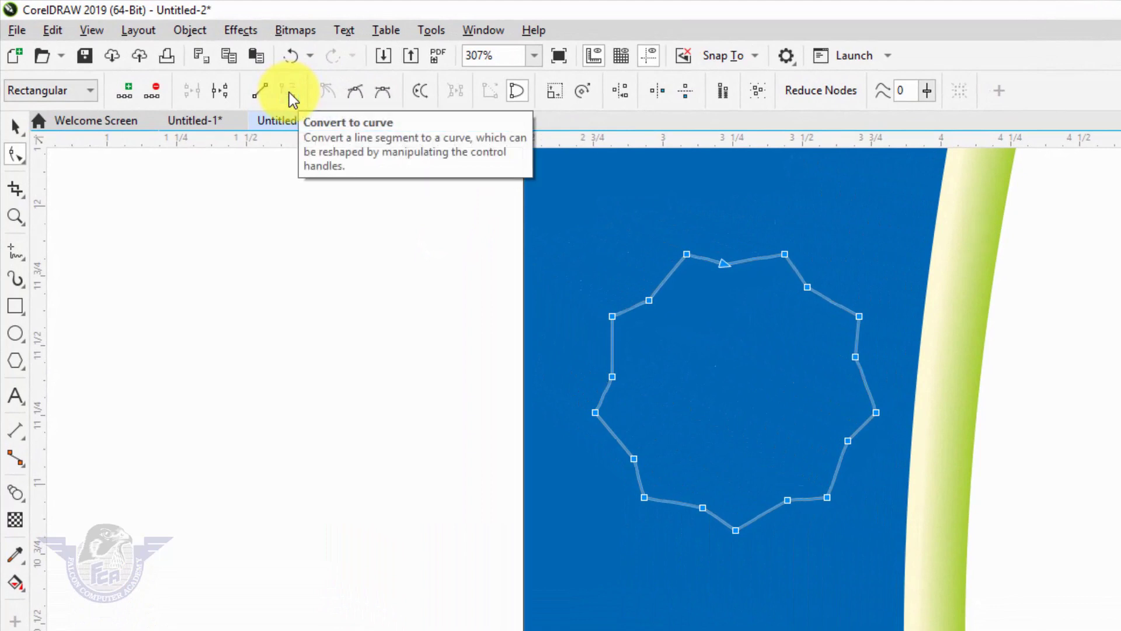
click(384, 92)
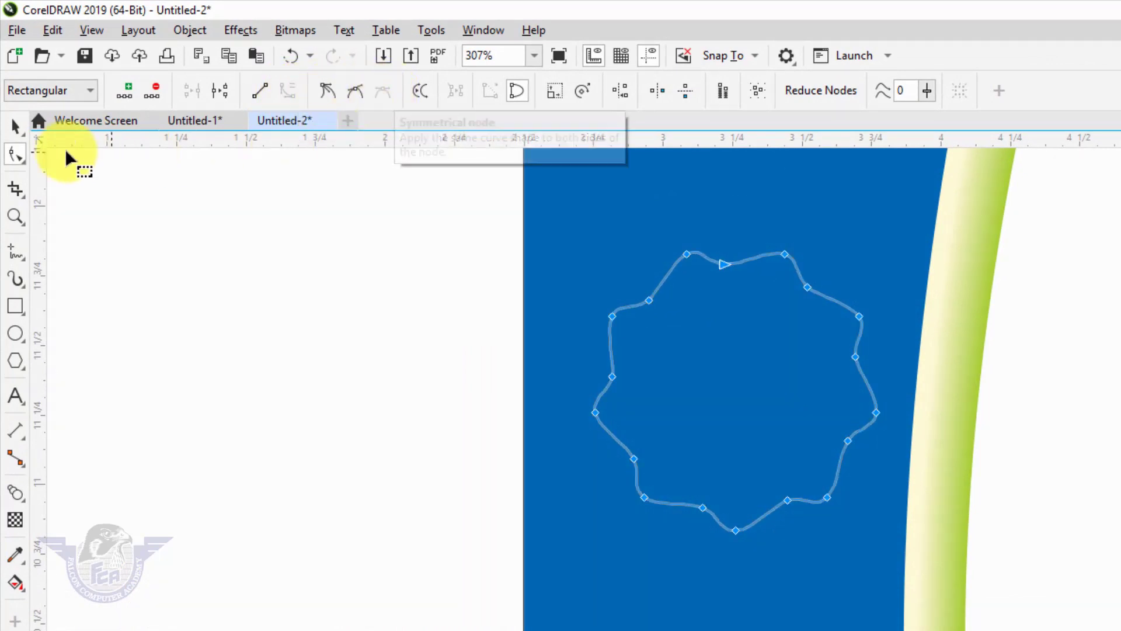
click(15, 126)
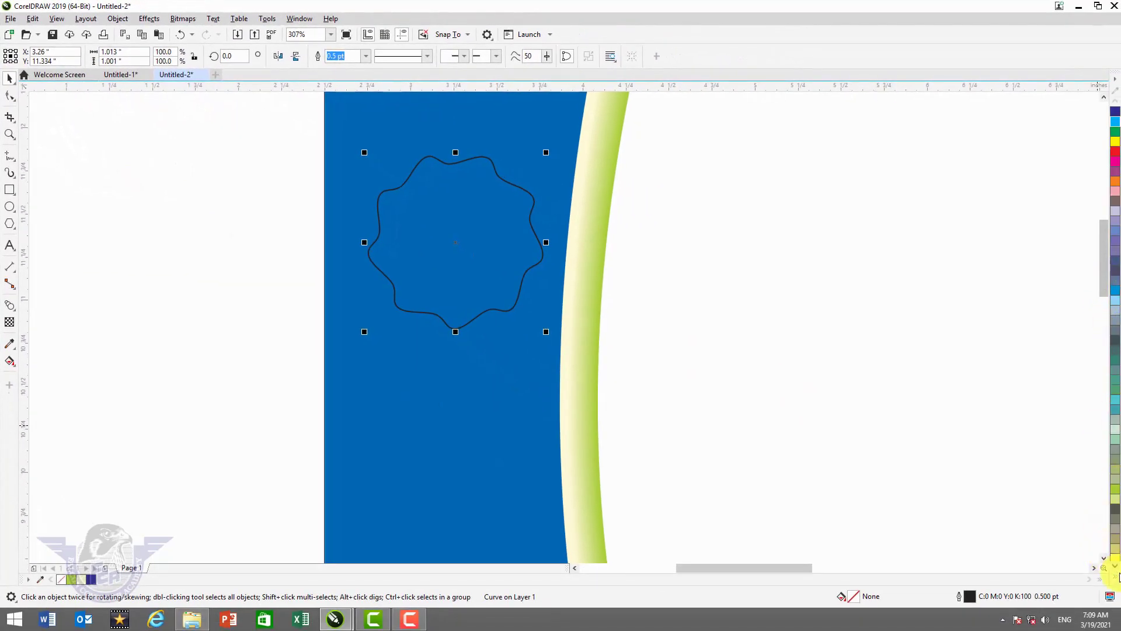
- Fill the wavy badge golden yellow, remove its outline, and nudge it up and left
click(1117, 578)
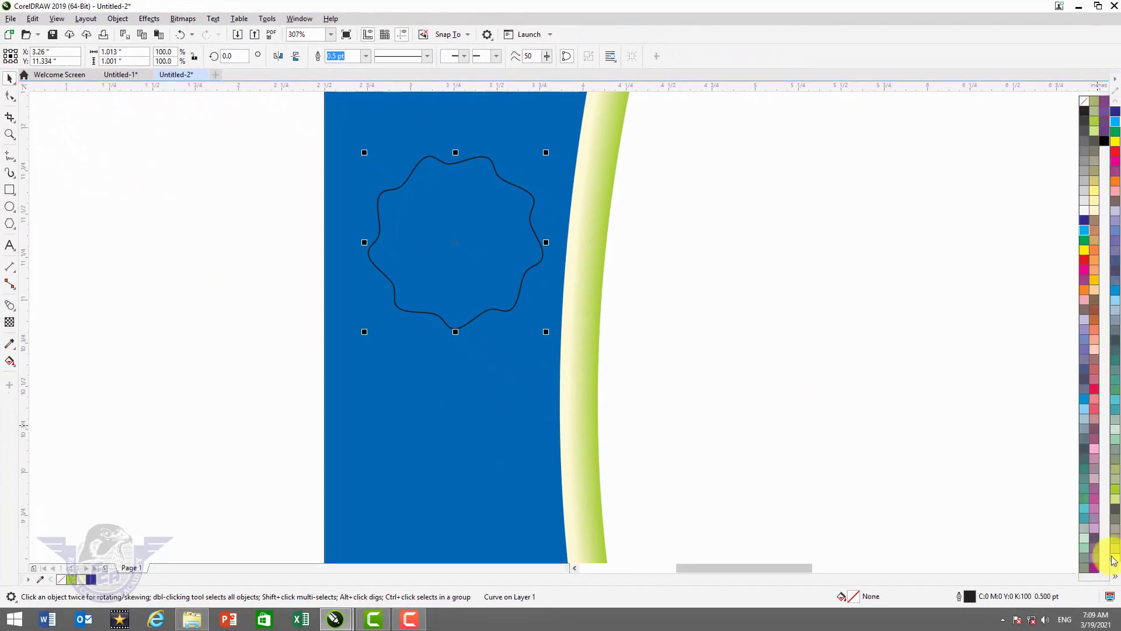
click(1095, 284)
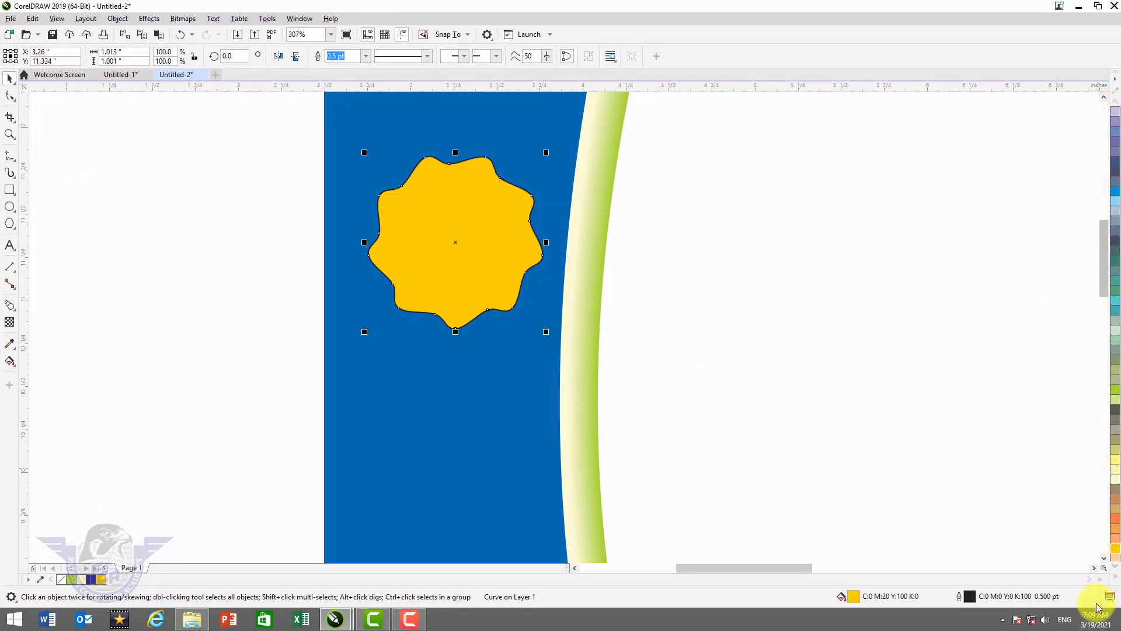
click(1116, 578)
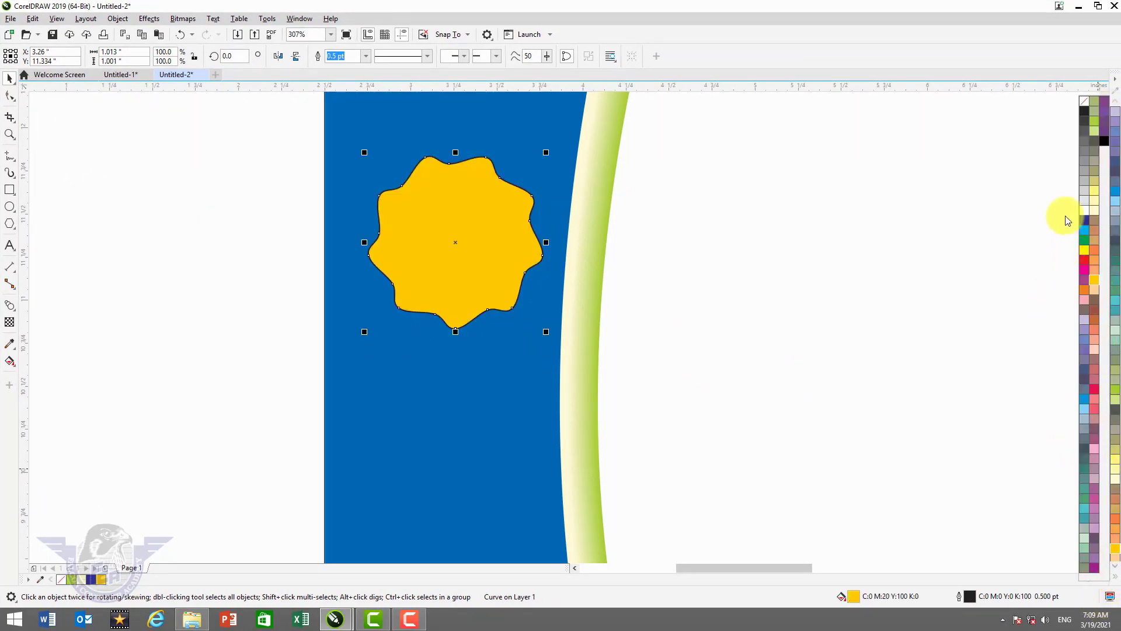
right_click(1088, 106)
drag(482, 215, 472, 214)
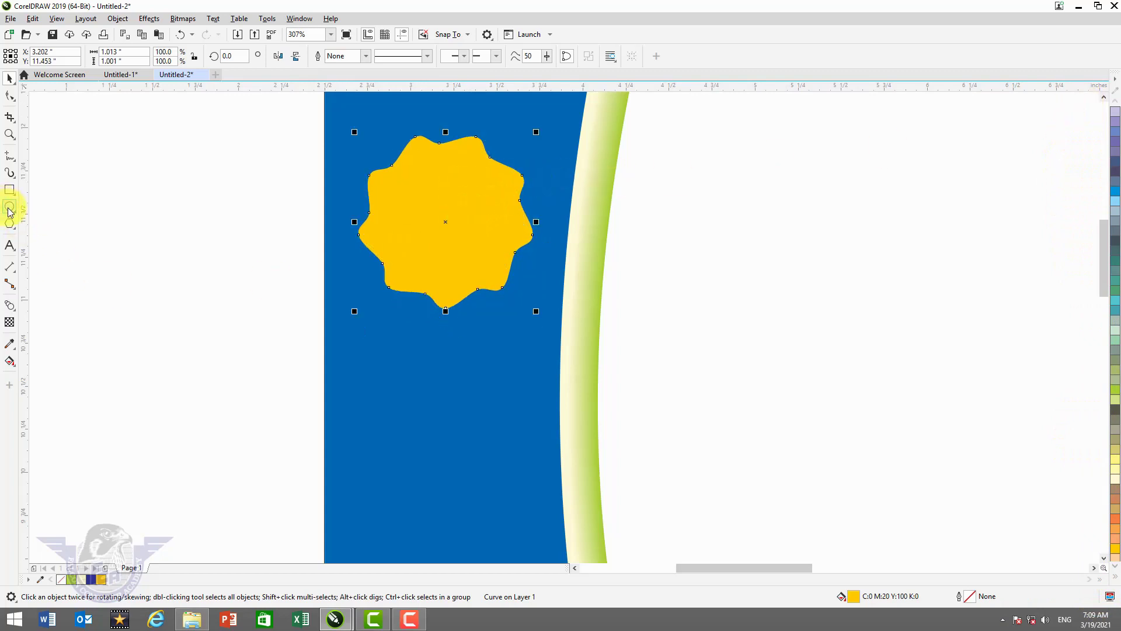
- Draw a circle, centre it on the yellow badge, and shrink it slightly
click(9, 208)
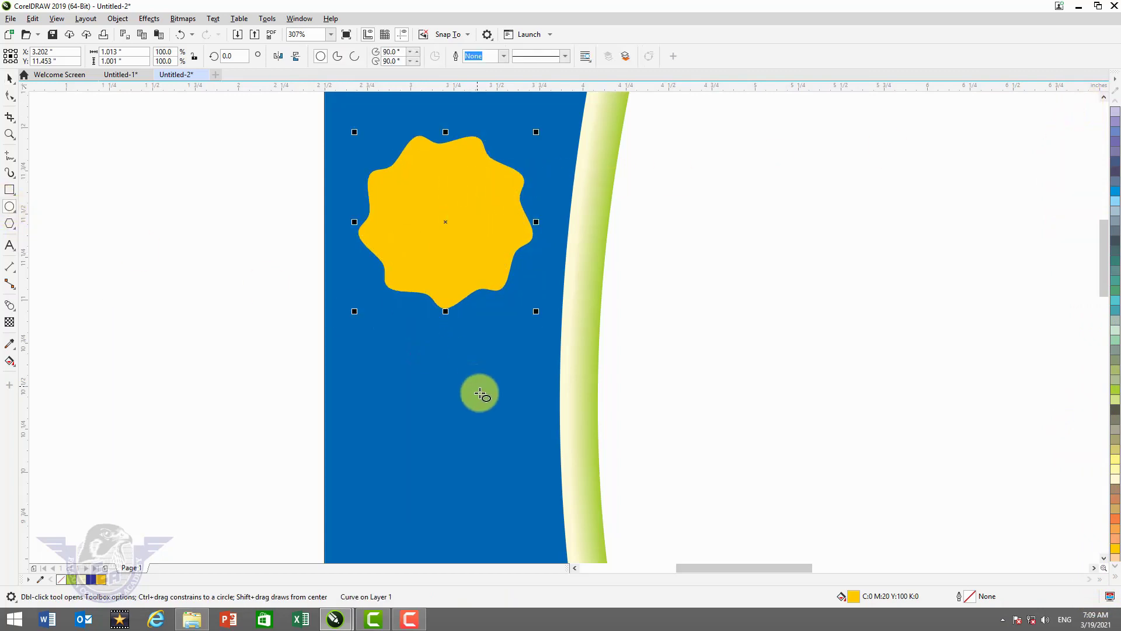
drag(376, 350, 510, 484)
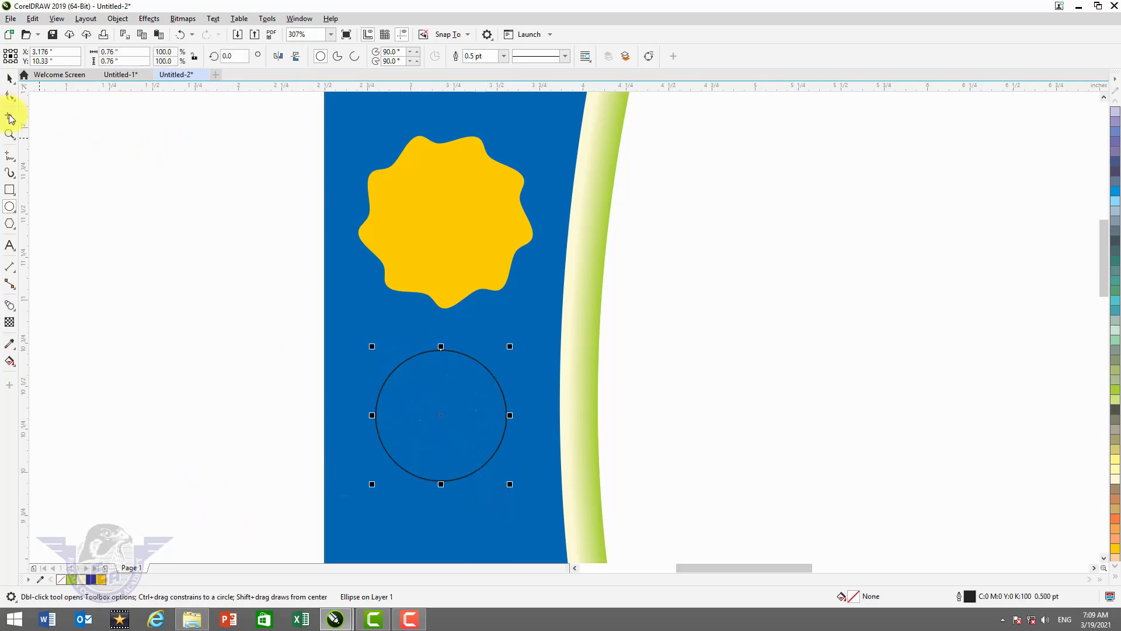
click(10, 79)
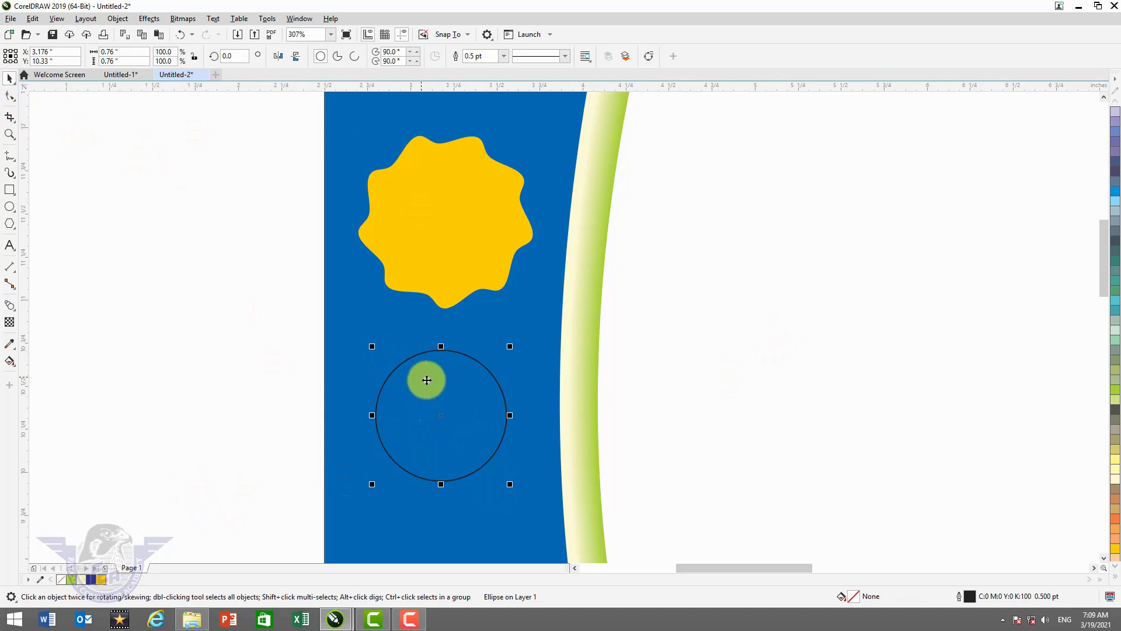
shift+click(453, 208)
key(c)
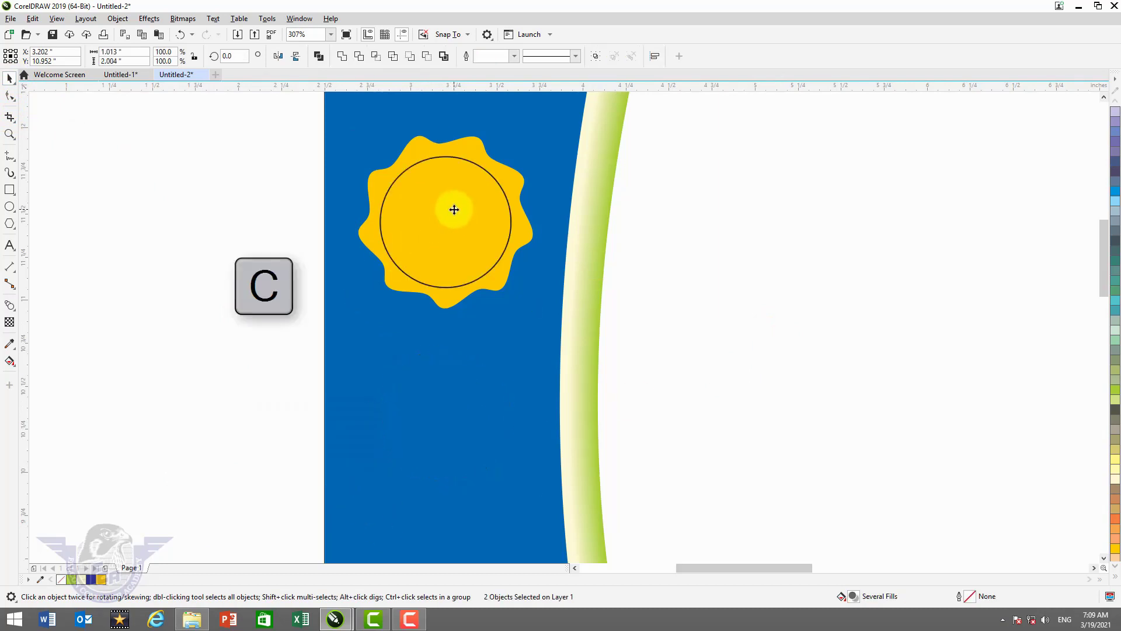
key(e)
key(Escape)
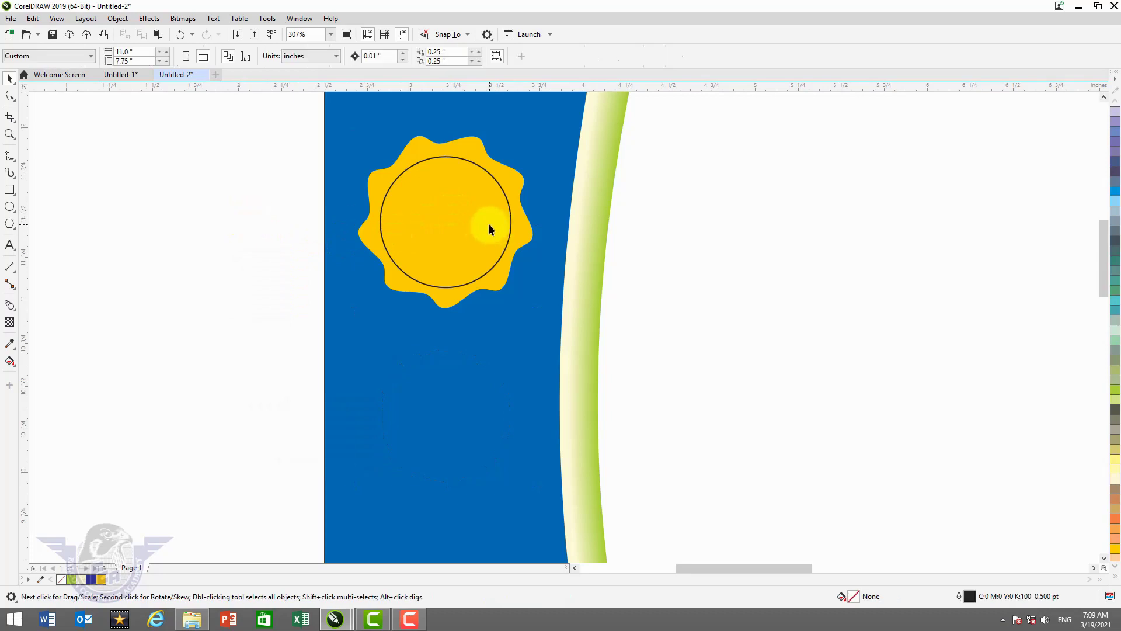
click(491, 225)
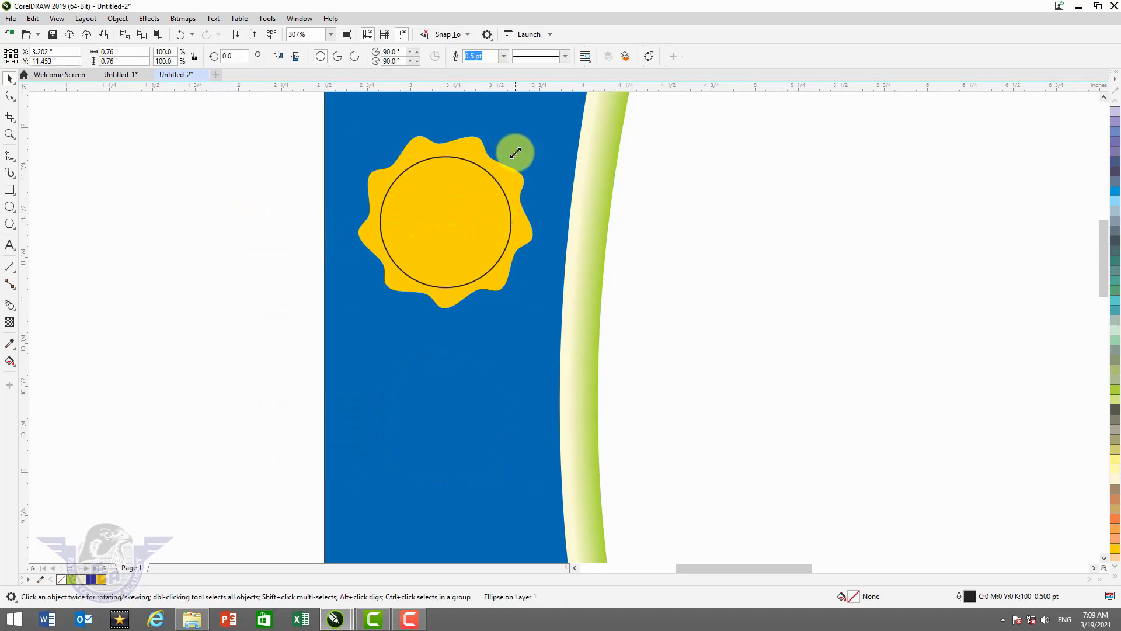
drag(515, 156, 514, 157)
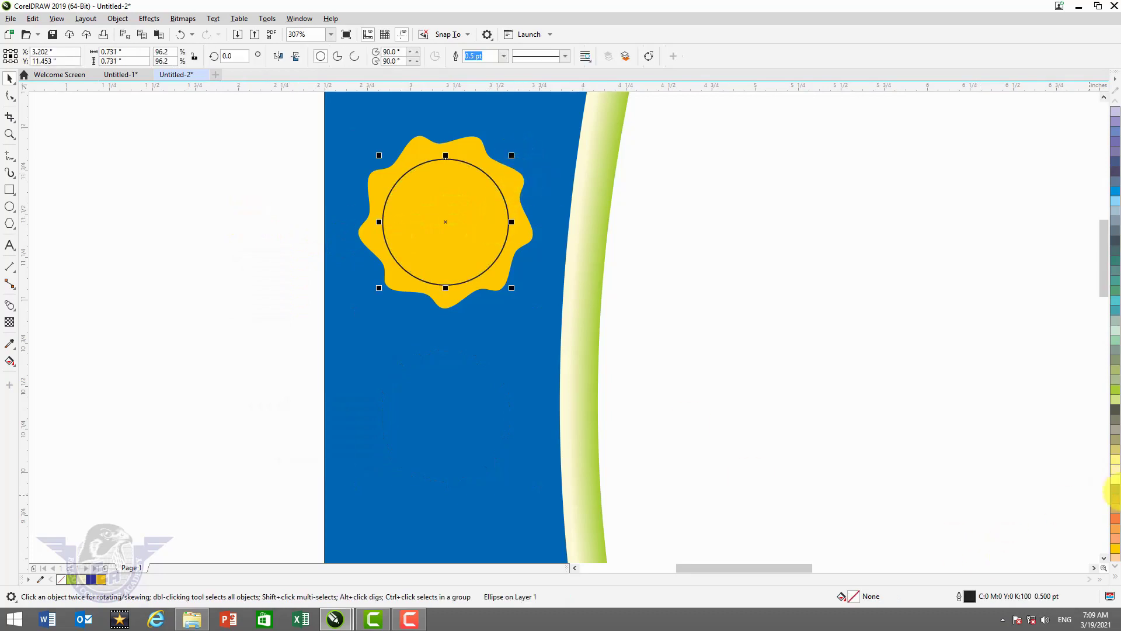
- Fill the circle 60% grey (K:60) and remove its outline
click(1116, 579)
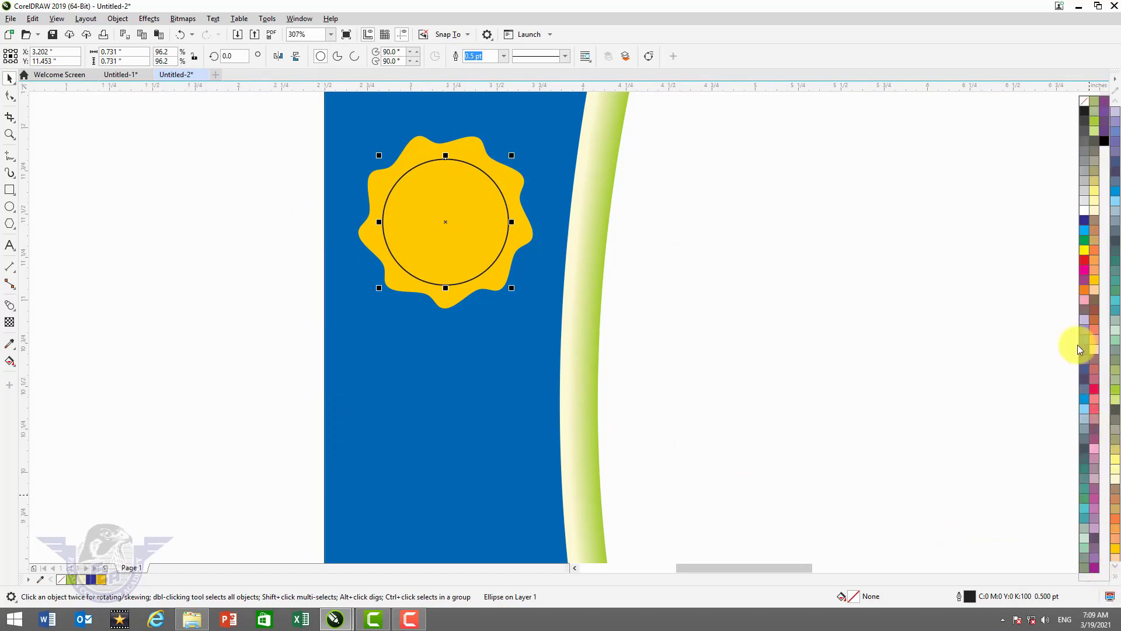
click(1082, 155)
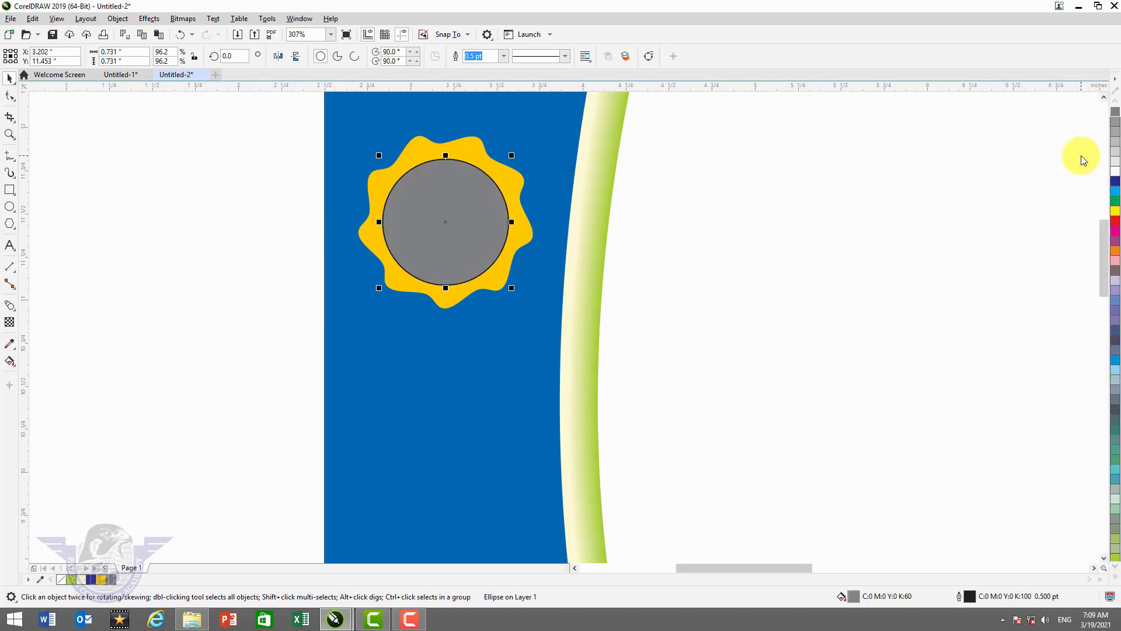
click(1116, 579)
right_click(1086, 108)
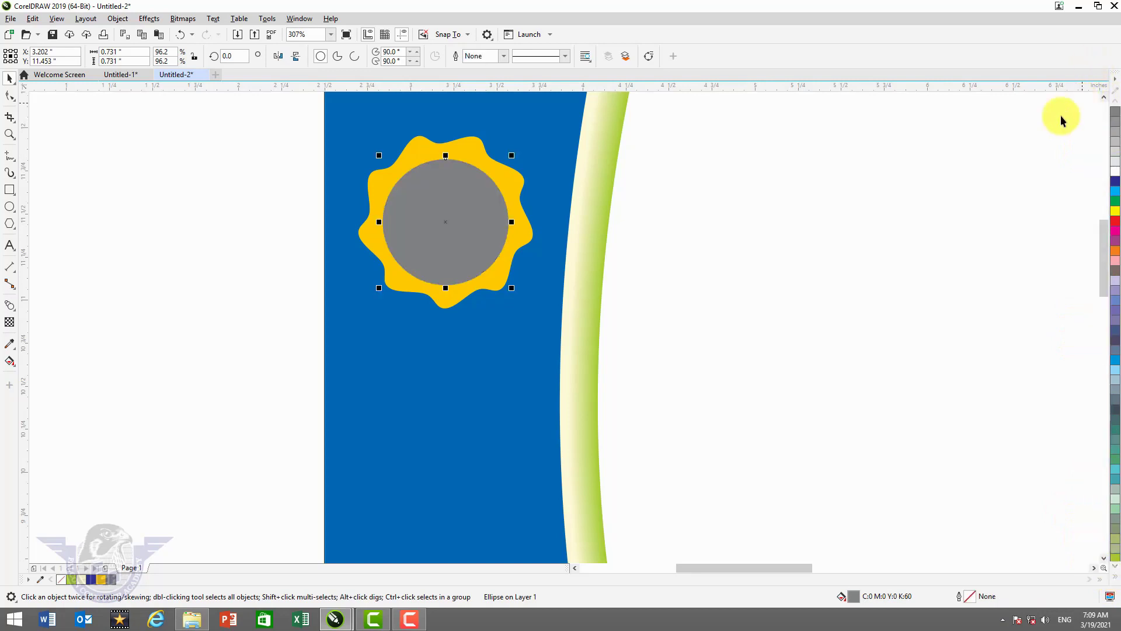
- Make a slightly smaller white copy inside the grey circle, leaving a thin grey ring
drag(513, 154, 507, 171)
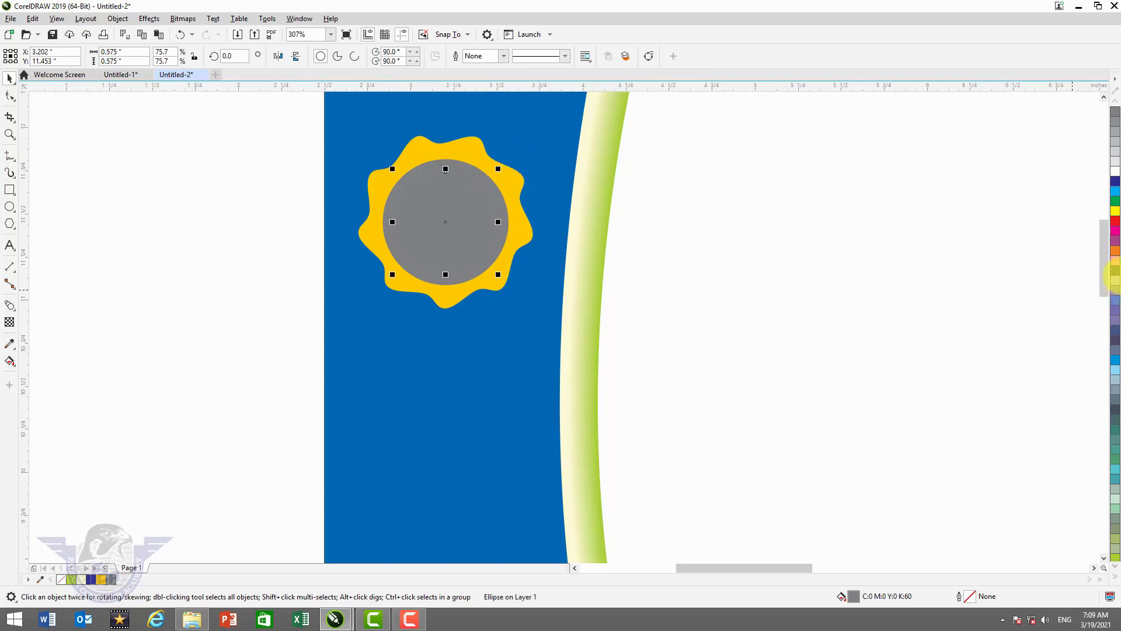
click(1115, 173)
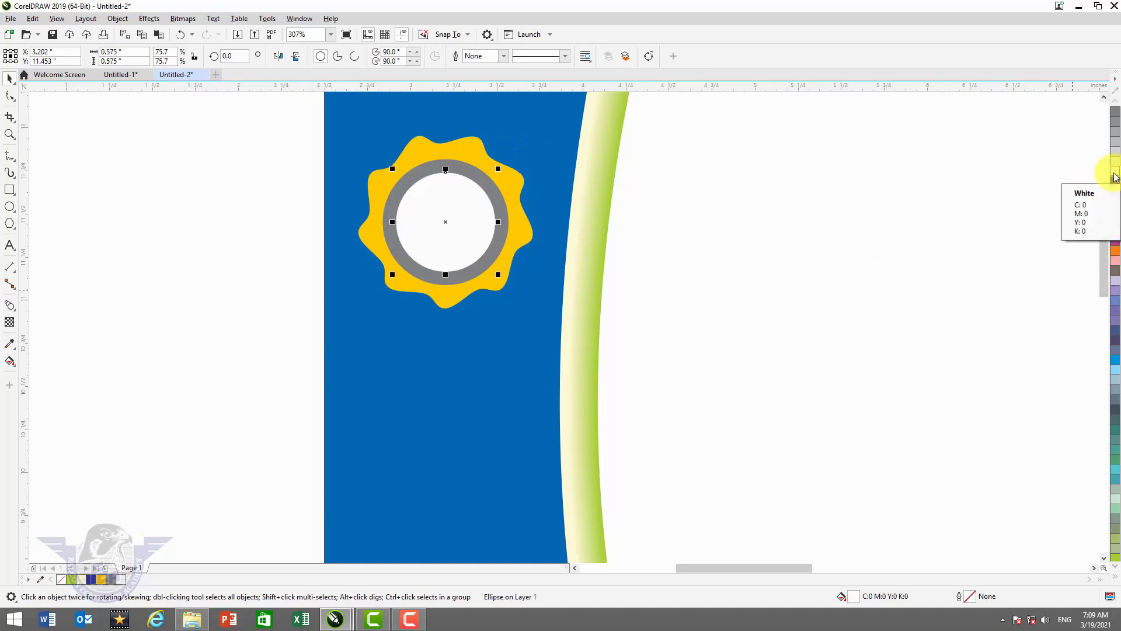
drag(500, 169, 503, 166)
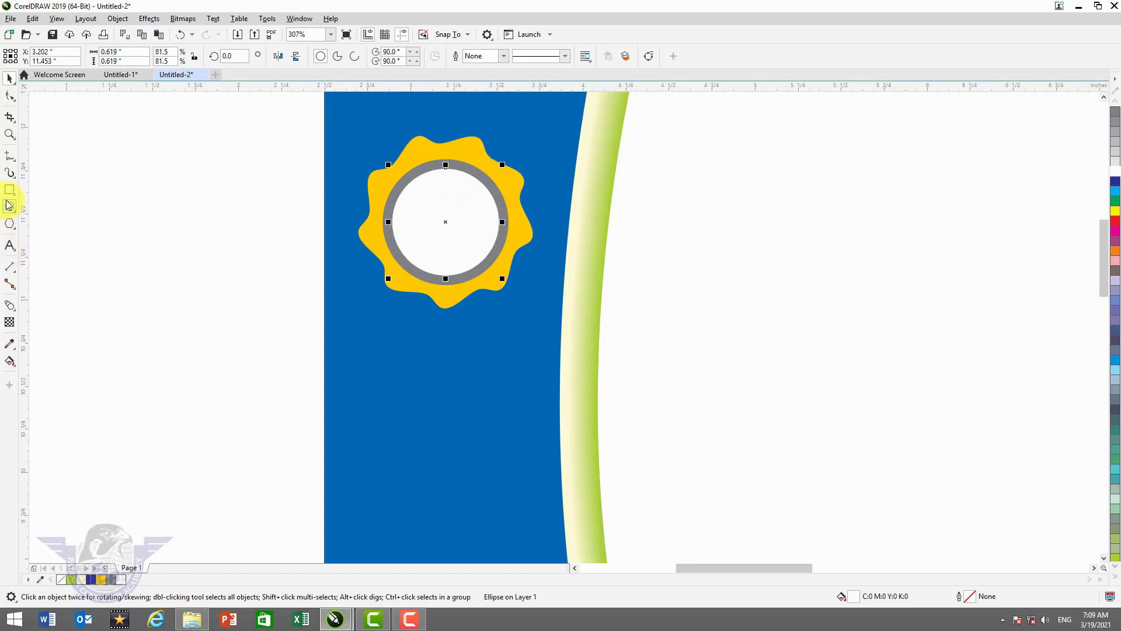
- Draw a tall 0.254 × 0.868 inch rectangle below the badge, filled red with no outline
click(9, 190)
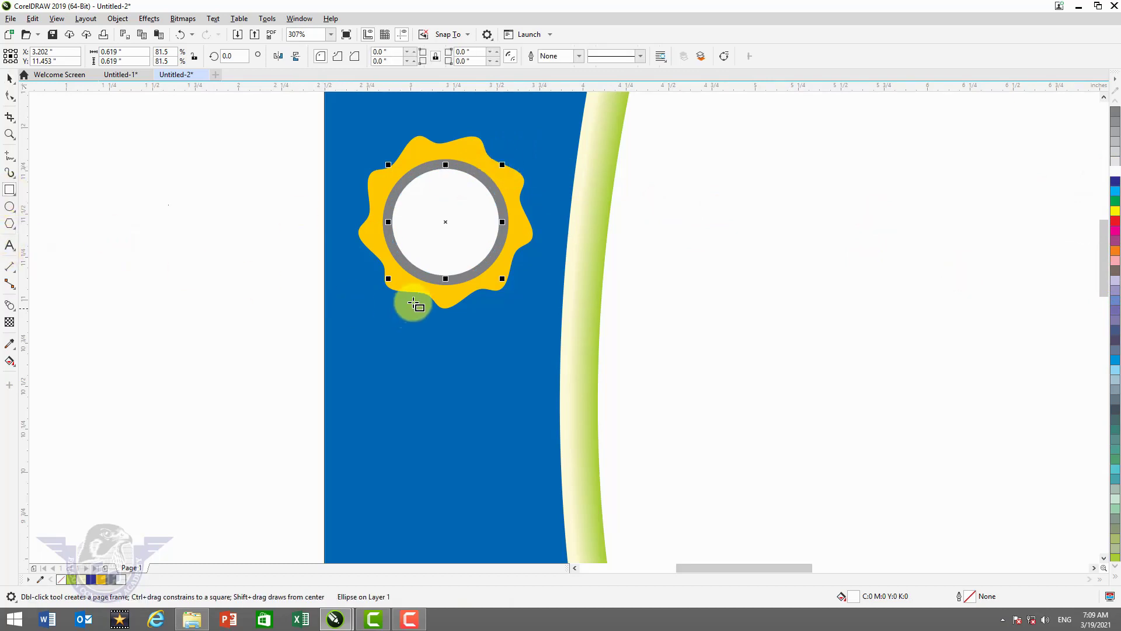
drag(370, 257, 414, 407)
click(9, 78)
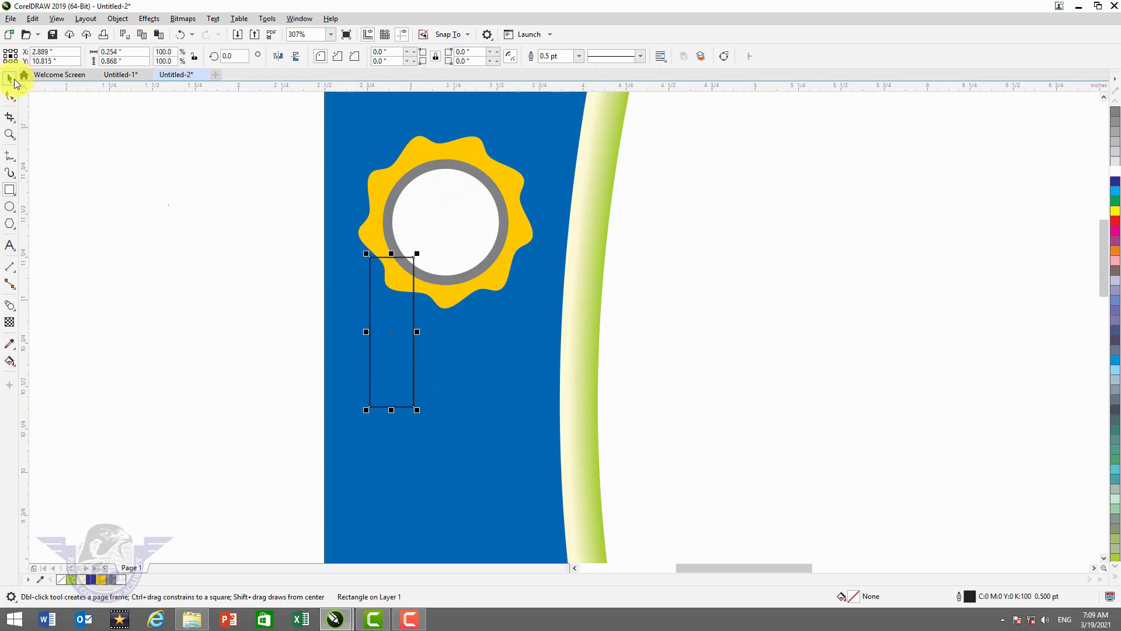
click(1116, 224)
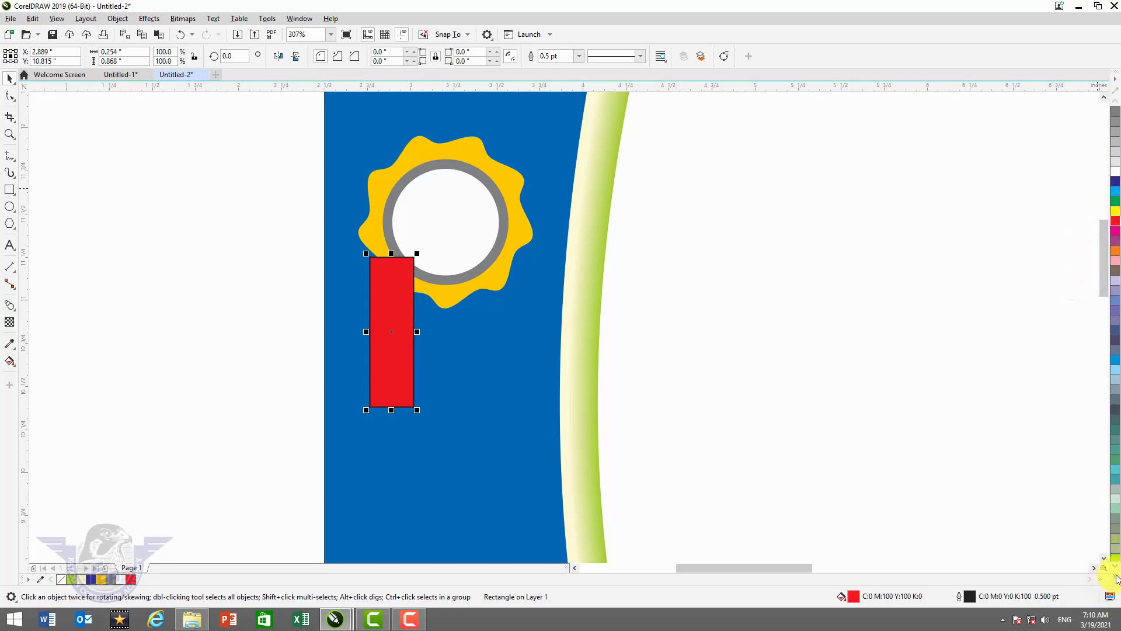
click(1116, 577)
right_click(1082, 101)
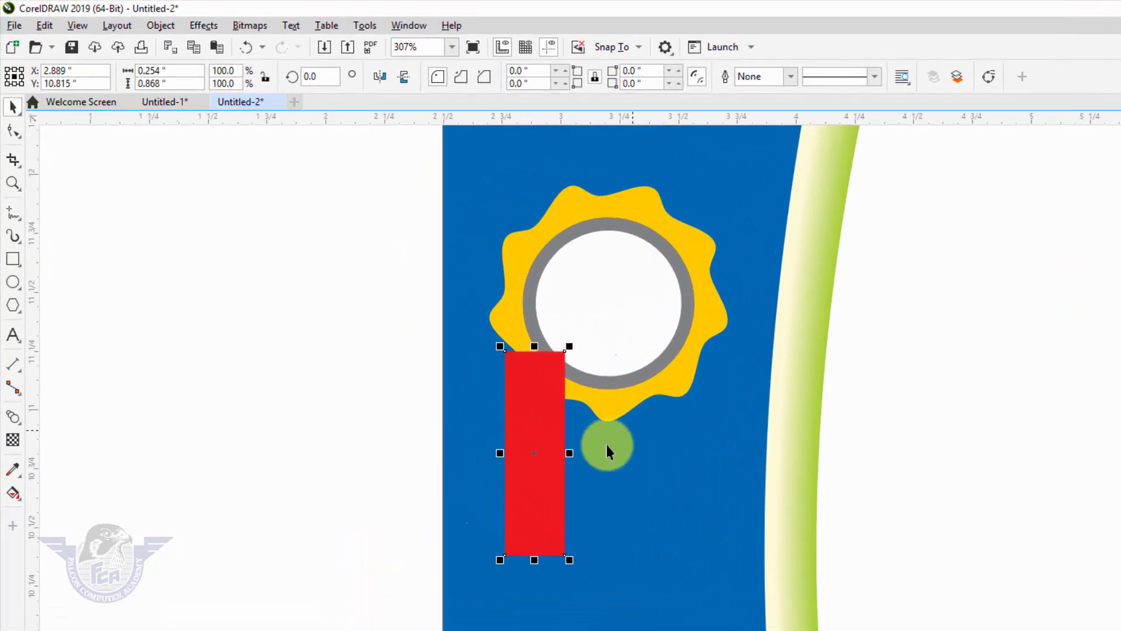
- Convert the red rectangle to curves and bend its bottom edge up into a V notch
click(522, 489)
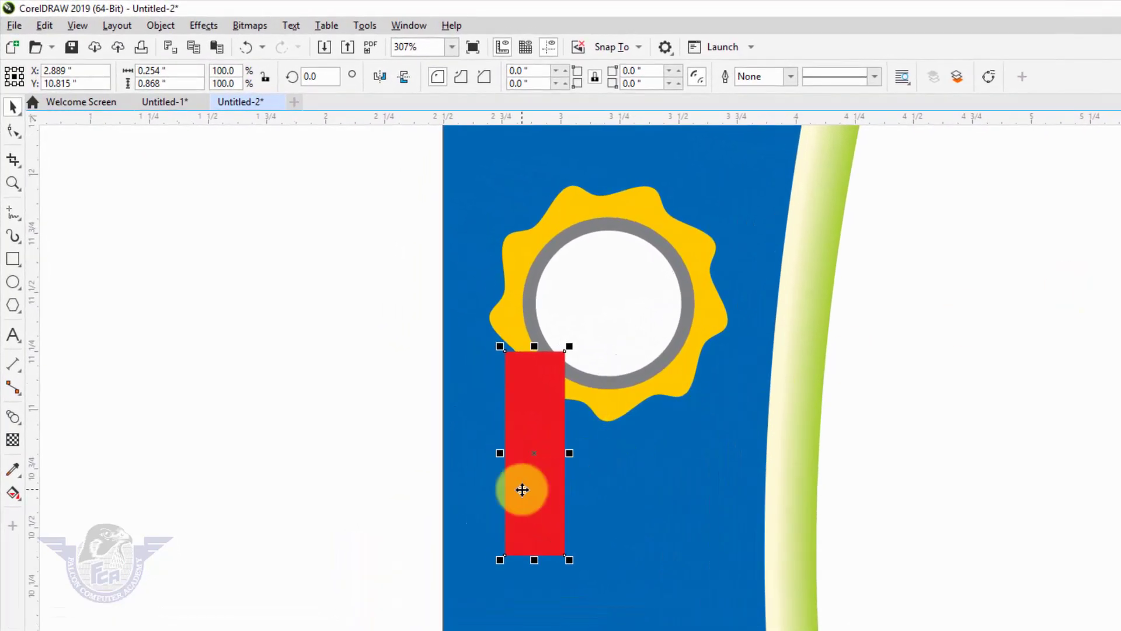
key(ctrl+q)
key(F10)
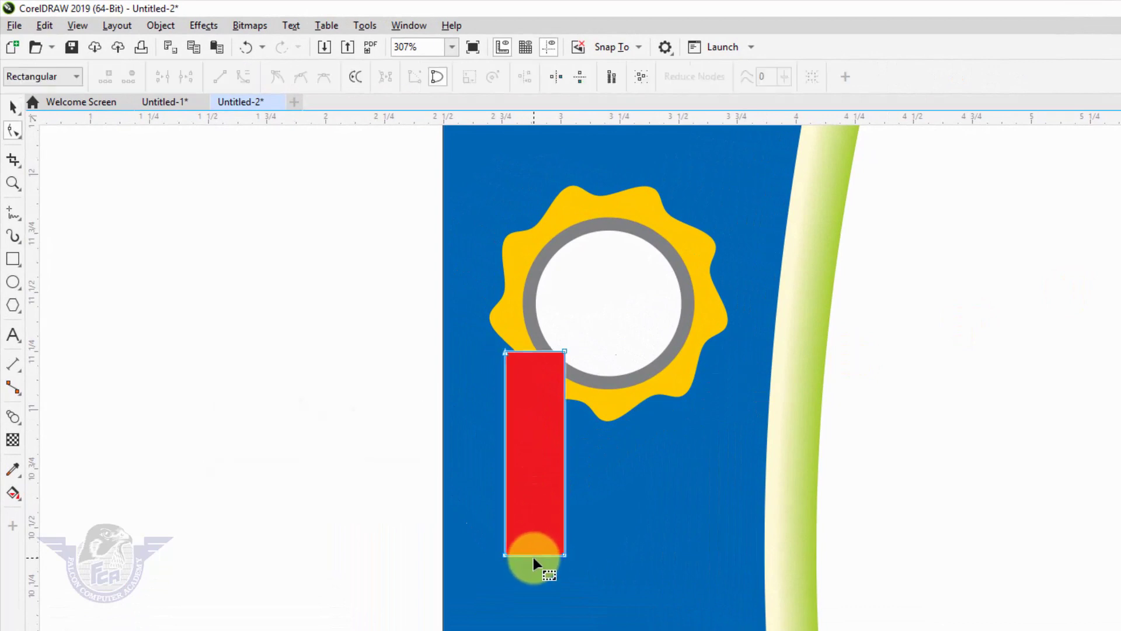
click(533, 556)
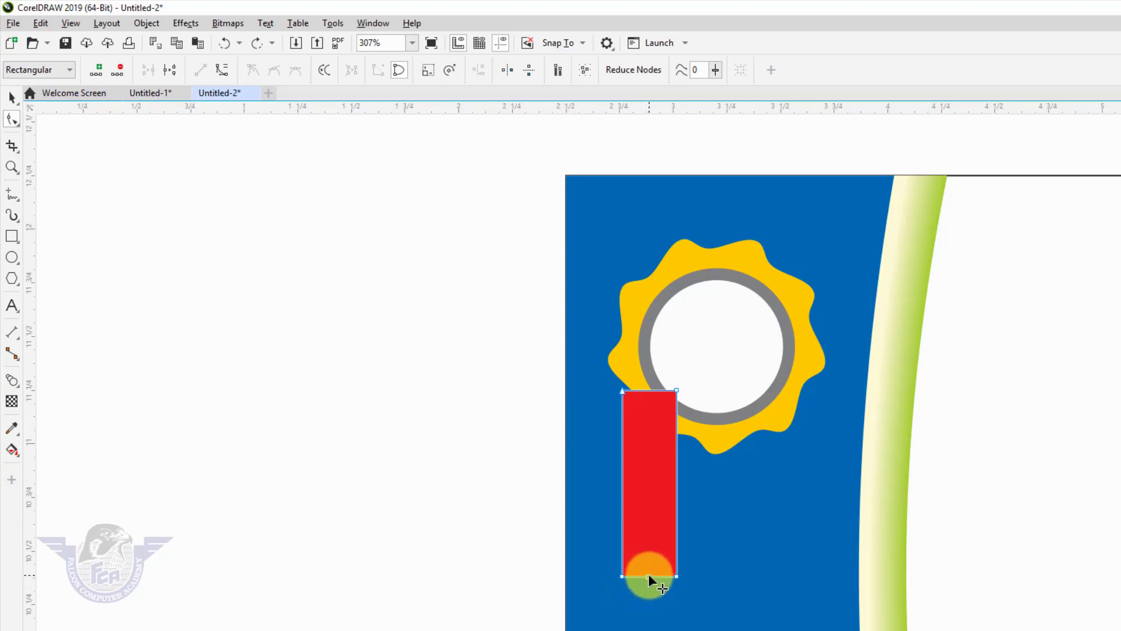
drag(650, 580, 649, 550)
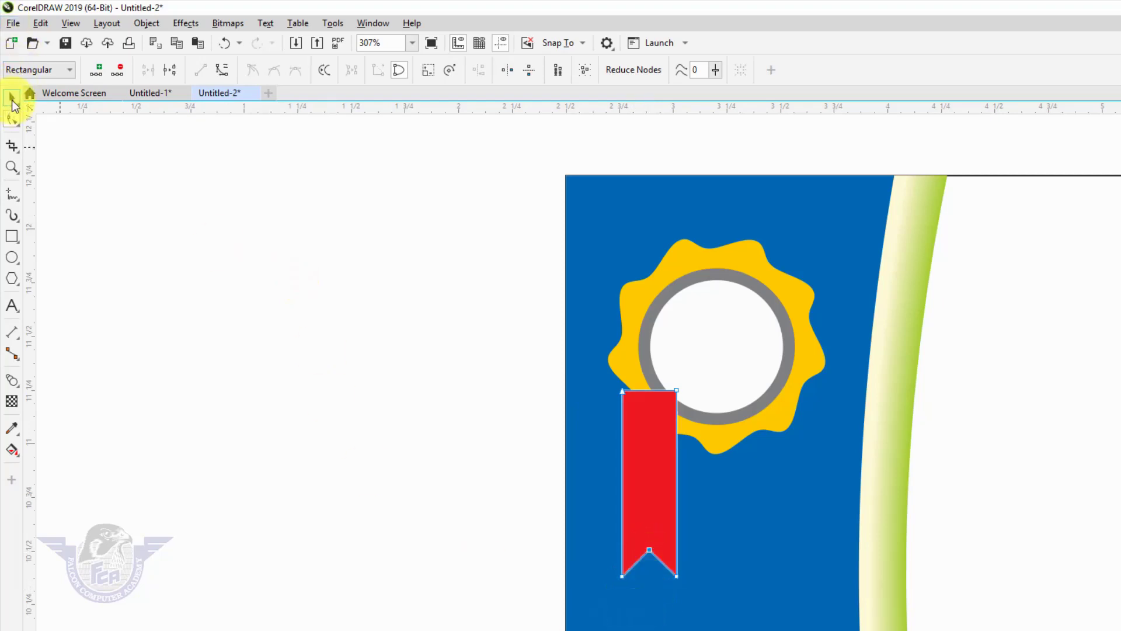
- Tilt the V-notched ribbon tail to the left
click(12, 98)
click(653, 408)
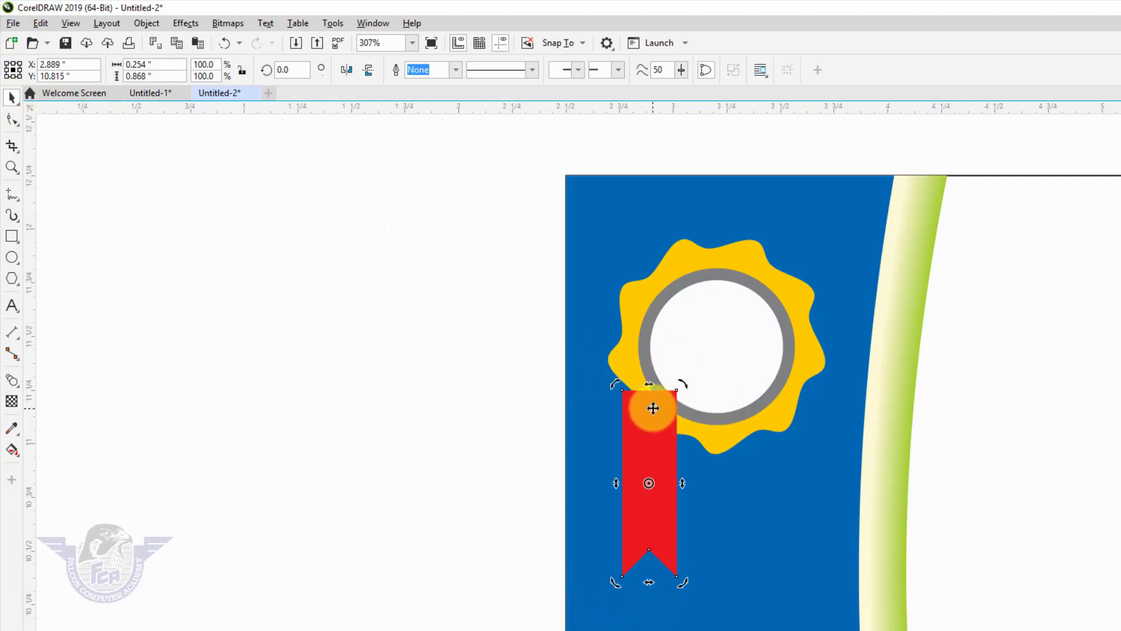
click(639, 410)
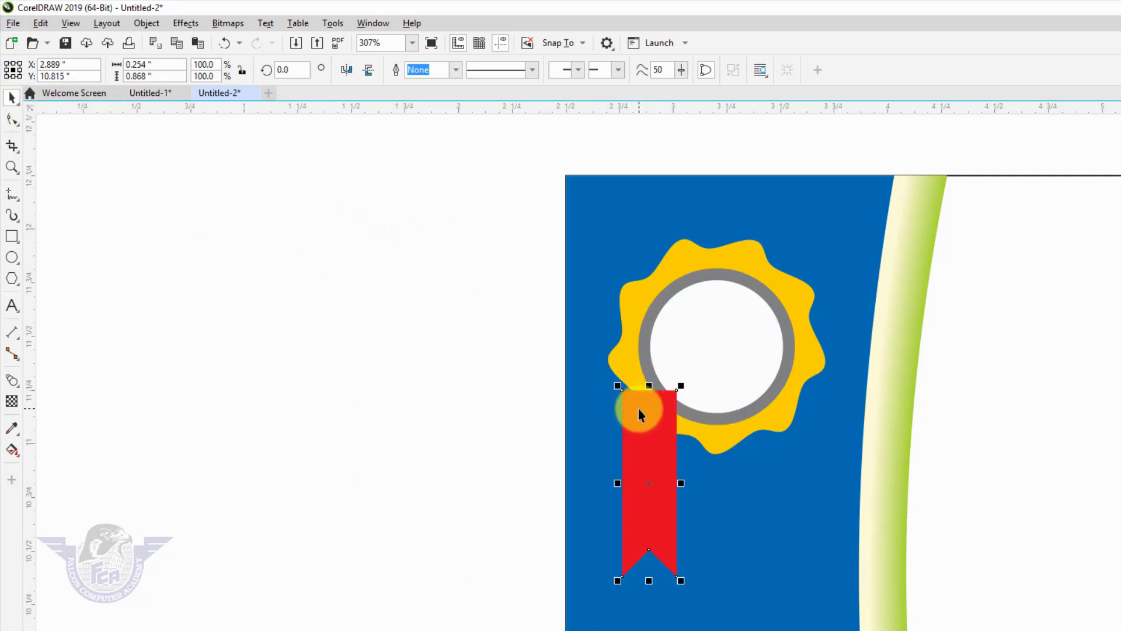
drag(652, 404, 652, 403)
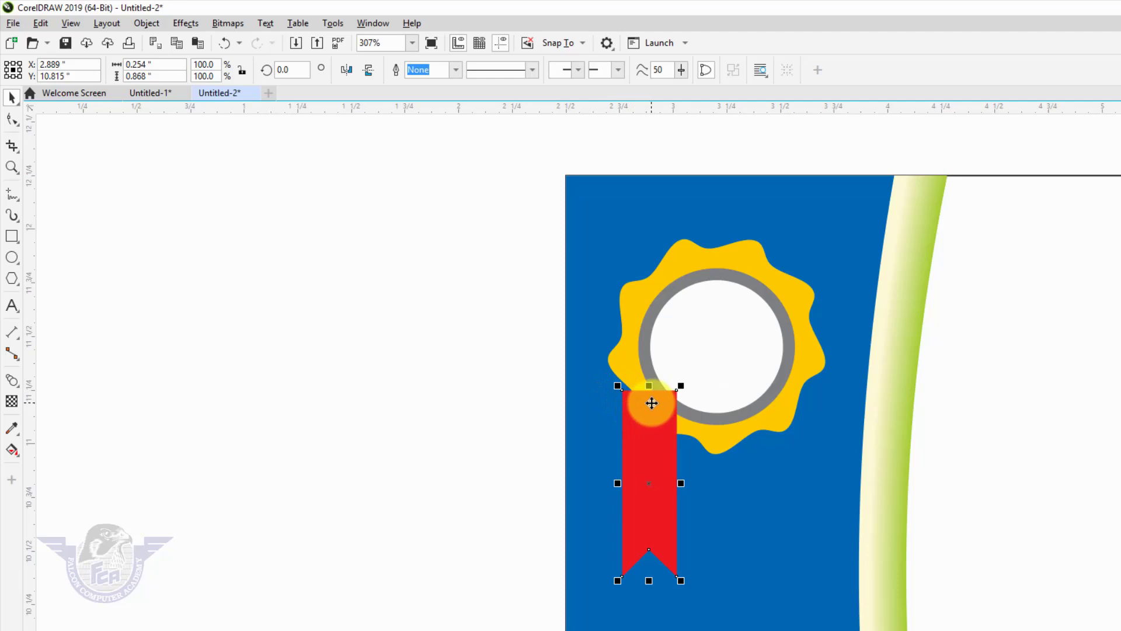
click(651, 403)
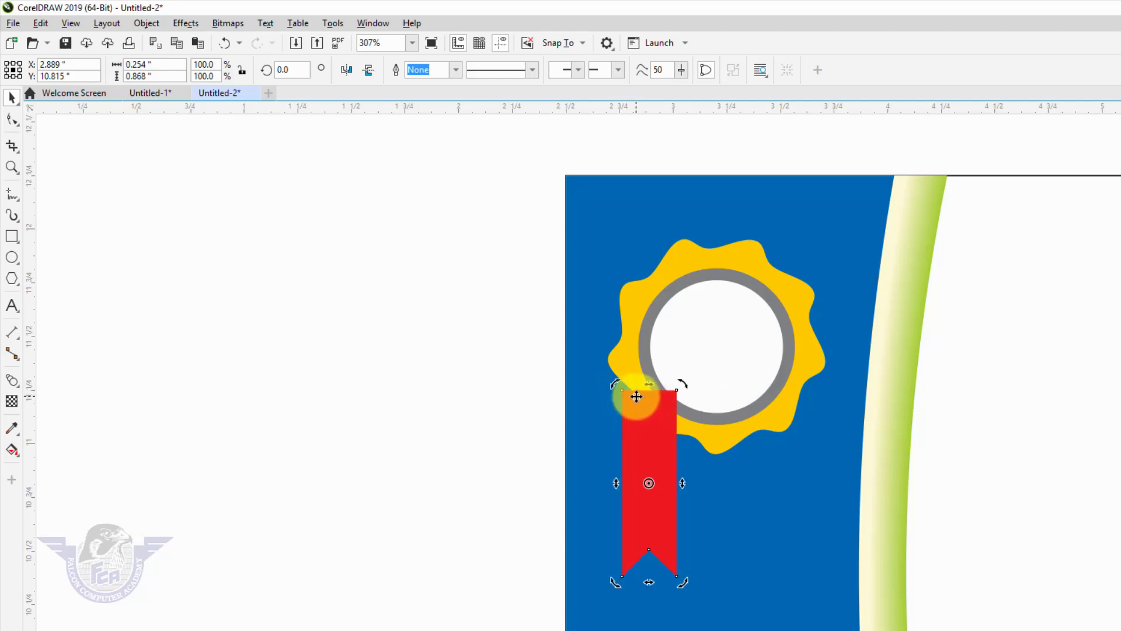
drag(612, 382, 656, 380)
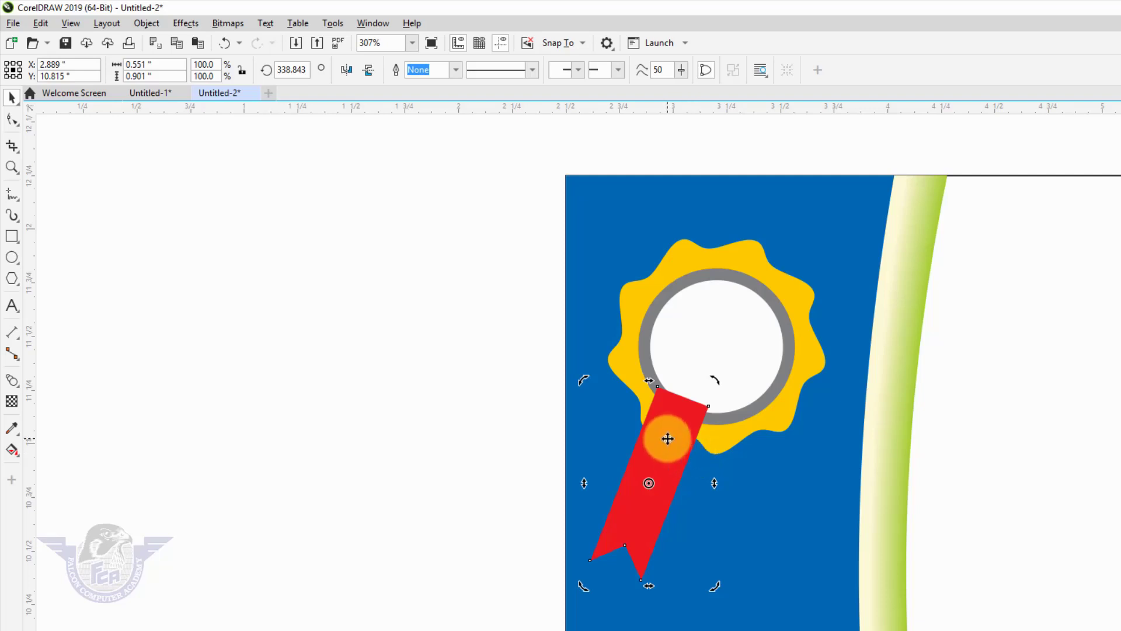
- Place a copy of the tail to the right, rotate it upright, and set it under the badge
click(667, 438)
drag(666, 437, 719, 458)
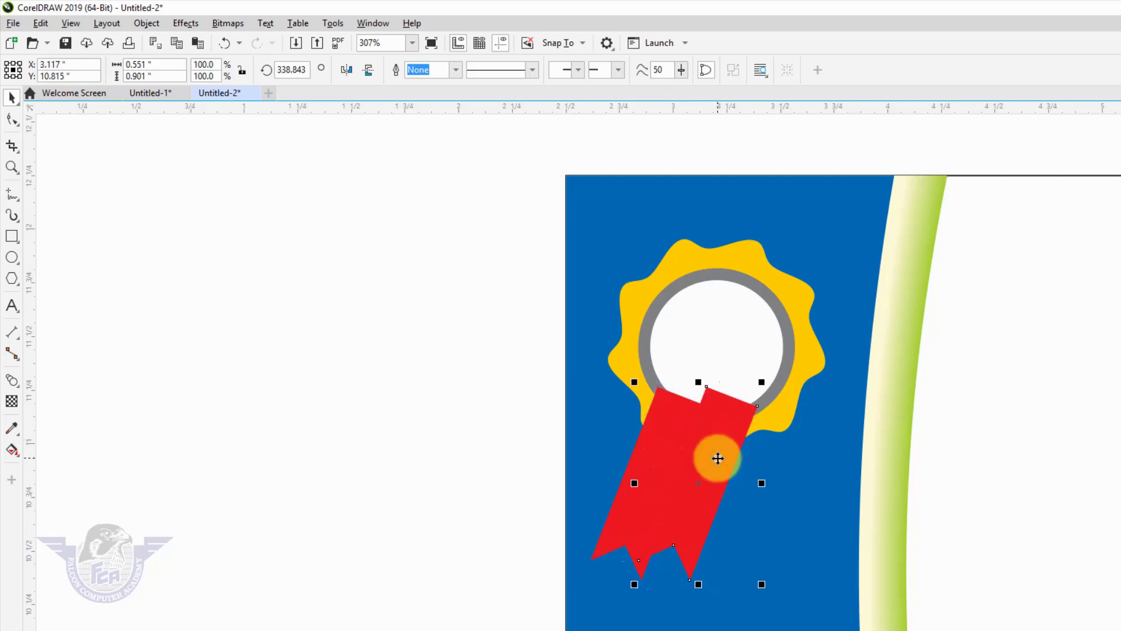
click(718, 459)
drag(763, 380, 718, 370)
click(700, 450)
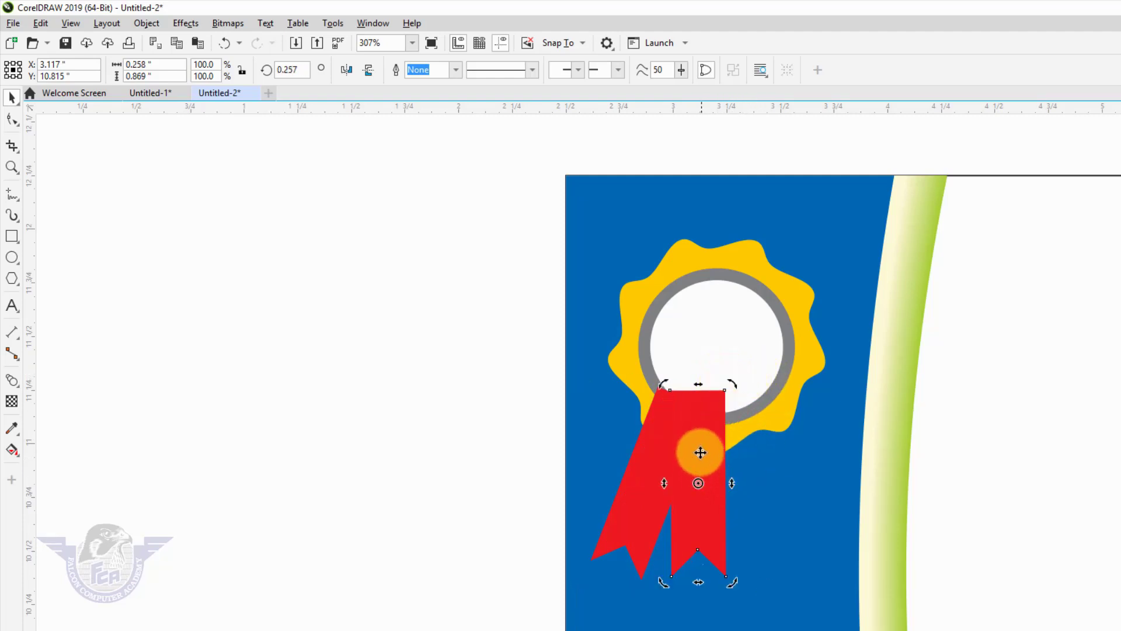
drag(702, 461, 703, 447)
drag(701, 440, 698, 428)
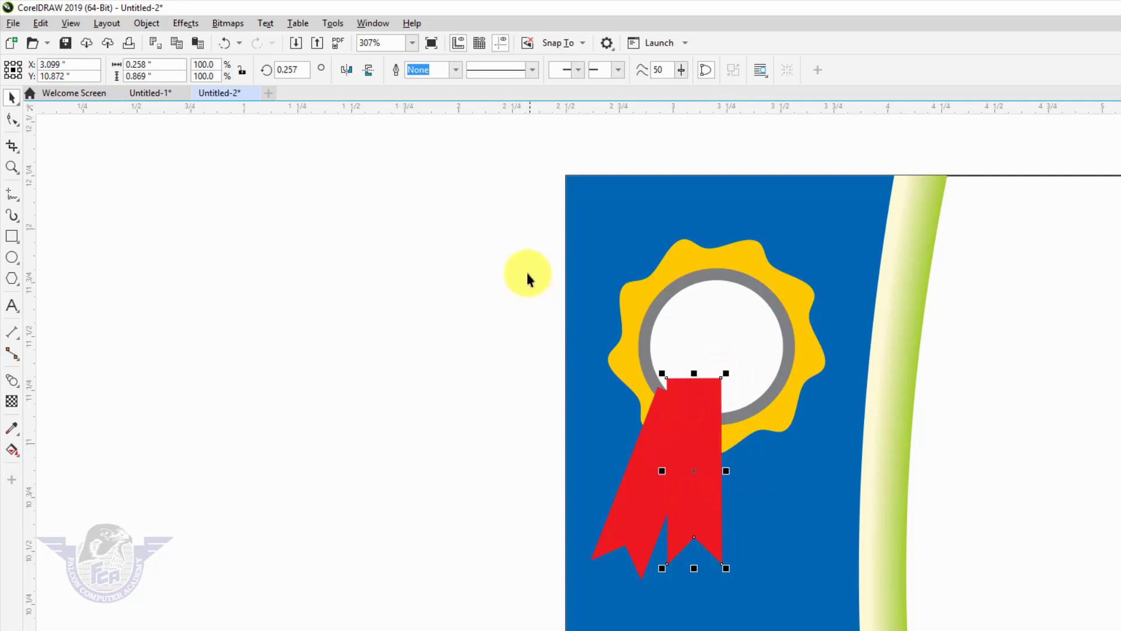
click(514, 225)
- Group the seal's shapes and bring the seal in front of the ribbon
drag(484, 191, 869, 473)
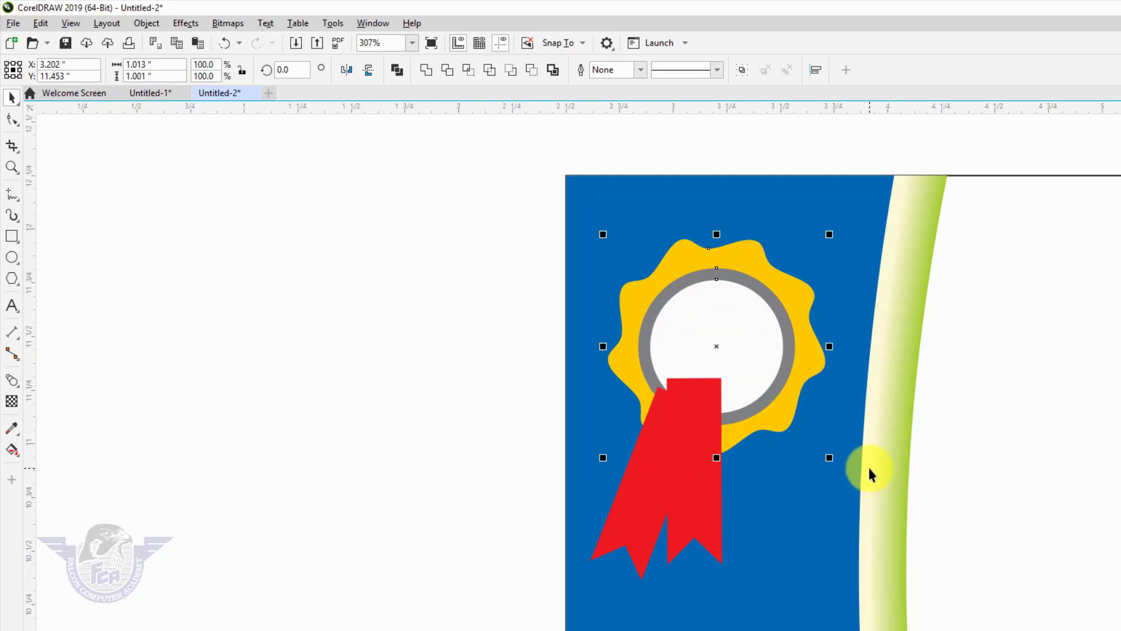
key(ctrl+g)
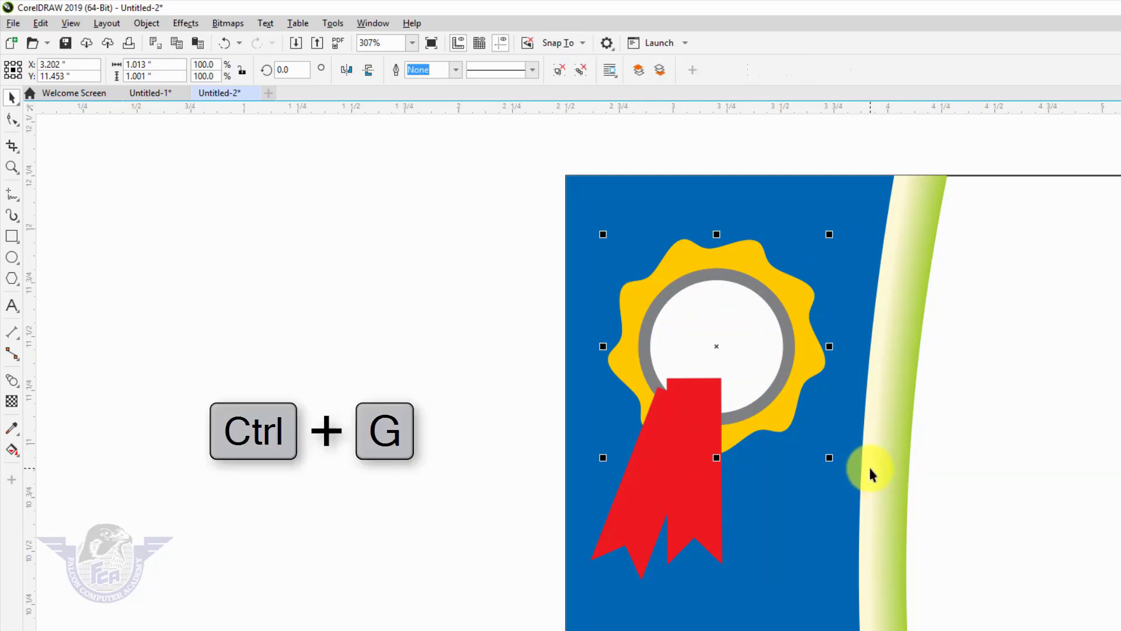
key(shift+Page_Up)
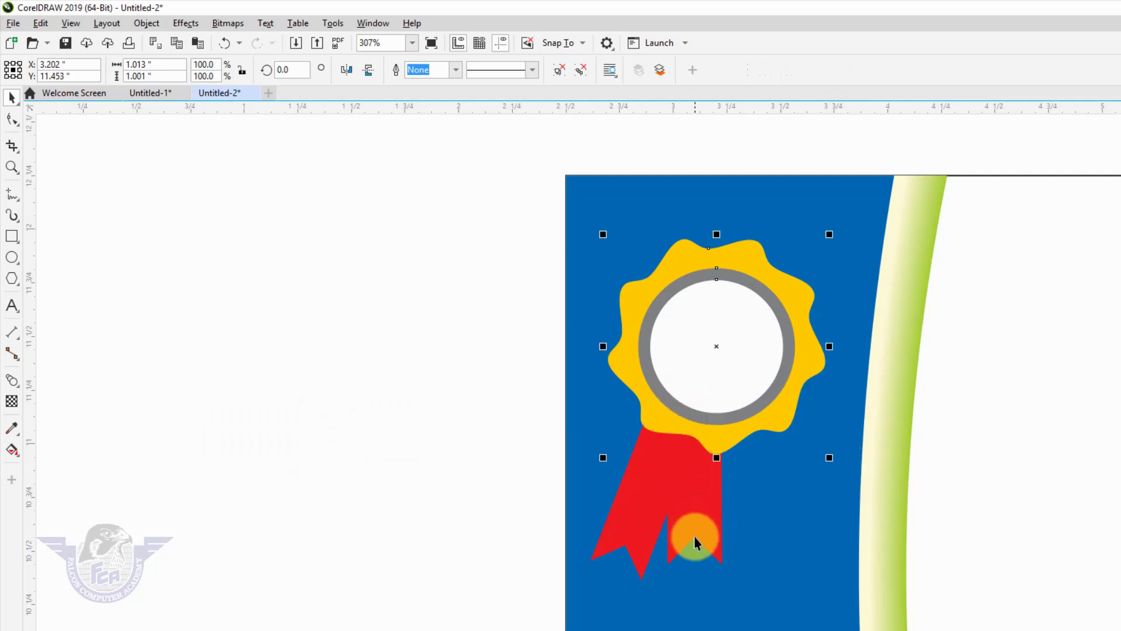
- Shift the right ribbon strip slightly right and down
click(695, 519)
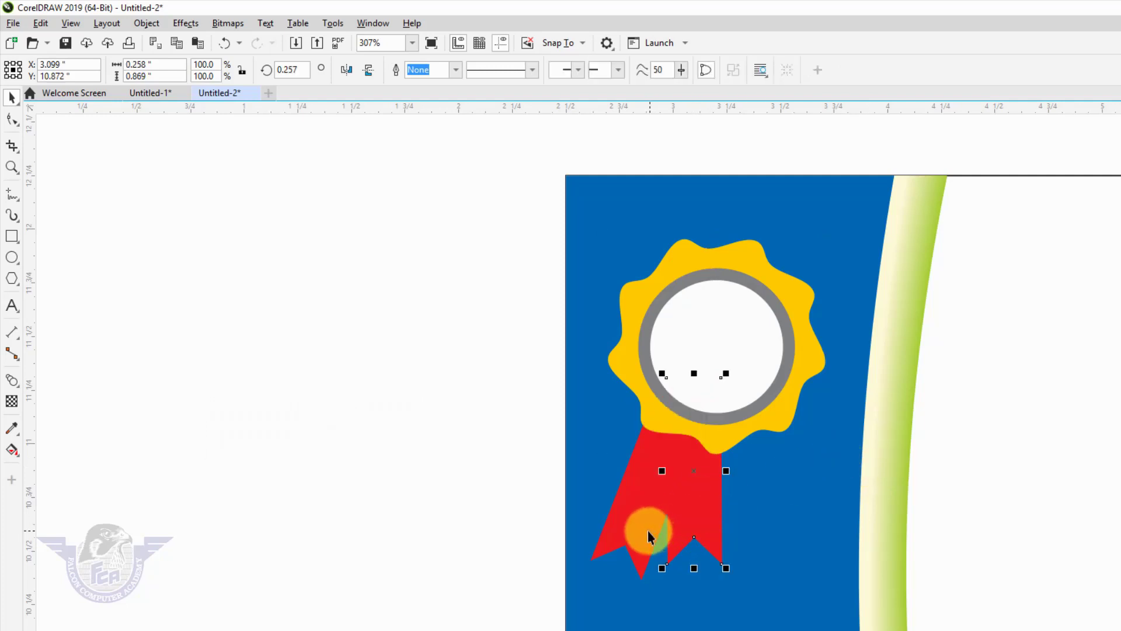
key(F10)
click(707, 532)
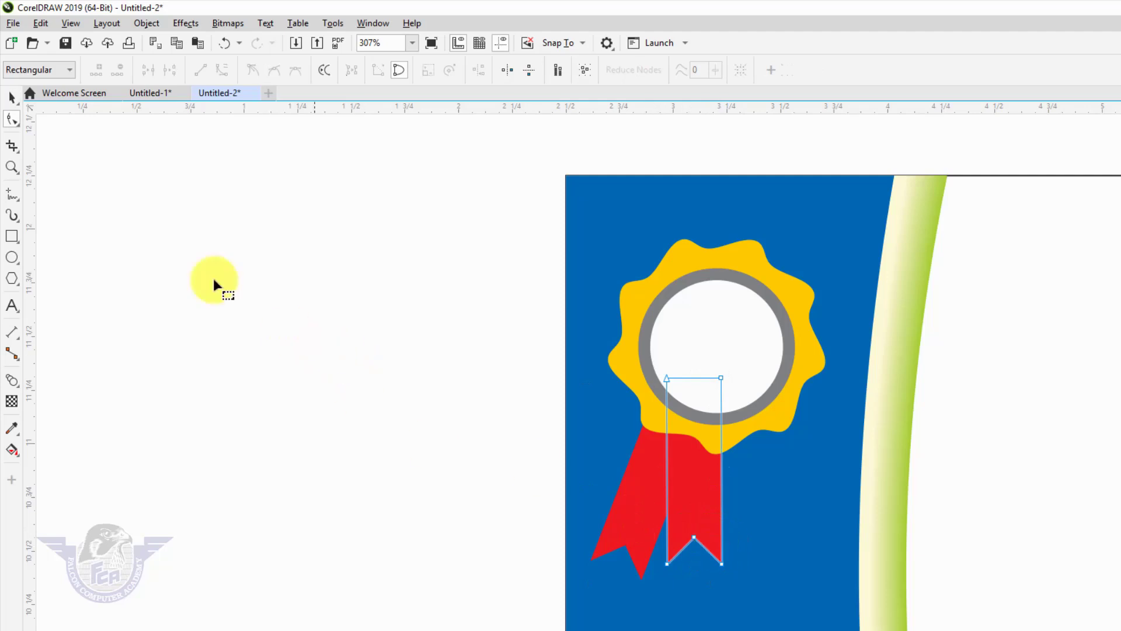
click(13, 98)
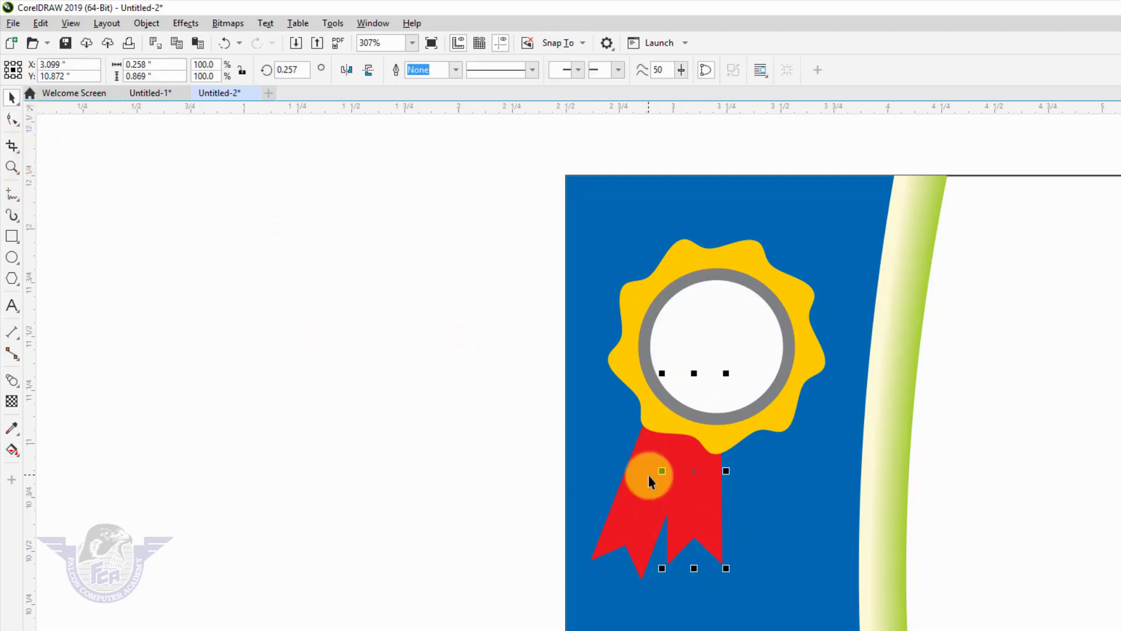
drag(701, 492, 718, 510)
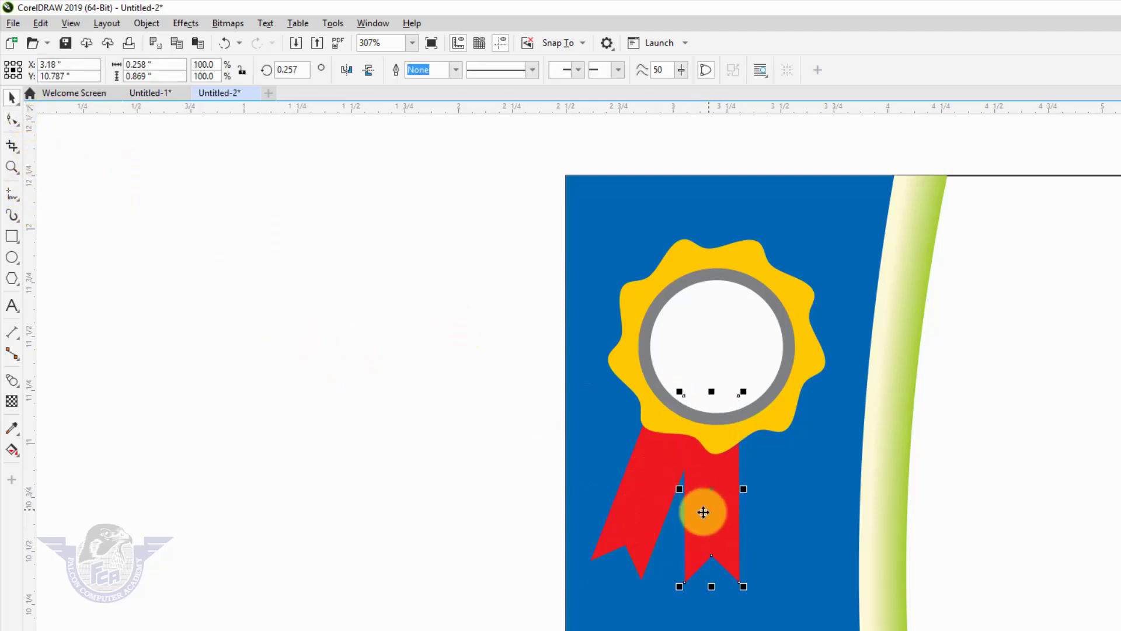
- Scale both ribbon strips down together to about 0.56 × 0.736 inches, then view the whole page
click(642, 512)
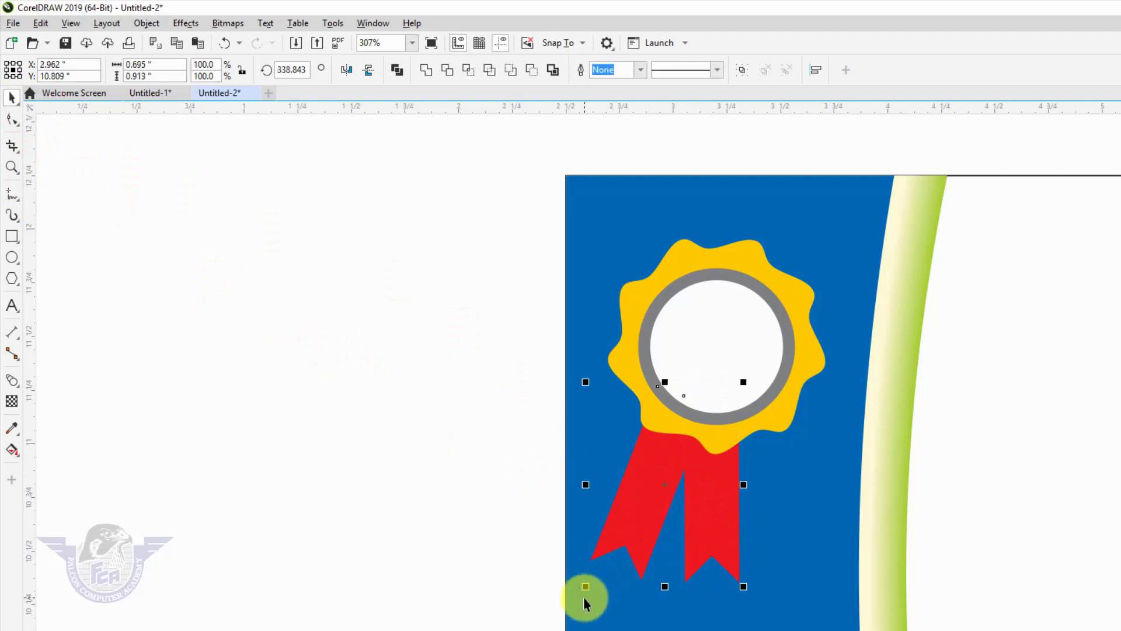
drag(581, 586, 607, 575)
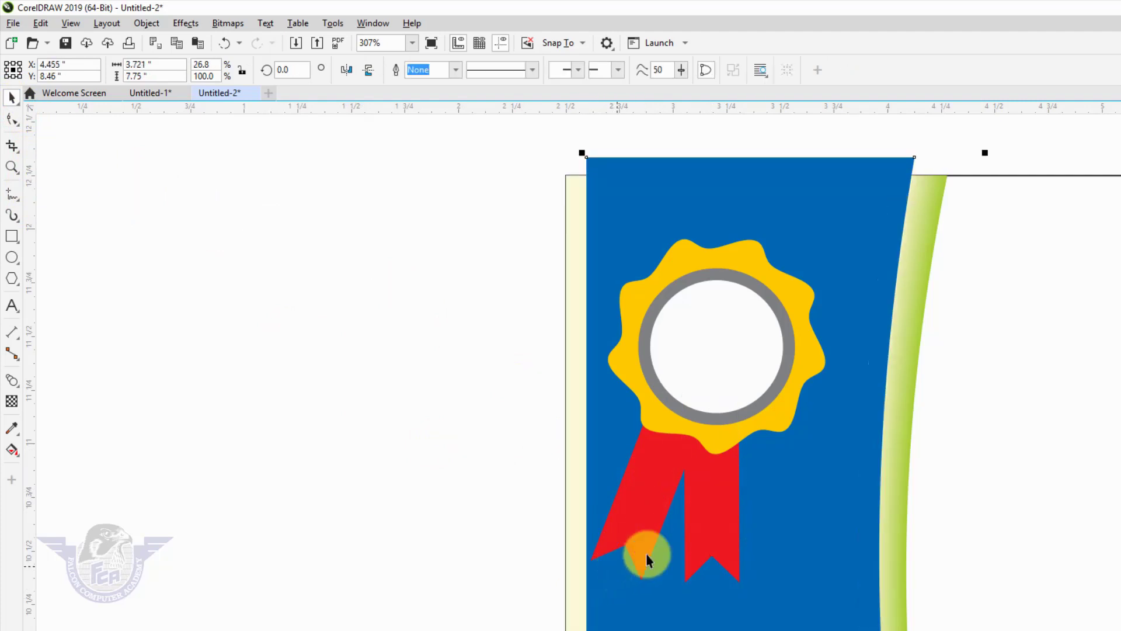
key(ctrl+z)
click(642, 501)
shift+click(717, 511)
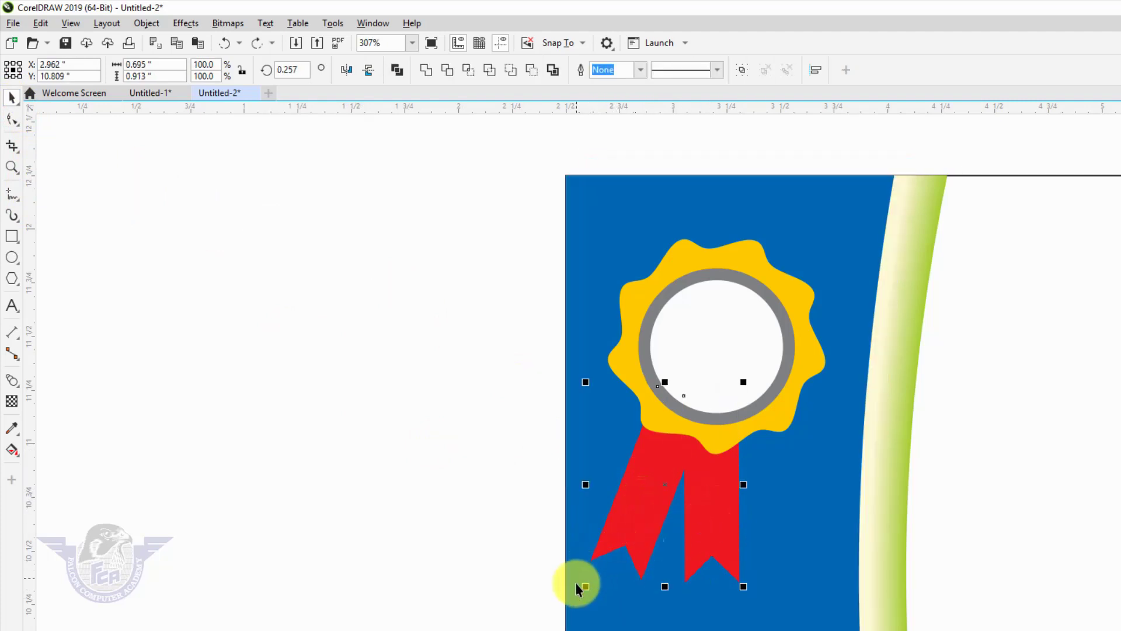
drag(583, 583, 614, 549)
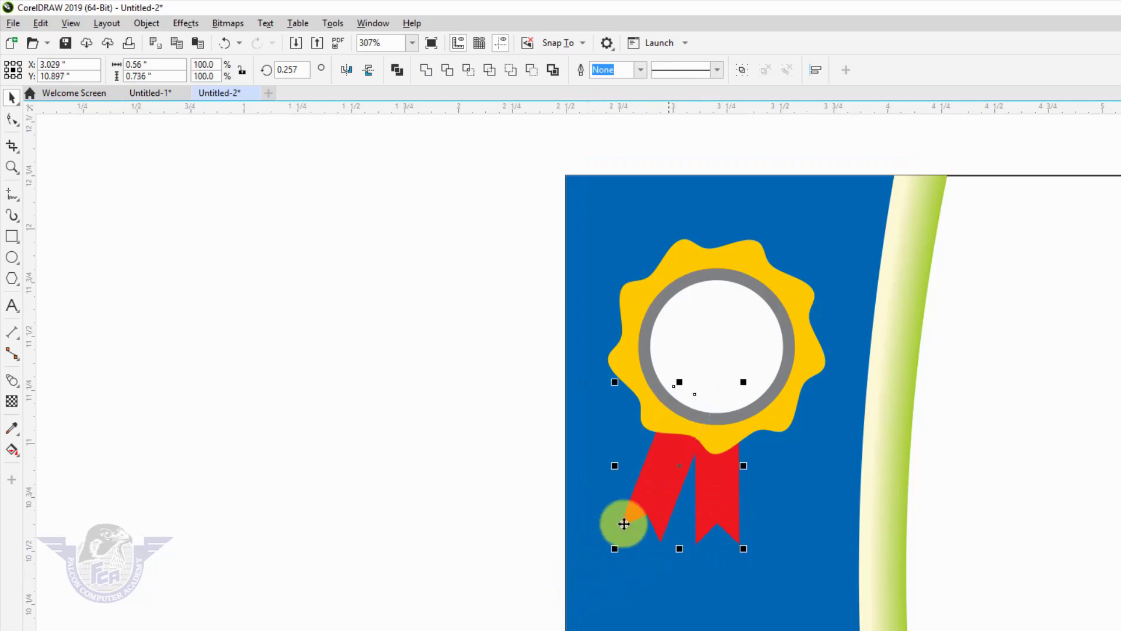
click(415, 432)
key(F4)
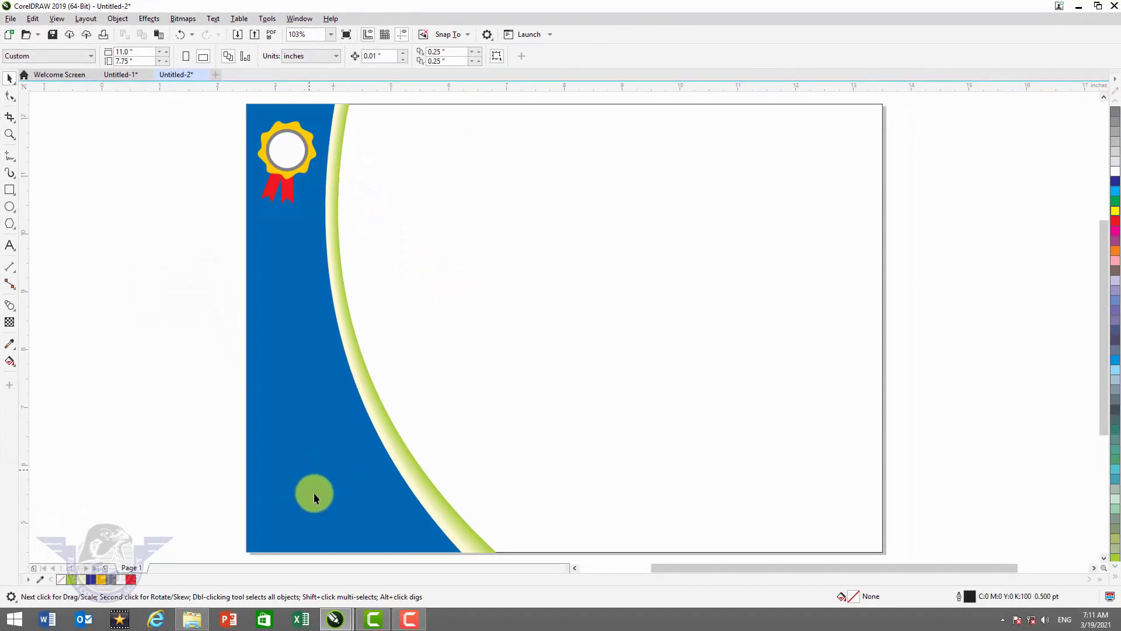
- Type 'Falcon' and 'Computer Academy' on two lines at the lower left of the page
click(9, 247)
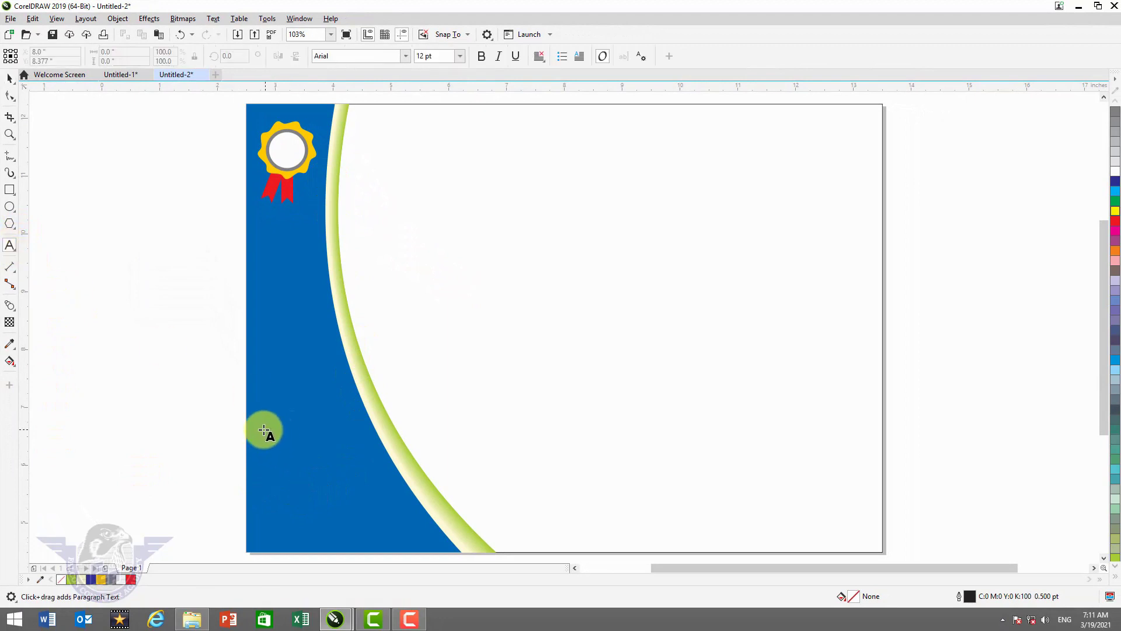
click(173, 405)
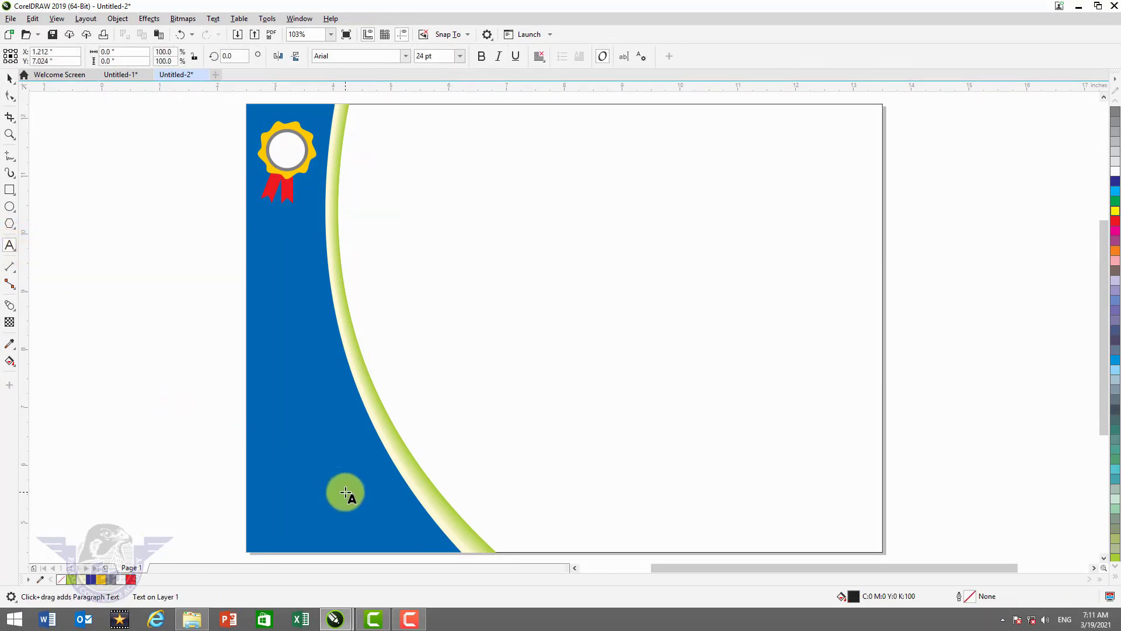
text(Falc)
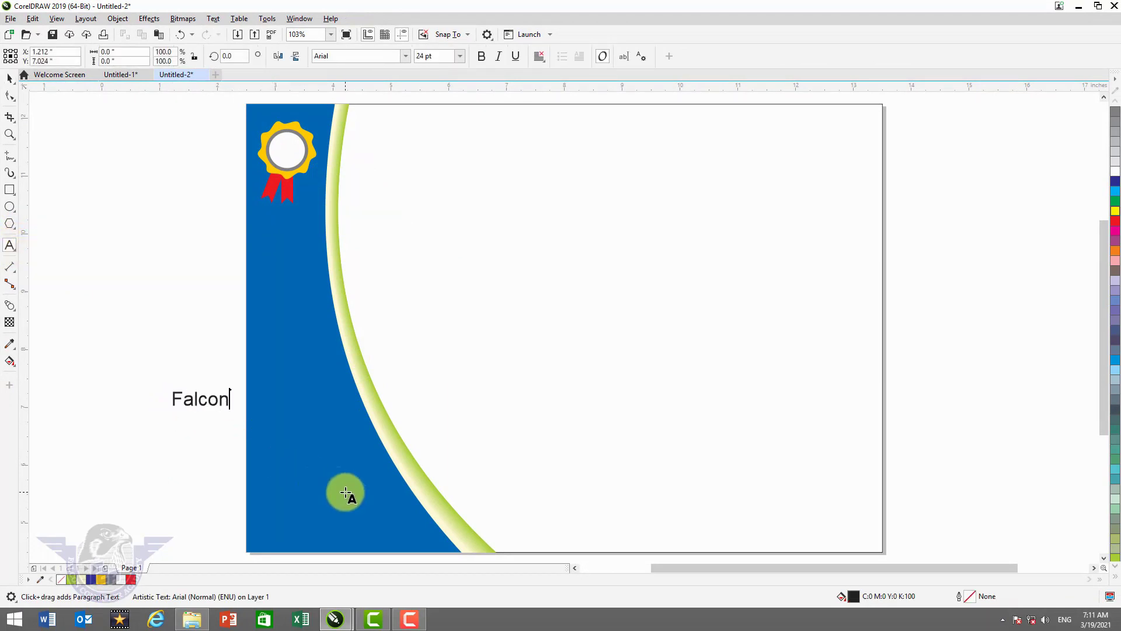
text(on)
key(Return)
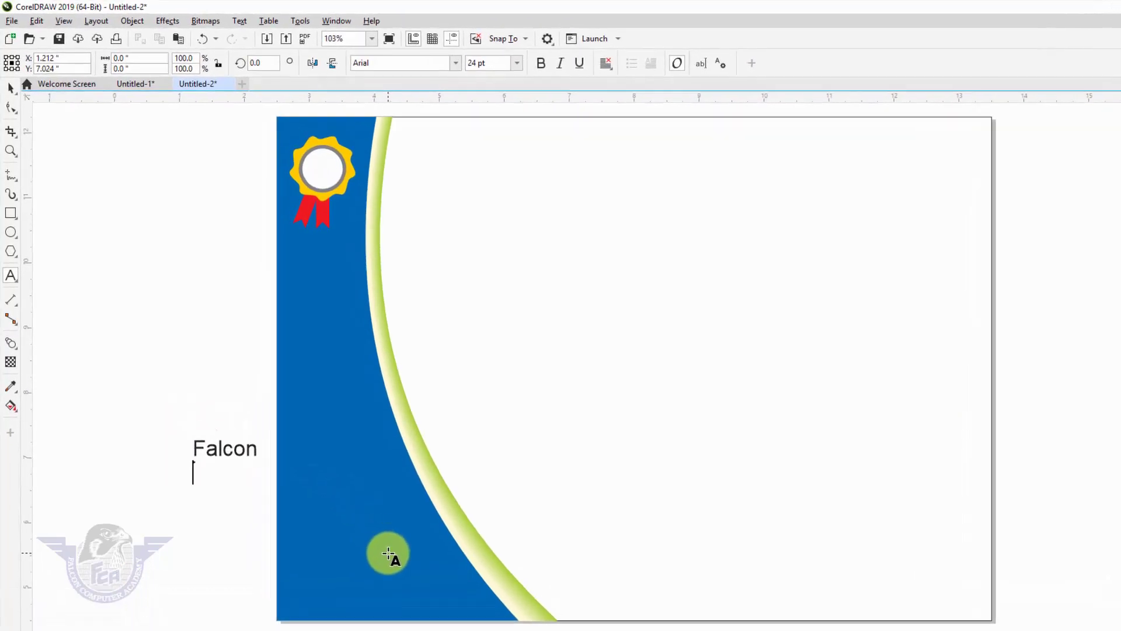
text(Computer Academy)
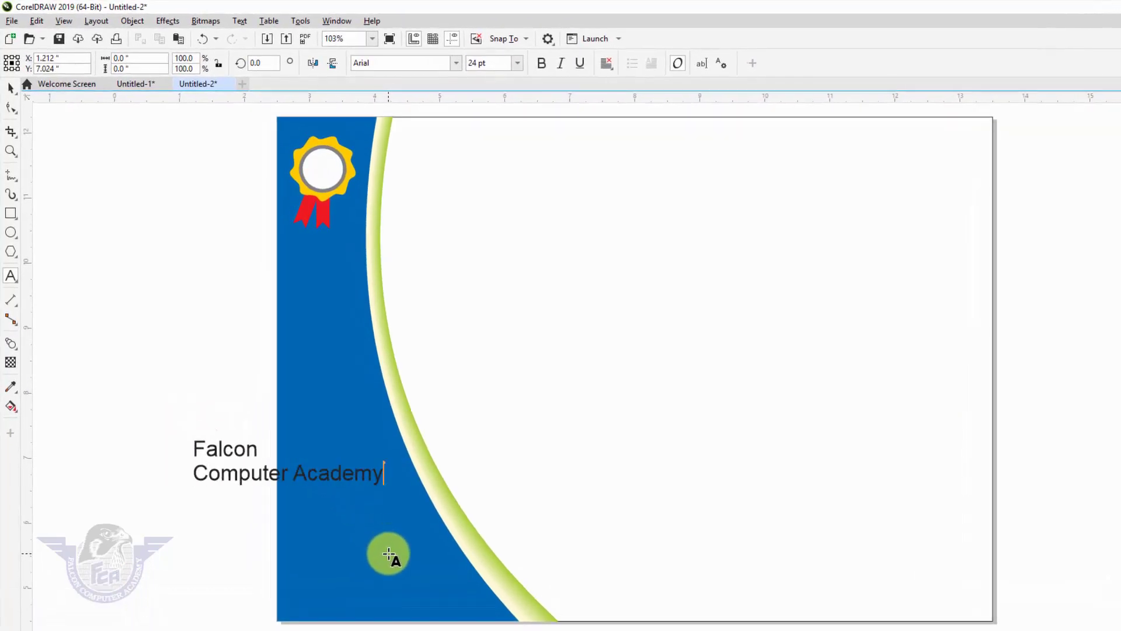
click(389, 554)
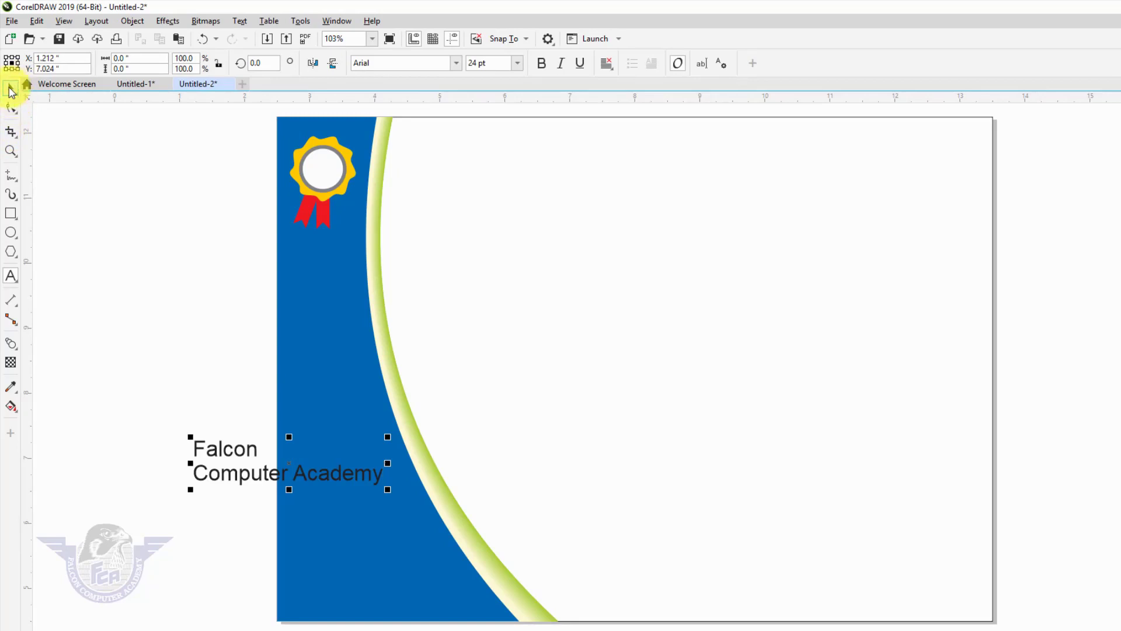
- Set the text in Haettenschweiler, break it into separate lines, and enlarge 'Falcon'
click(457, 63)
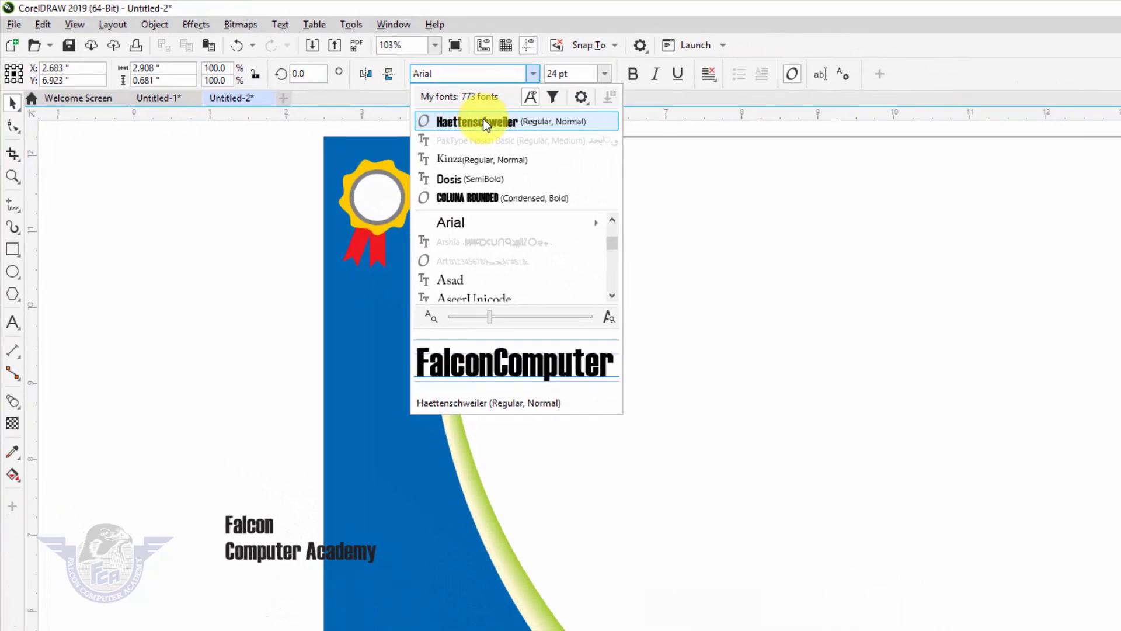
click(675, 169)
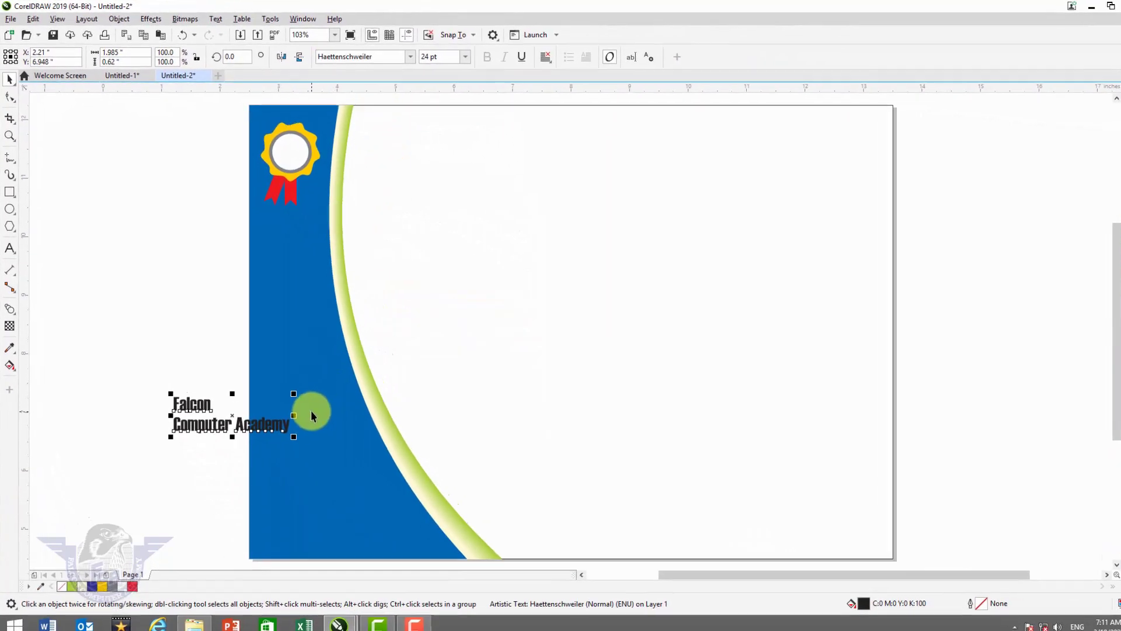
key(ctrl+k)
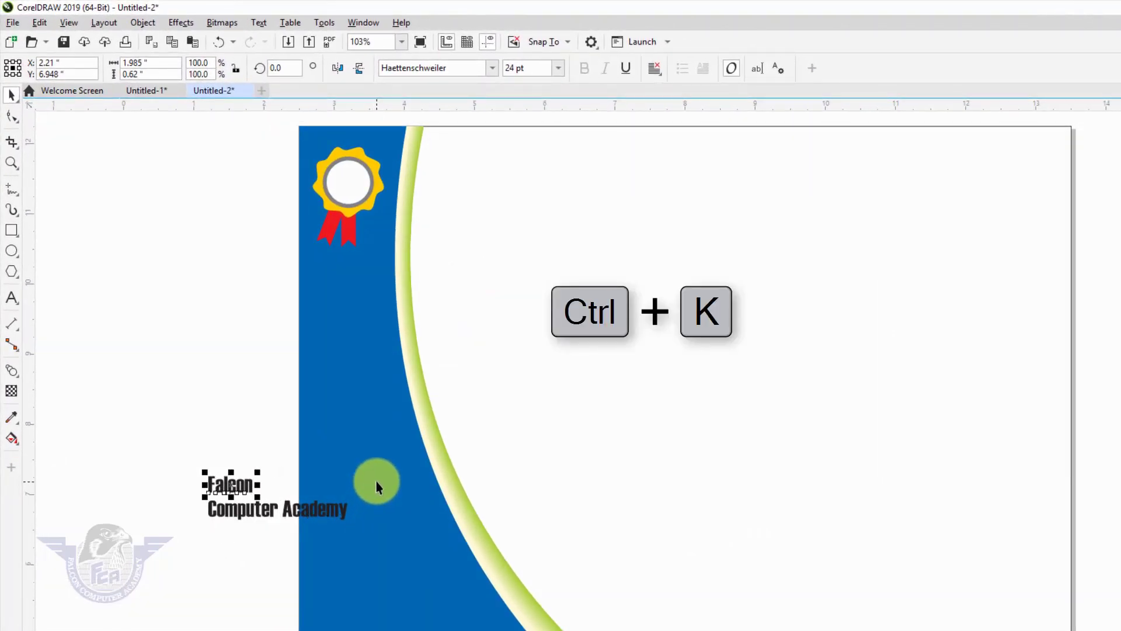
drag(259, 471, 358, 395)
click(156, 403)
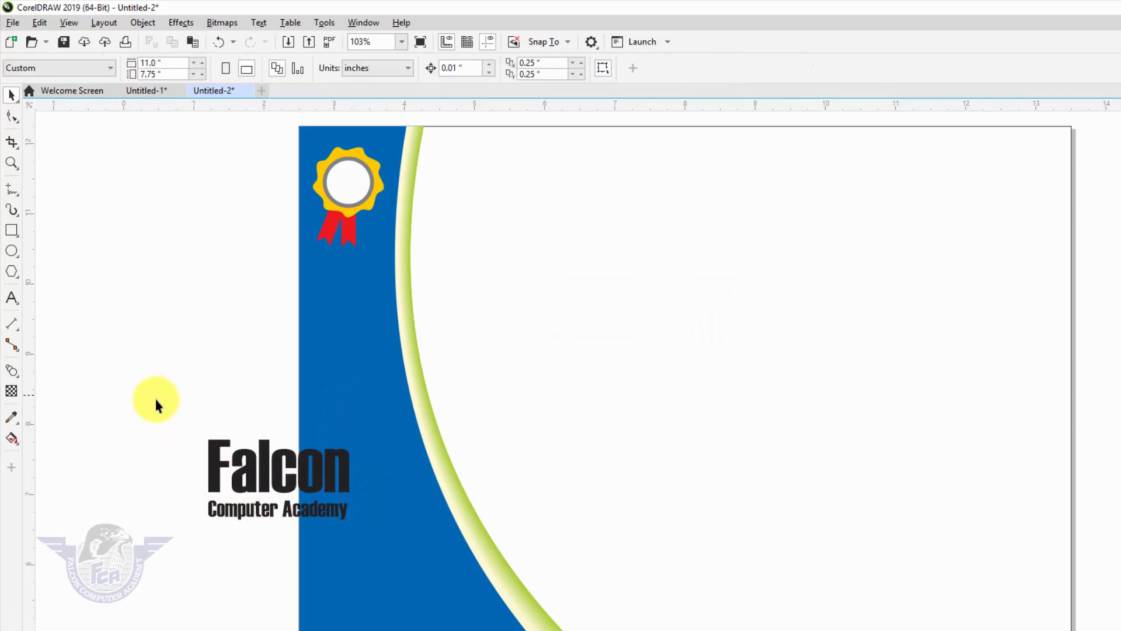
- Centre the two lines, place them at the bottom of the blue panel, and colour them white
drag(376, 546, 375, 545)
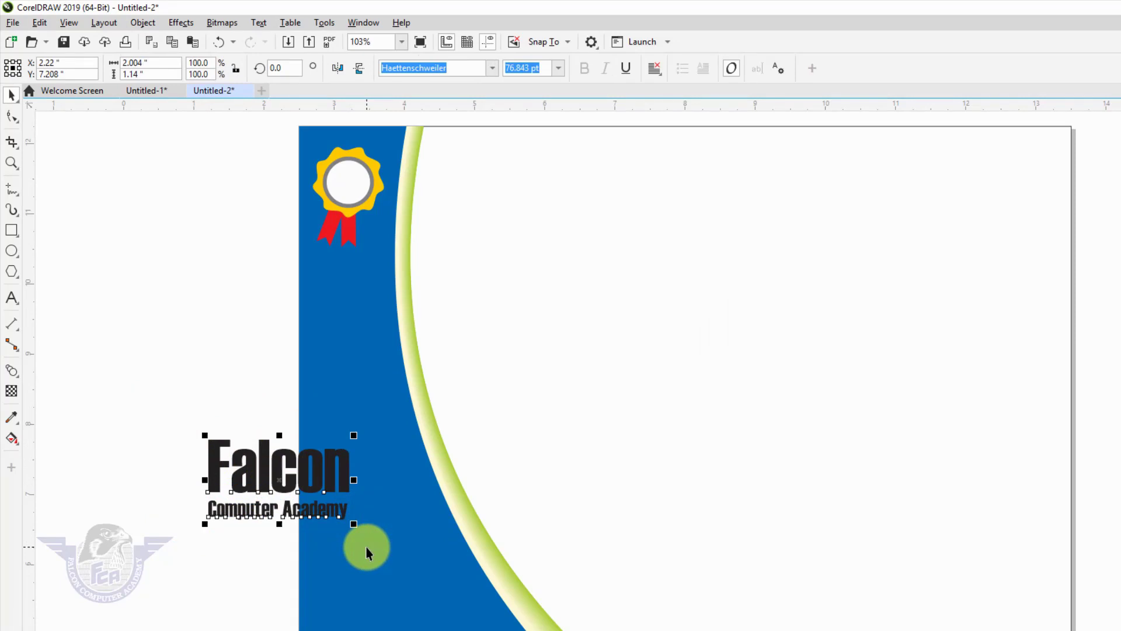
key(c)
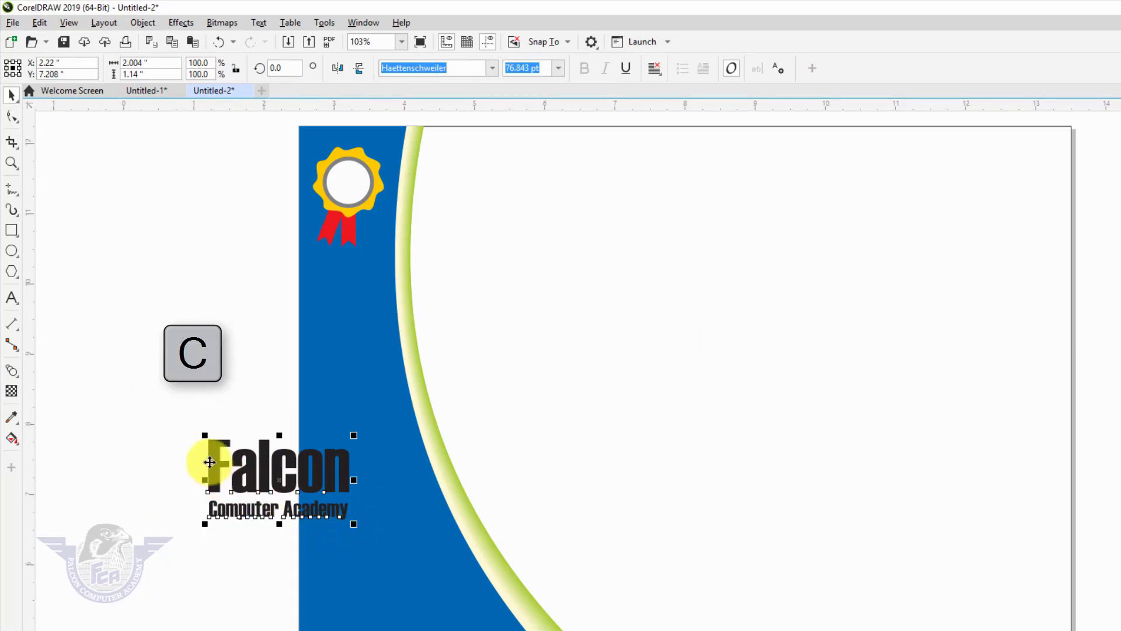
drag(216, 450, 392, 607)
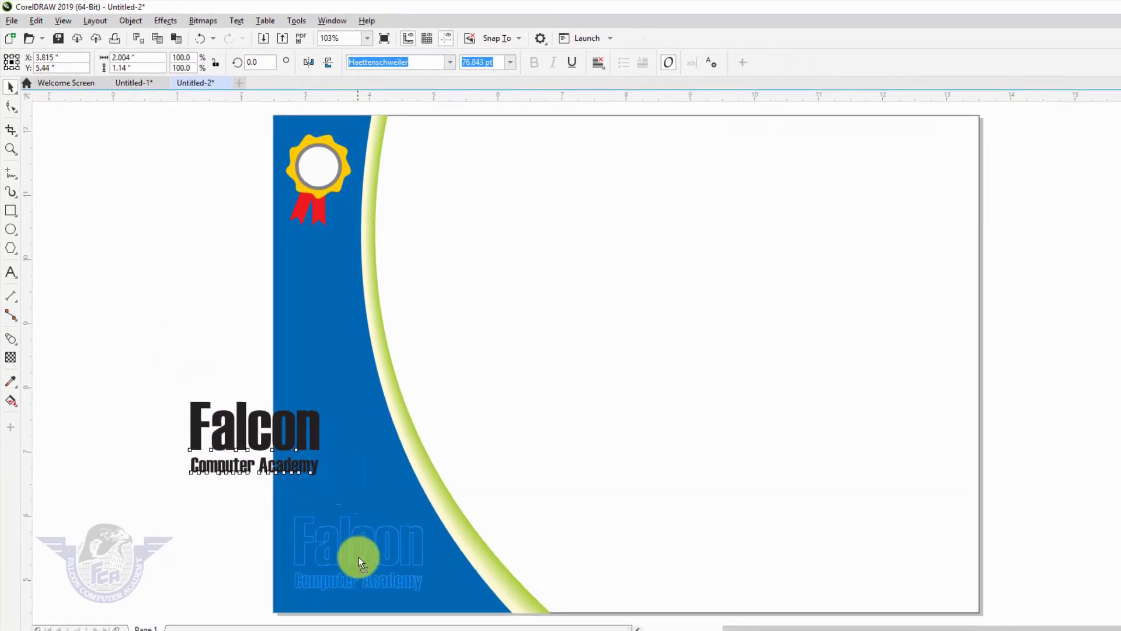
drag(358, 562, 356, 550)
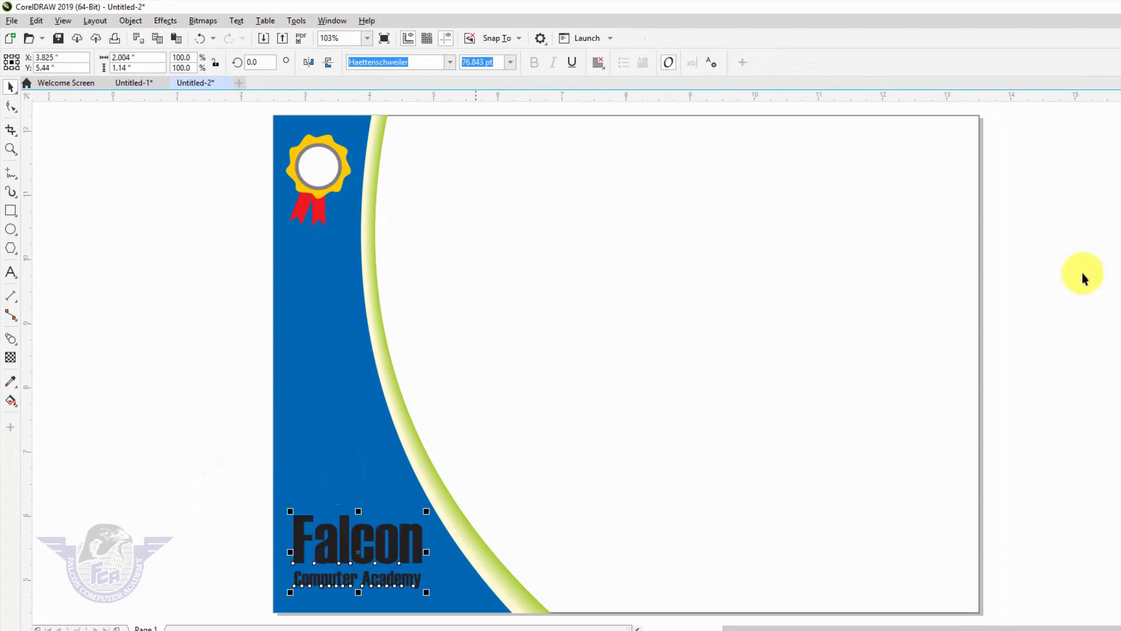
click(1115, 173)
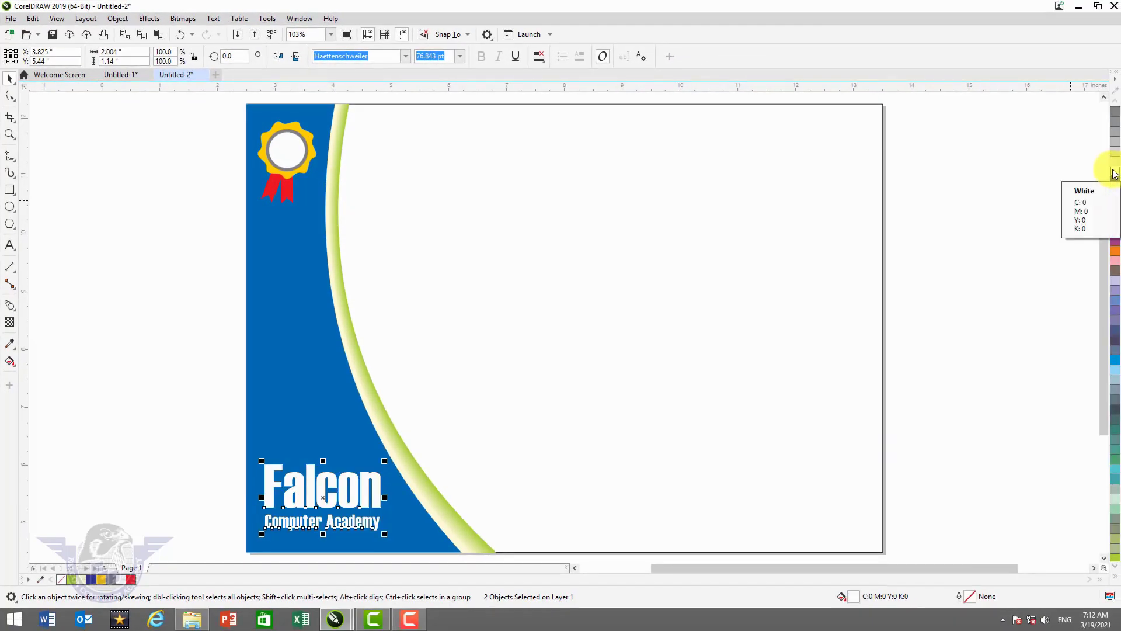
key(Escape)
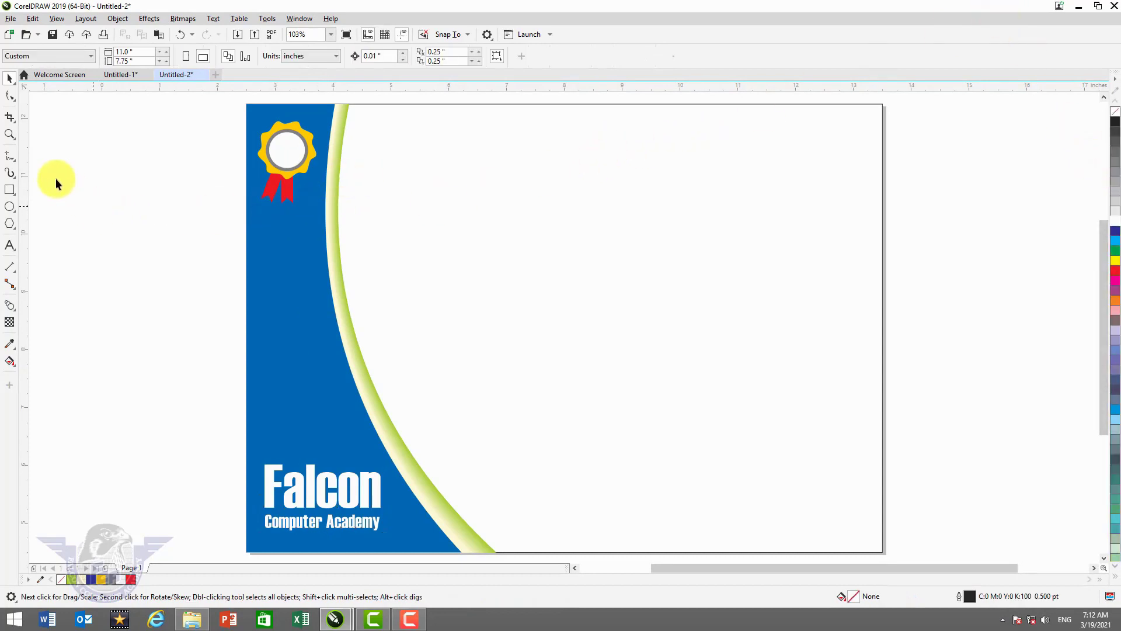
- Type the title 'Certificate of / Graphics & Designing' near the top of the page
click(9, 246)
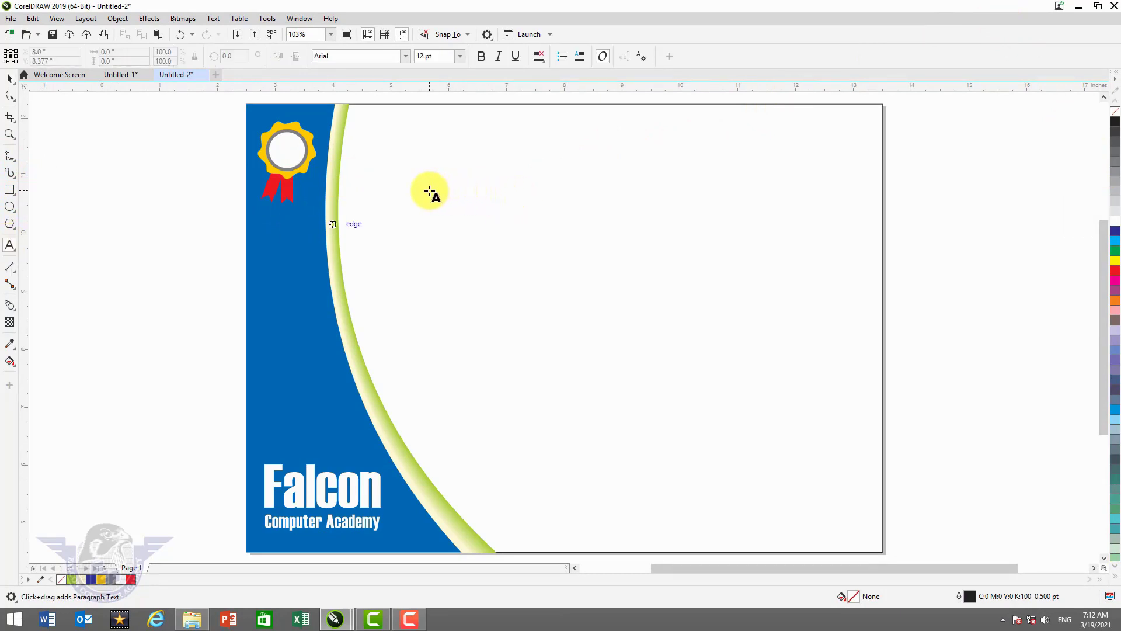
click(429, 191)
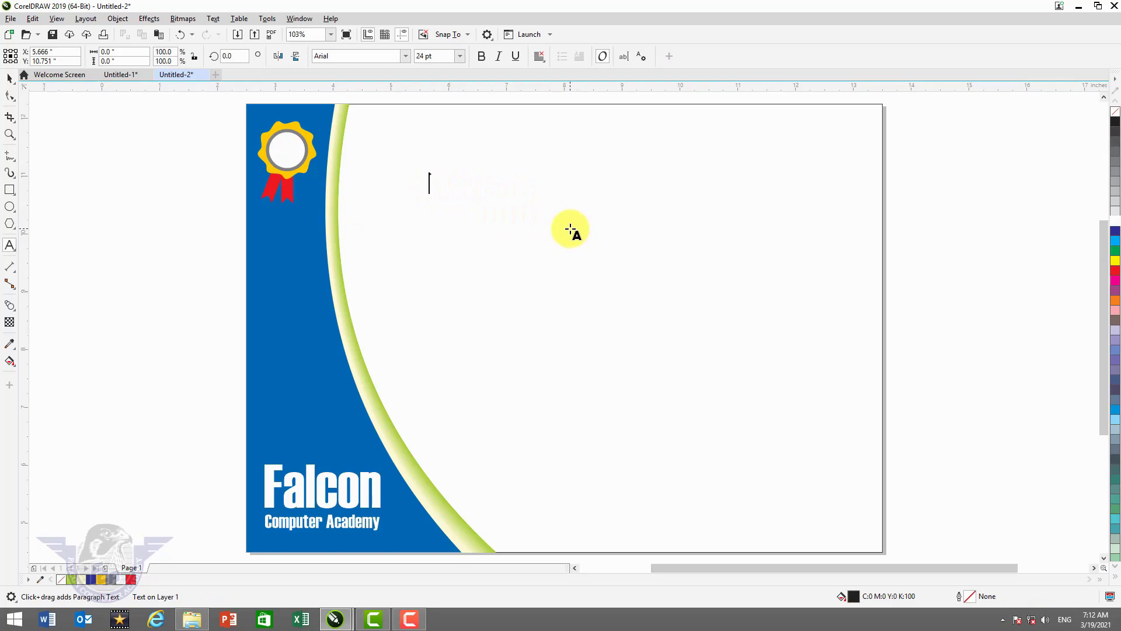
text(Certificate of)
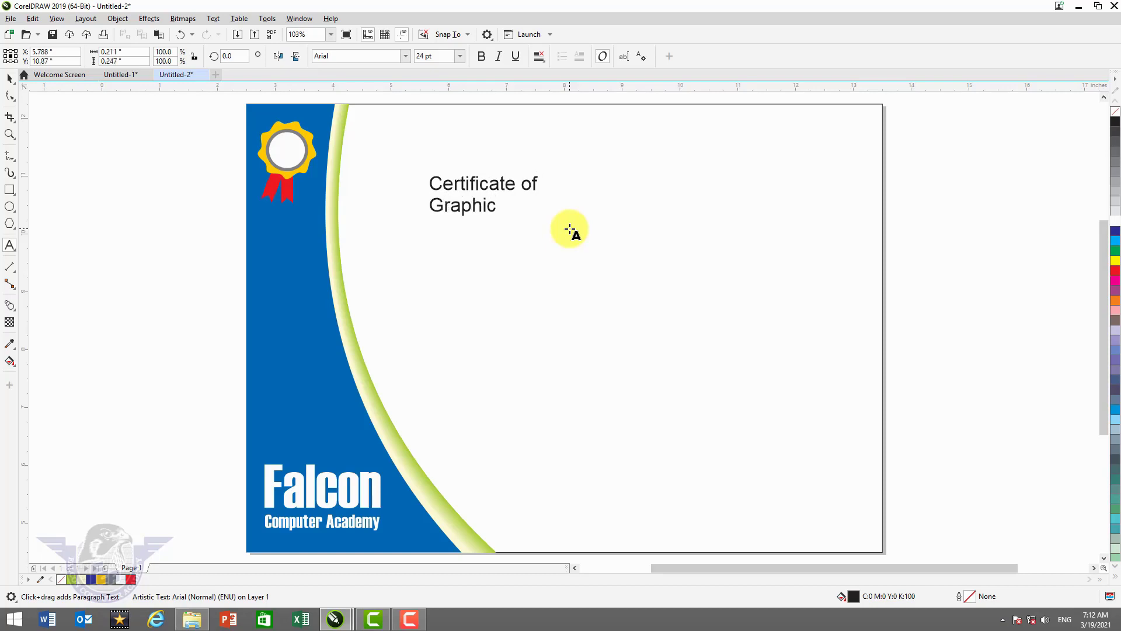
text(& Designing)
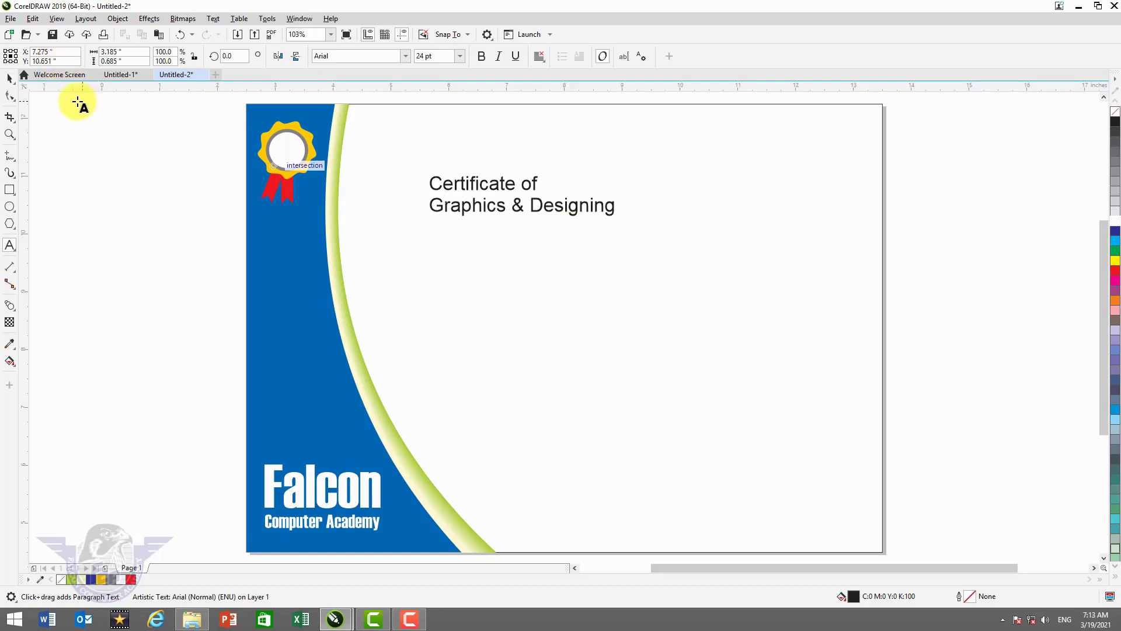
- Centre the title, set it in Haettenschweiler at about 54 pt, and move it up and right
click(10, 83)
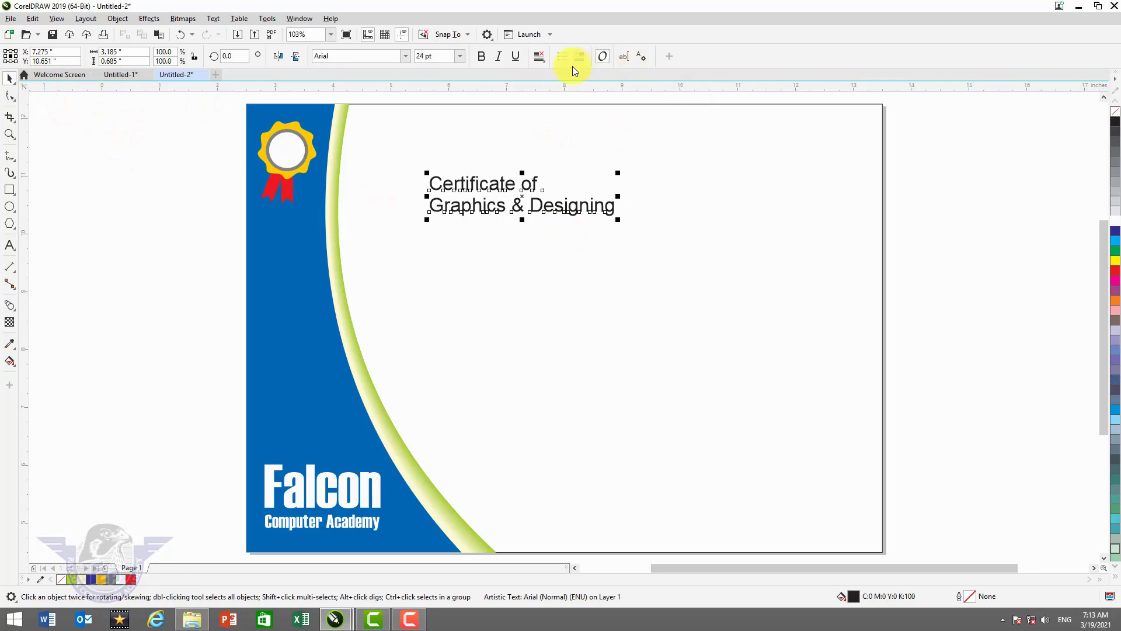
click(541, 58)
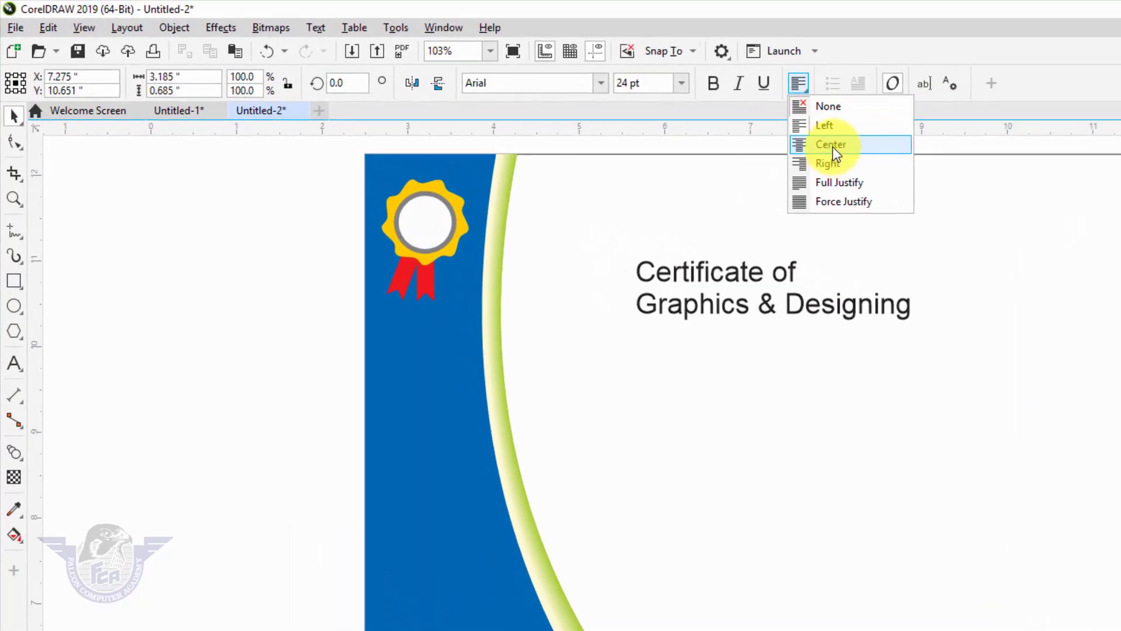
click(578, 101)
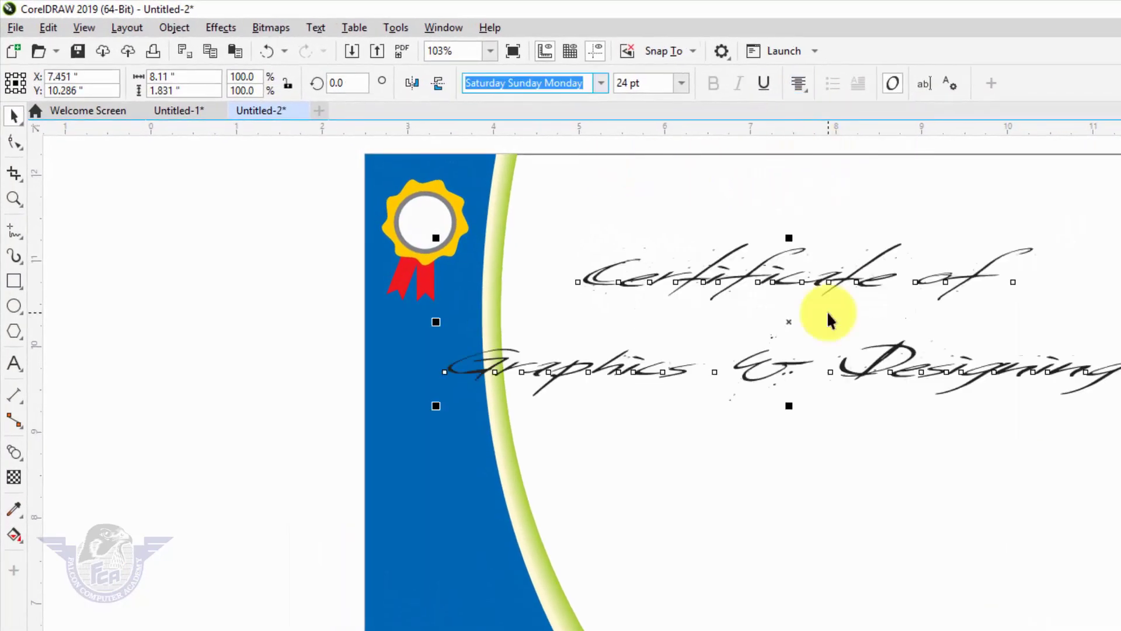
key(ctrl+z)
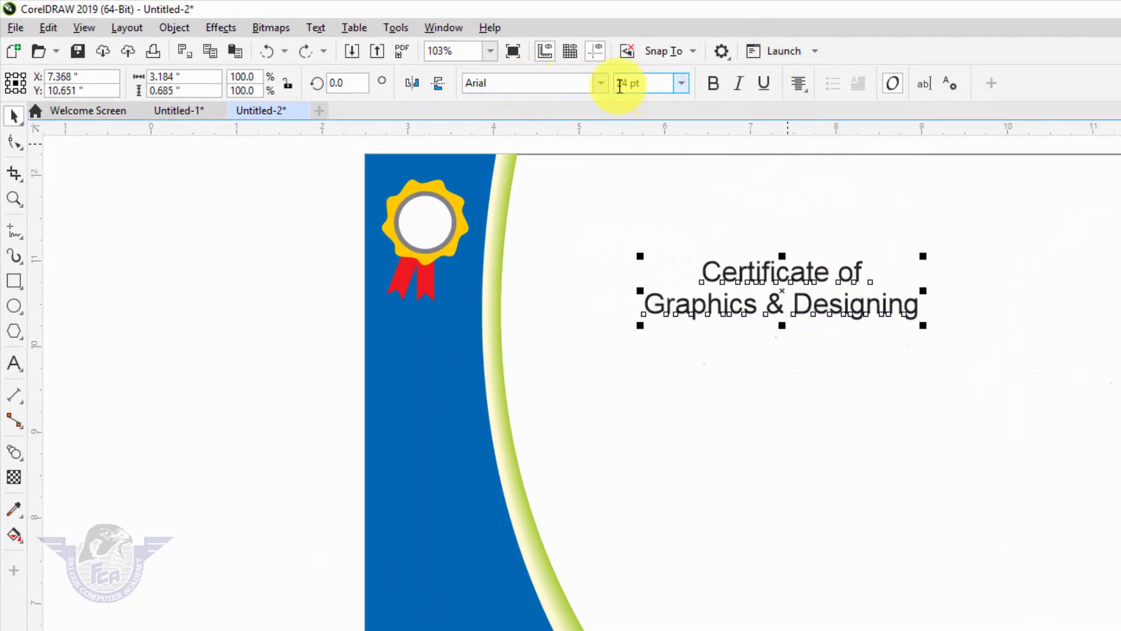
click(601, 85)
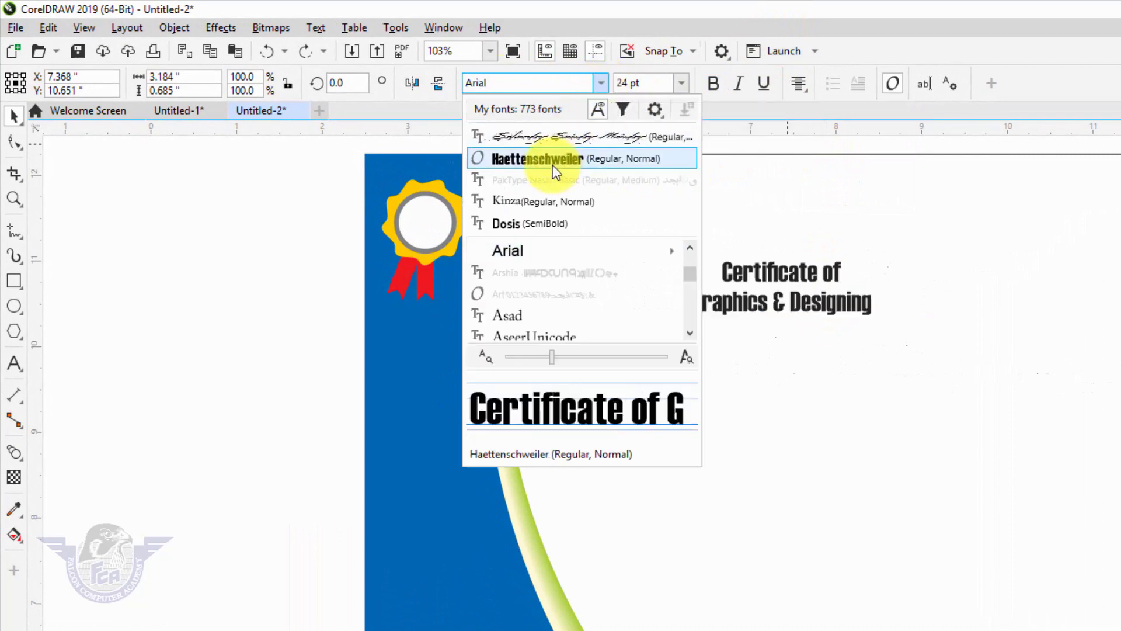
click(552, 171)
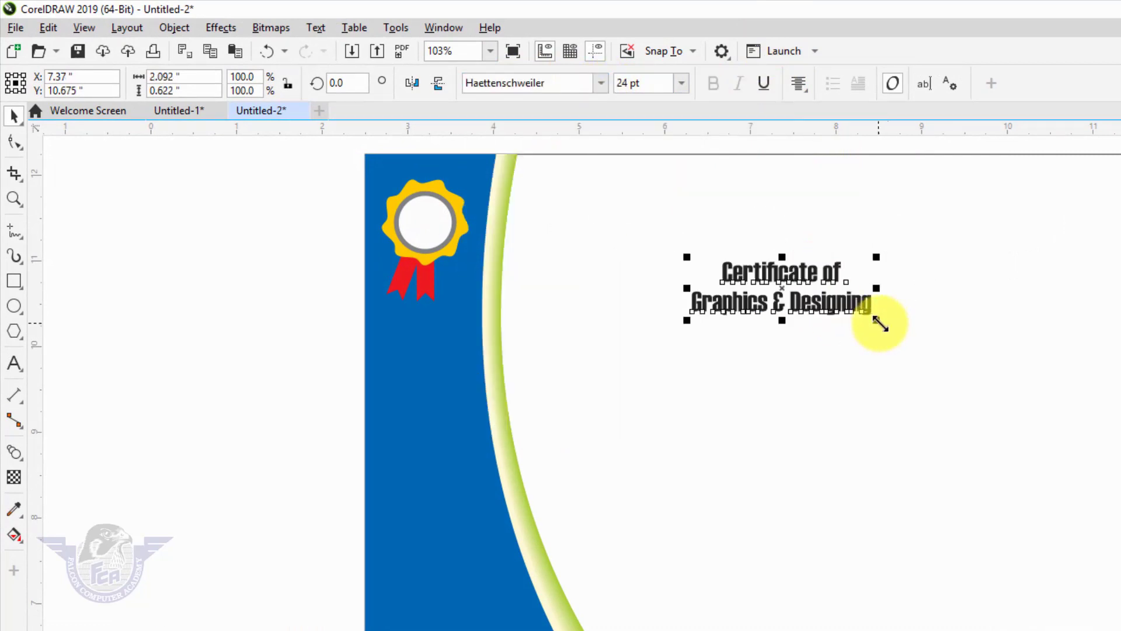
drag(880, 325, 1105, 390)
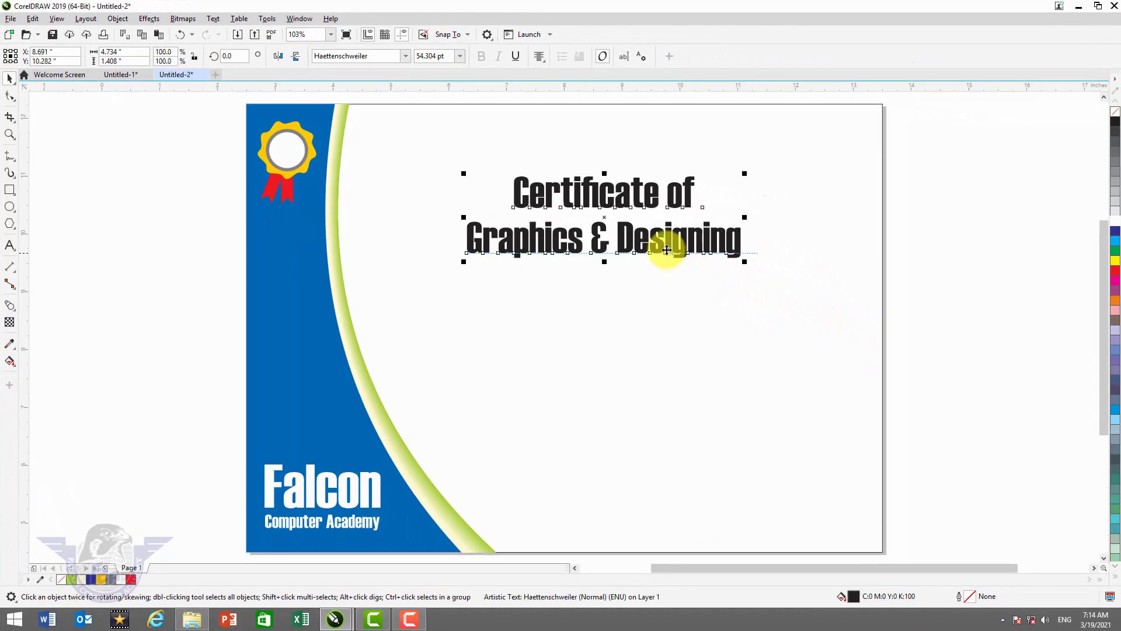
drag(667, 250, 685, 206)
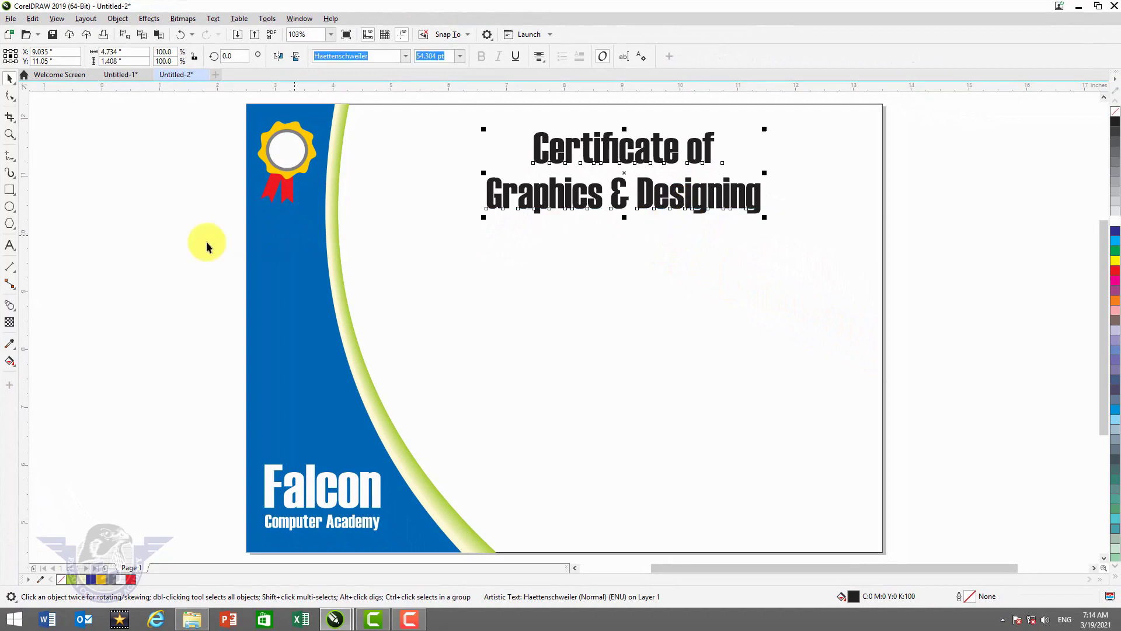
click(10, 247)
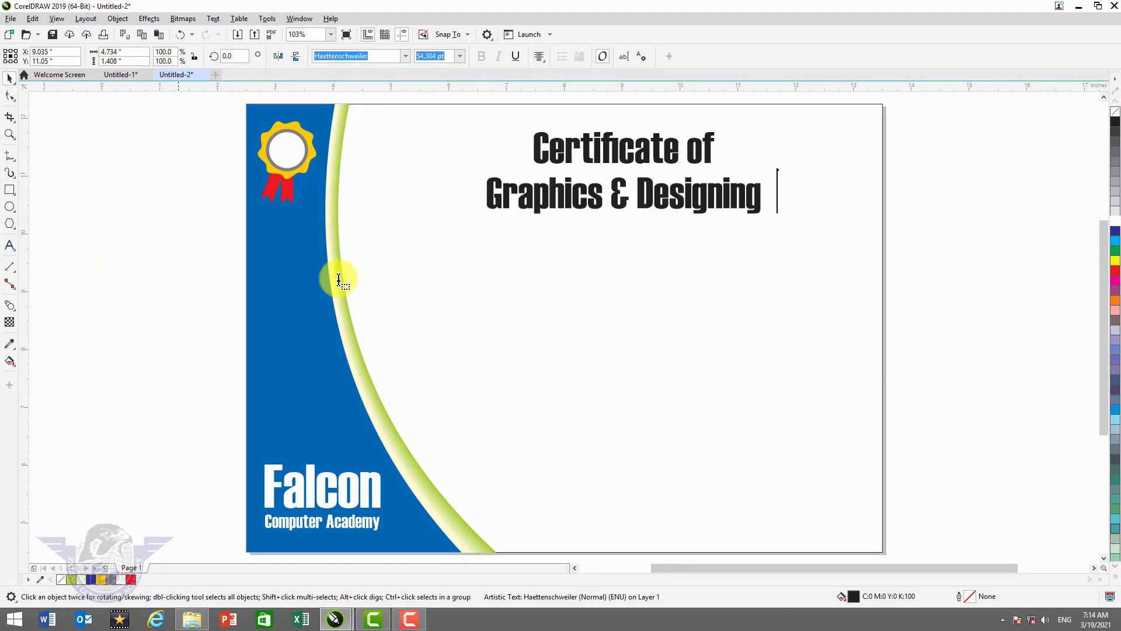
- Add a 'Name:' label below the title in Dosis, shrunk to about 15 pt and moved left toward the curve
click(382, 268)
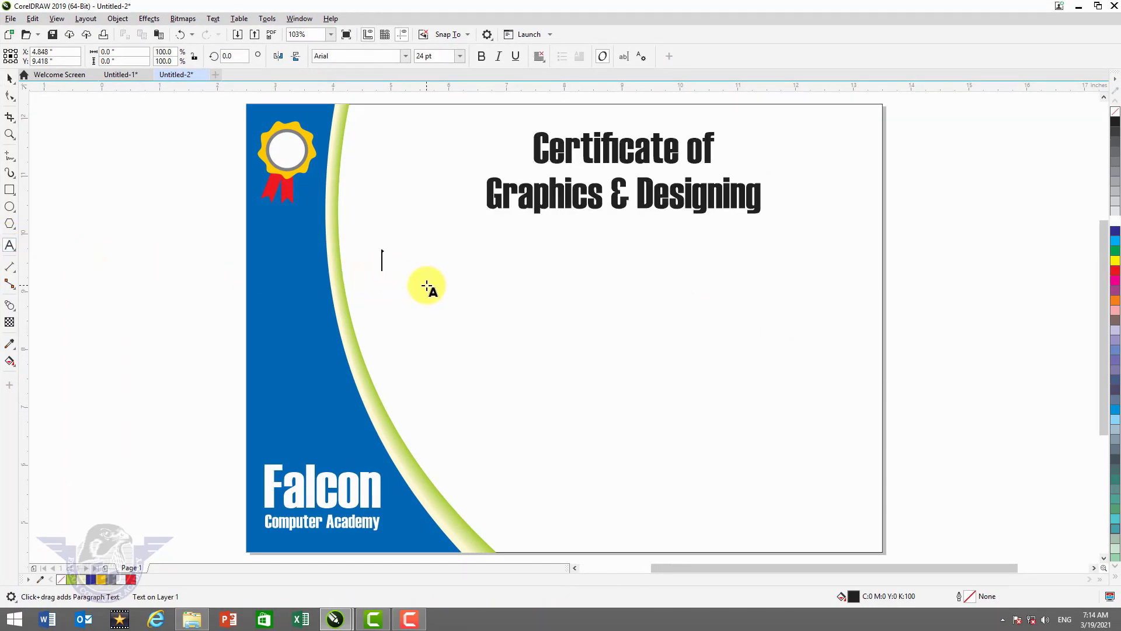
text(Name)
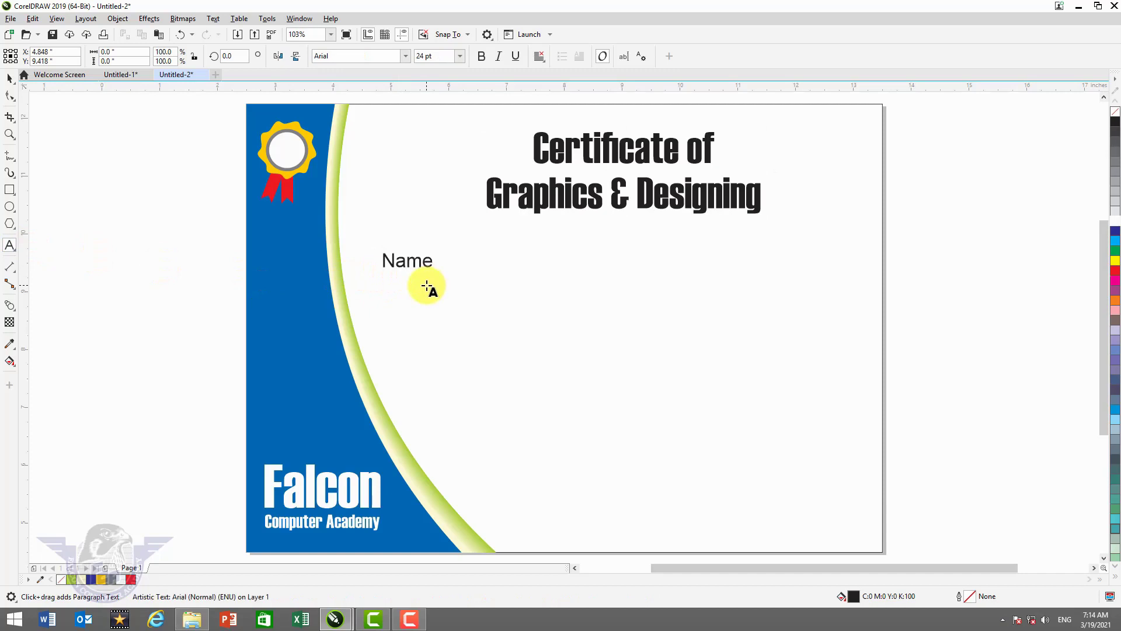
text(:)
click(9, 78)
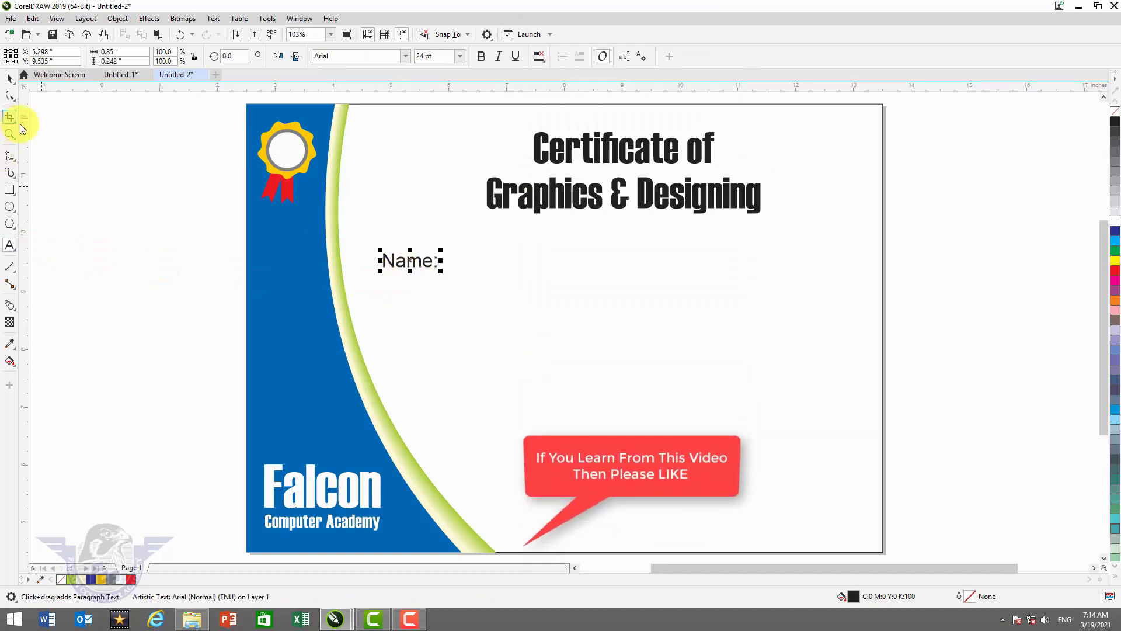
click(405, 56)
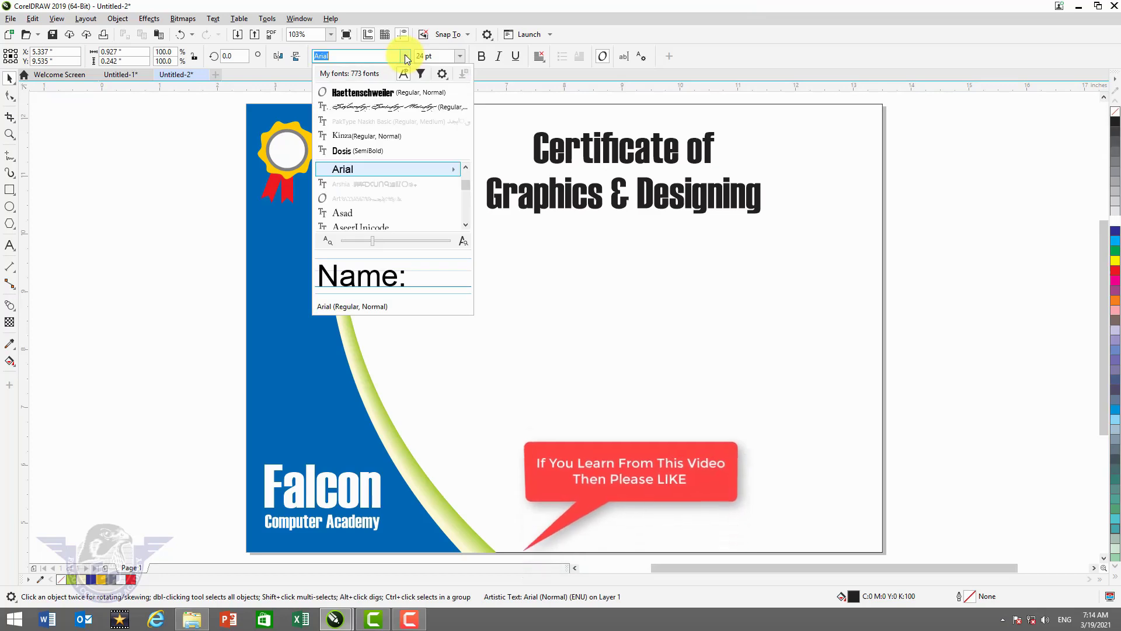
click(359, 153)
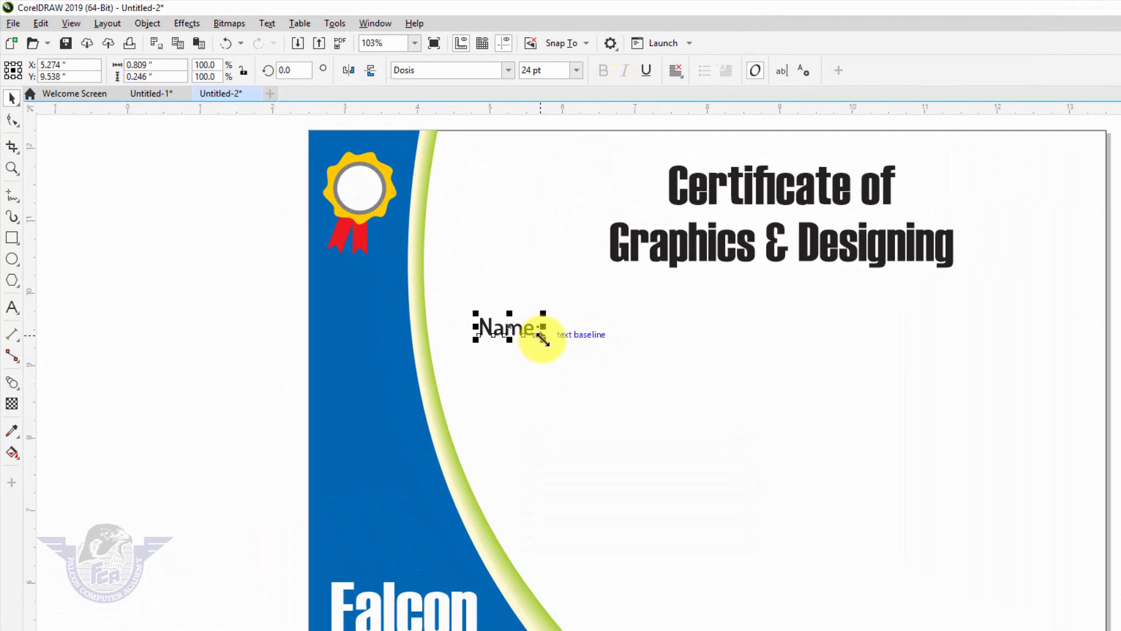
drag(537, 338, 520, 333)
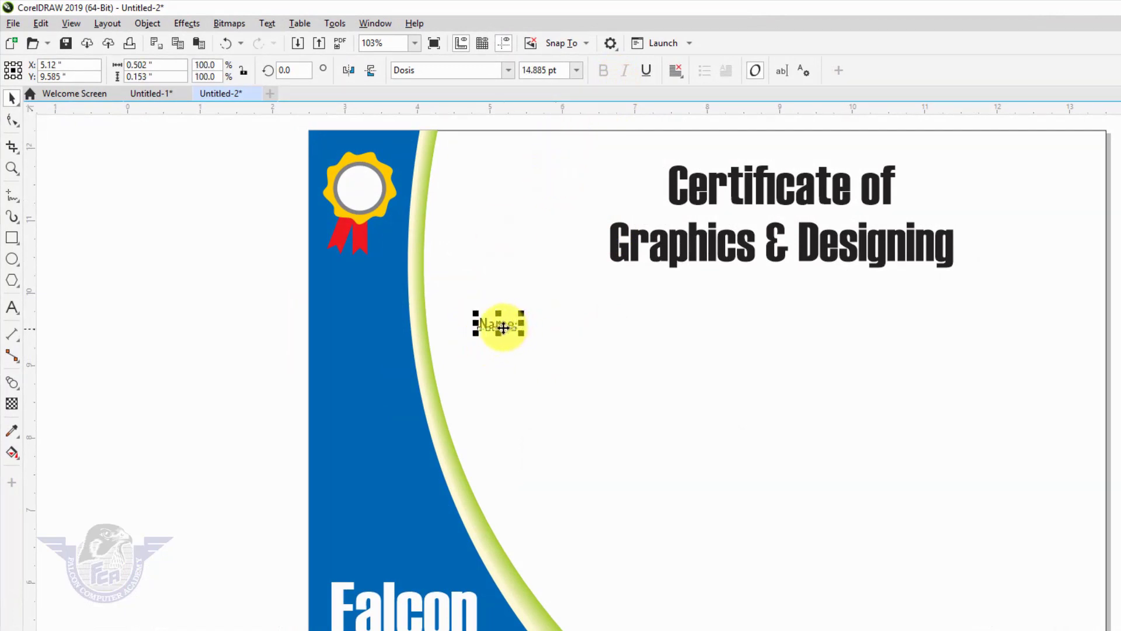
drag(499, 324, 467, 324)
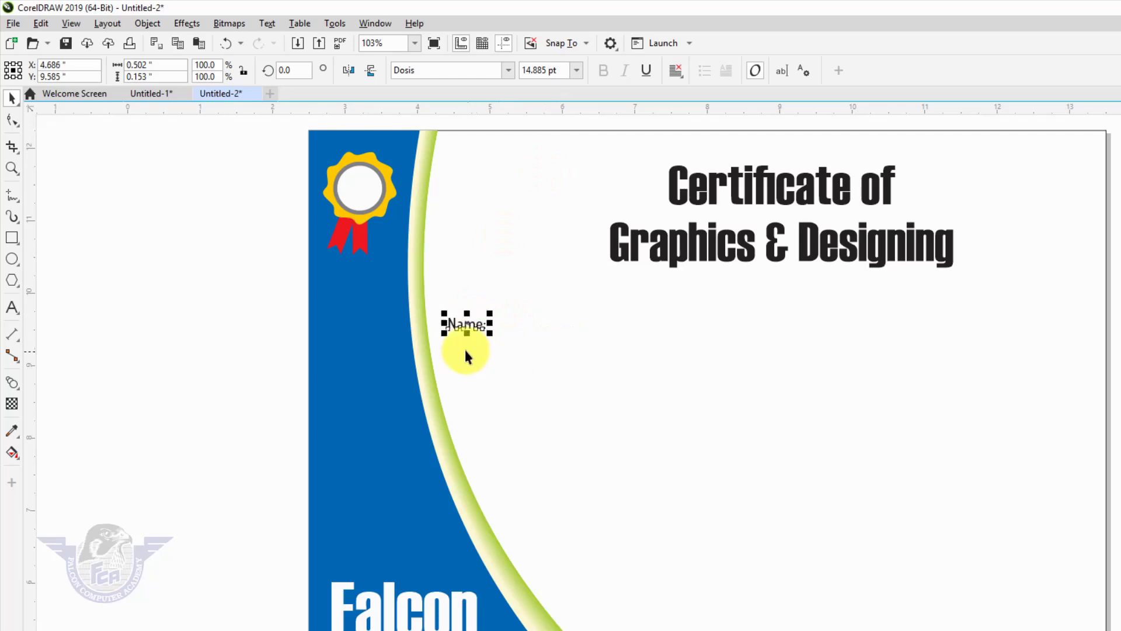
click(13, 196)
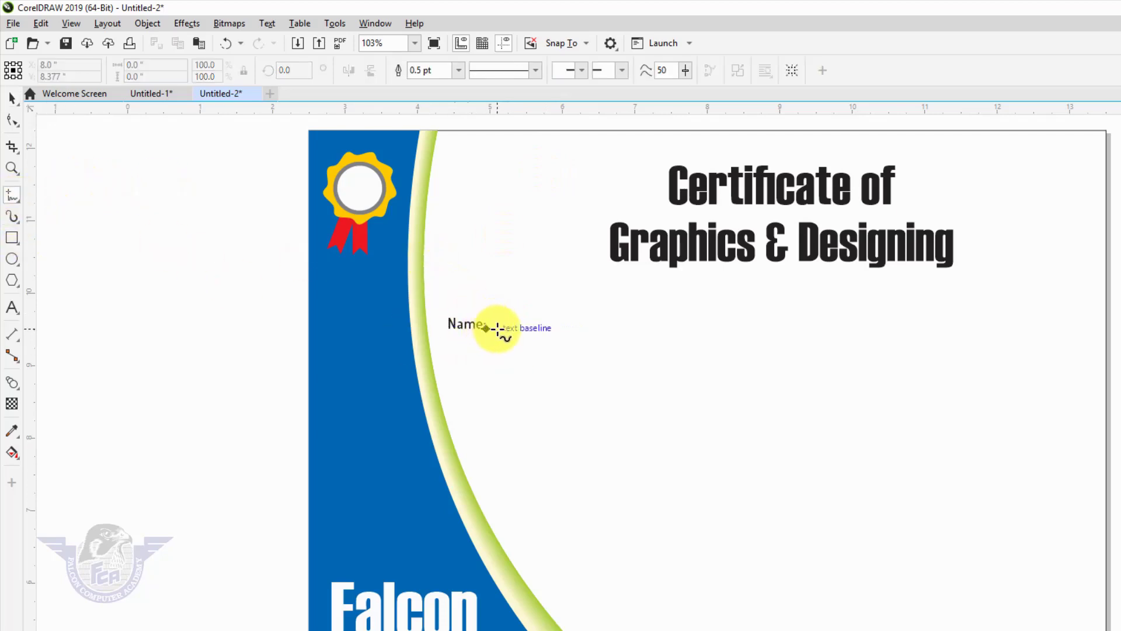
- Draw a horizontal line right of 'Name:' and give it a 1.0 pt outline
click(497, 328)
click(707, 329)
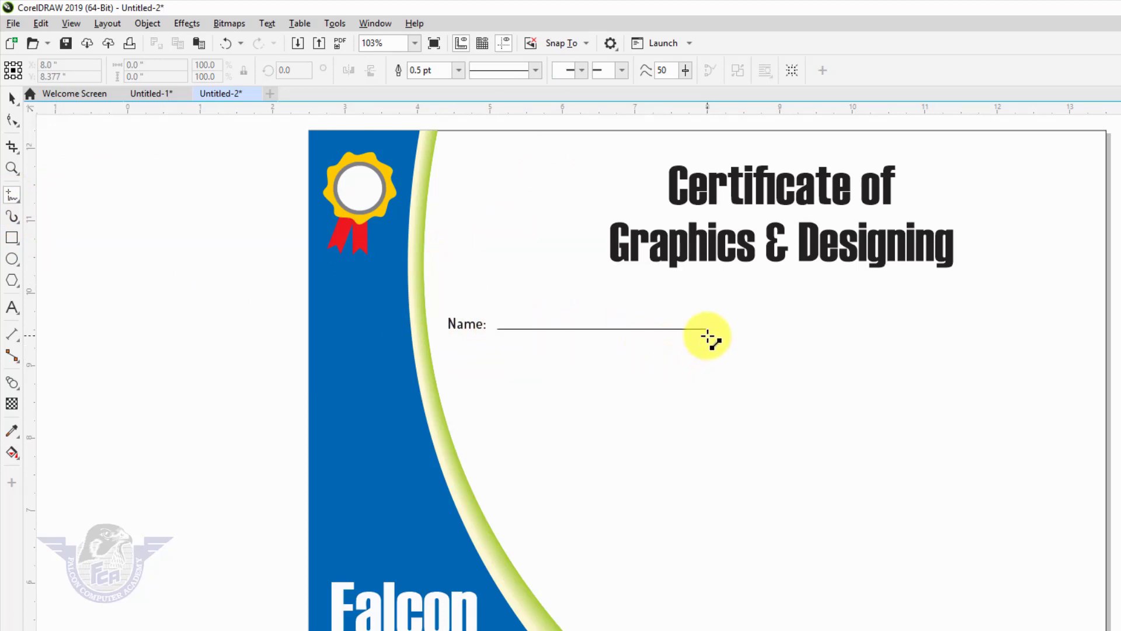
click(5, 99)
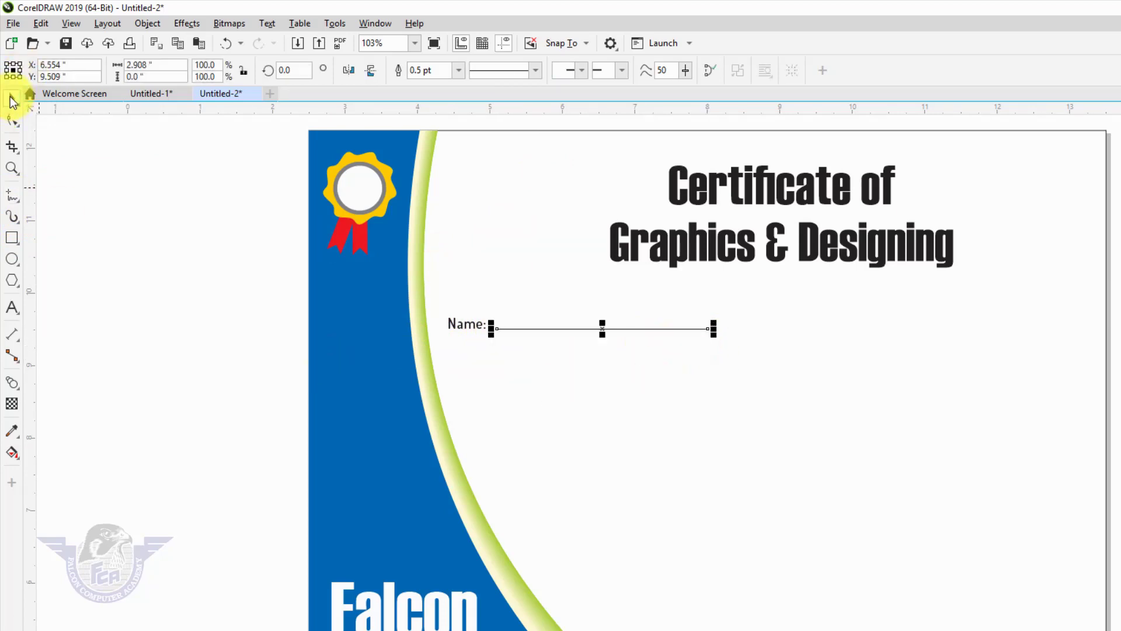
key(F12)
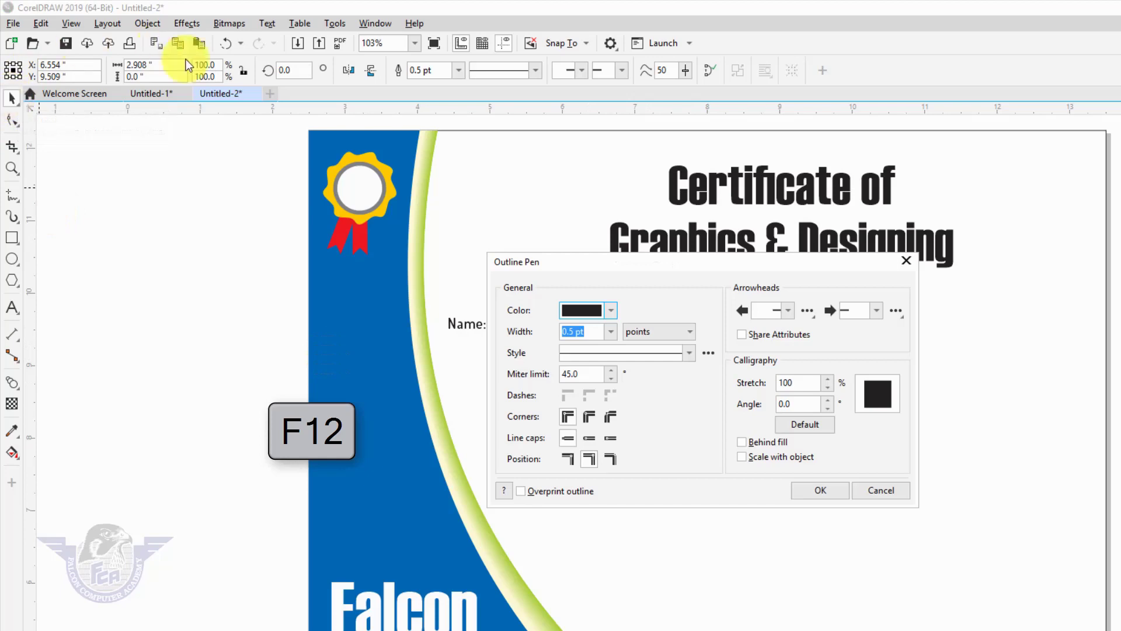
click(611, 331)
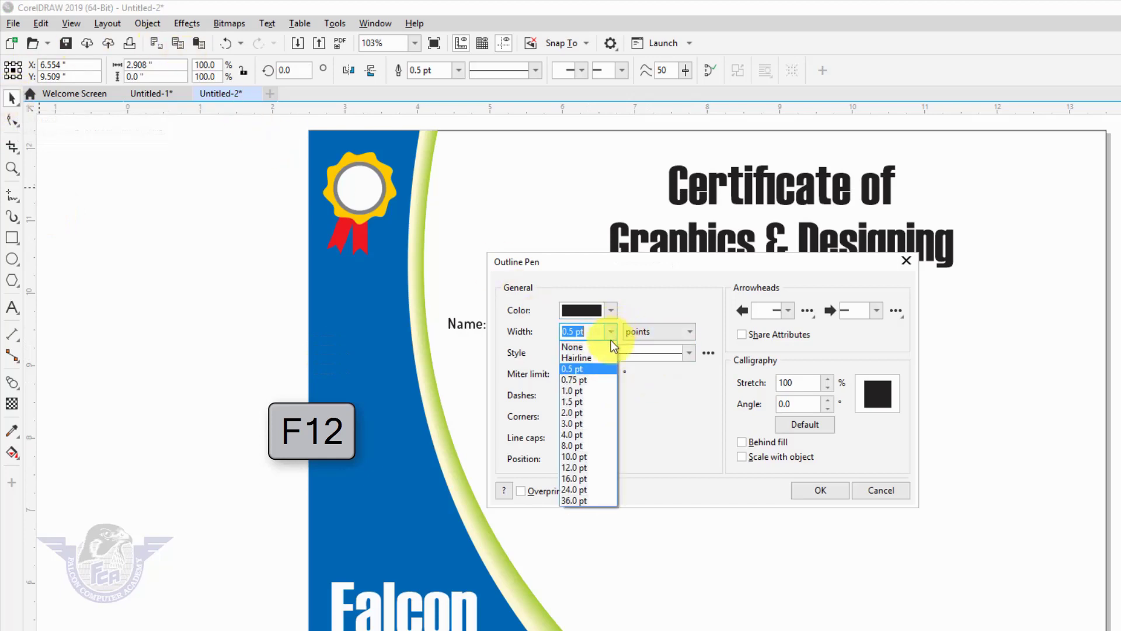
click(580, 392)
click(823, 494)
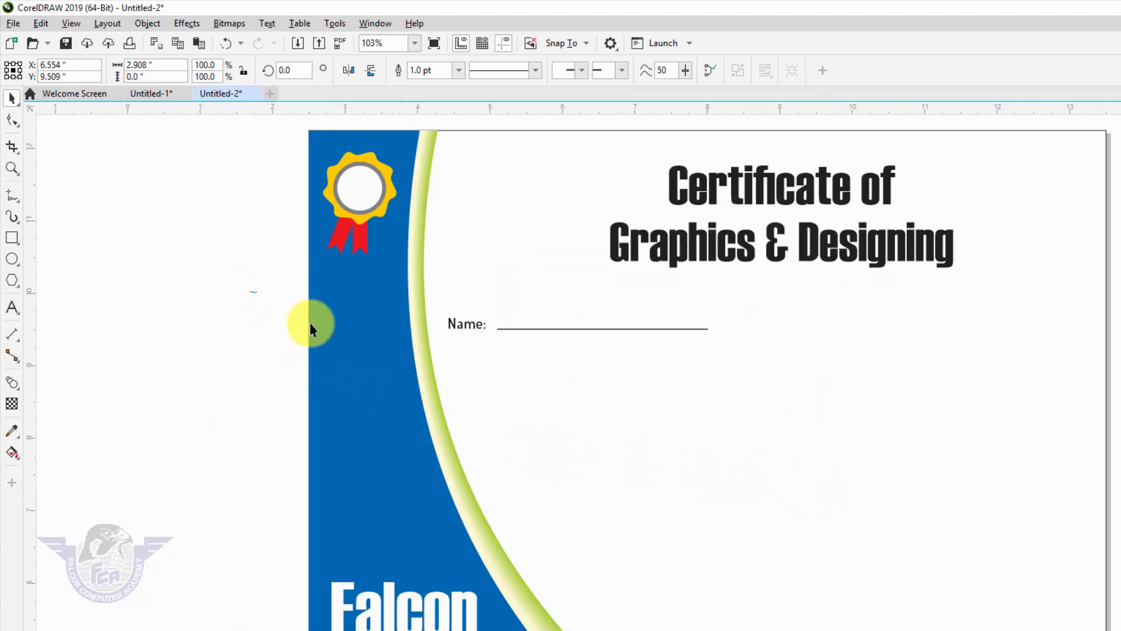
drag(248, 290, 740, 393)
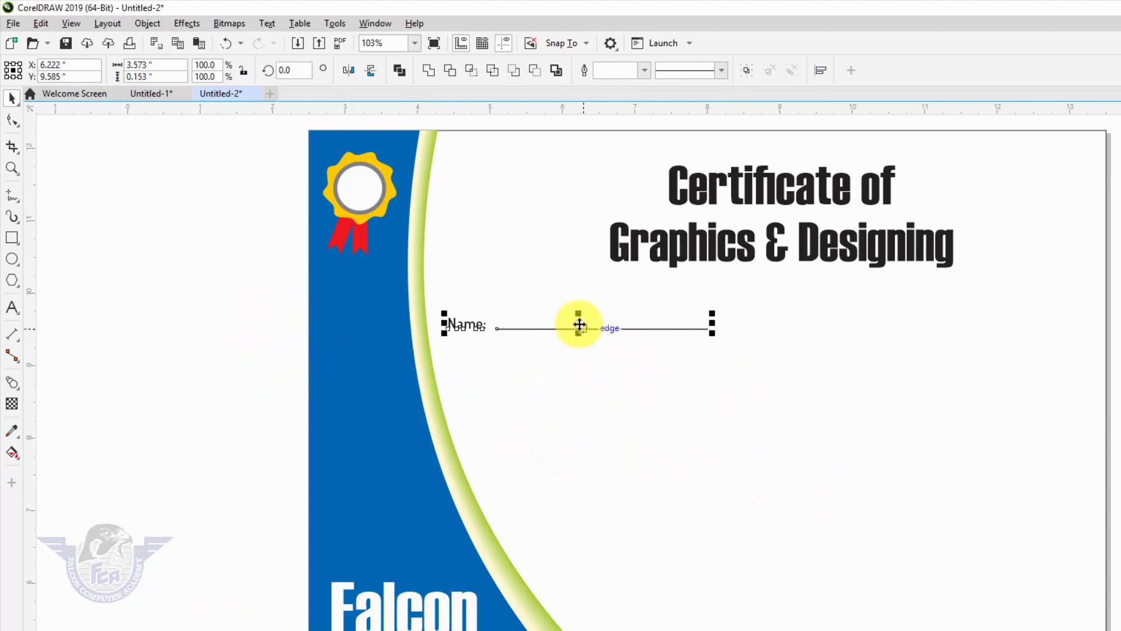
- Copy the Name label and line to the right, retype the label as 'Father's Name' and align it before its line
drag(580, 325, 961, 308)
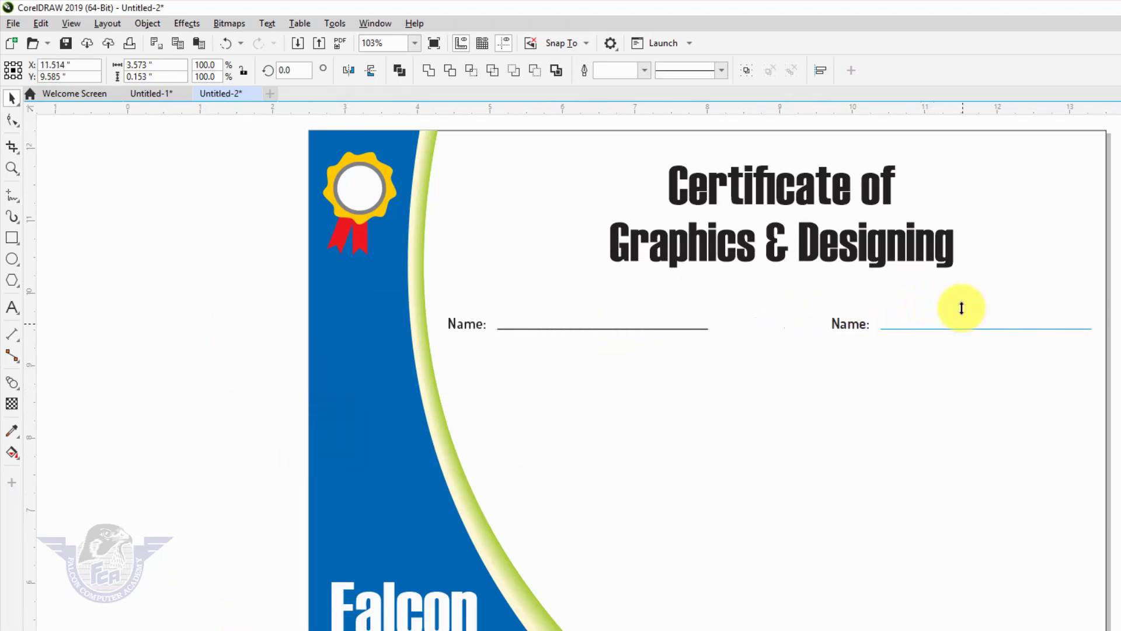
click(934, 317)
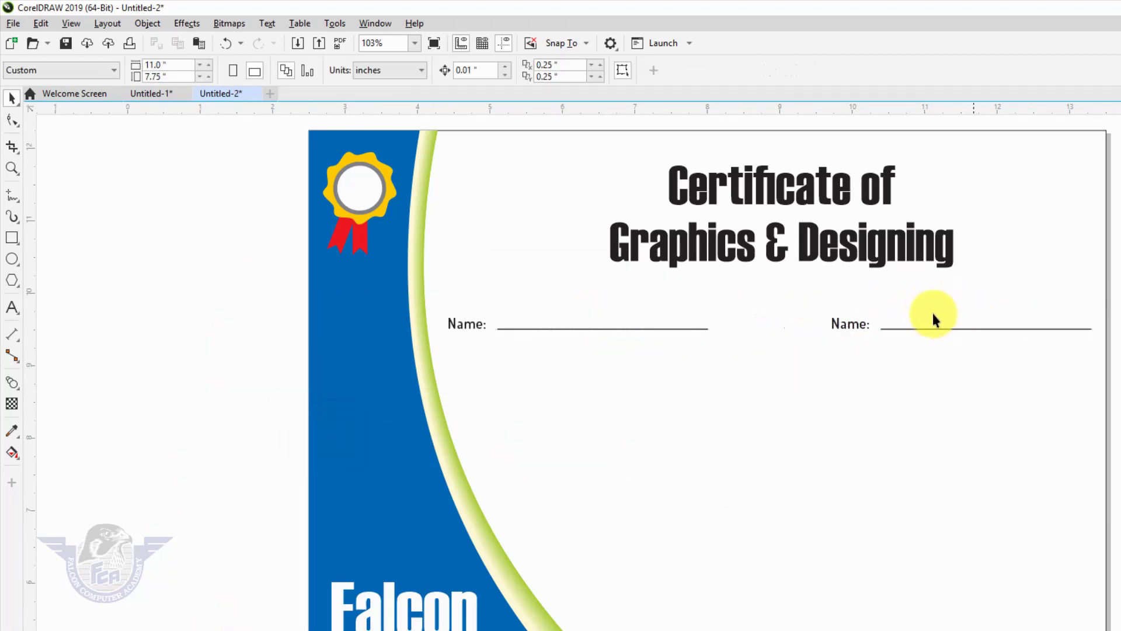
double_click(849, 327)
key(ctrl+a)
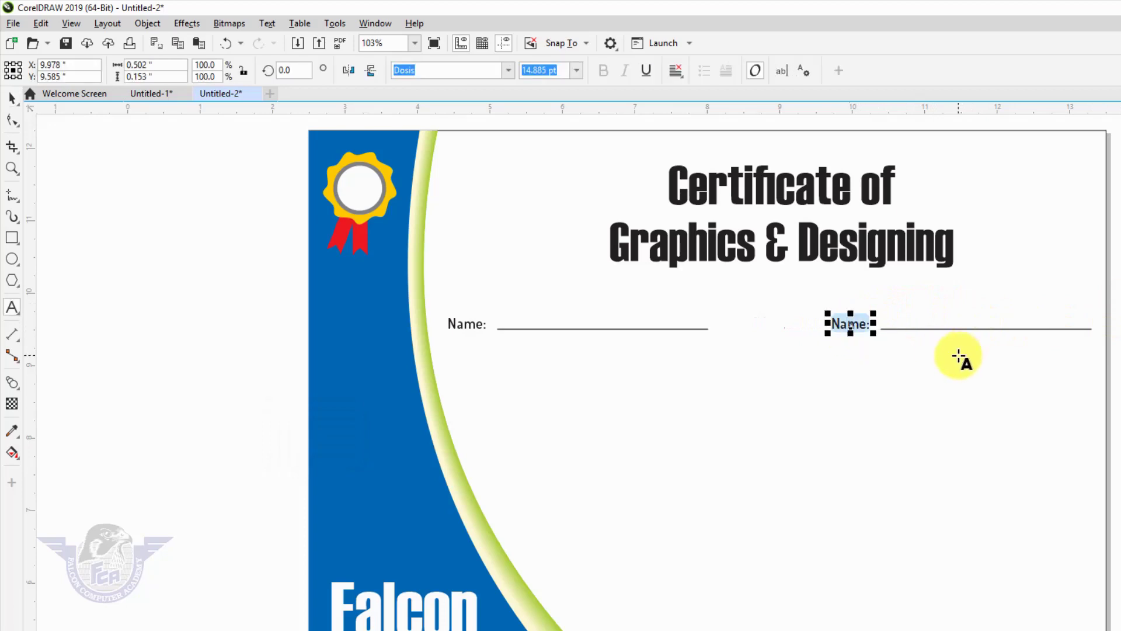
text(Father)
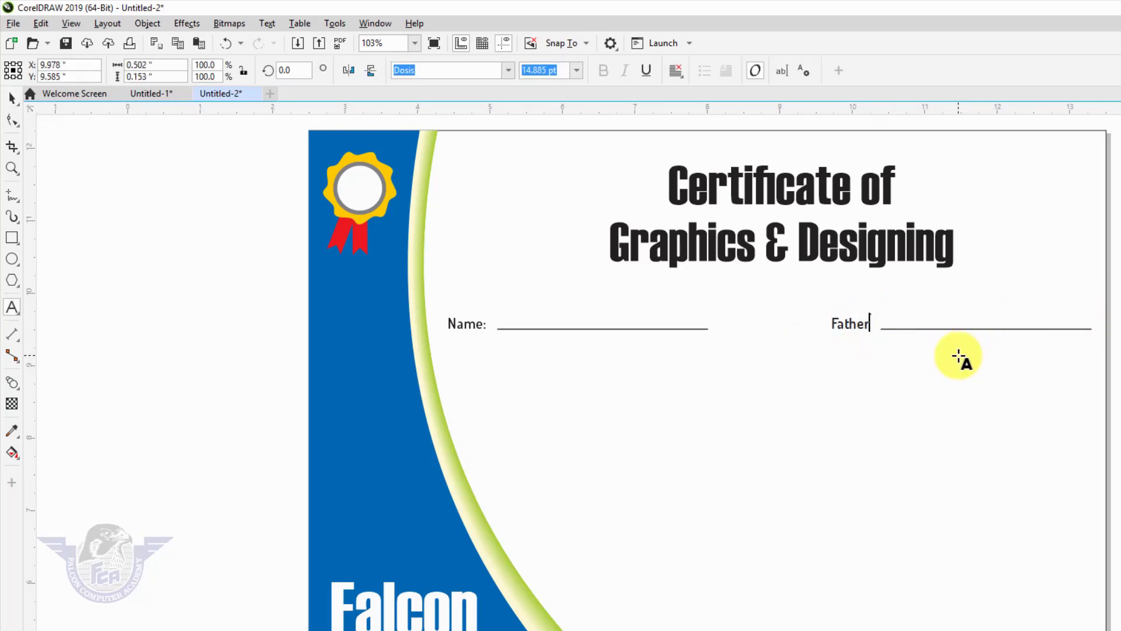
text('s Name)
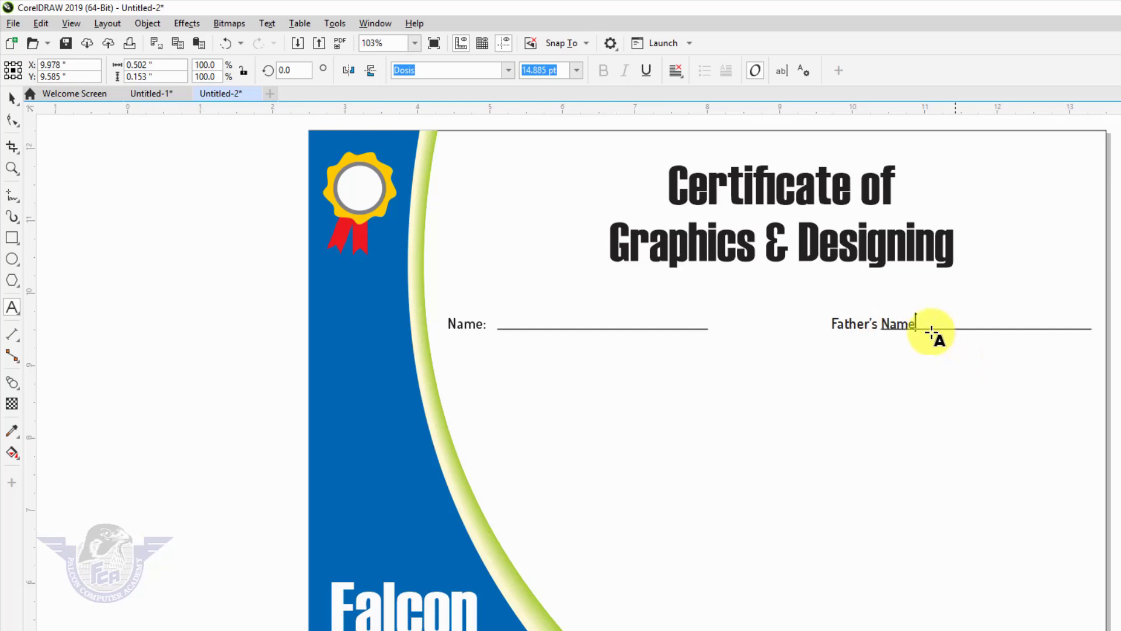
key(Escape)
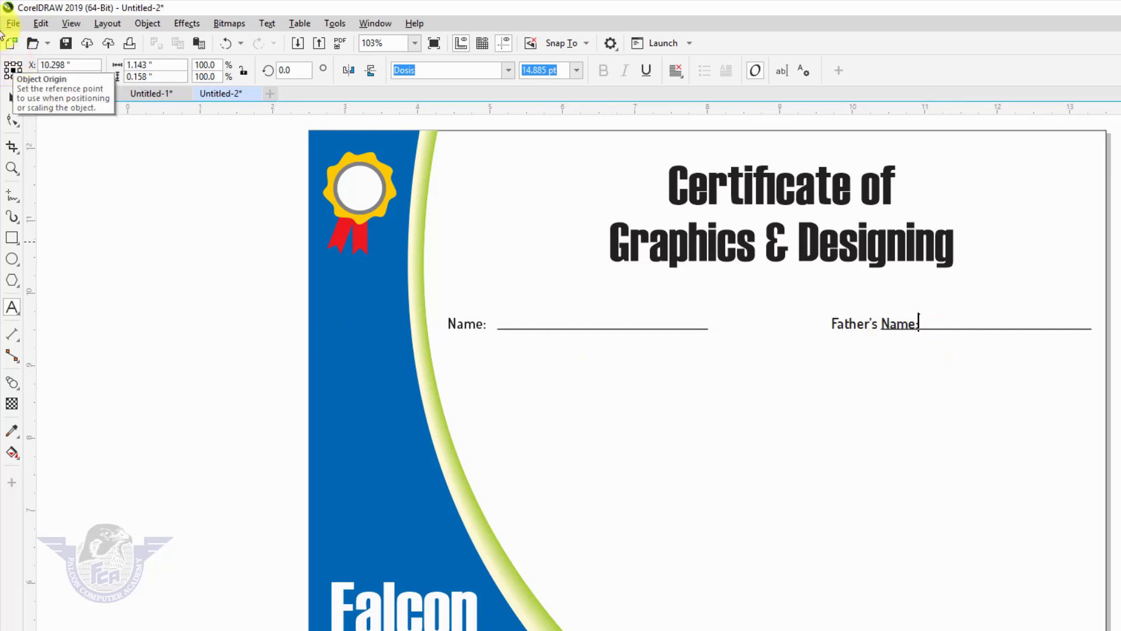
click(13, 98)
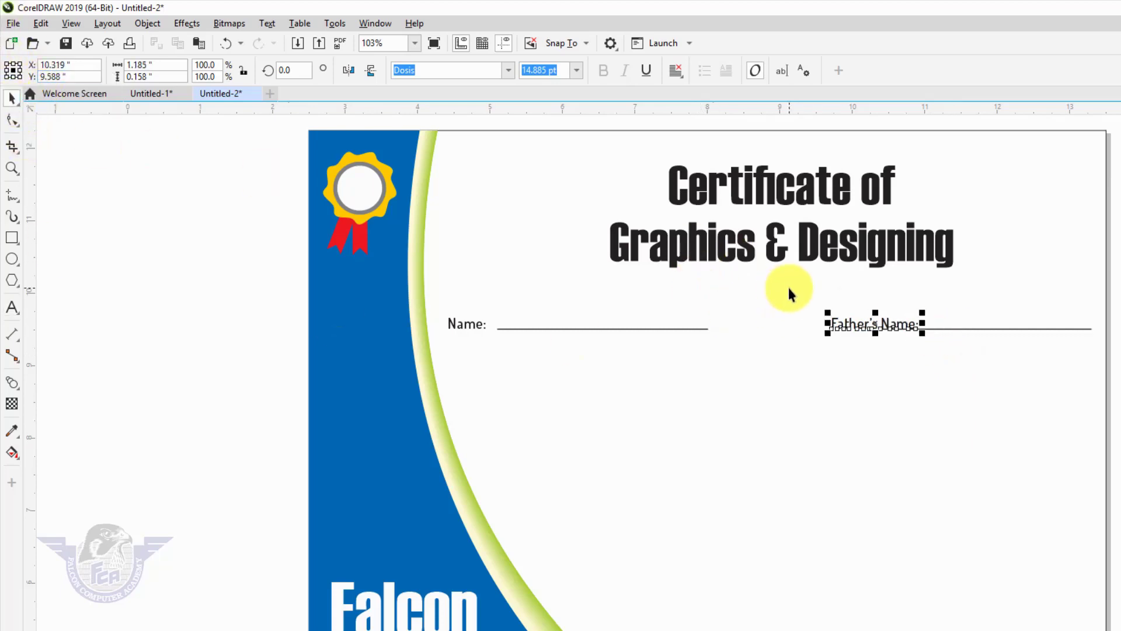
drag(876, 326, 834, 326)
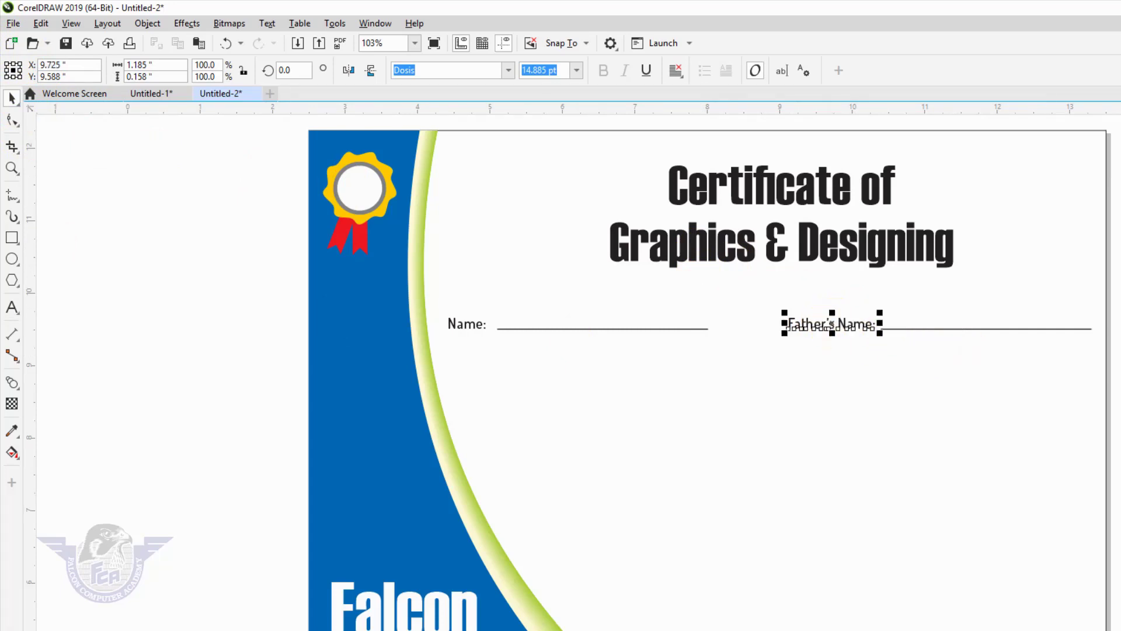
key(Escape)
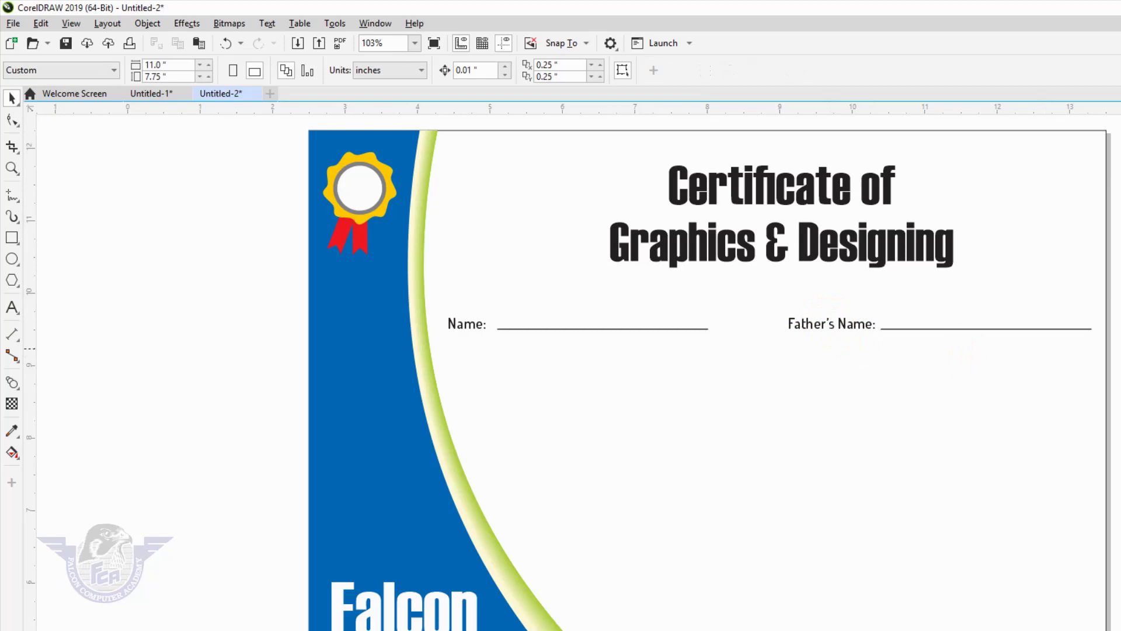
key(Tab)
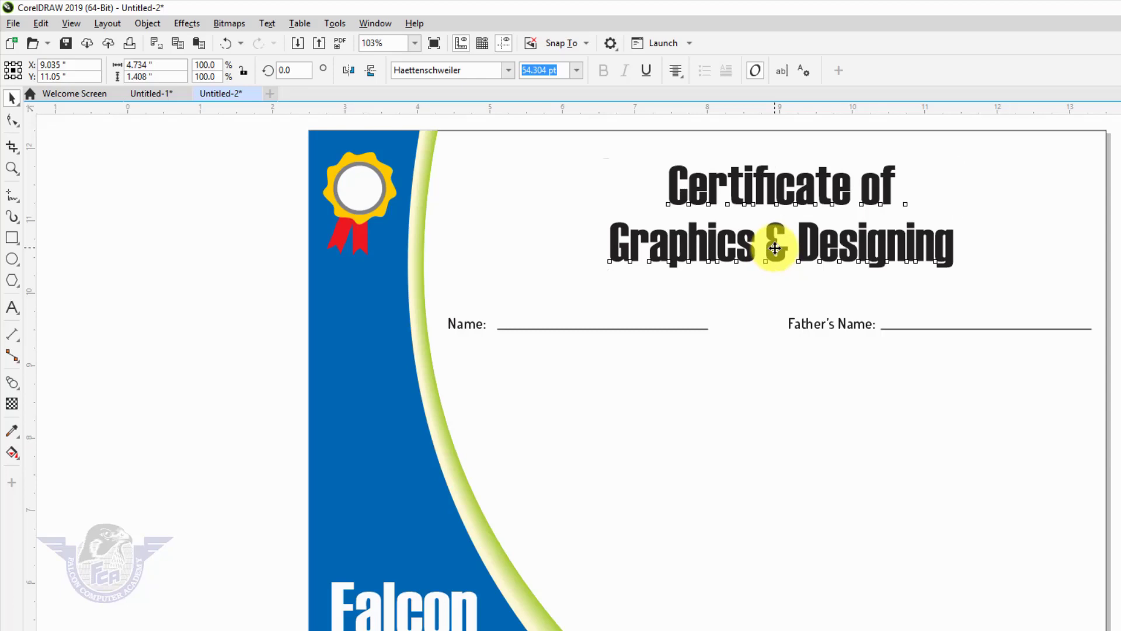
- Drop a copy of the title below the name lines and retype it as 'Has Successfully Completed'
drag(774, 248, 743, 438)
right_click(743, 438)
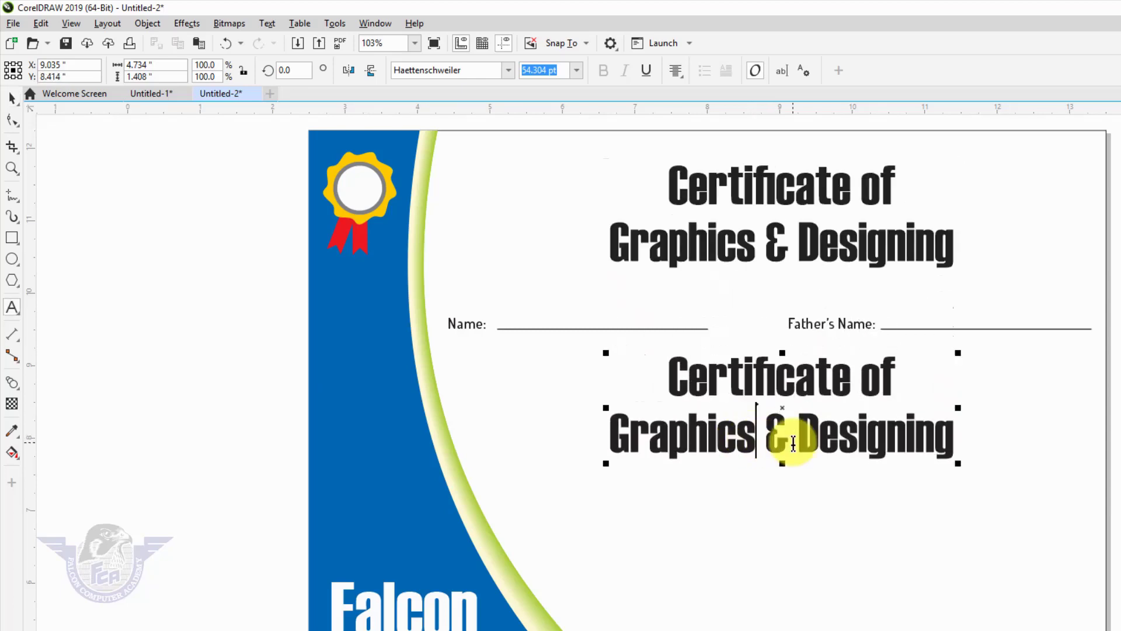
double_click(789, 440)
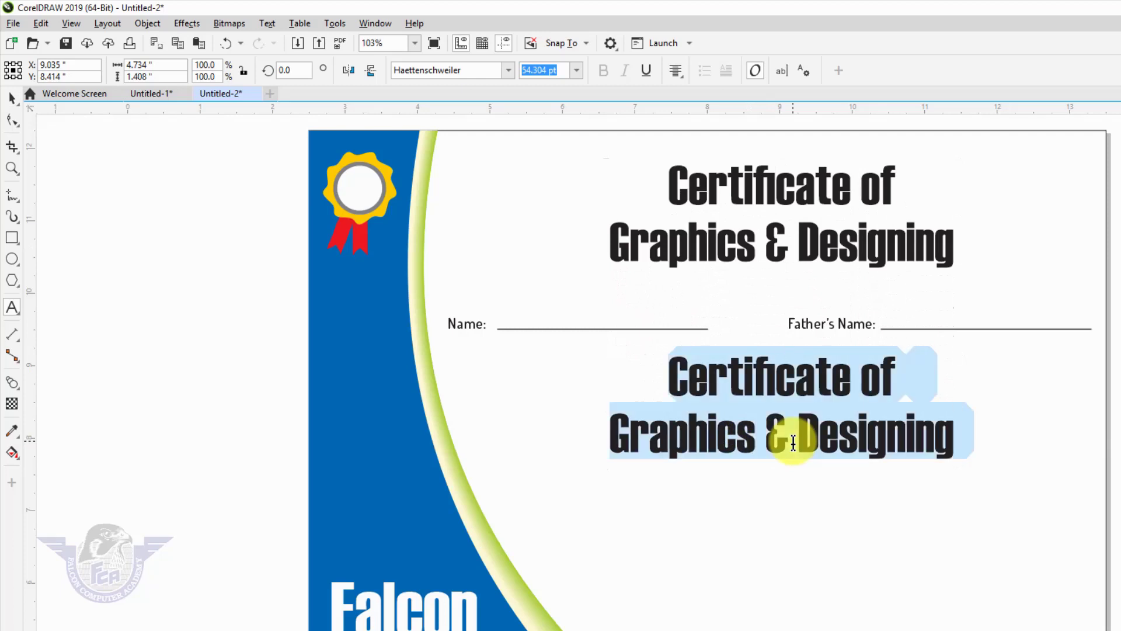
text(Has Success)
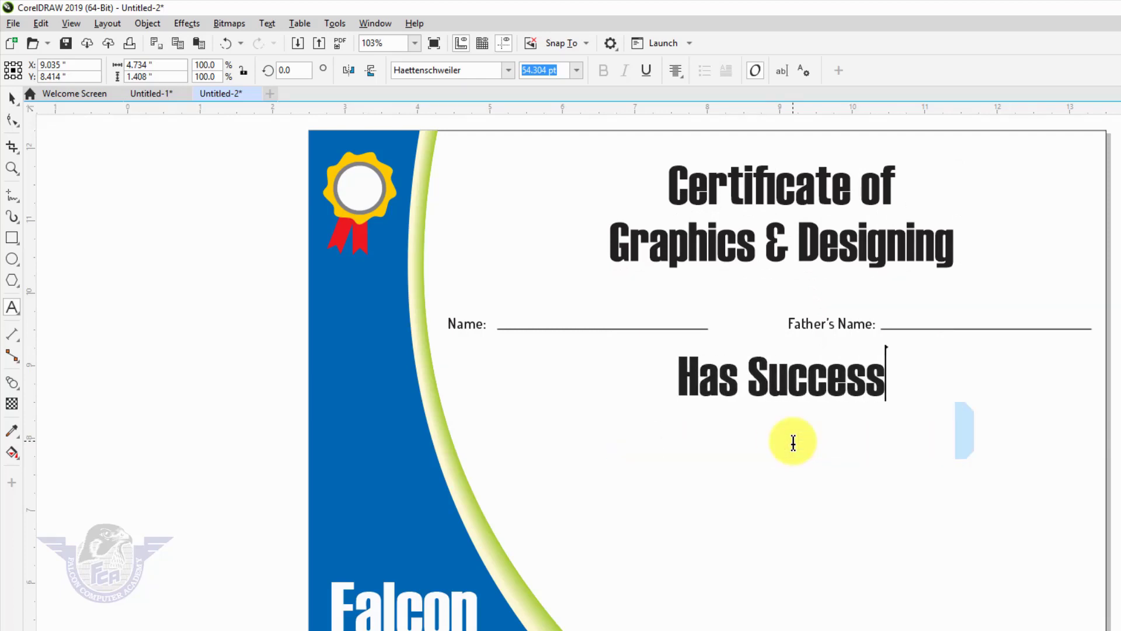
text(fully Com)
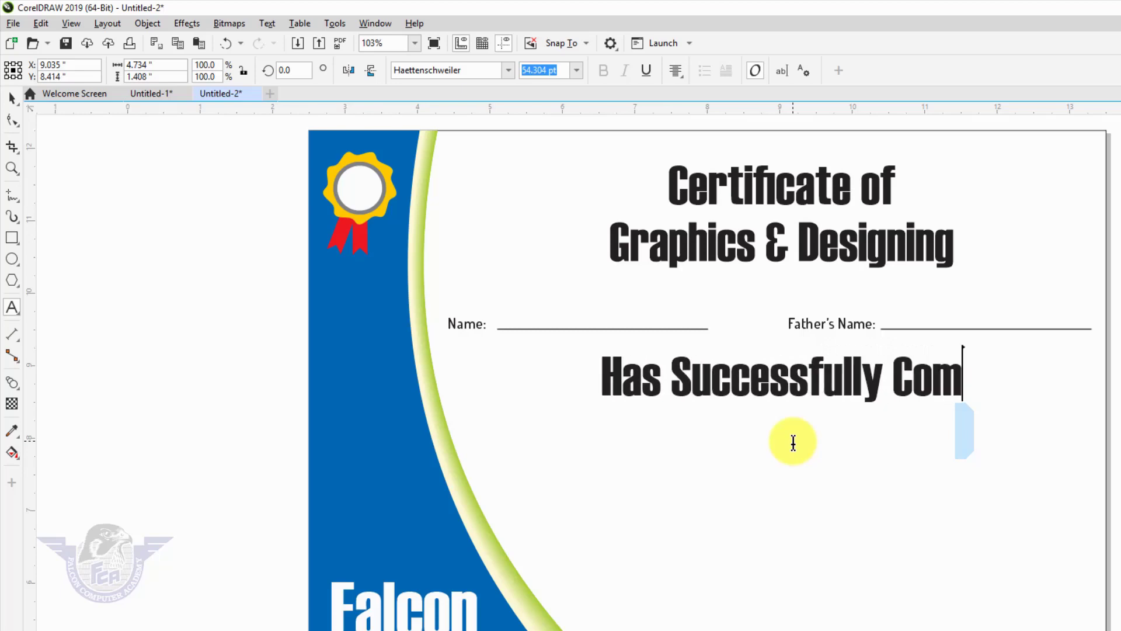
text(ple)
key(BackSpace)
key(BackSpace)
text(le)
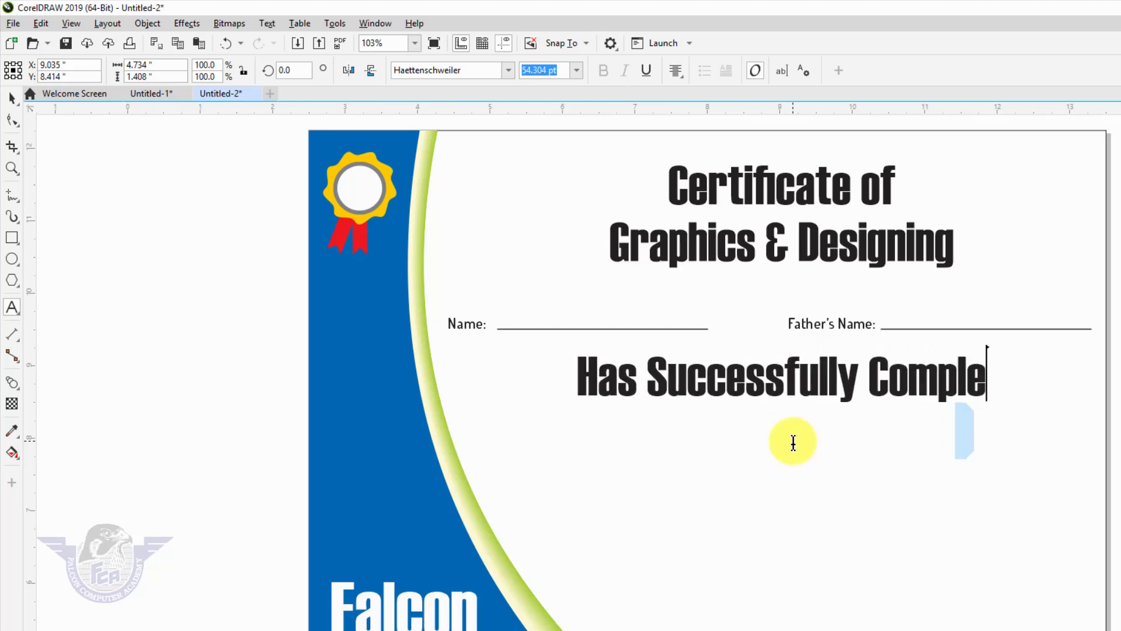
text(ted)
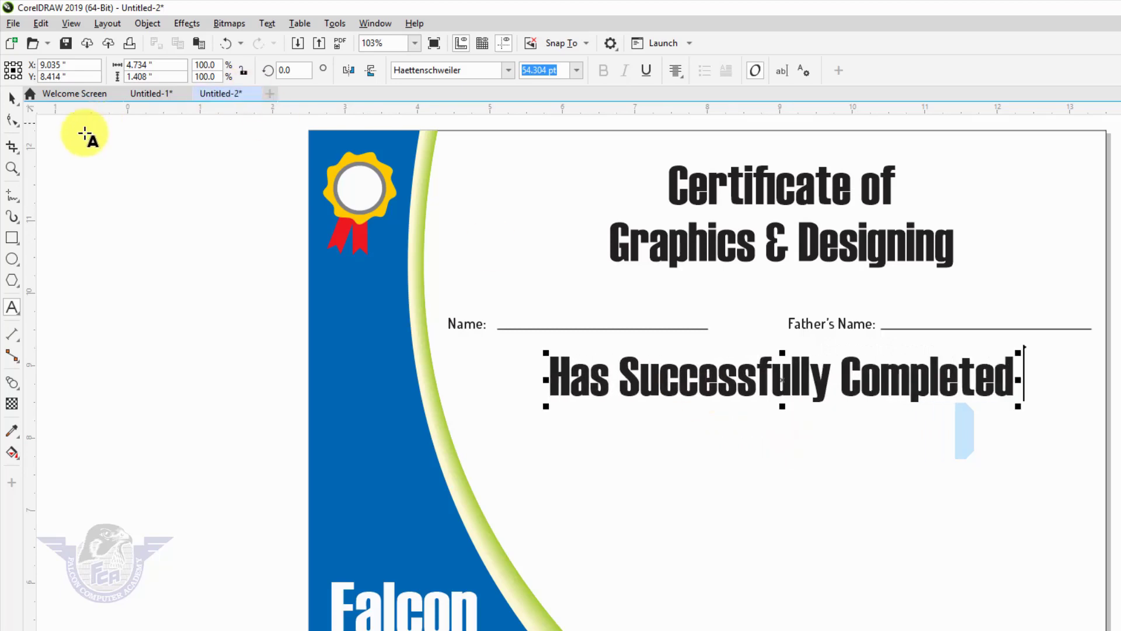
click(12, 98)
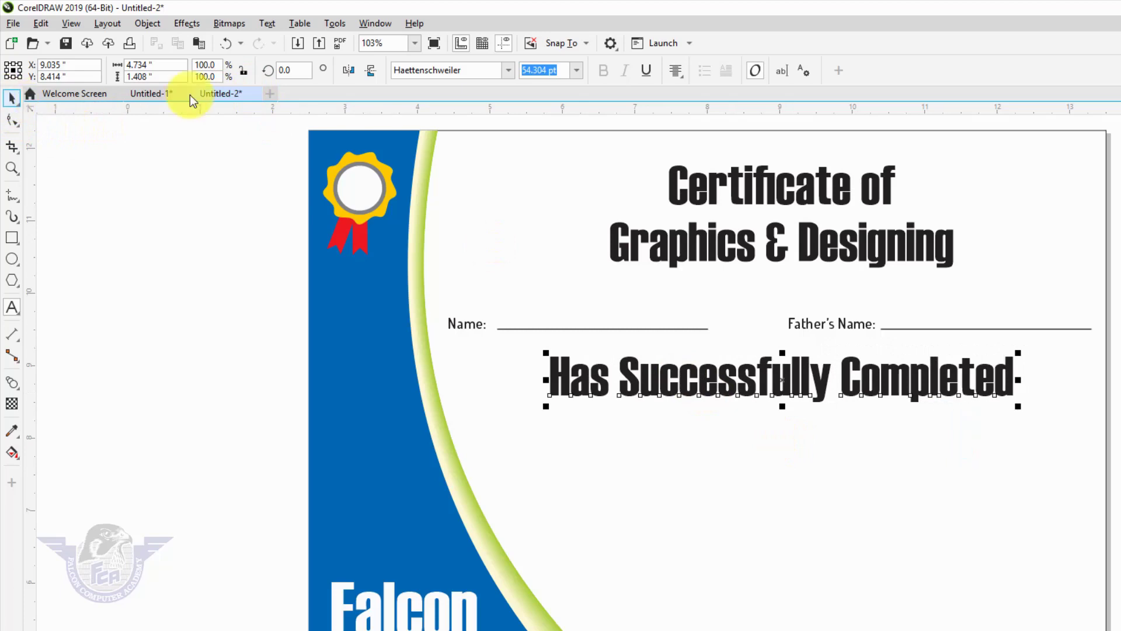
- Set the completion line in Kaufmann BT and shrink it
click(504, 72)
click(469, 115)
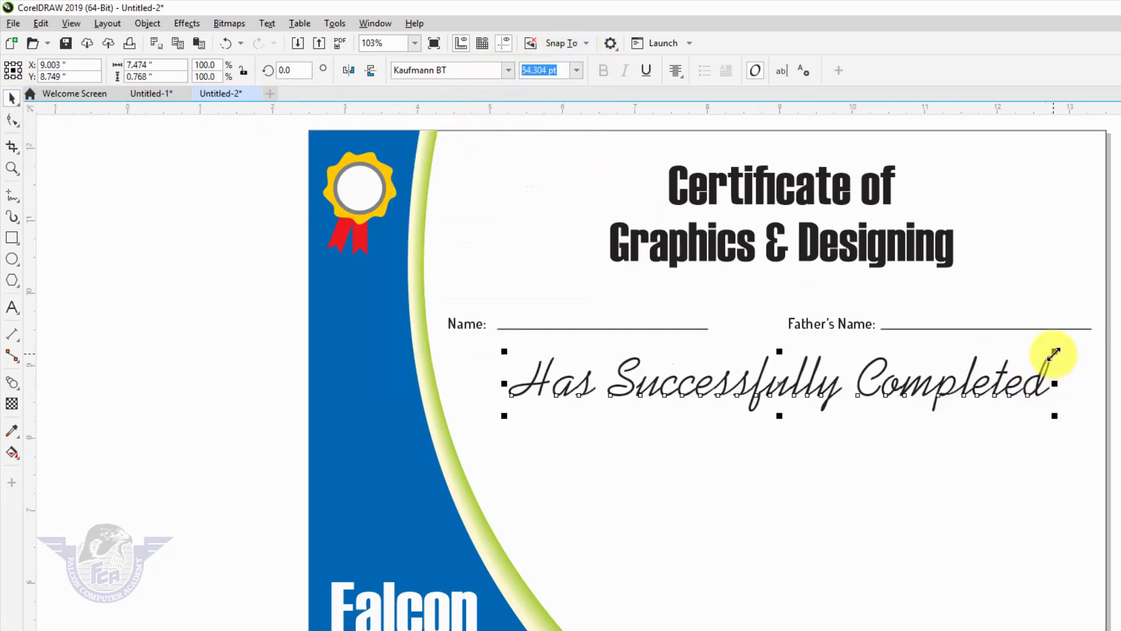
drag(1046, 358, 1030, 368)
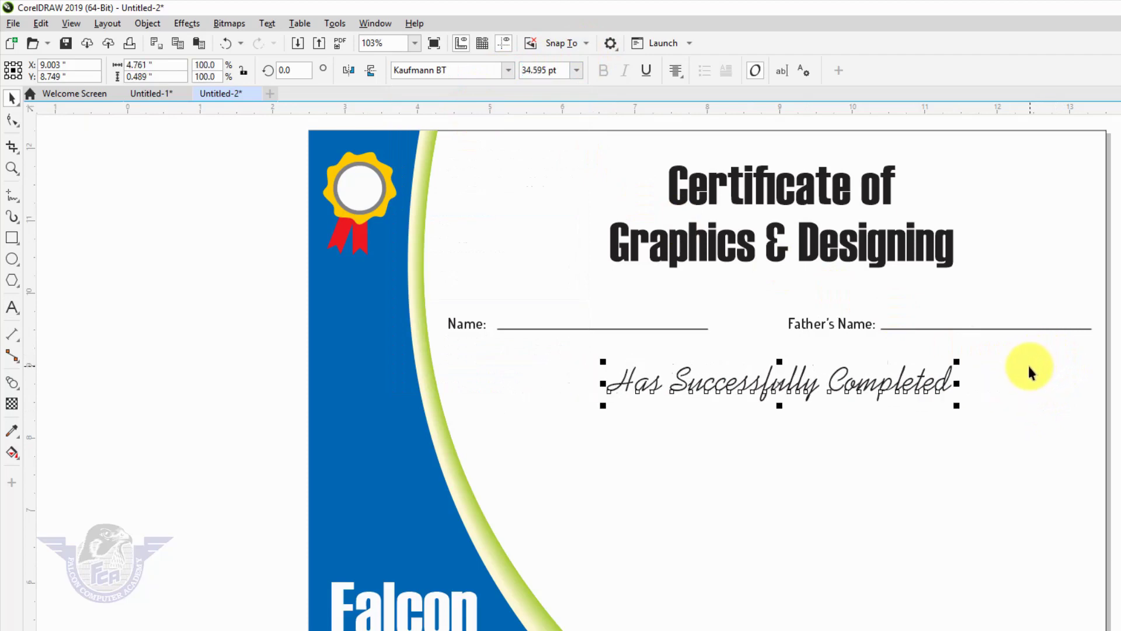
- Copy the Father's Name label below the completion line and replace its text with 'CorelDraw X9'
click(856, 330)
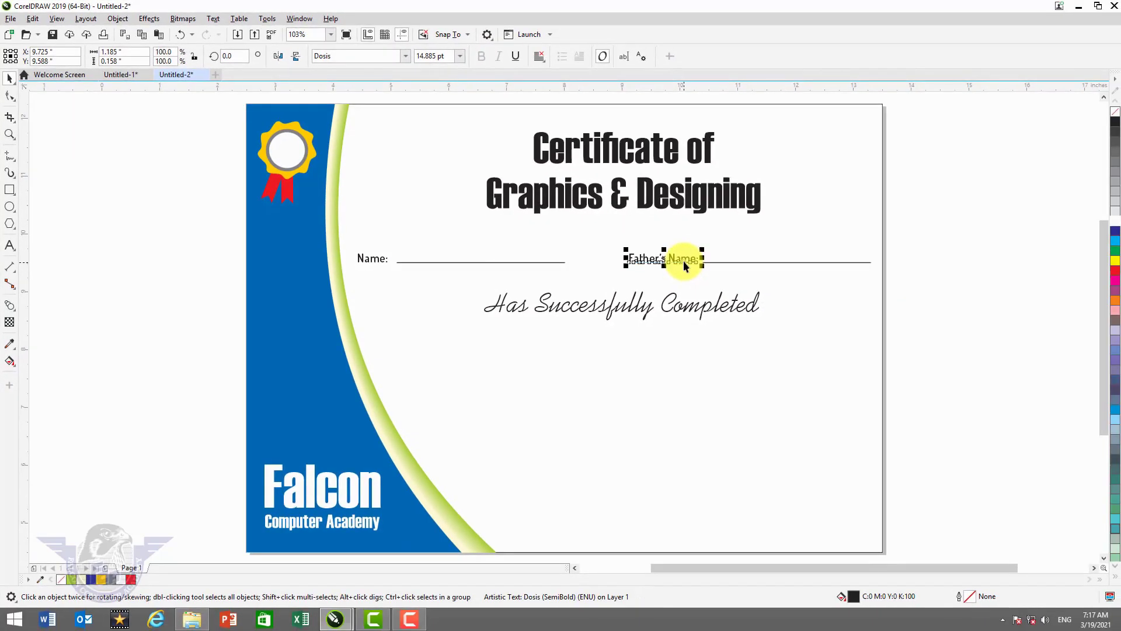
drag(686, 264, 689, 346)
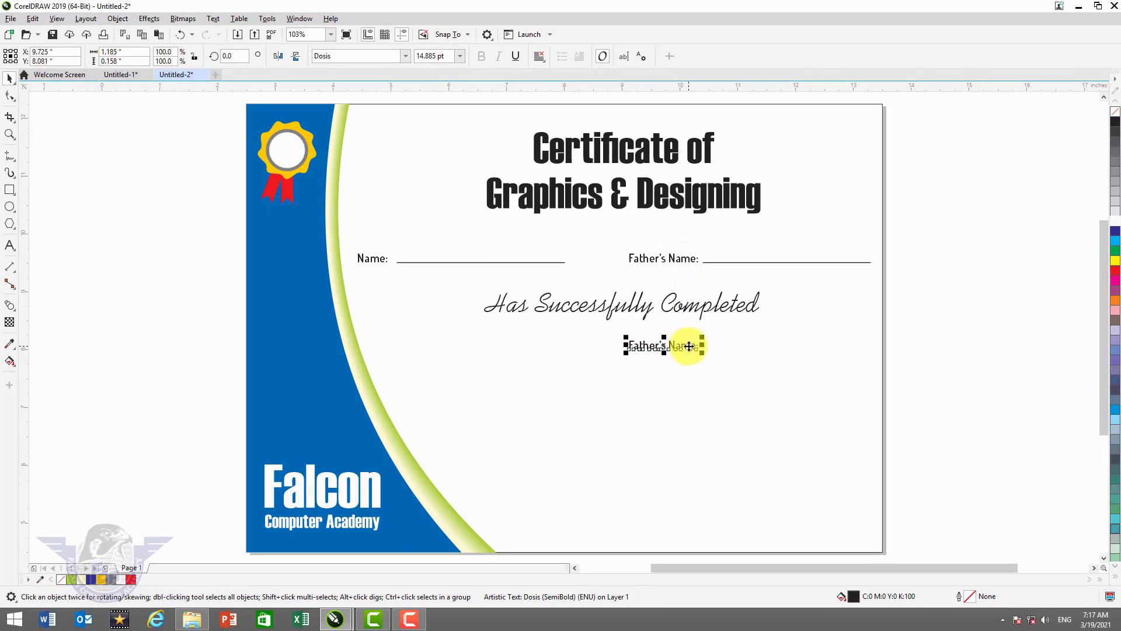
key(F8)
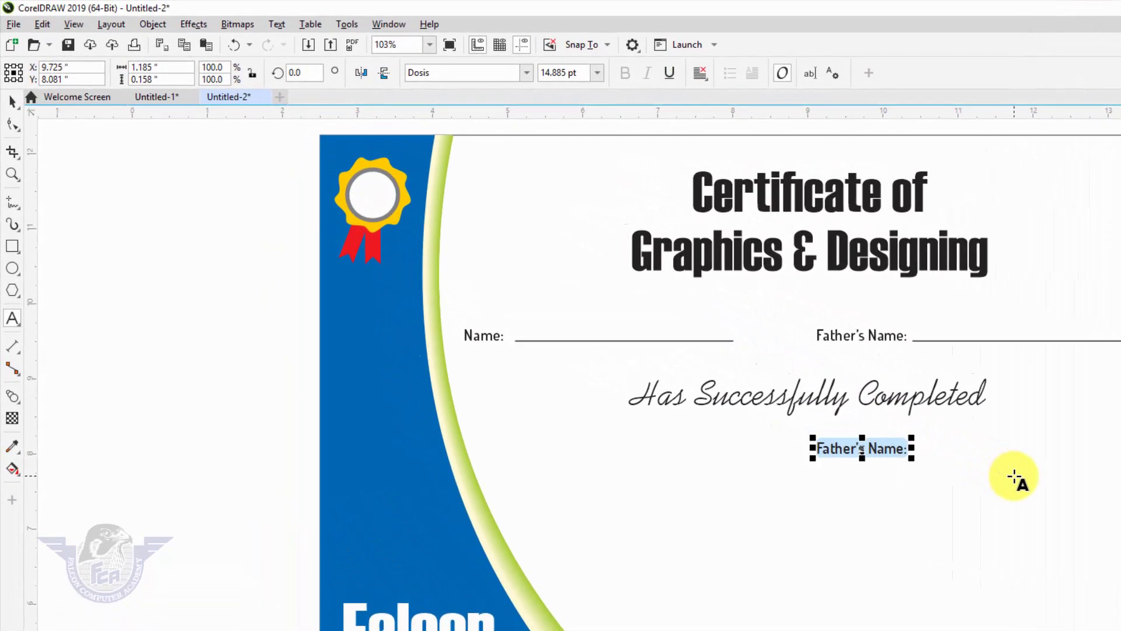
text(Co)
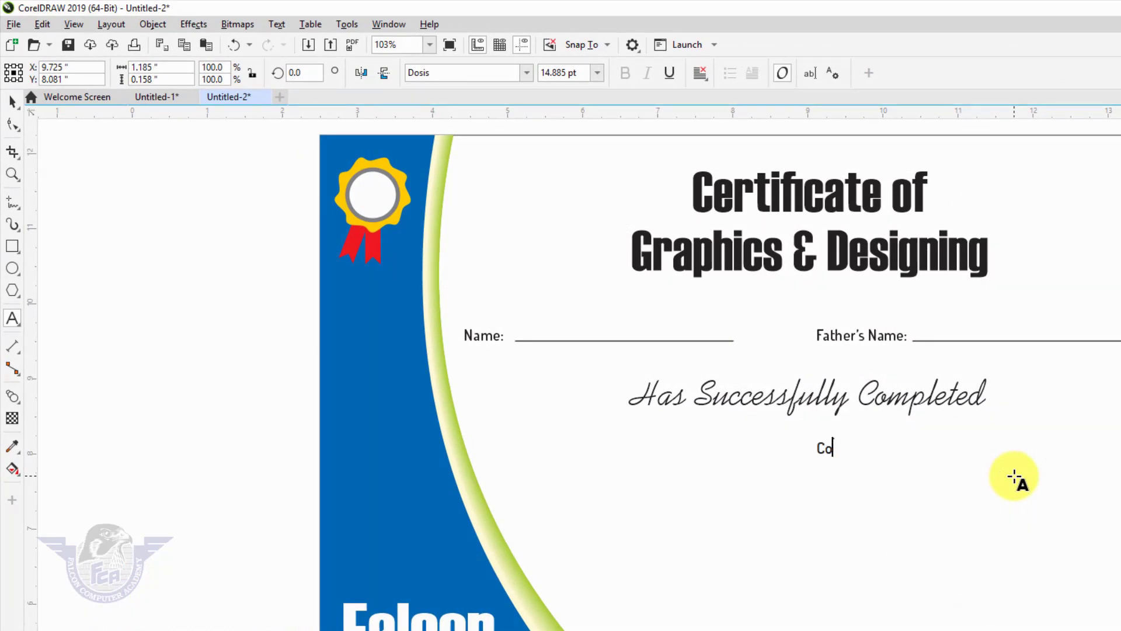
text(rel Dr)
key(BackSpace)
key(BackSpace)
text(Draw X9)
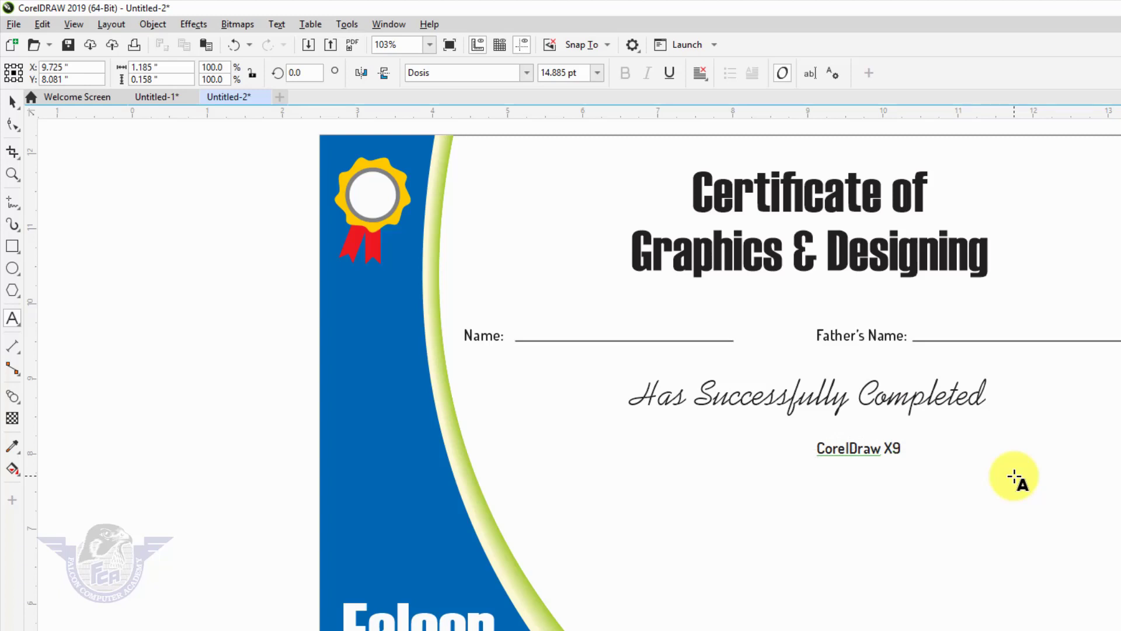
- Add Photoshop, Inpage, Typing and Video Editing as further lines of the course list
key(Return)
text(Photoshop )
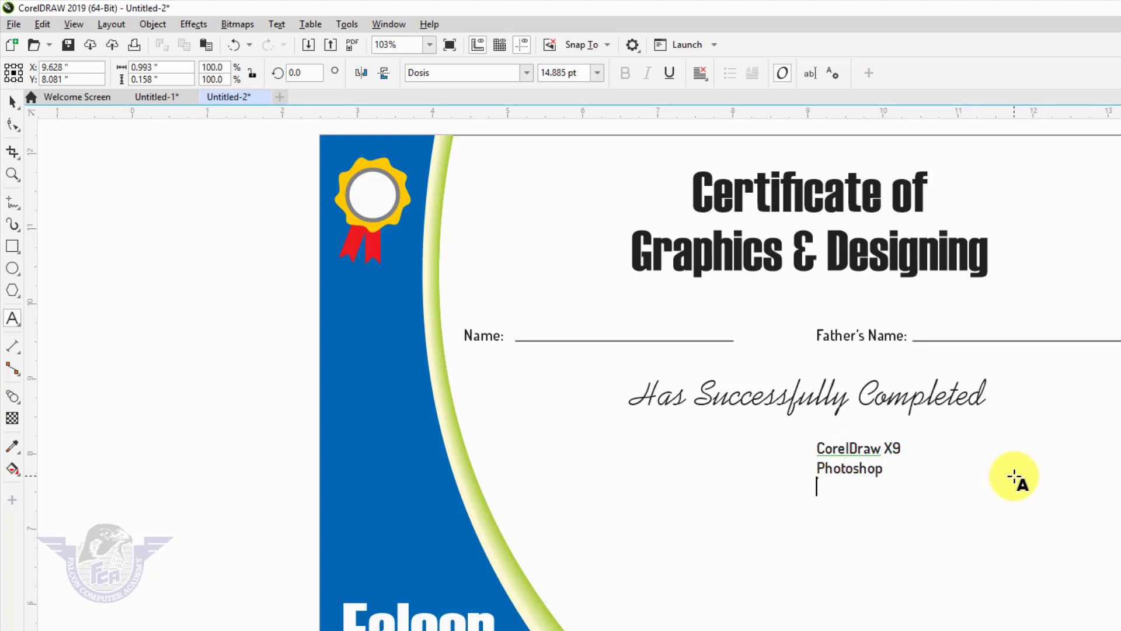
text(Inpage)
key(Return)
text(Typing)
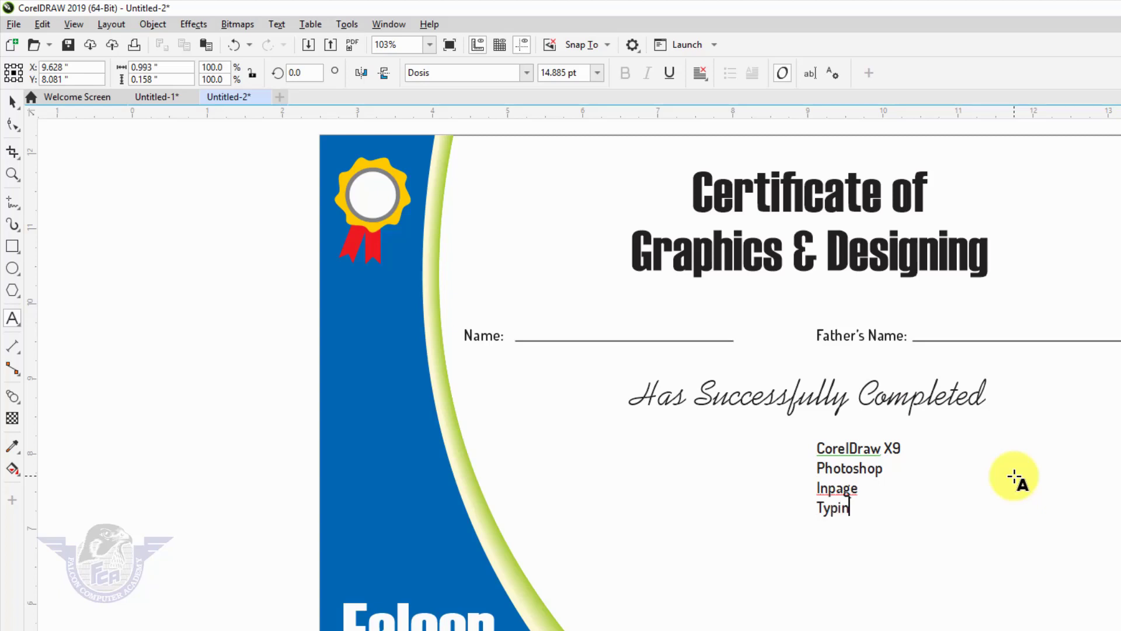
key(Return)
text(Video Editing)
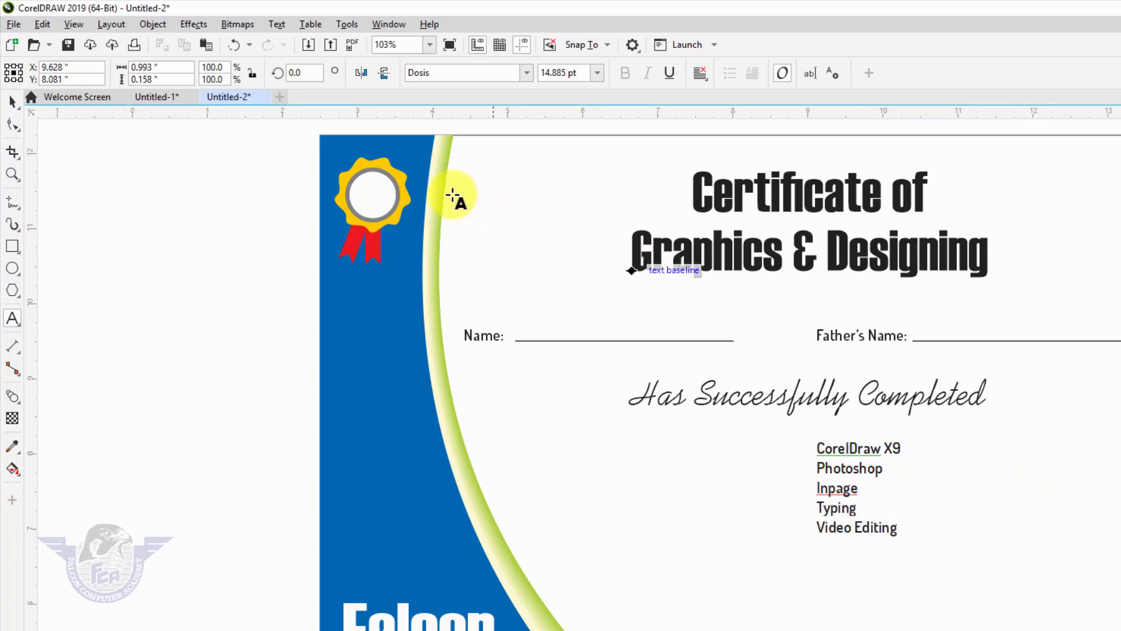
key(Escape)
click(12, 101)
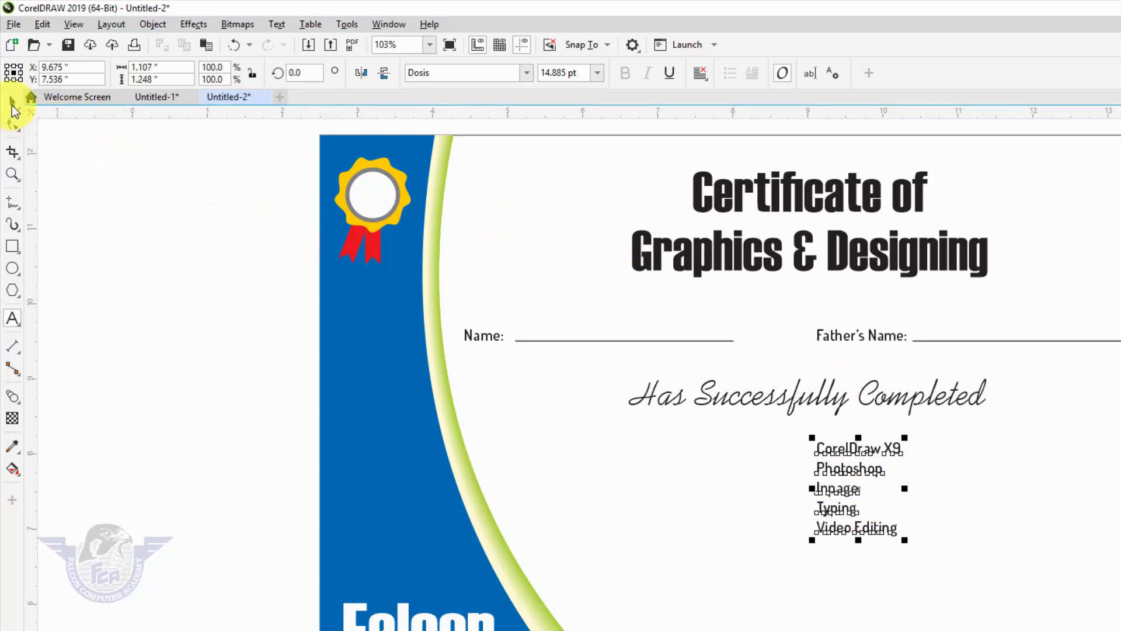
- Center-align the course lines, enlarge the list slightly and center it under the completion line
click(703, 71)
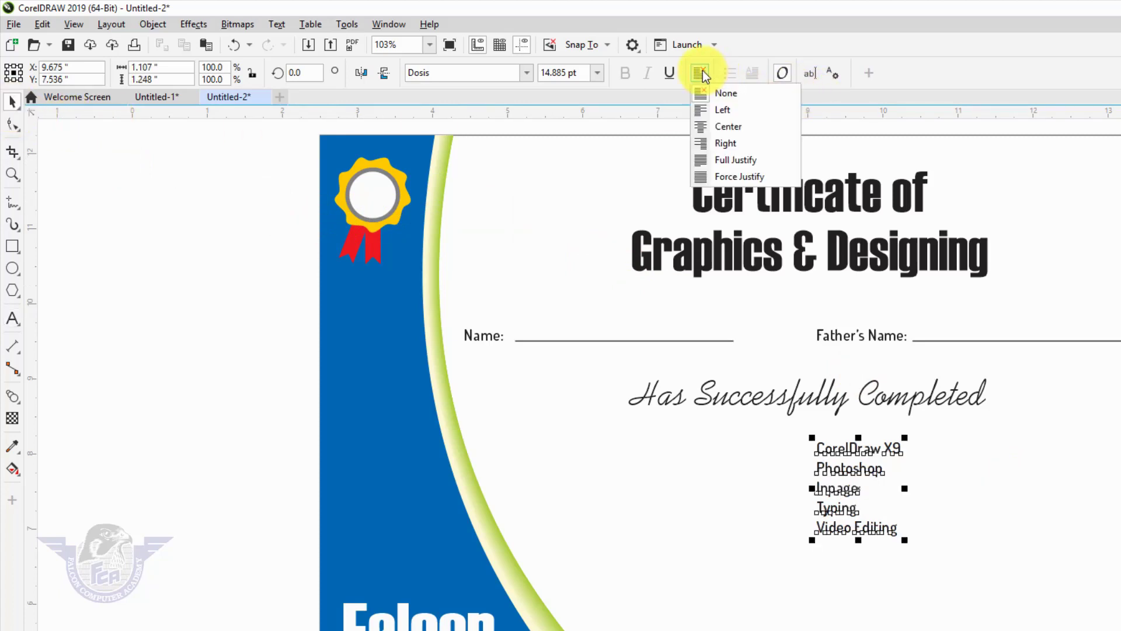
click(726, 128)
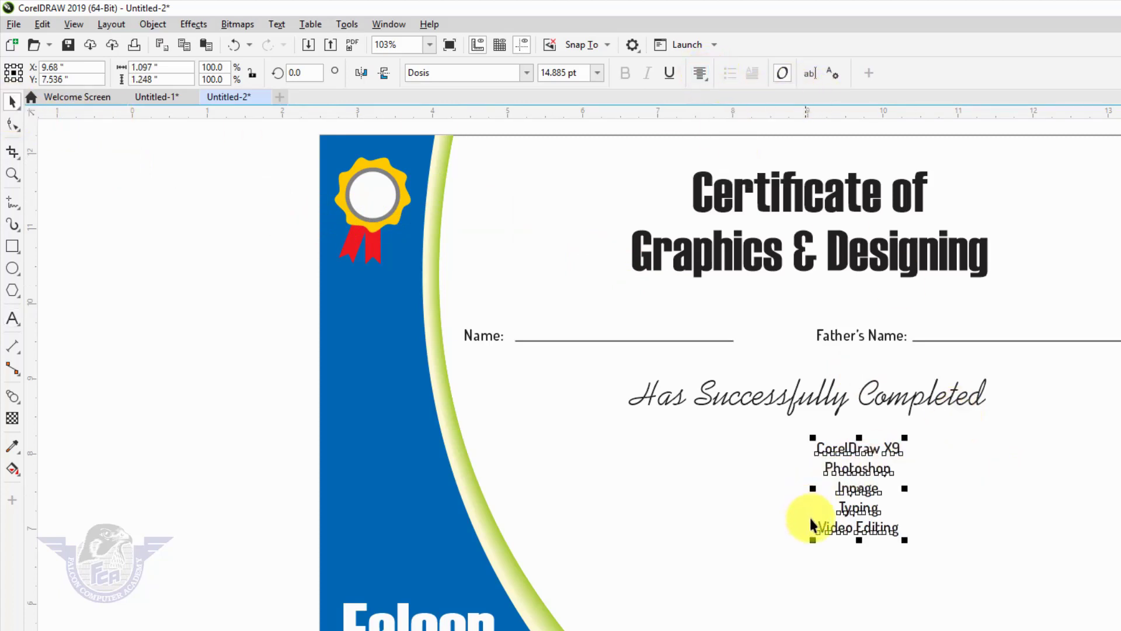
drag(813, 542, 778, 583)
shift+click(833, 400)
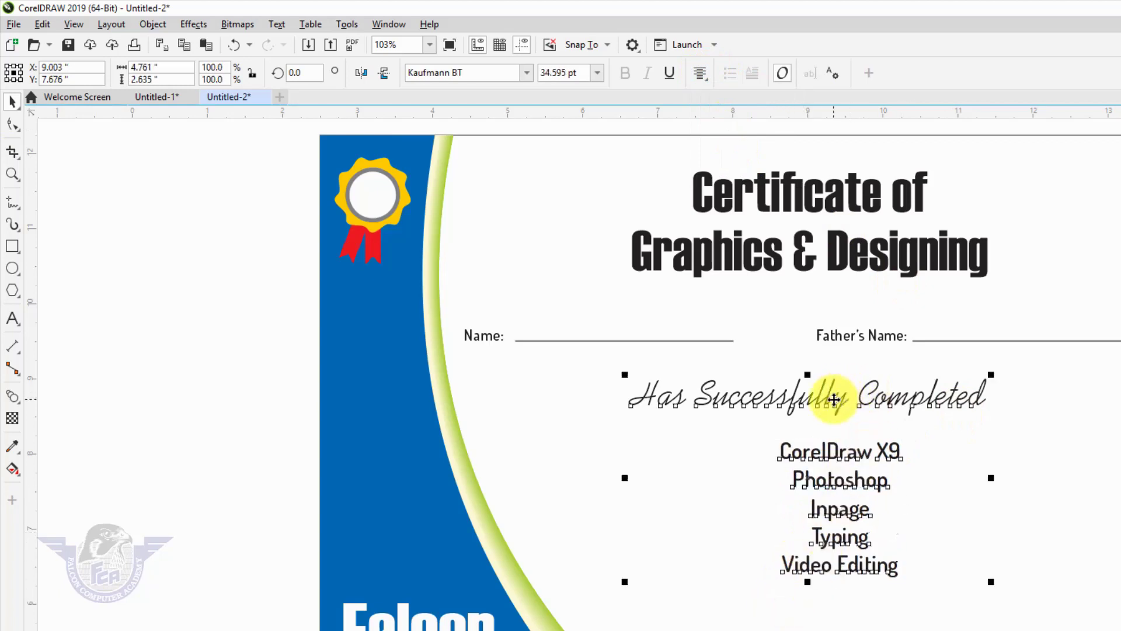
key(c)
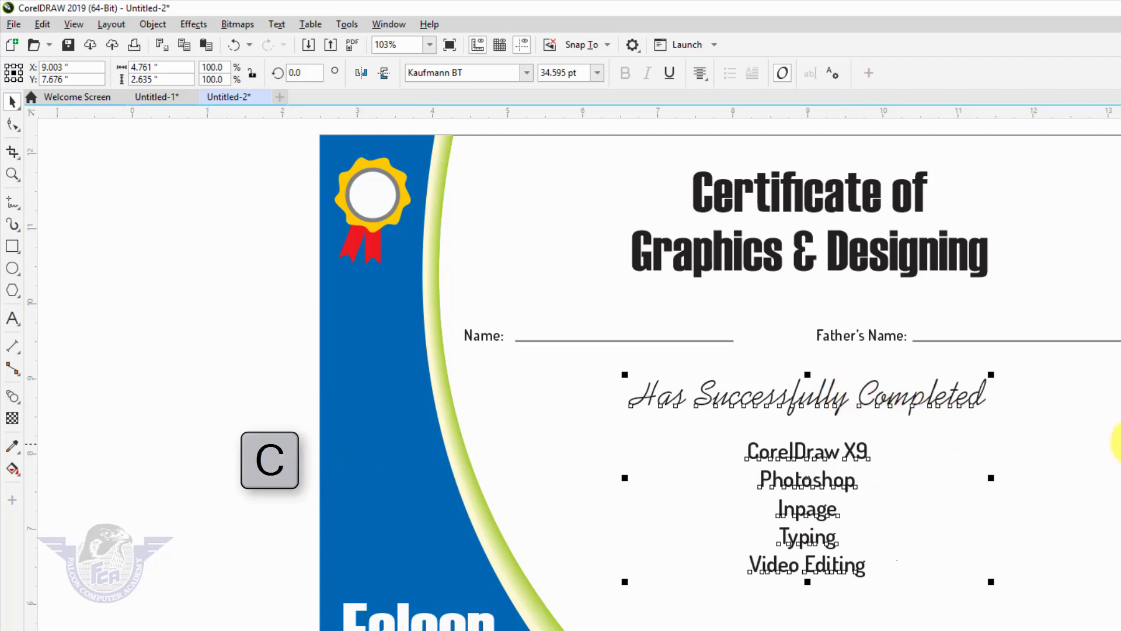
key(Escape)
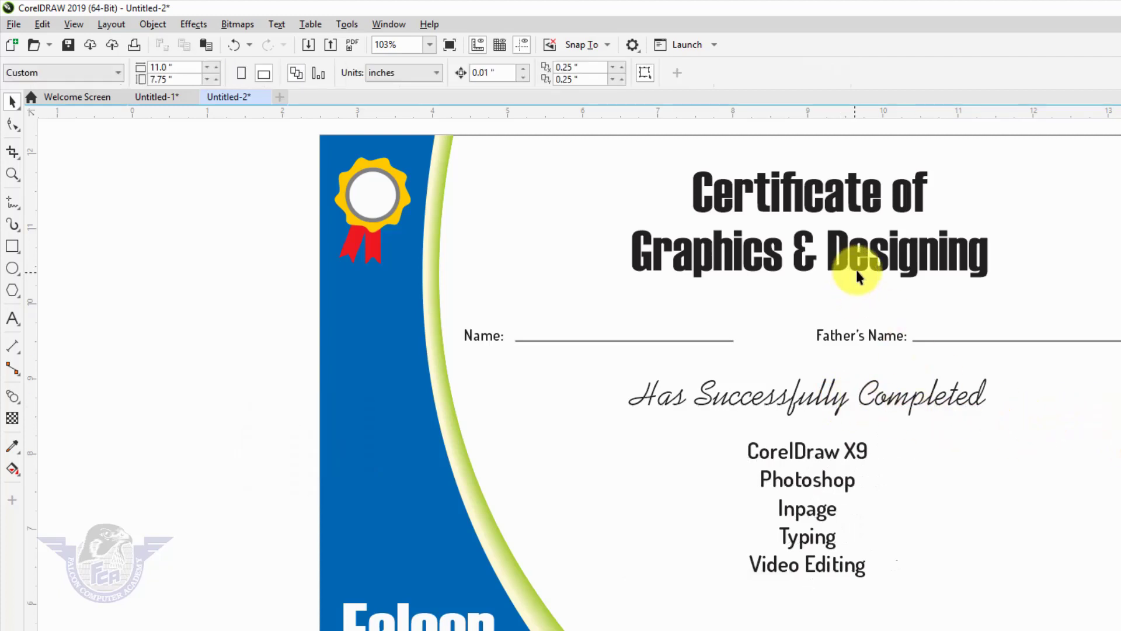
- Try Kaufmann BT on the main title, then undo the font change
click(887, 267)
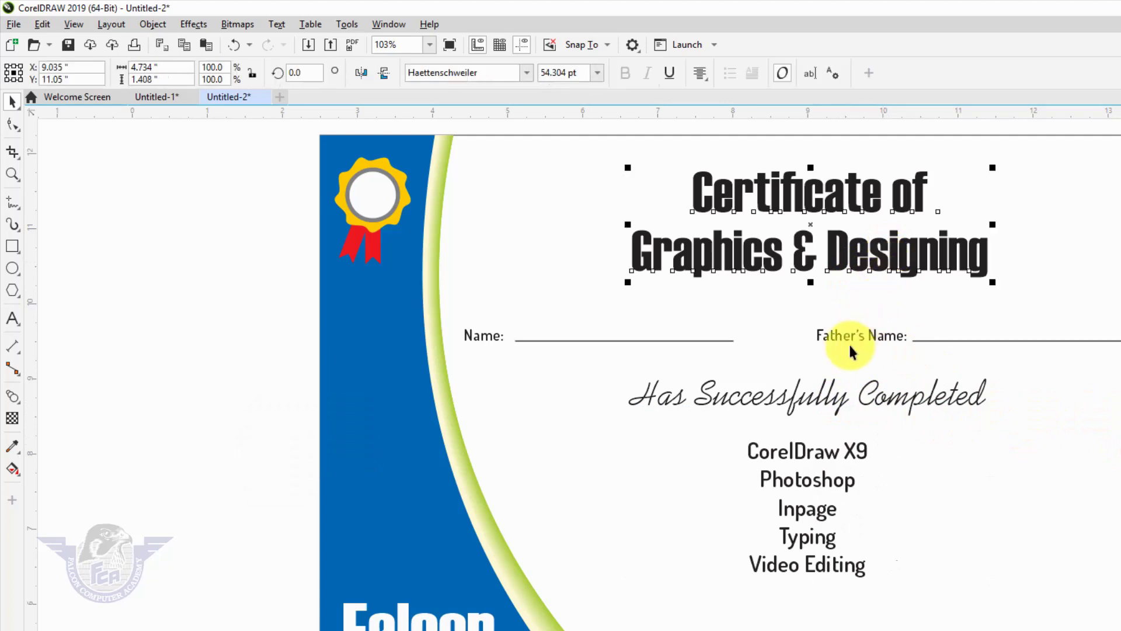
click(525, 75)
click(509, 120)
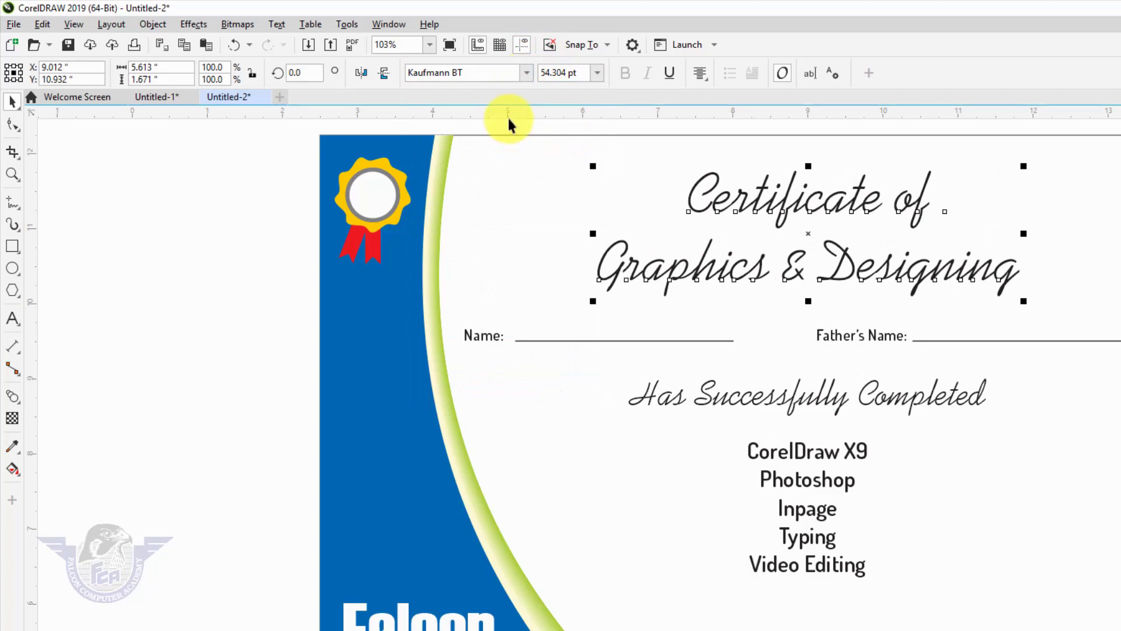
key(ctrl+z)
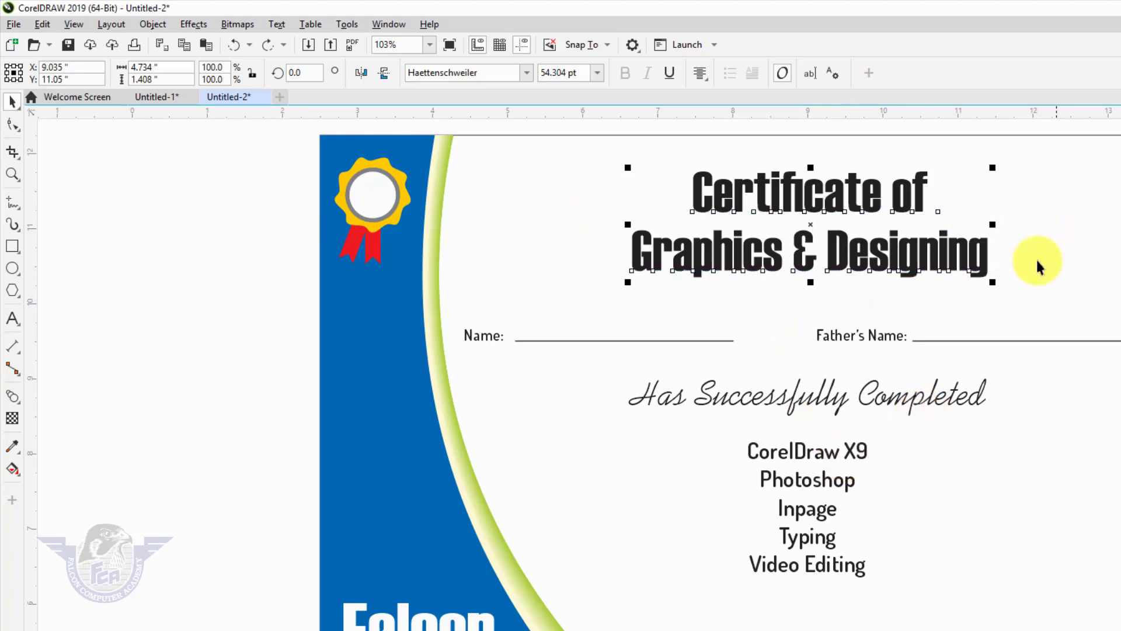
- Import logo - Copy.png from D:\All Data\Logos and place it small beside the title
right_click(201, 219)
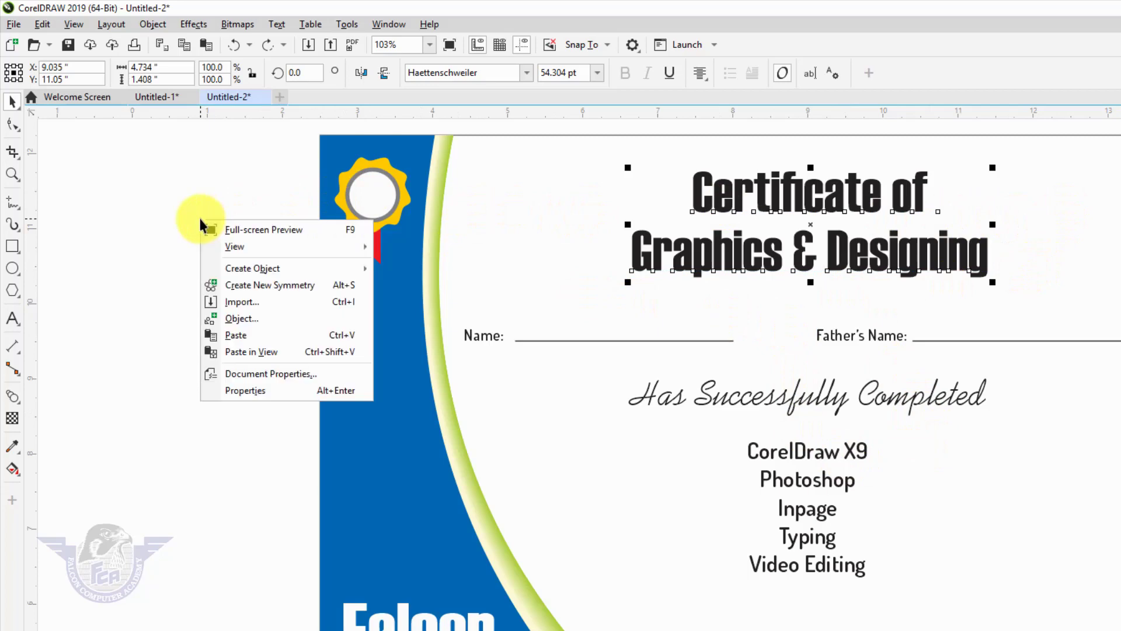
click(240, 301)
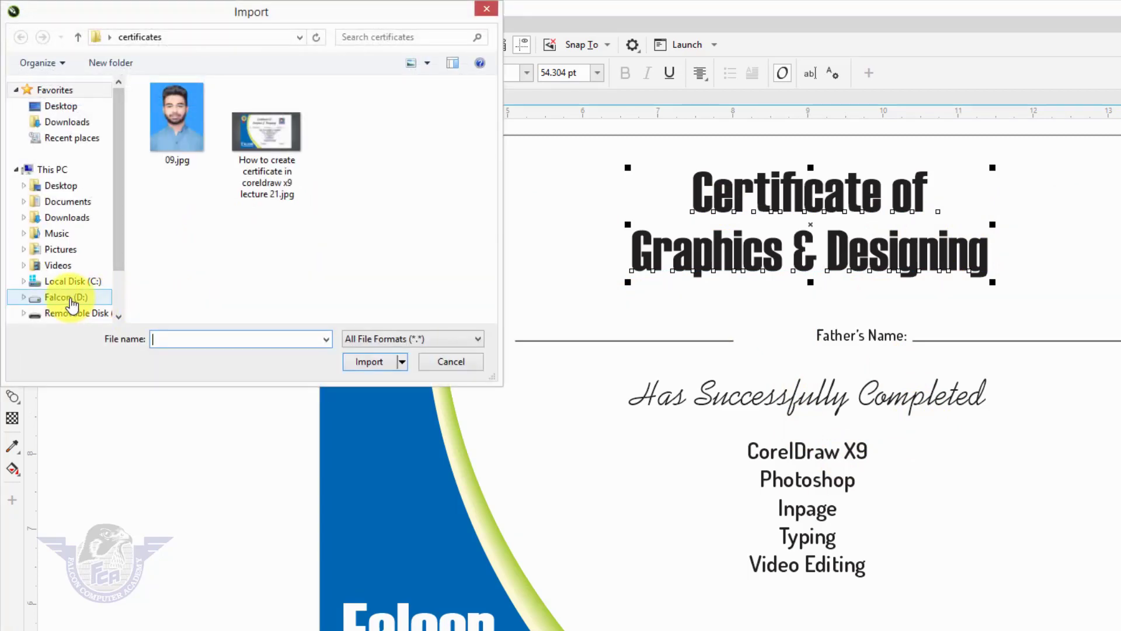
click(69, 297)
click(176, 244)
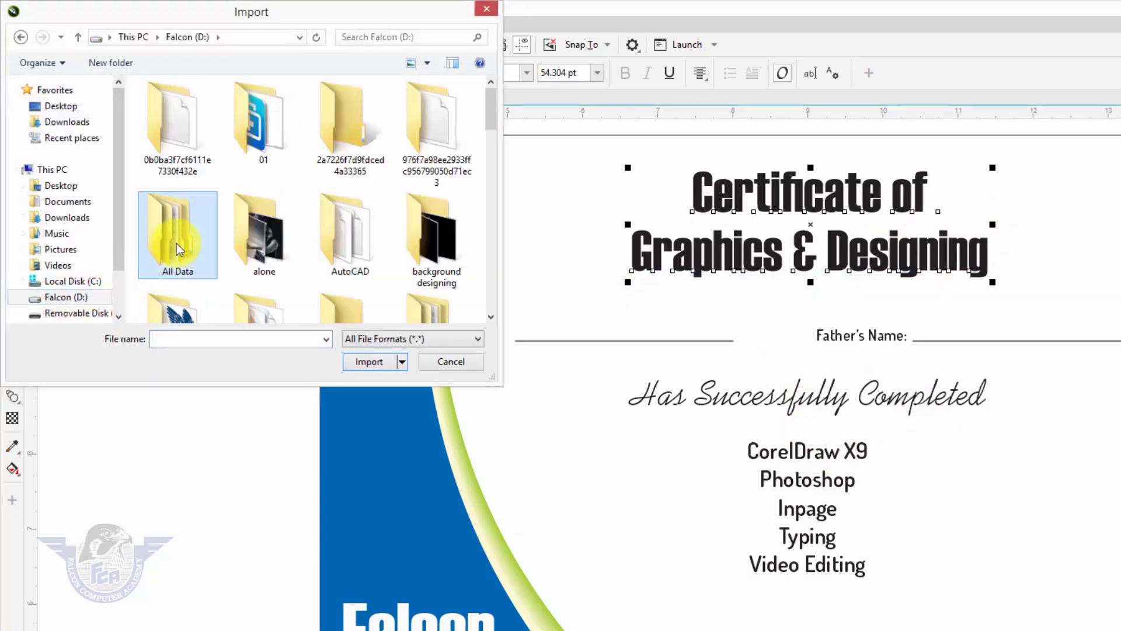
double_click(177, 243)
key(l)
key(Return)
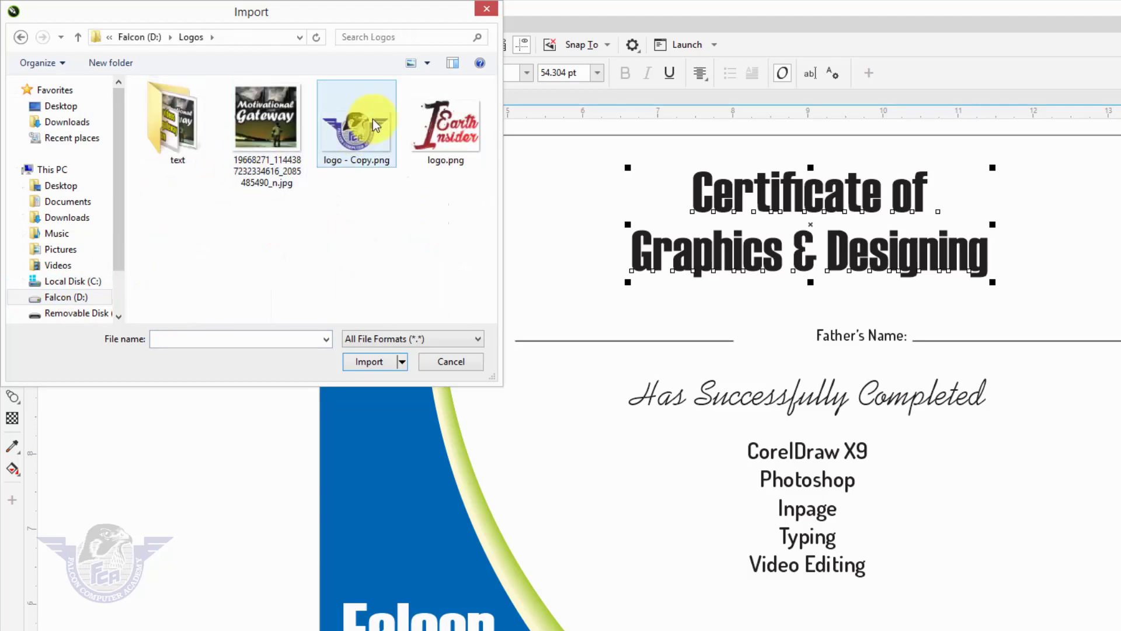
click(387, 163)
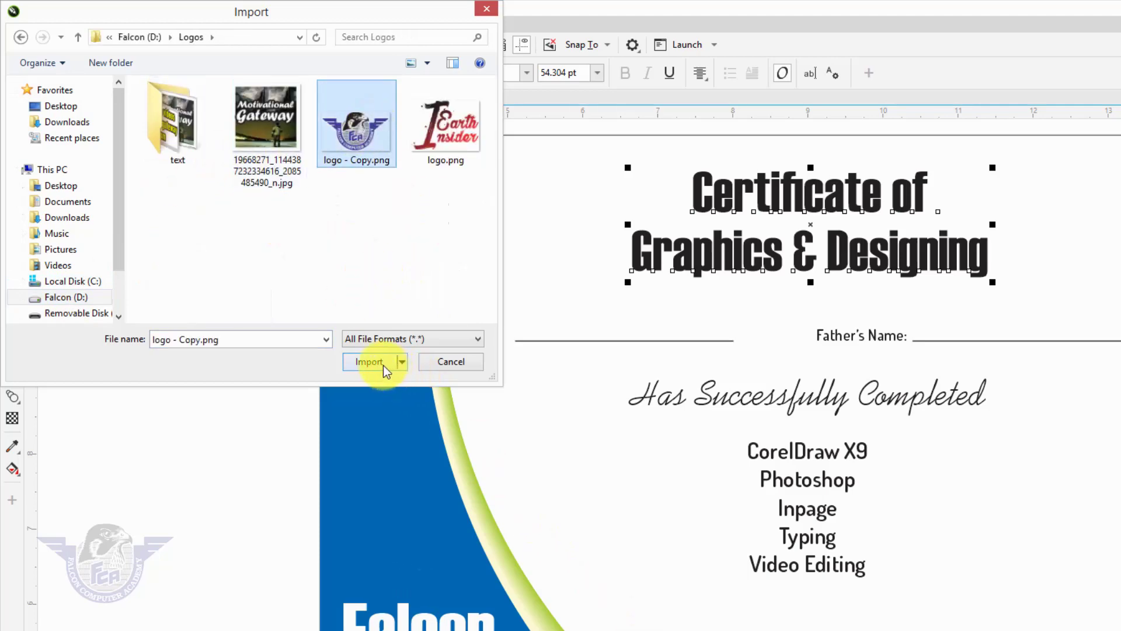
click(377, 362)
drag(459, 159, 575, 232)
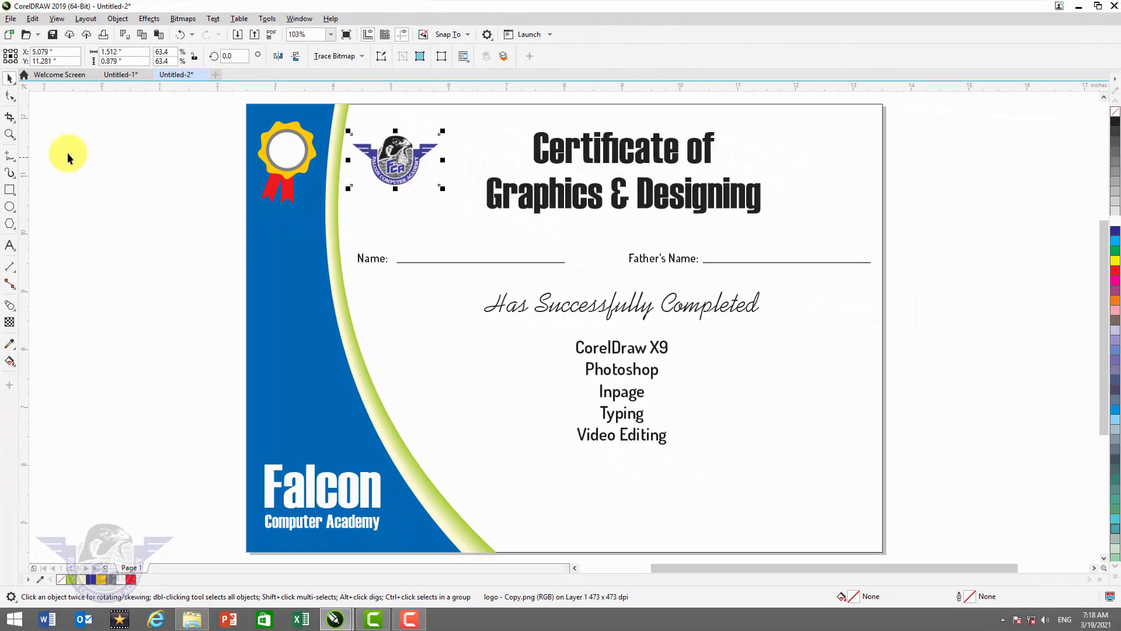
- Draw a photo box at the page's top right sized to a 1.25-inch square
click(10, 190)
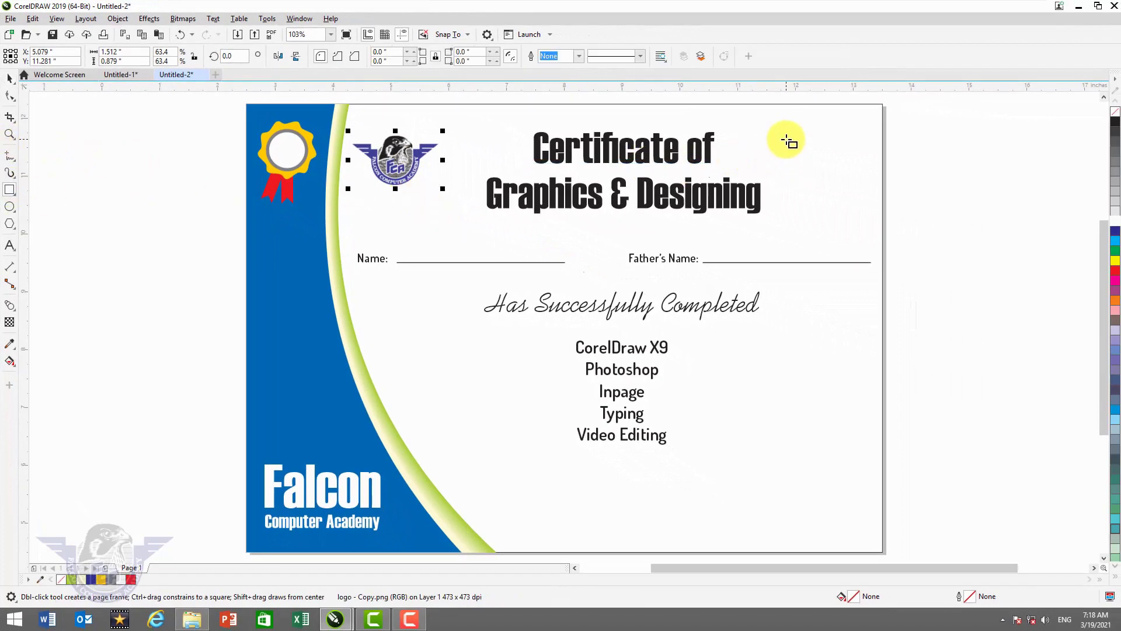
drag(787, 139, 851, 211)
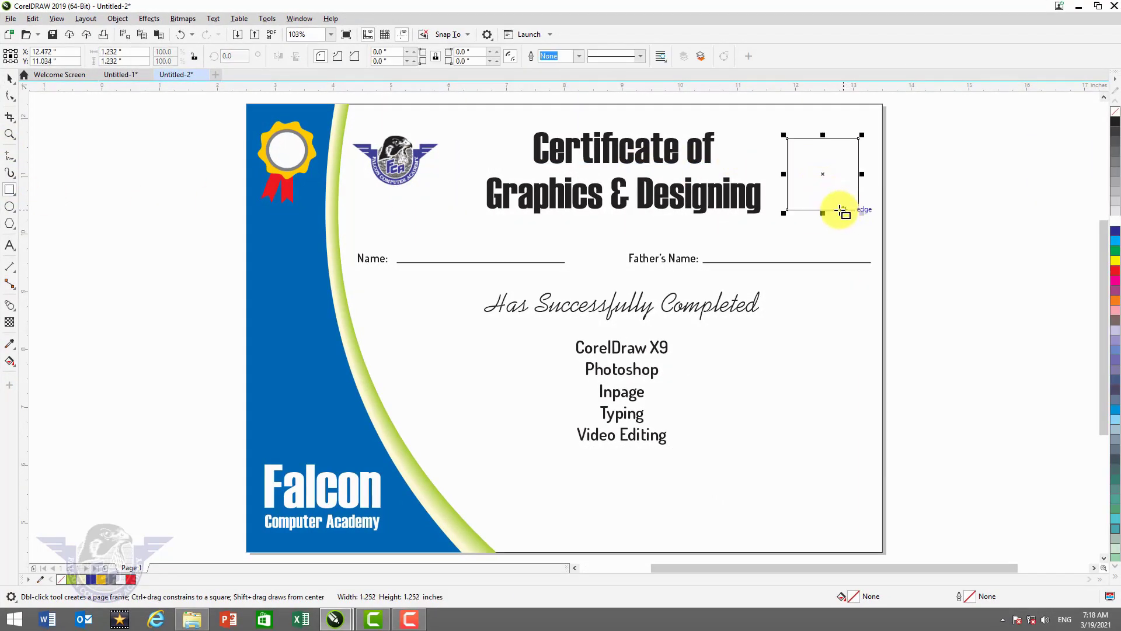
double_click(111, 52)
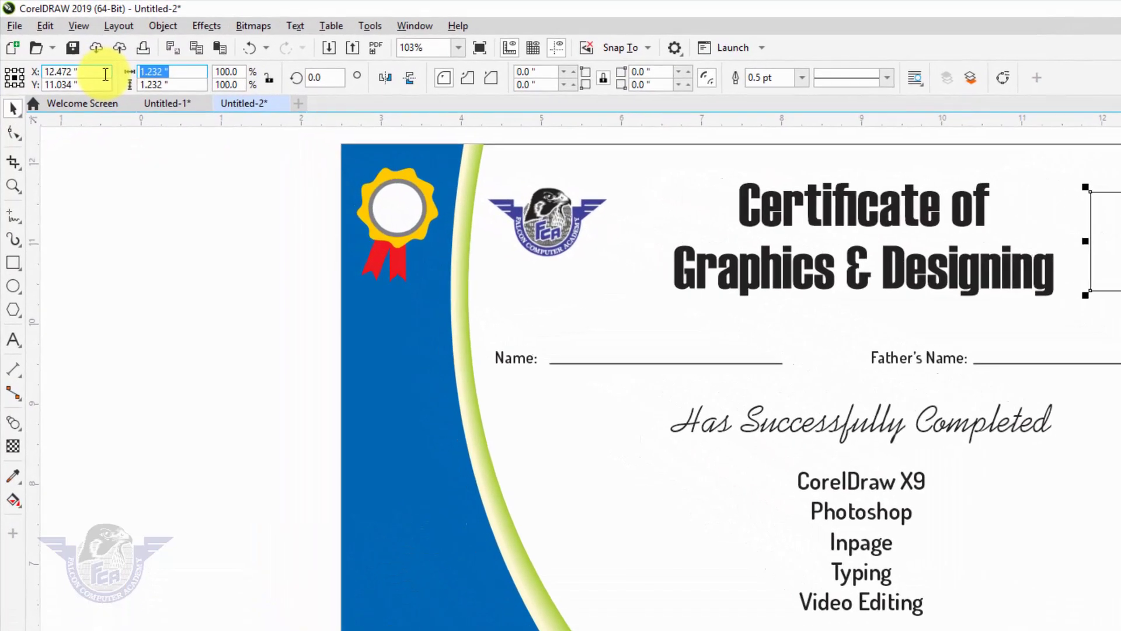
text(1.25)
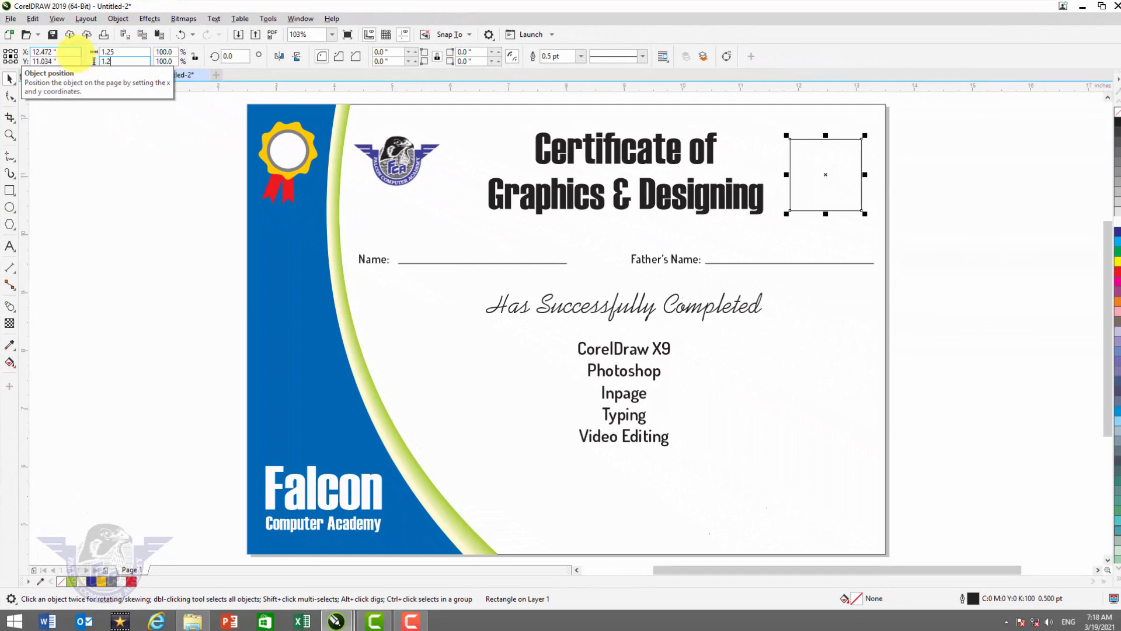
key(Return)
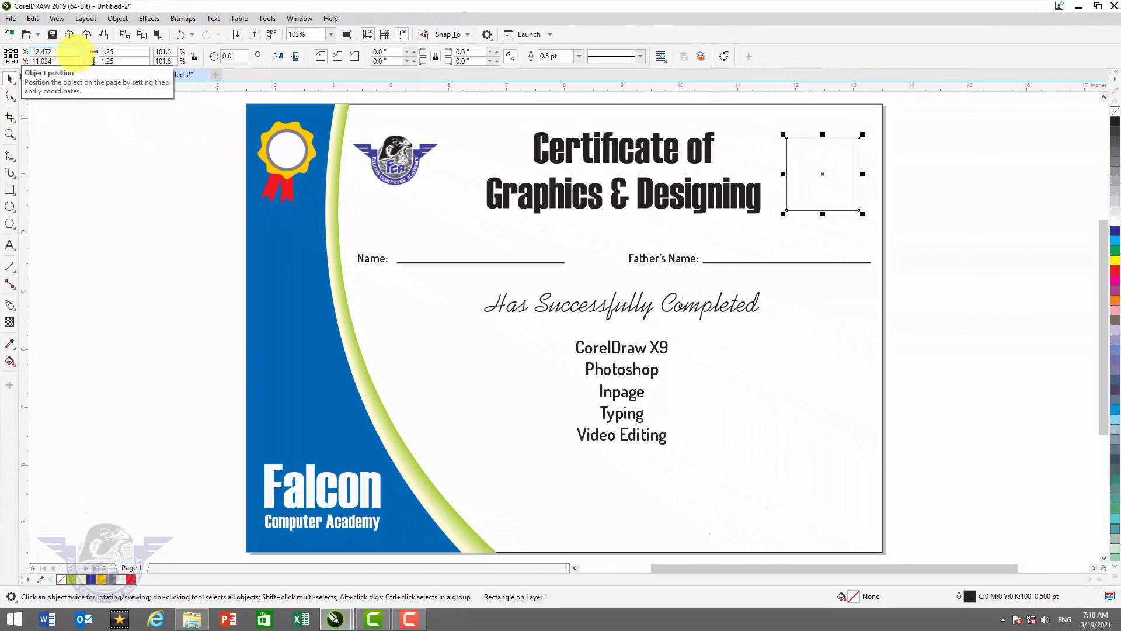
- Give the photo box a 1.0 pt outline
key(F12)
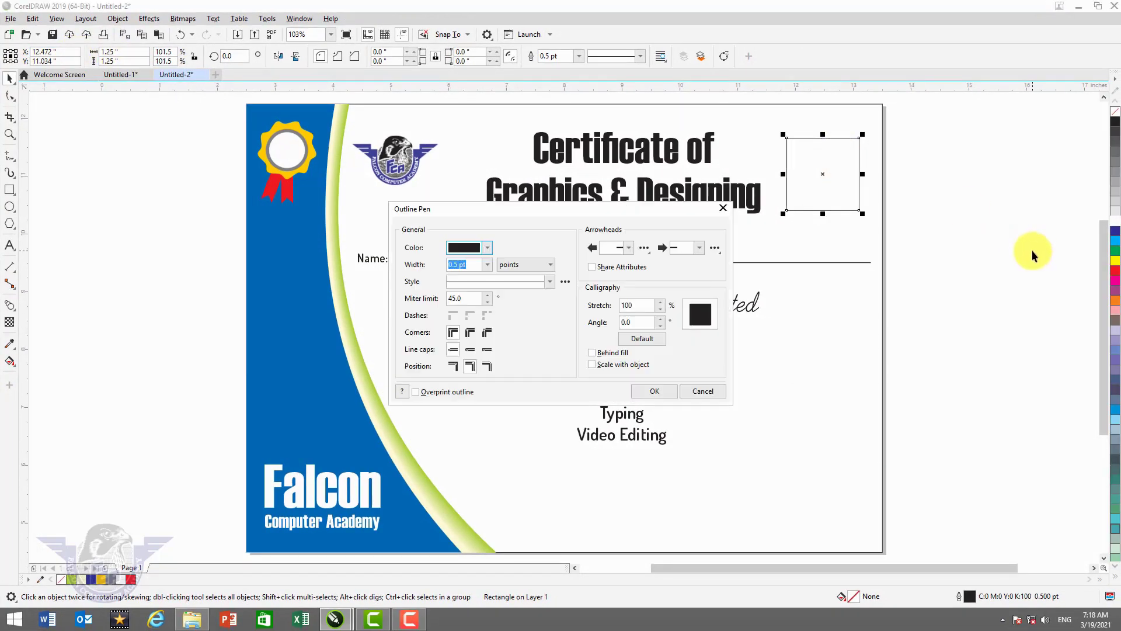
key(Return)
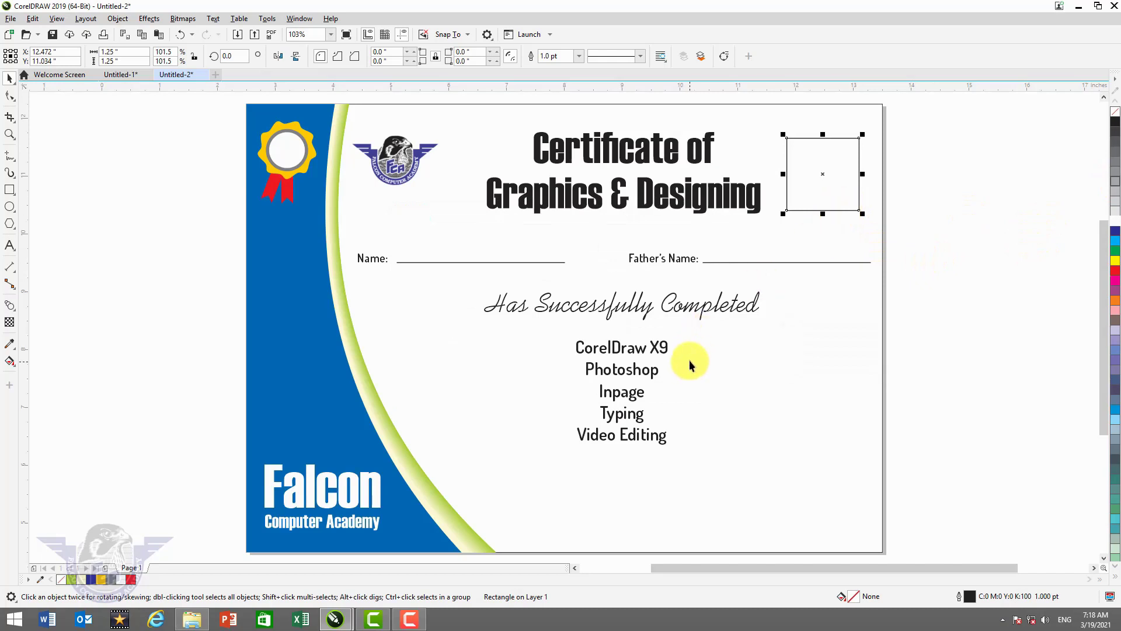
click(398, 166)
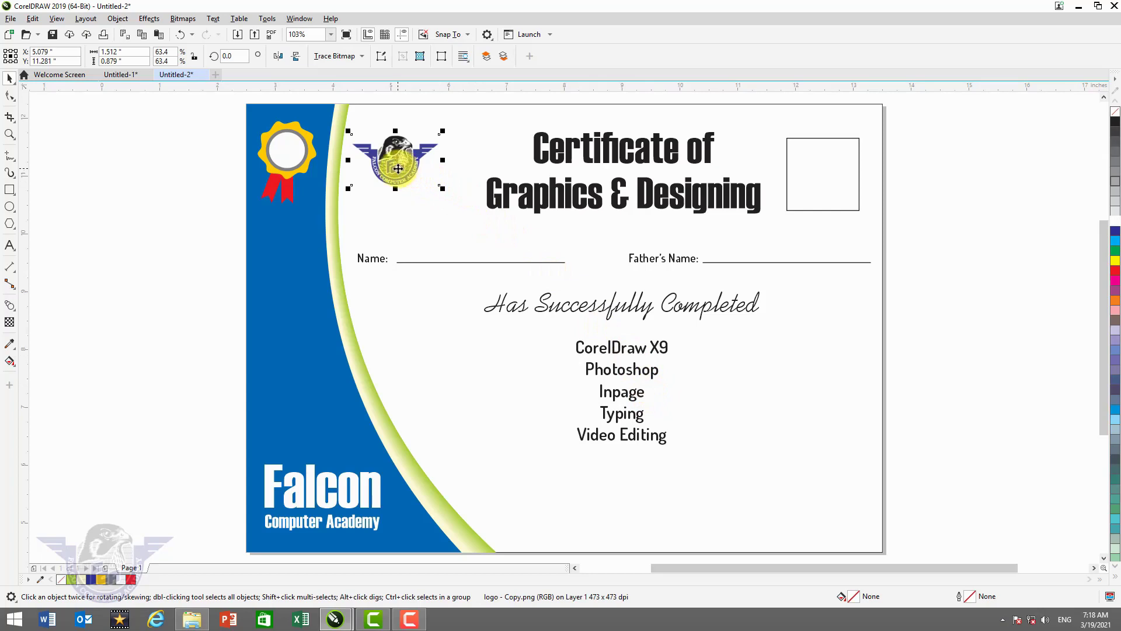
- Move the falcon logo over the course list, enlarge it, and set its transparency to 80
drag(398, 169, 626, 388)
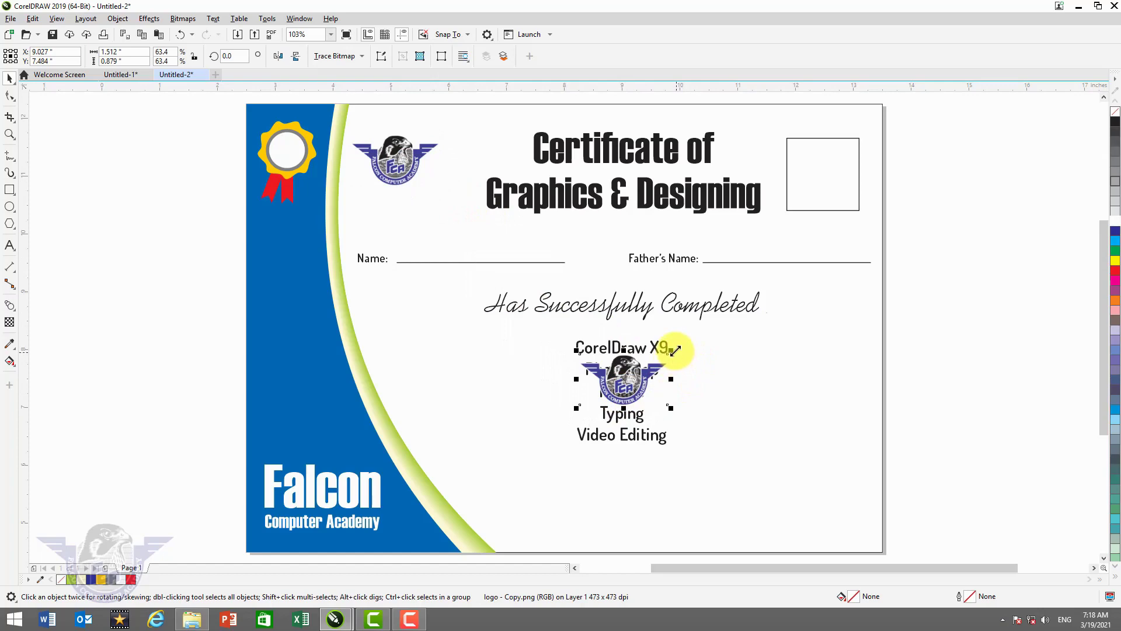
drag(671, 351, 742, 302)
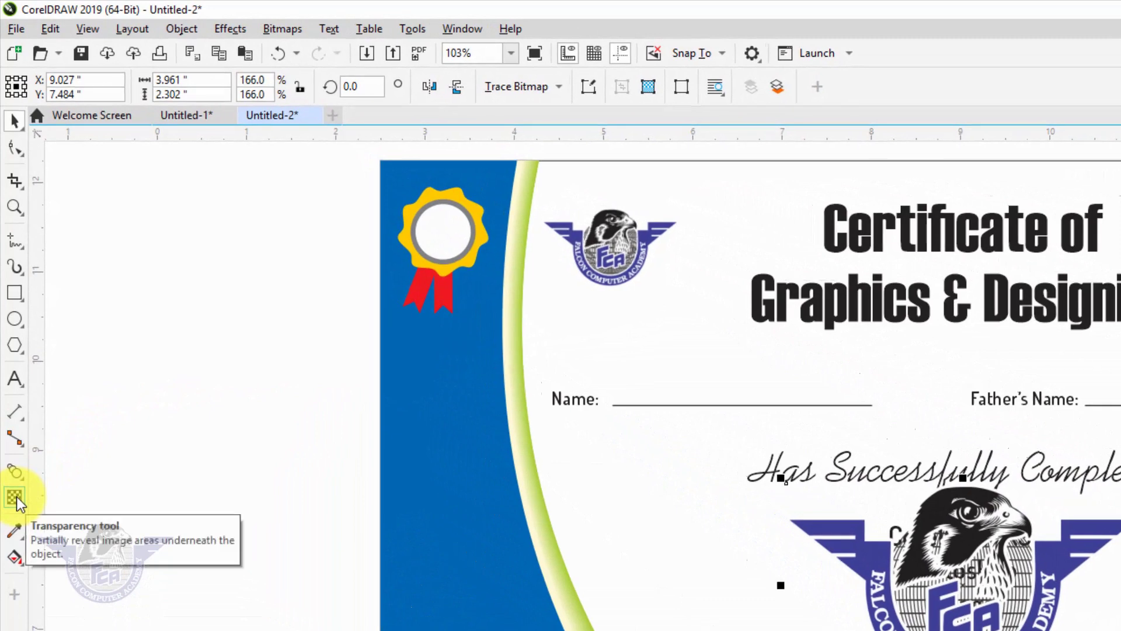
click(17, 496)
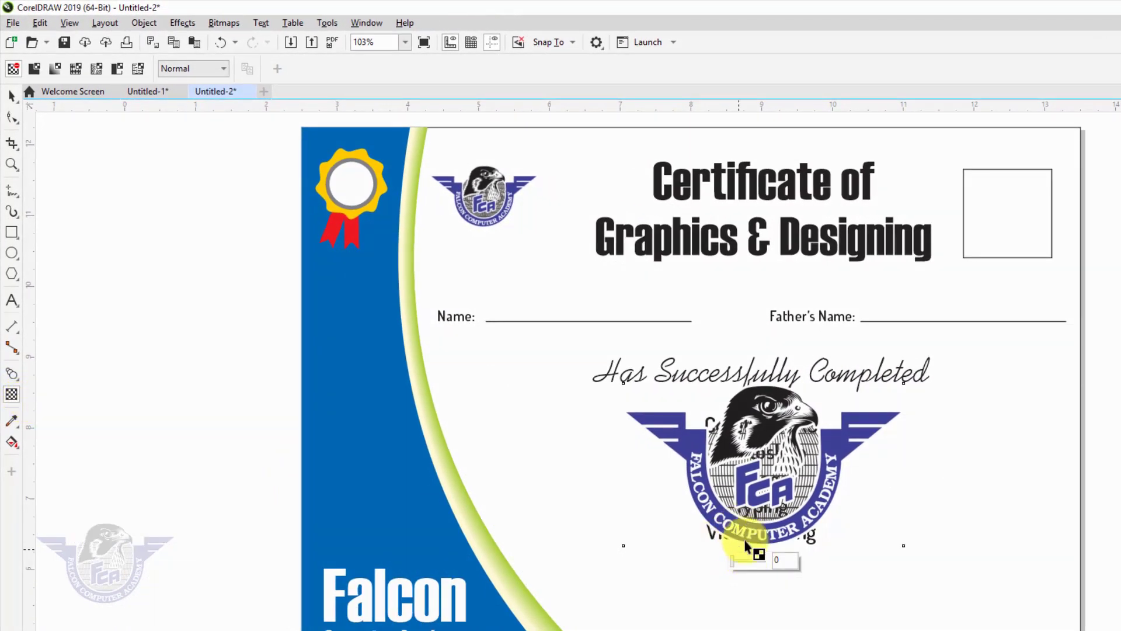
drag(753, 492, 753, 559)
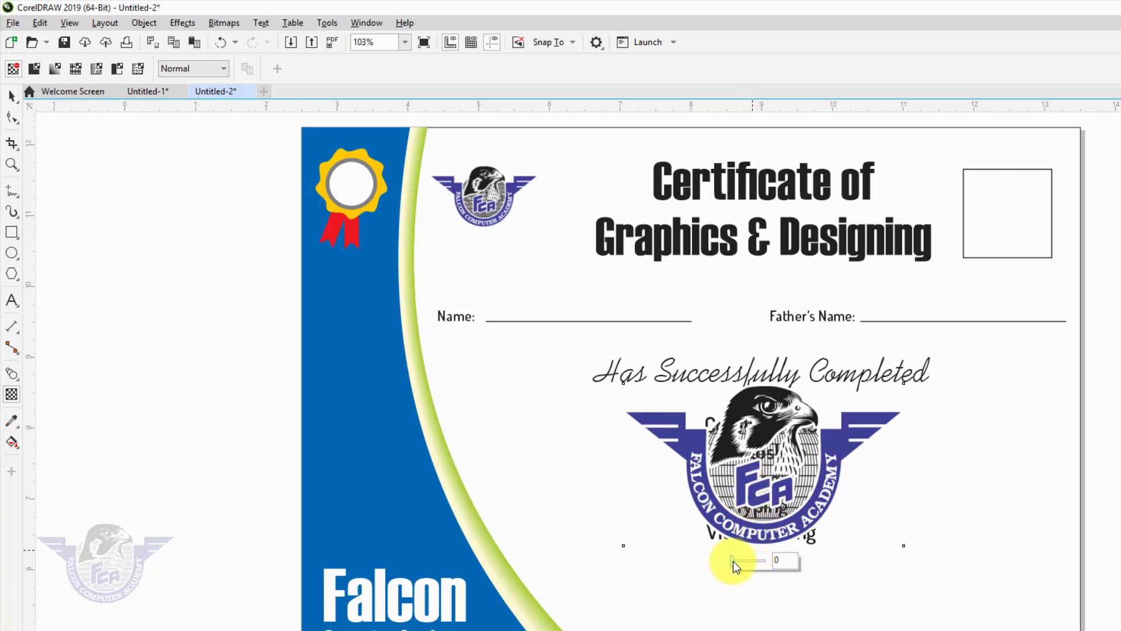
drag(733, 561, 743, 565)
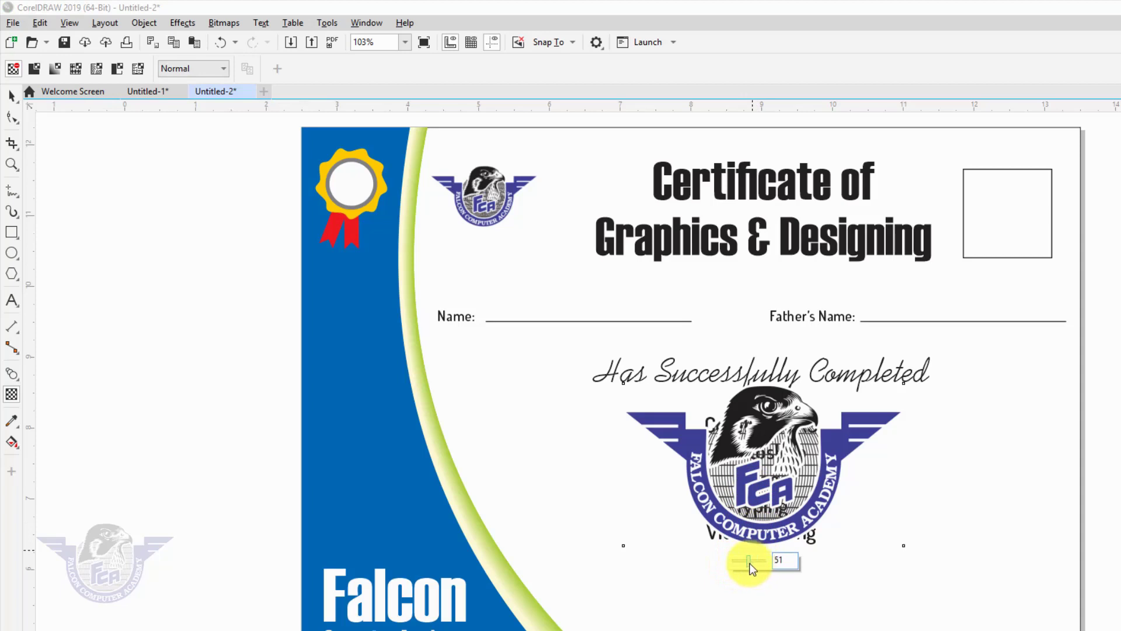
drag(752, 562, 753, 561)
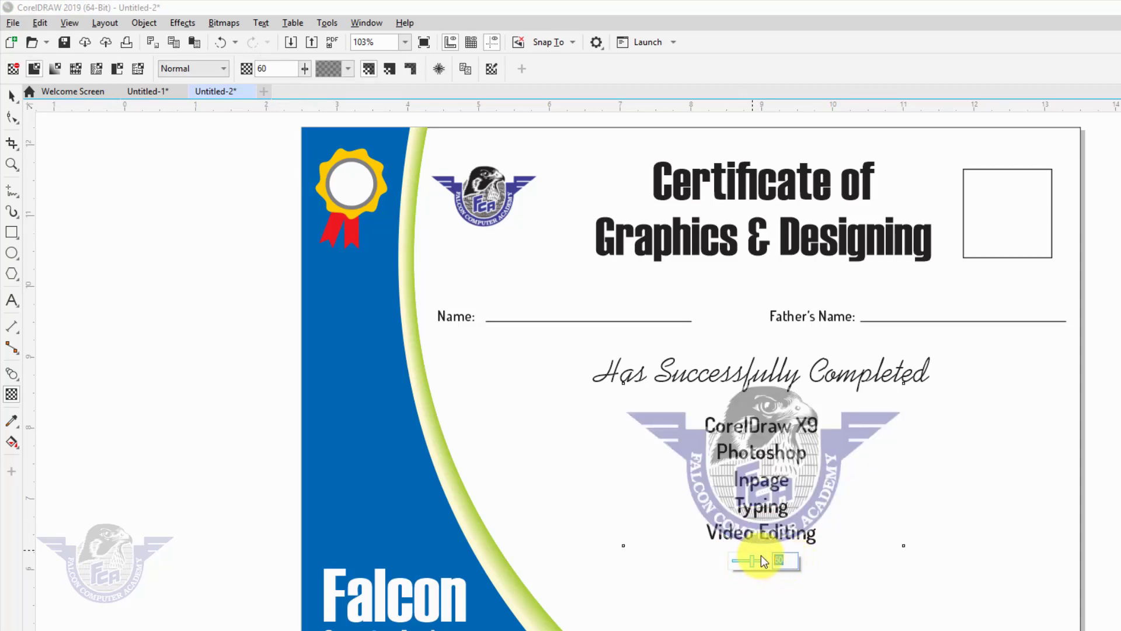
text(0)
key(Return)
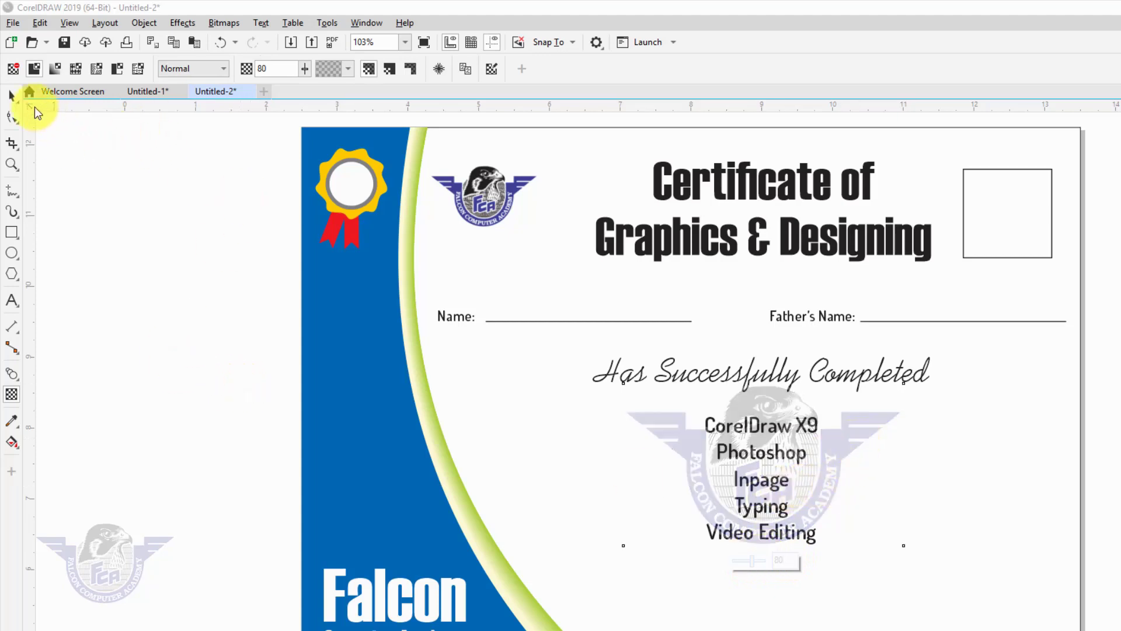
click(15, 96)
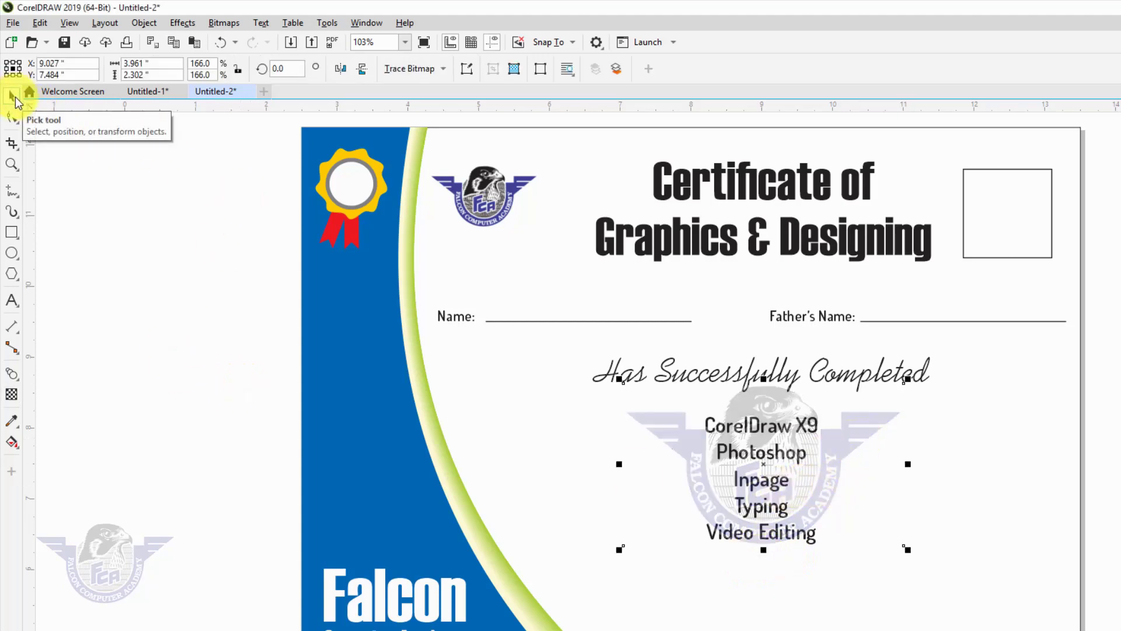
- Send the faded logo to the back and give the course text a white outline
key(shift+Page_Down)
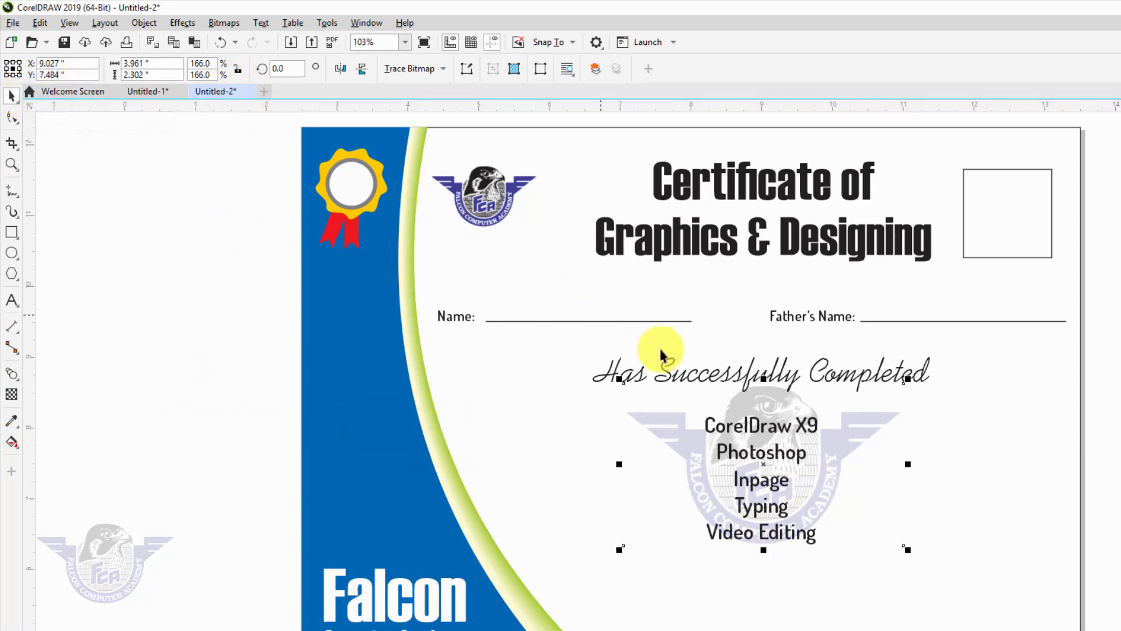
click(802, 456)
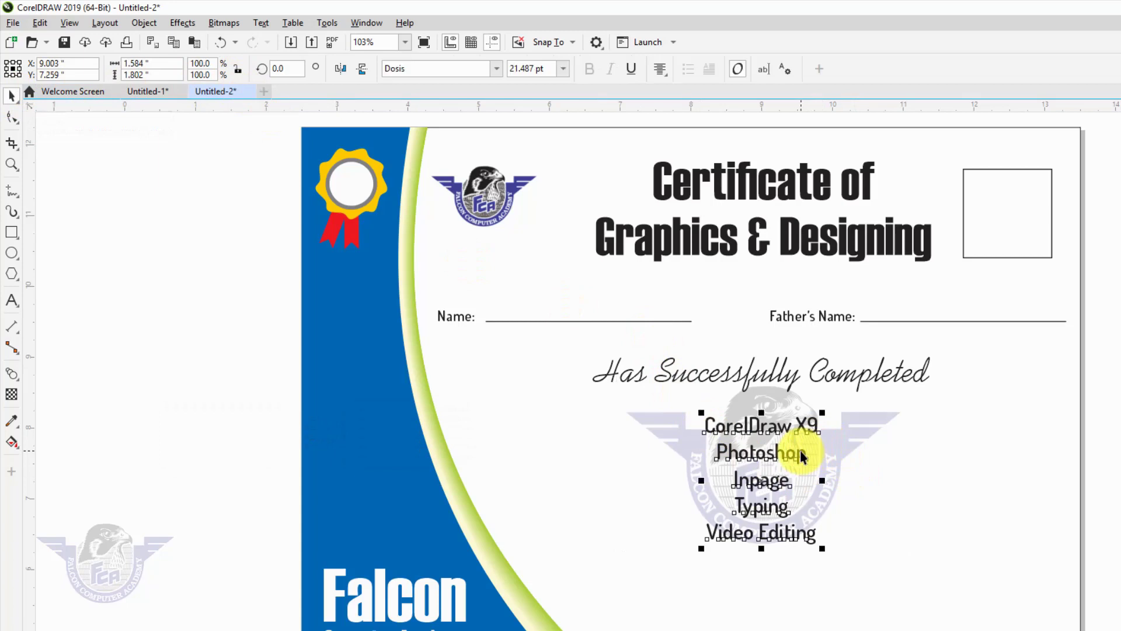
key(F12)
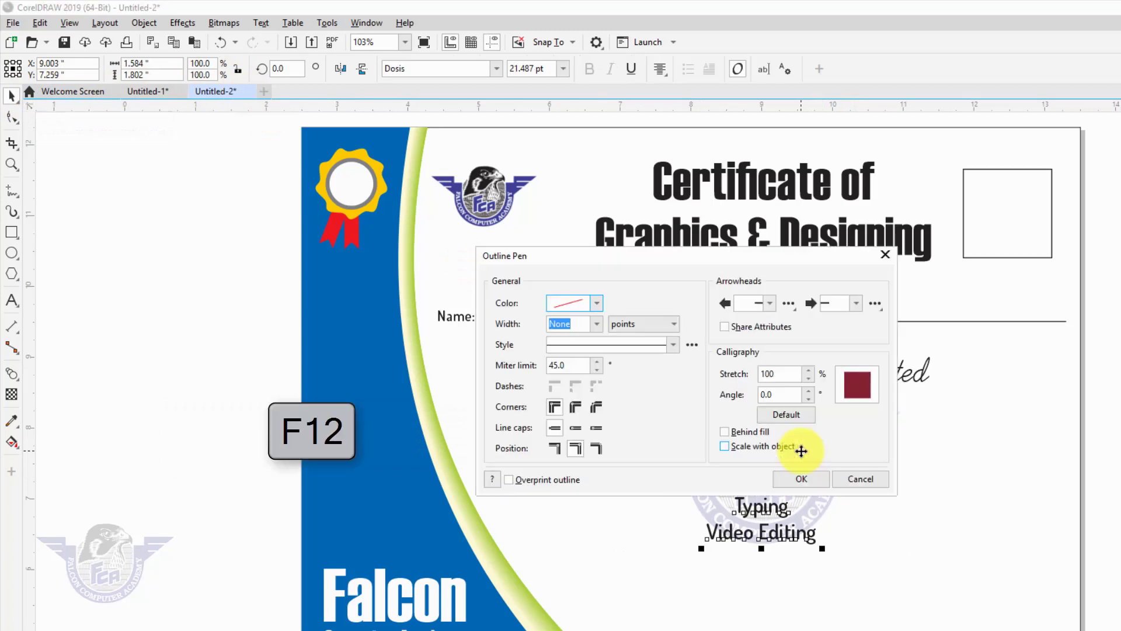
click(595, 324)
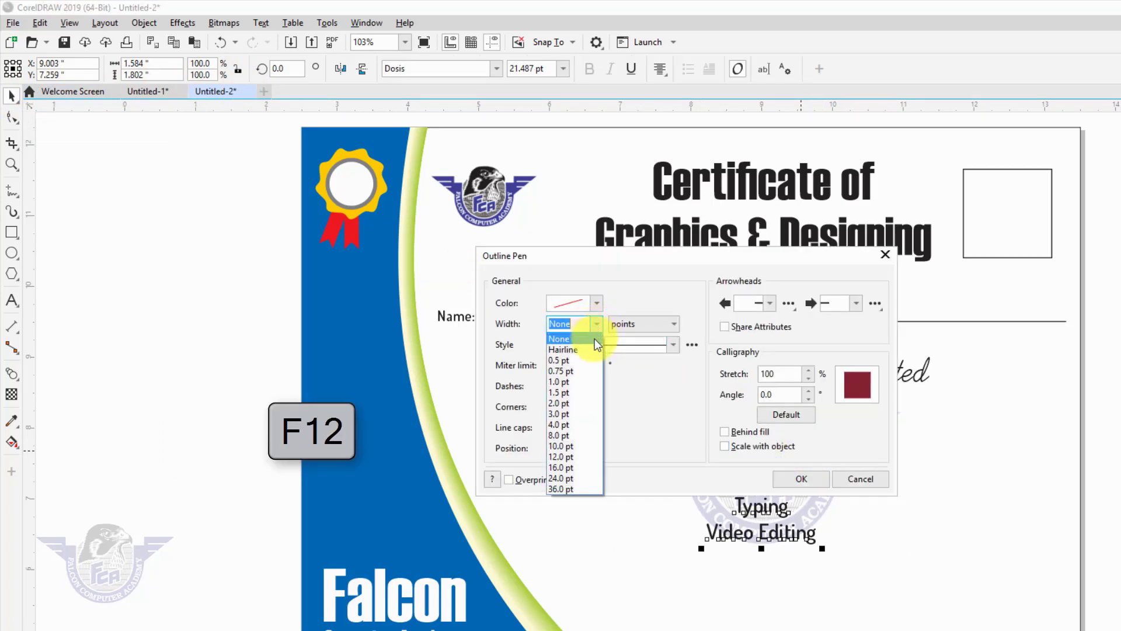
click(570, 414)
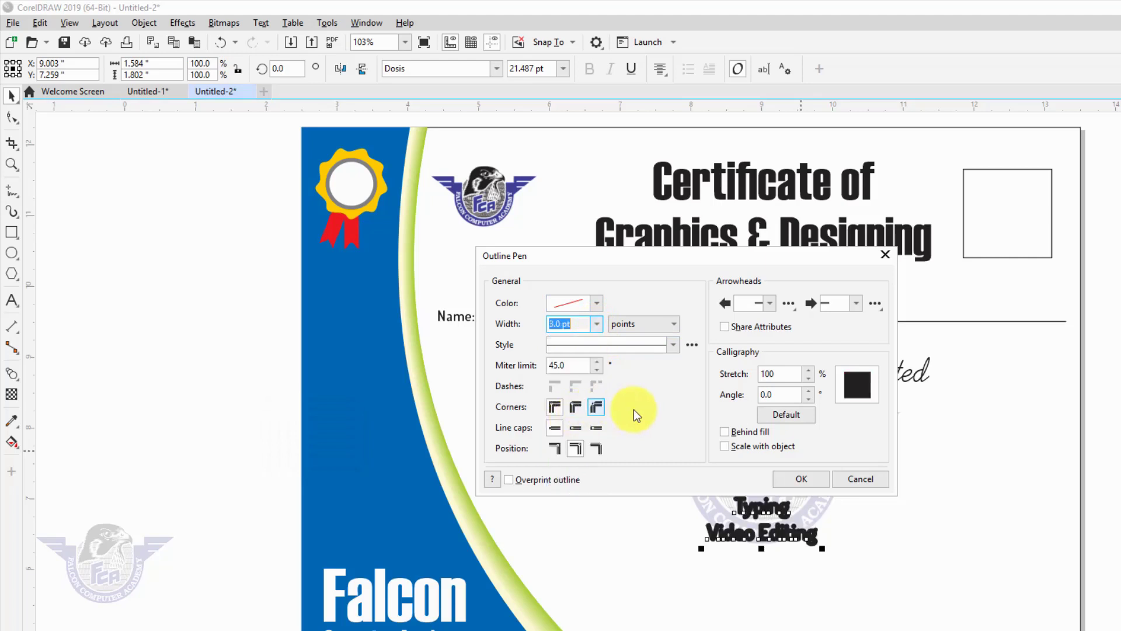
click(596, 304)
drag(579, 383, 537, 350)
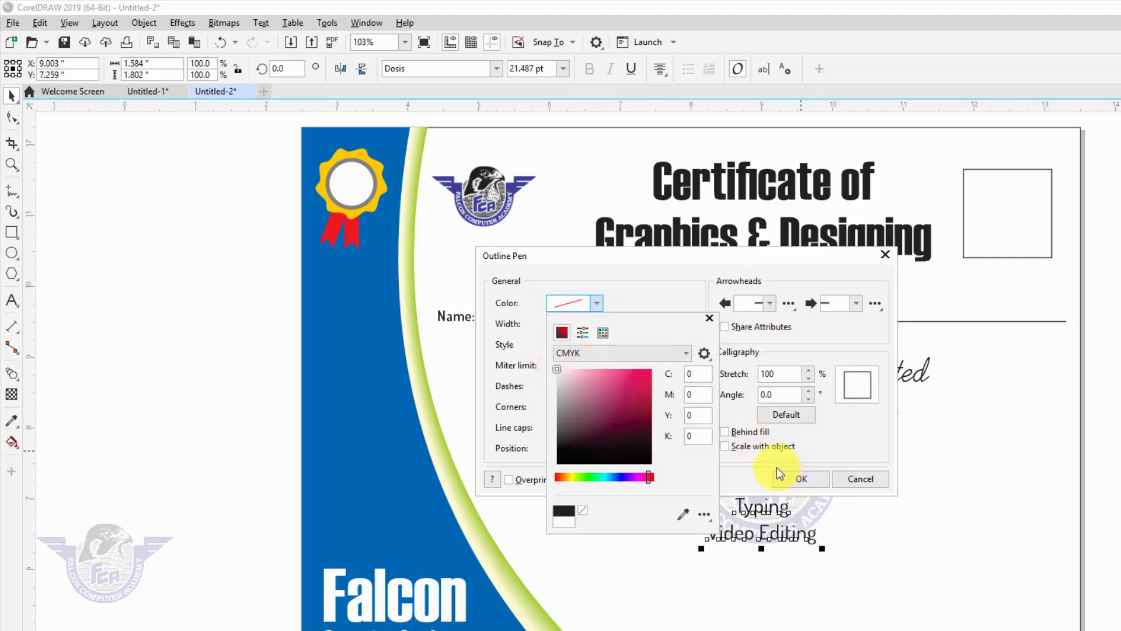
click(741, 459)
- Set the course text outline to 4.0 pt, placed behind the fill, and apply it
click(593, 324)
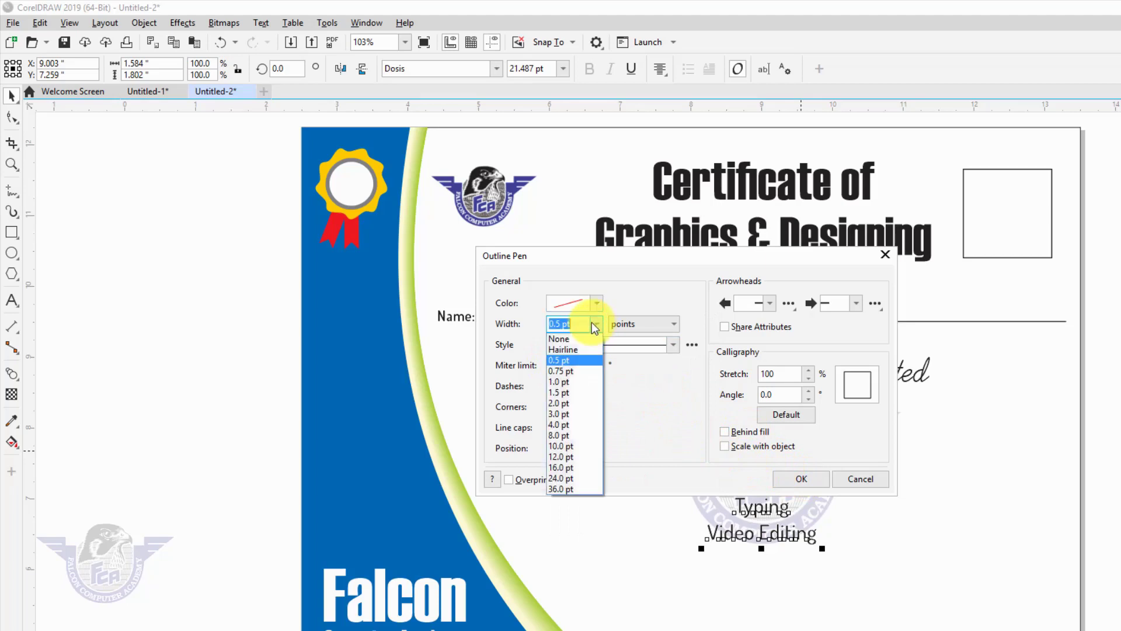
click(566, 412)
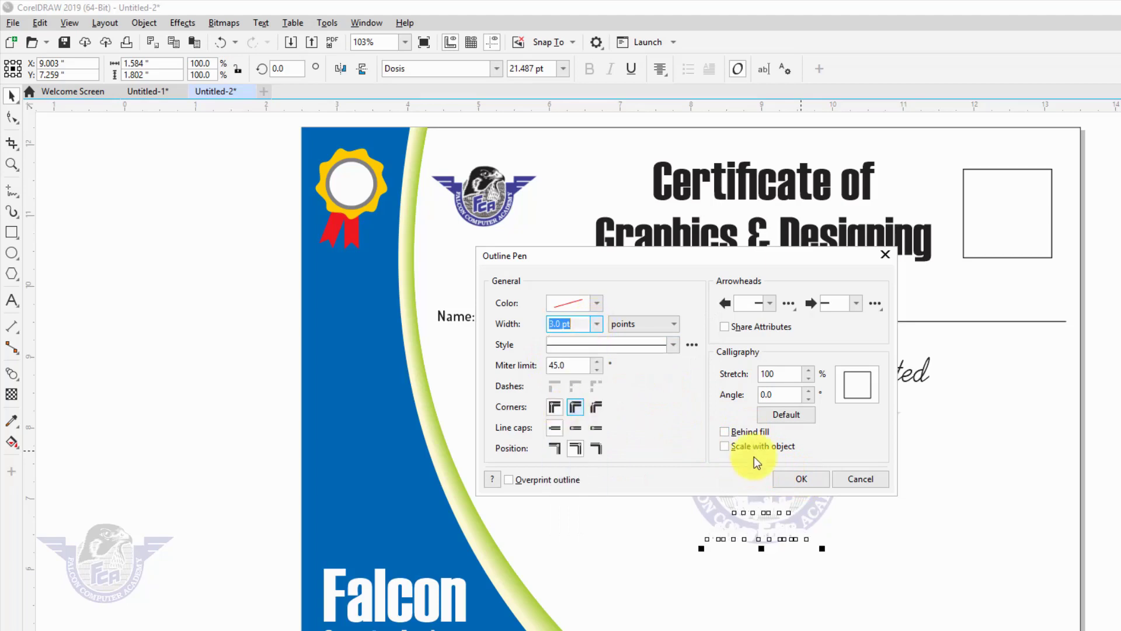
click(752, 432)
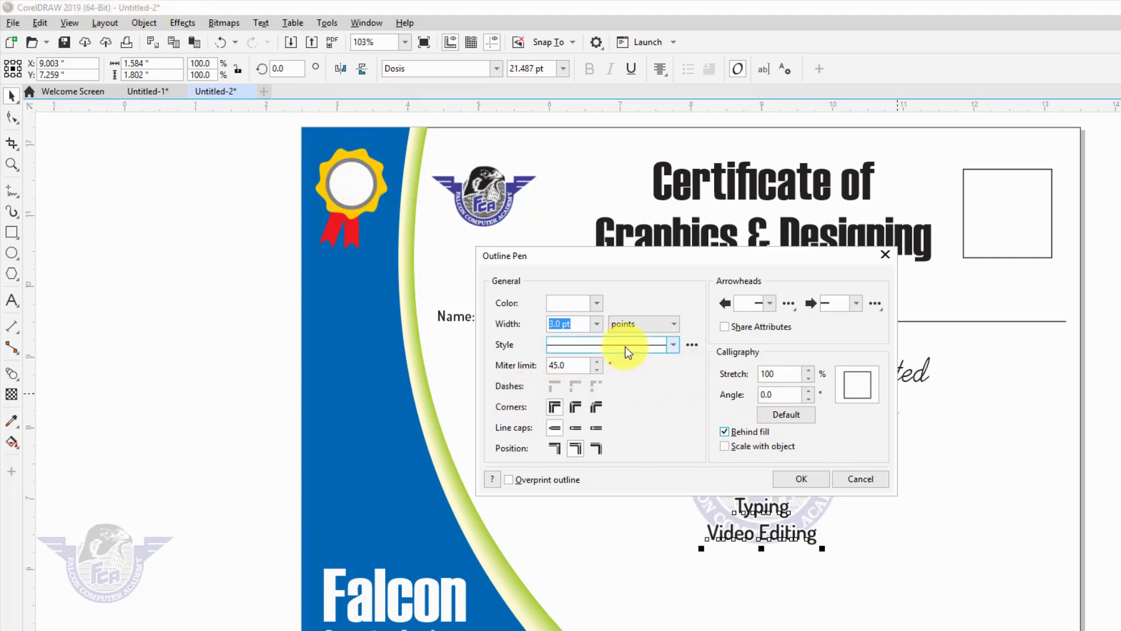
click(597, 324)
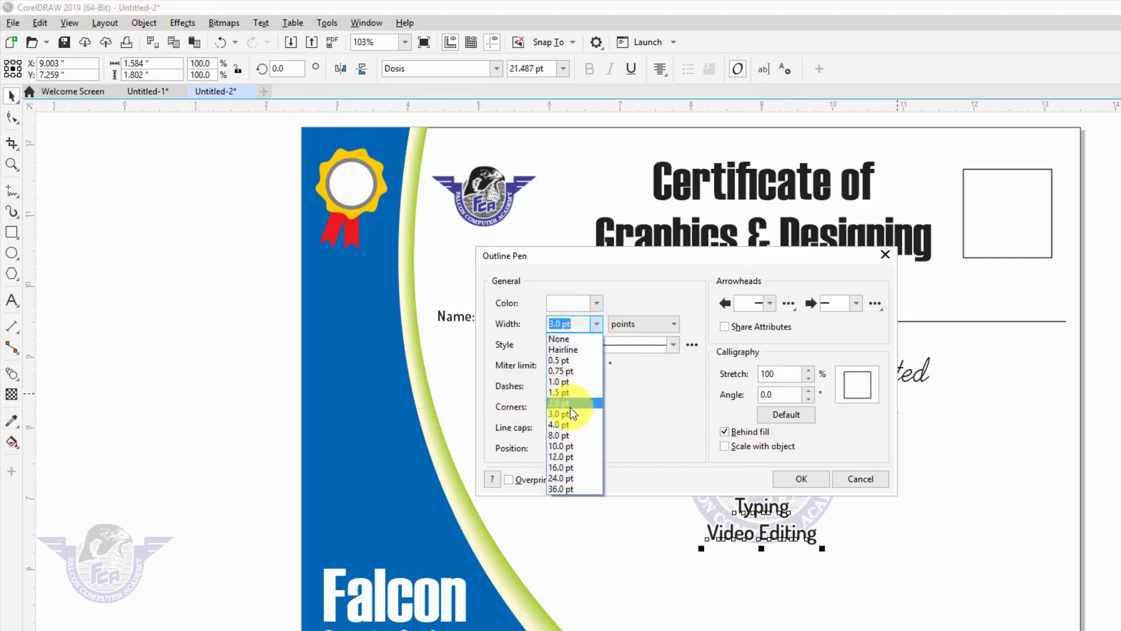
click(566, 426)
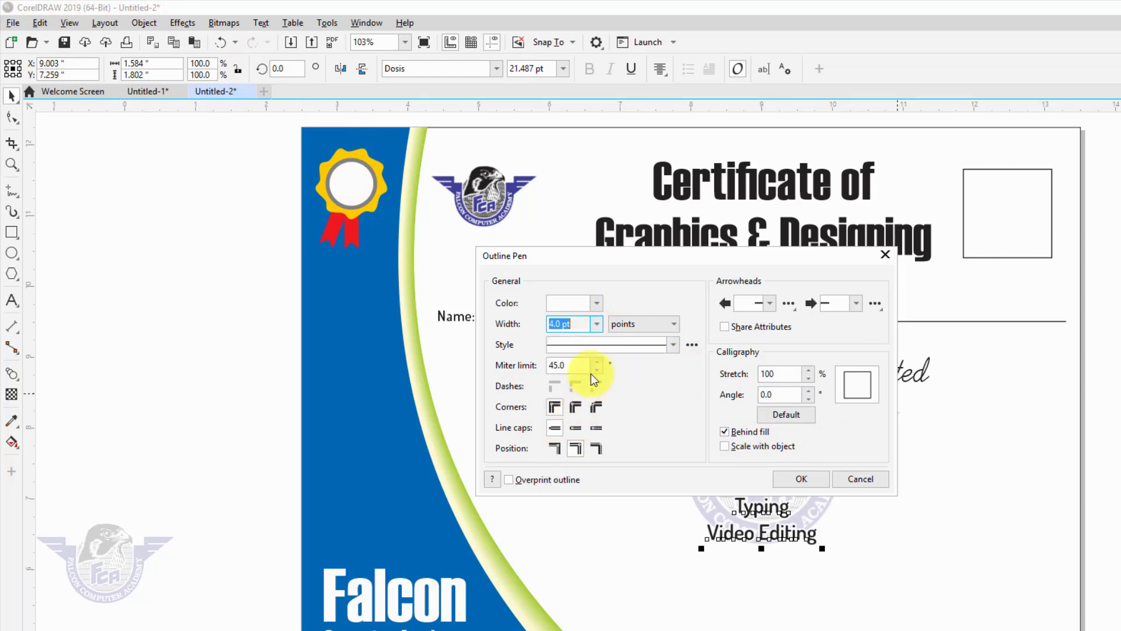
click(595, 302)
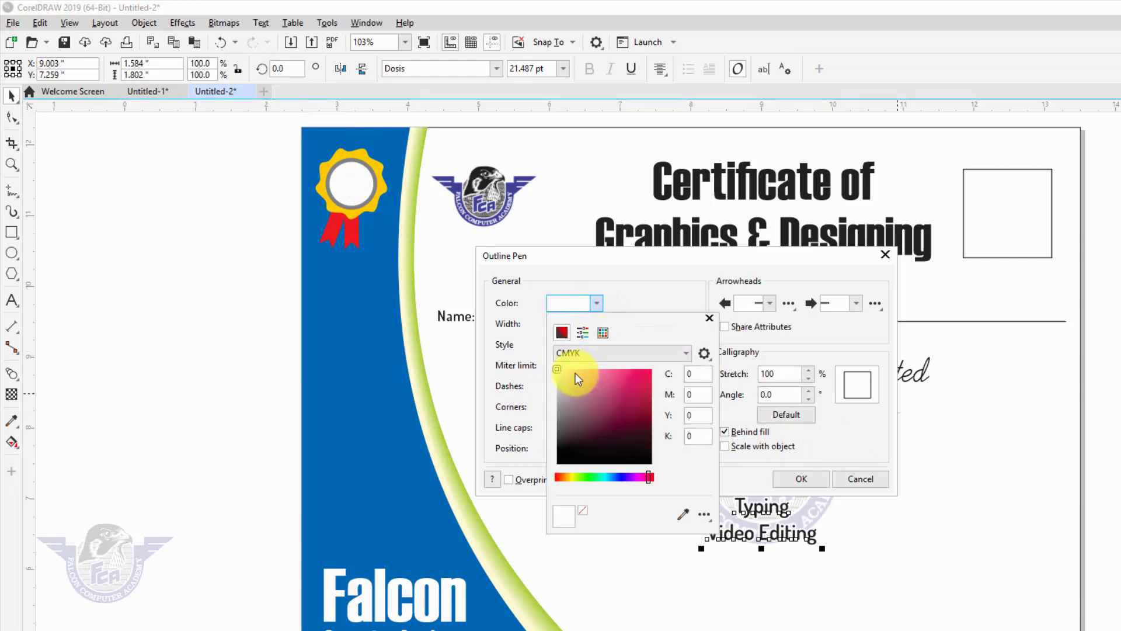
click(735, 474)
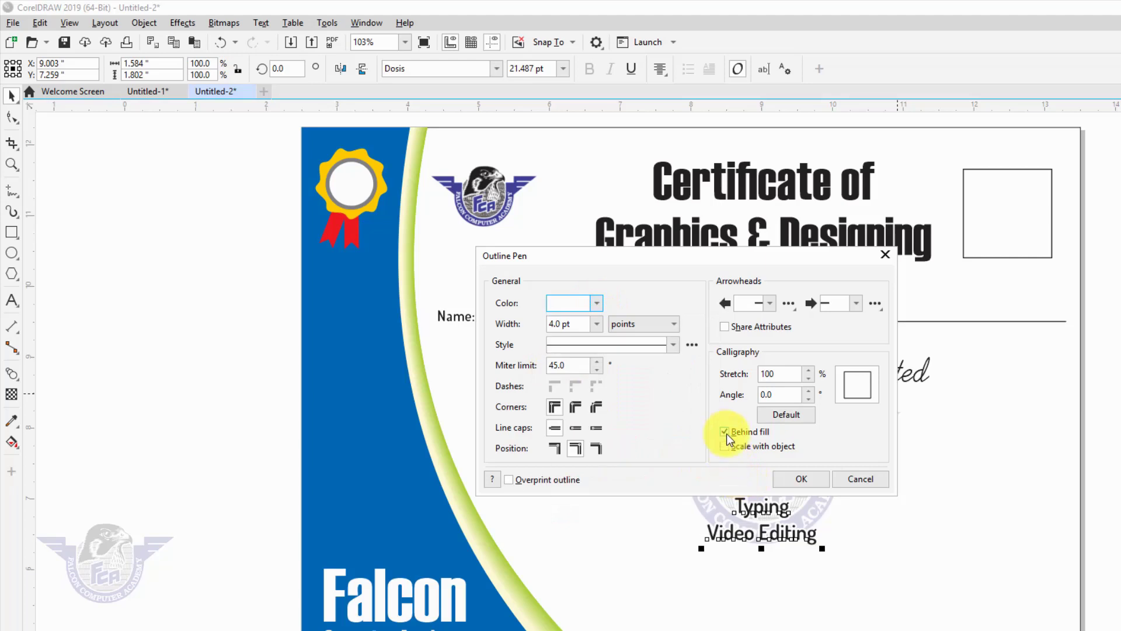
click(791, 474)
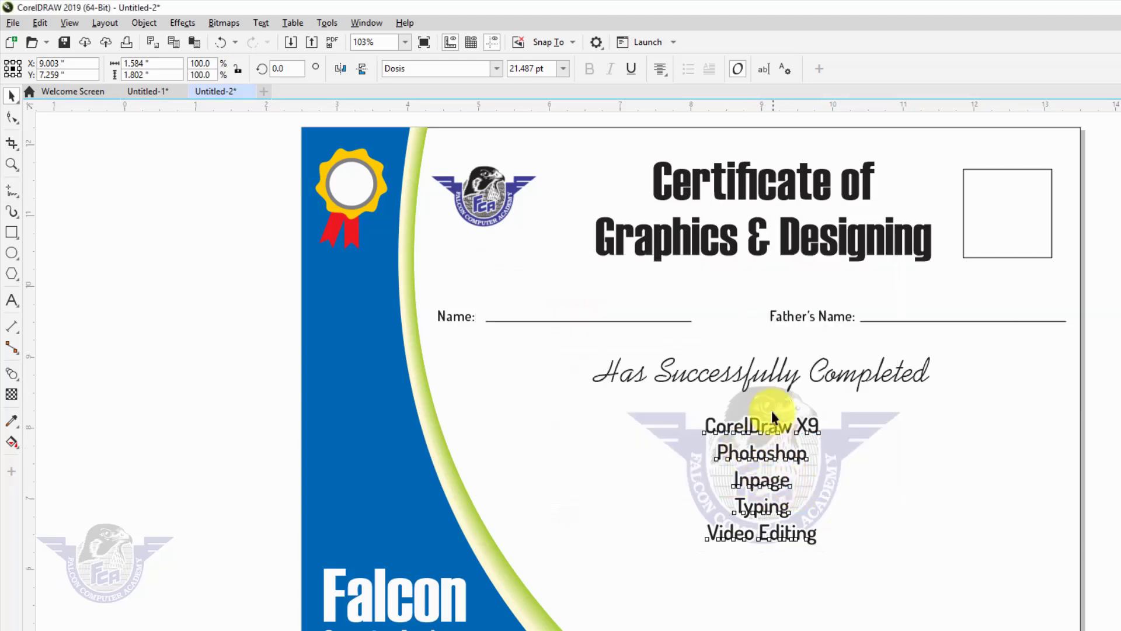
key(z)
drag(579, 382, 919, 556)
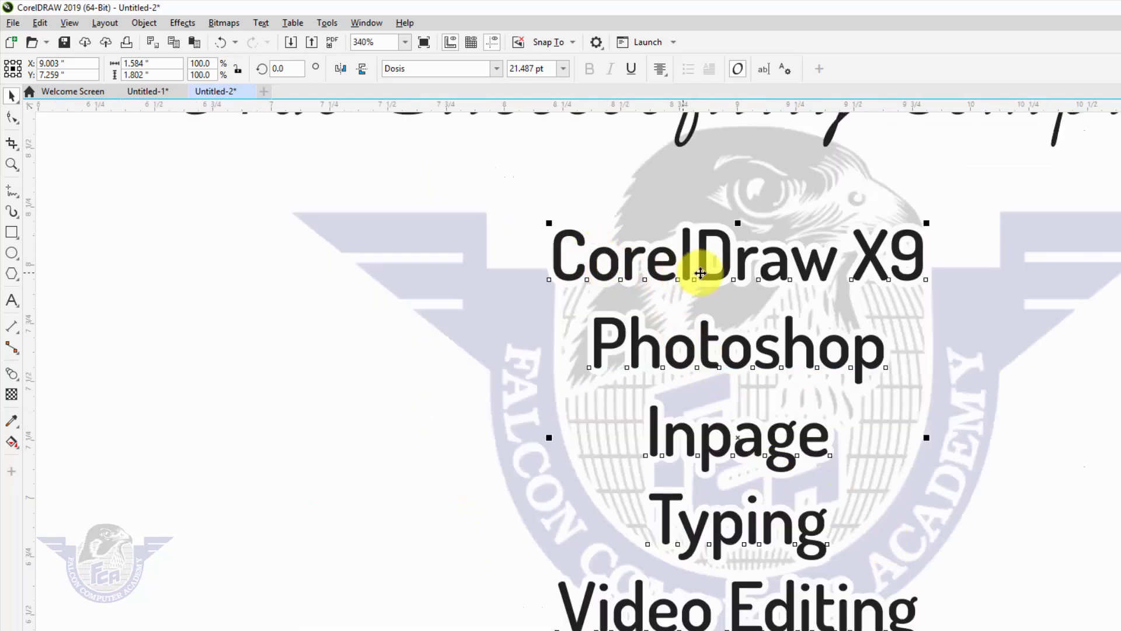
key(F3)
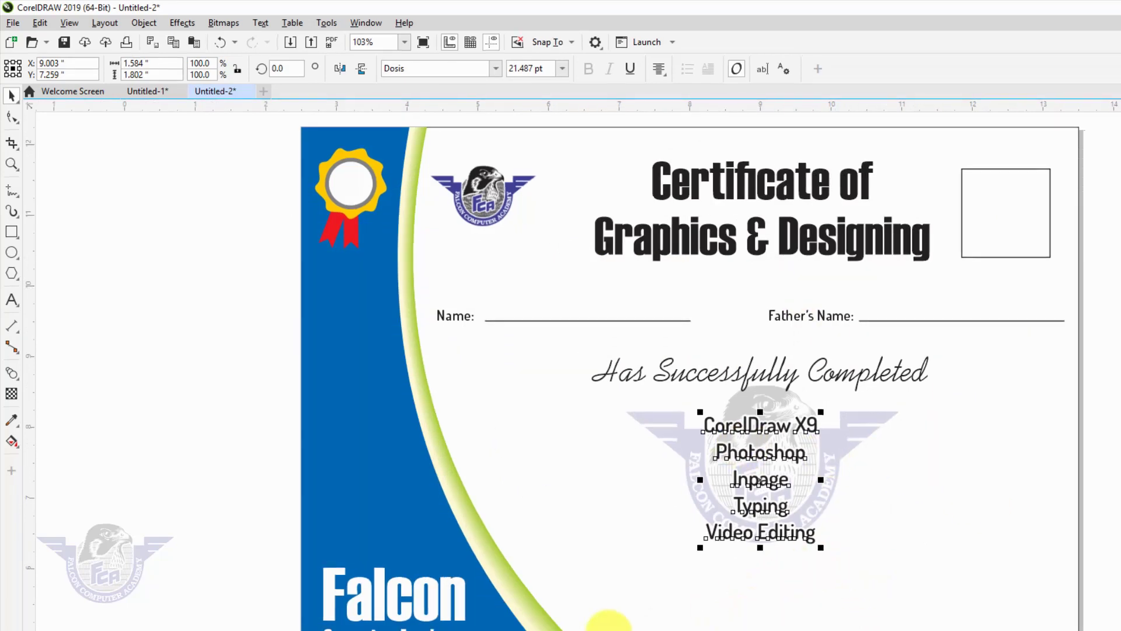
- Copy the Name label and its line to the bottom of the certificate and shorten the line
click(458, 315)
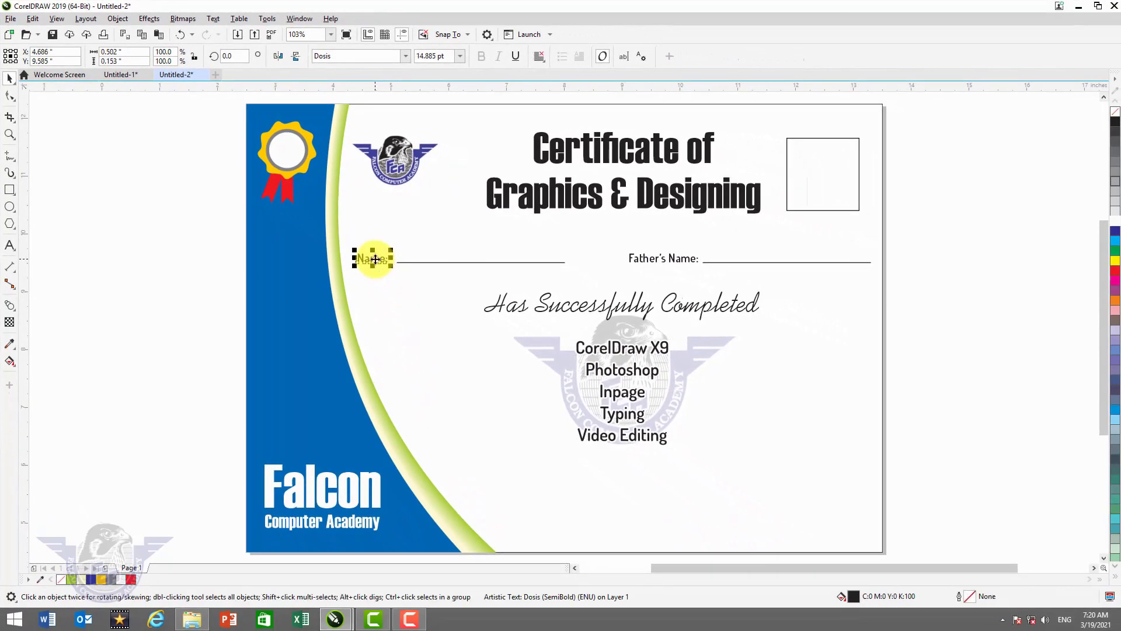
shift+click(429, 262)
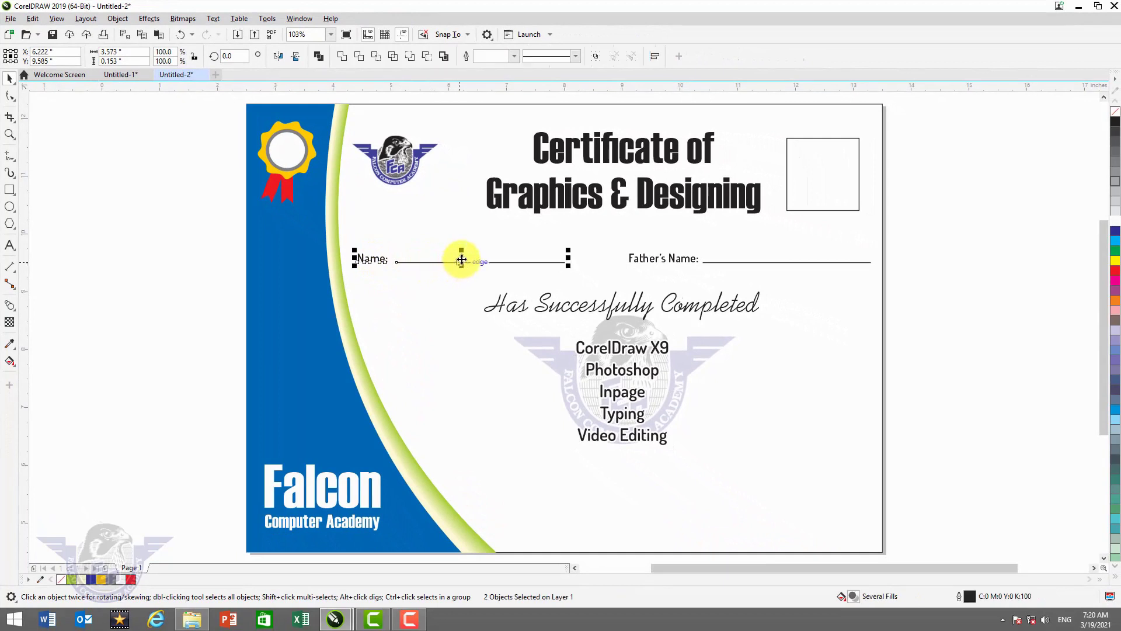
drag(461, 259, 630, 489)
click(684, 484)
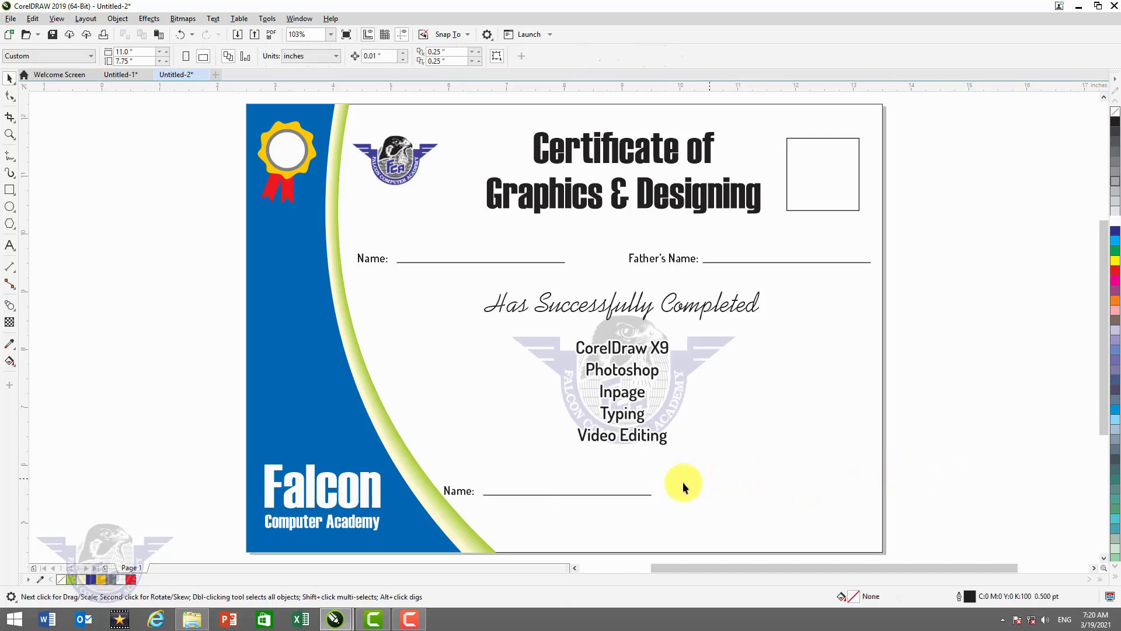
click(643, 495)
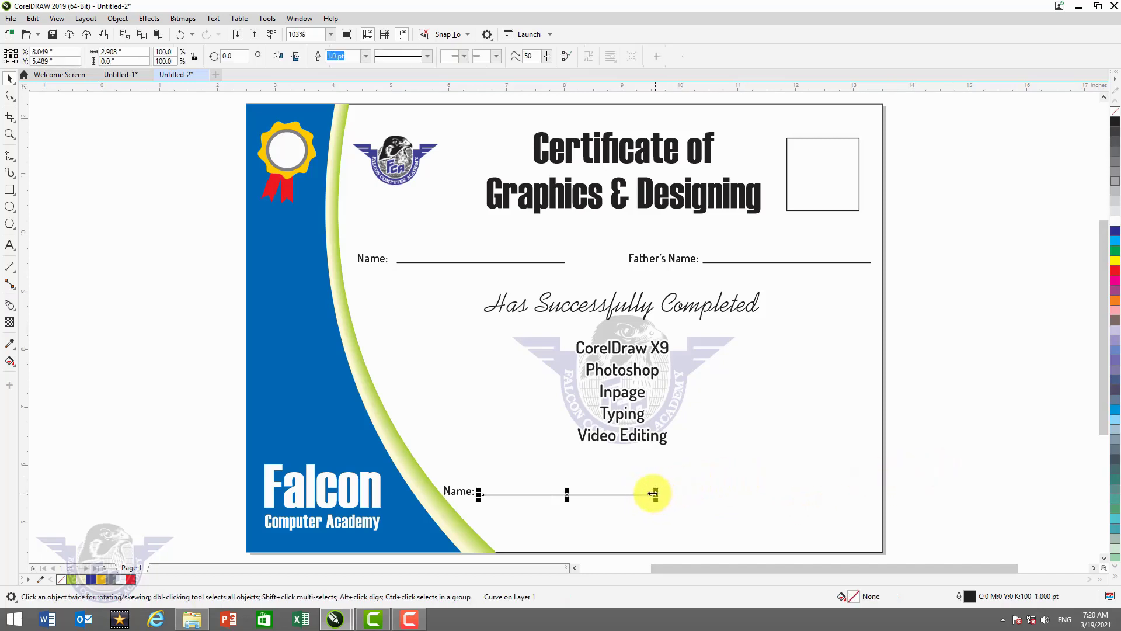
drag(652, 493, 599, 494)
- Centre the copied label beneath the short line and retype it as Instructor
drag(460, 489, 534, 513)
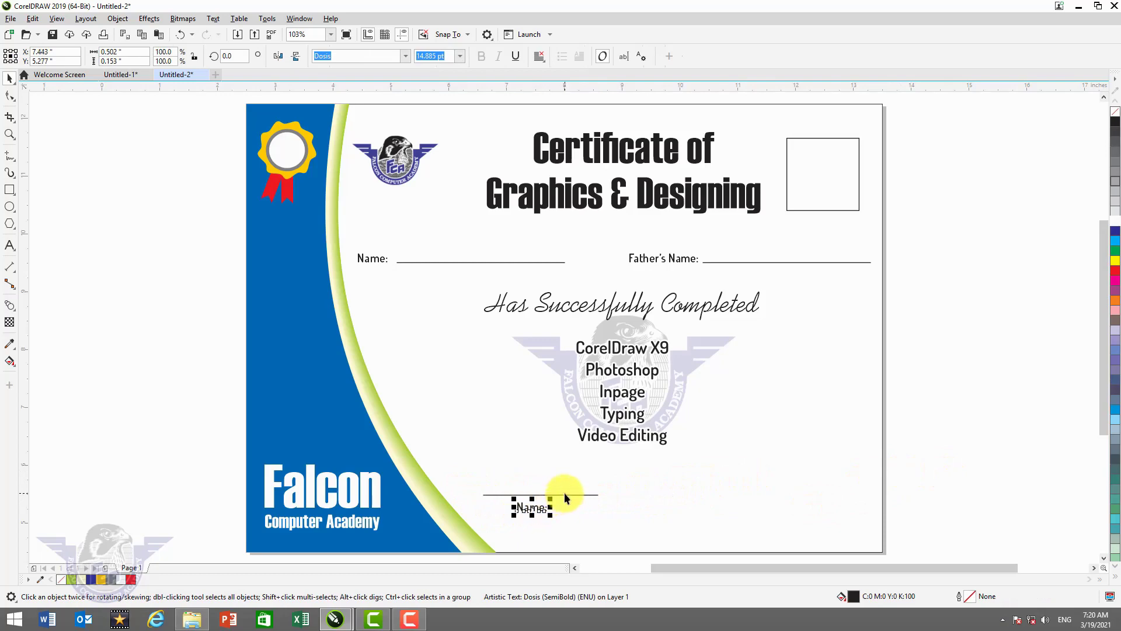
shift+click(584, 494)
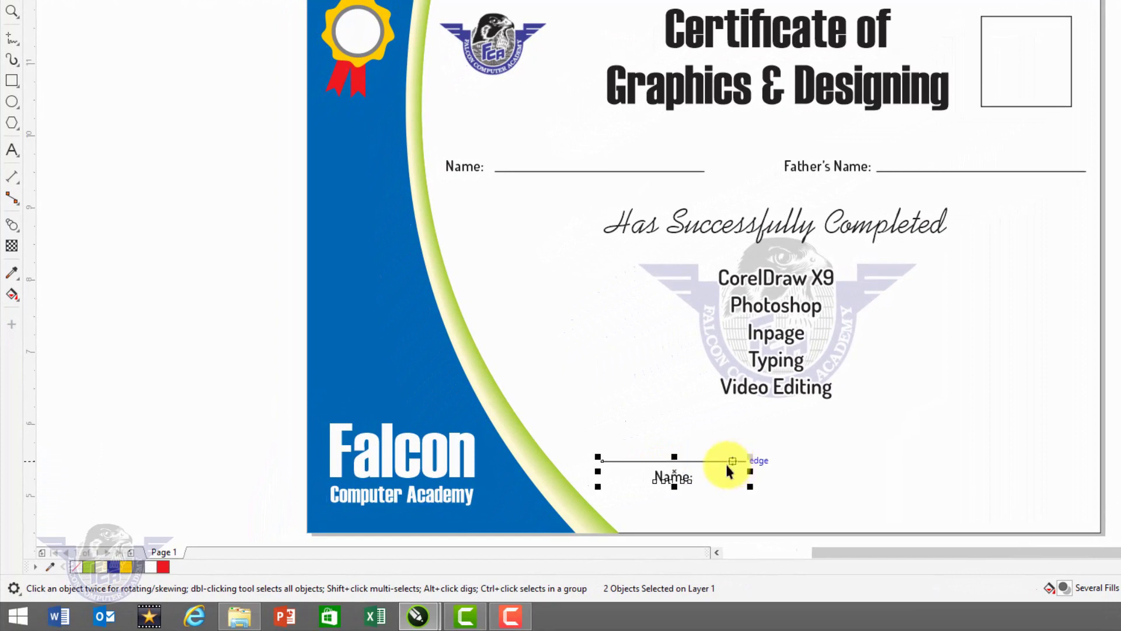
key(c)
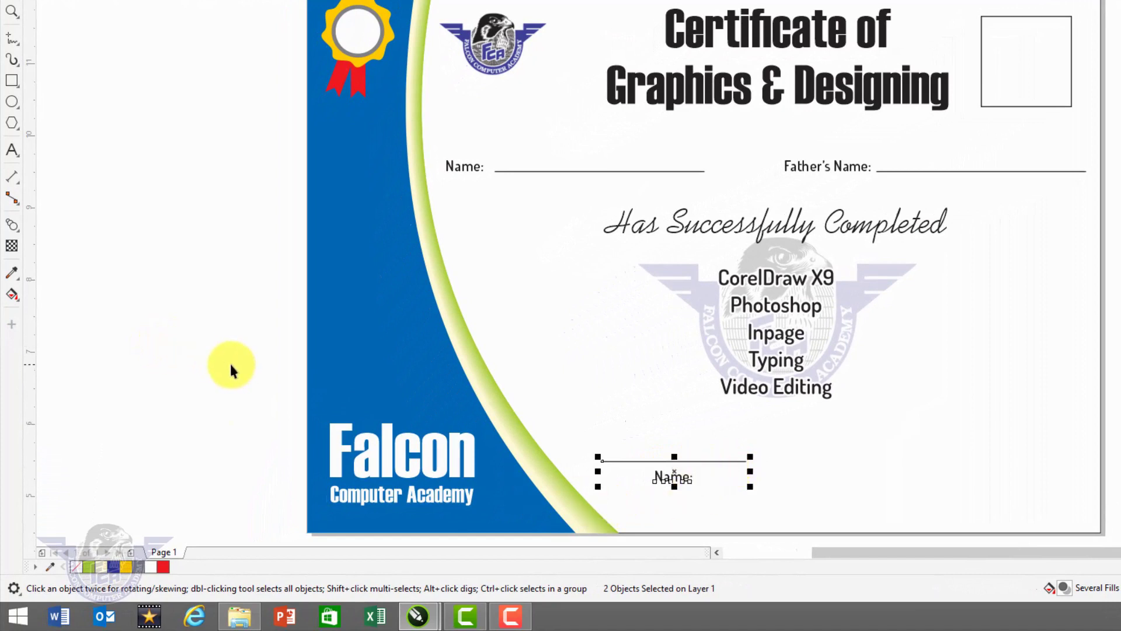
click(230, 362)
double_click(681, 476)
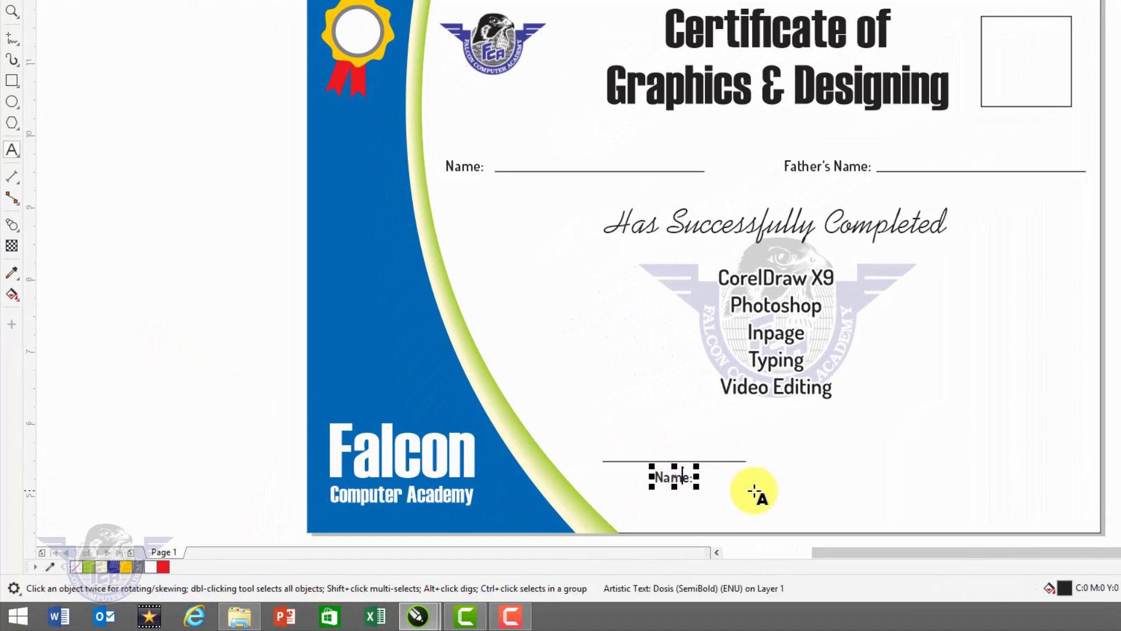
key(ctrl+a)
key(BackSpace)
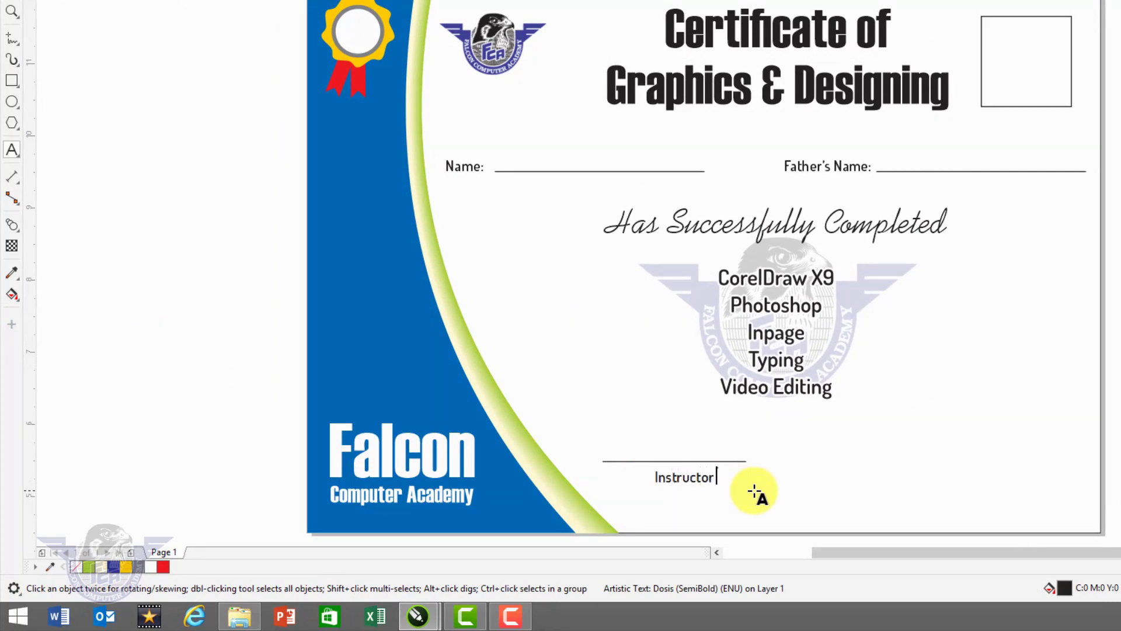
key(ctrl+space)
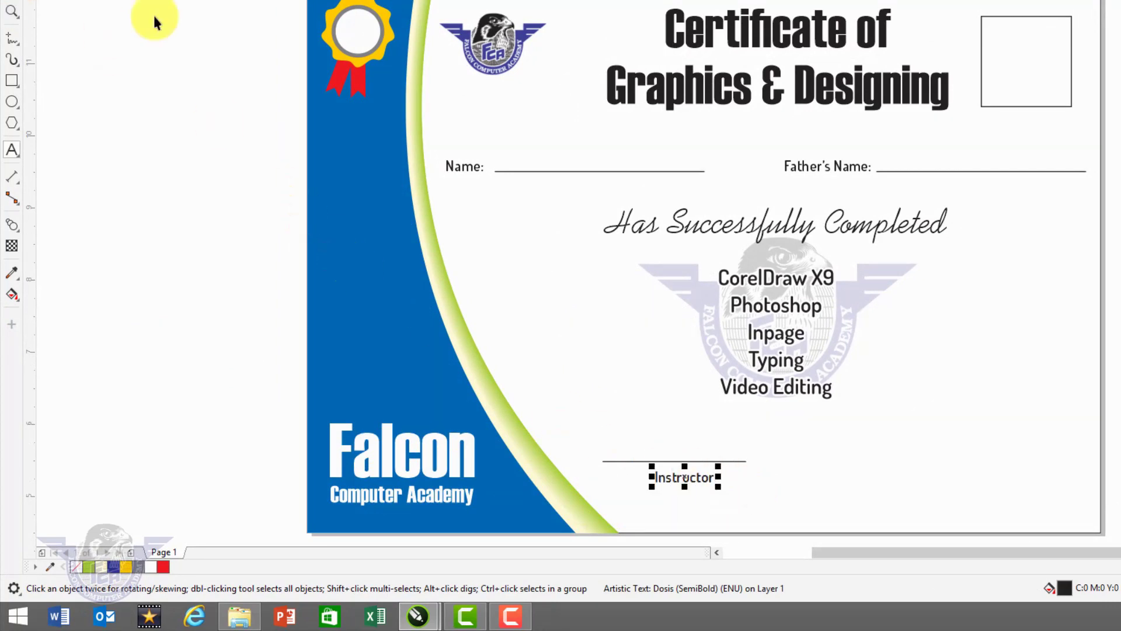
- Copy the Instructor line and label across to the lower right of the certificate
shift+click(741, 460)
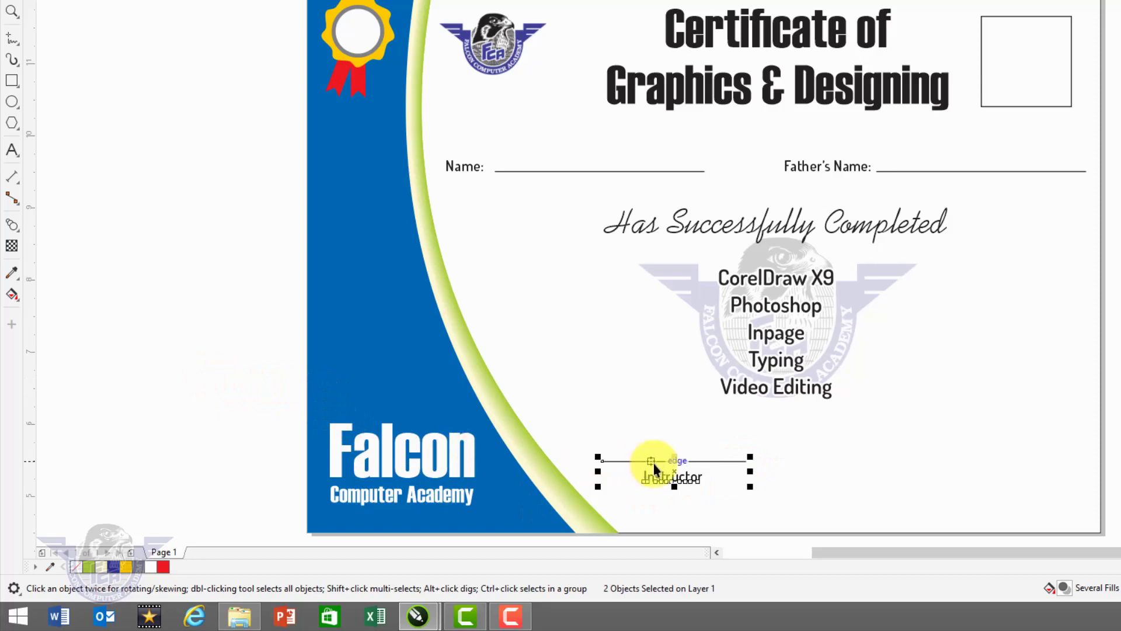
drag(676, 472, 962, 464)
click(1000, 464)
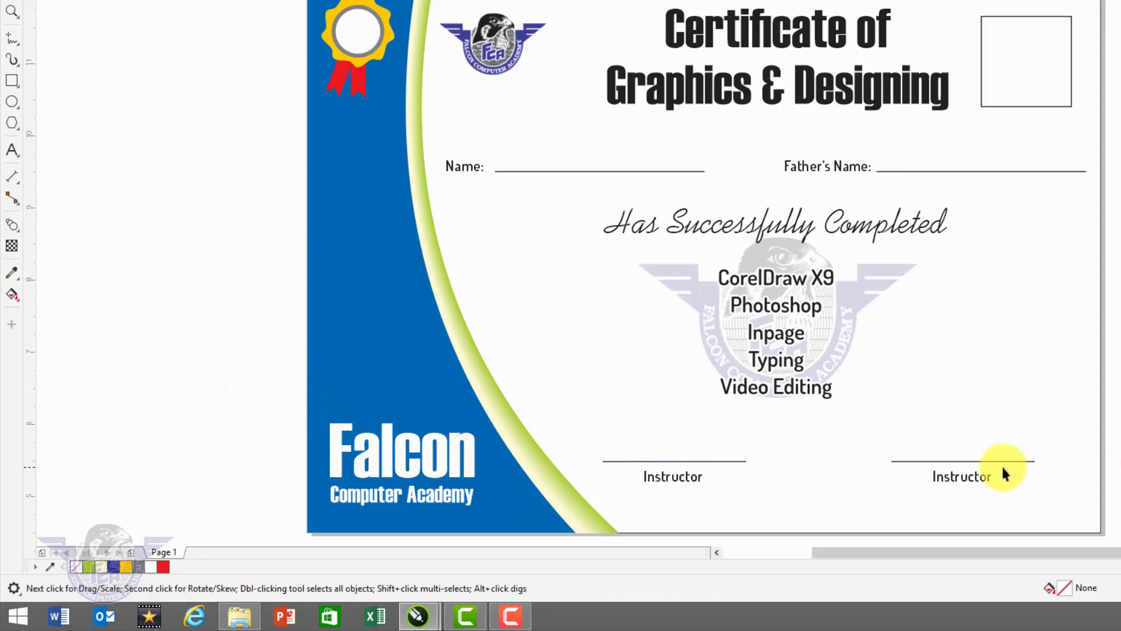
- Retype the right-hand copy's label as Director, fixing the typos
double_click(974, 475)
double_click(977, 475)
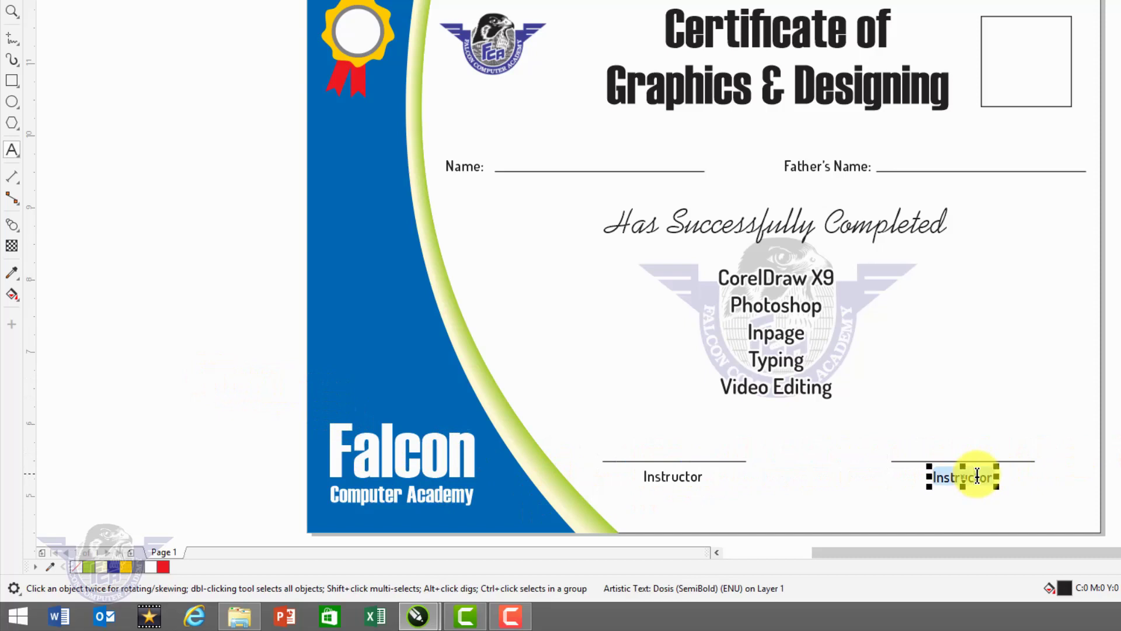
text(Dircotr)
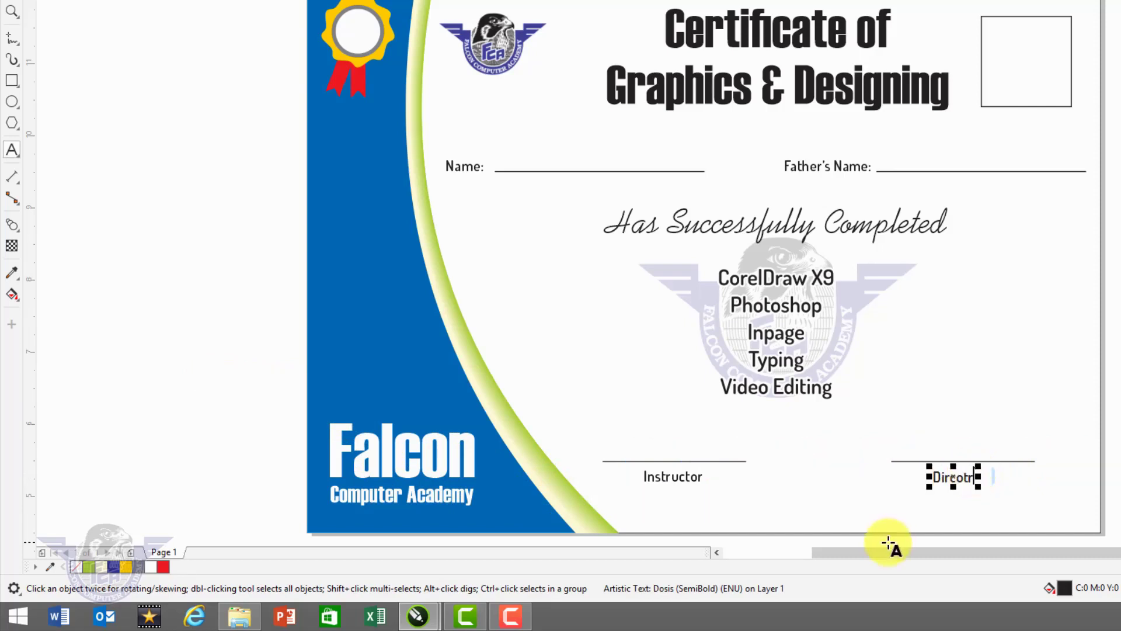
key(BackSpace)
key(BackSpace)
key(BackSpace)
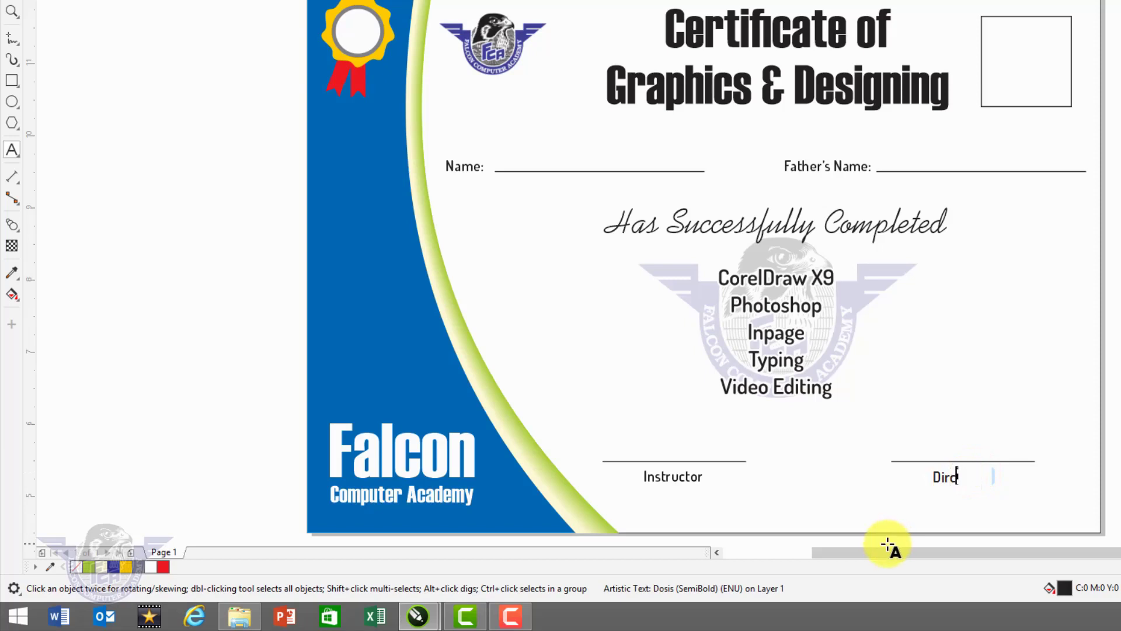
text(tor)
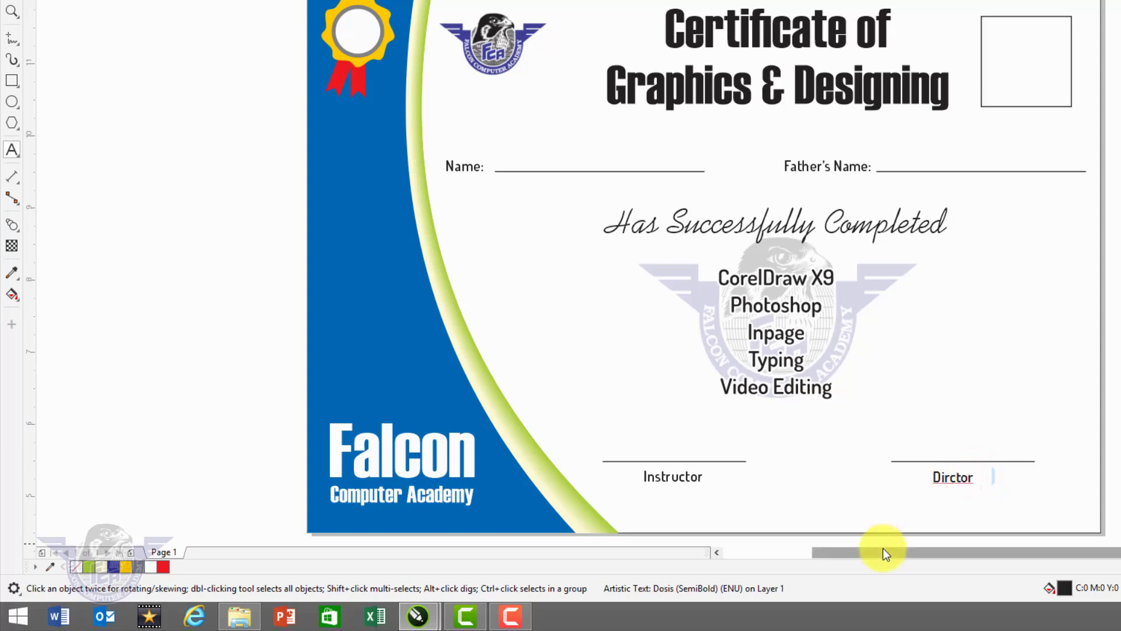
click(946, 485)
text(e)
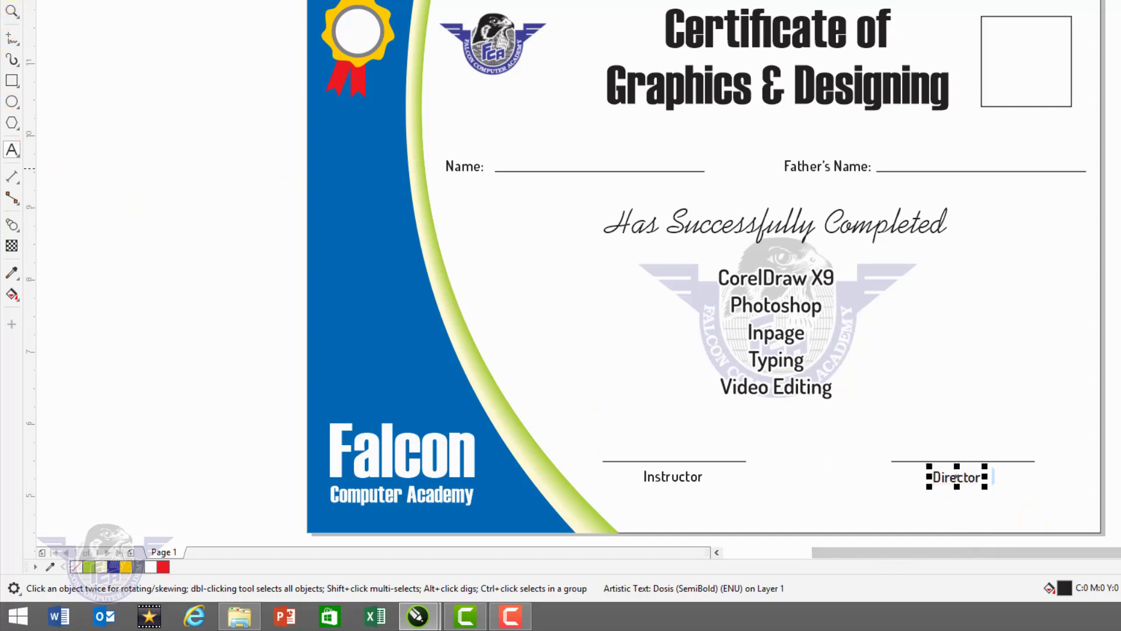
key(ctrl+space)
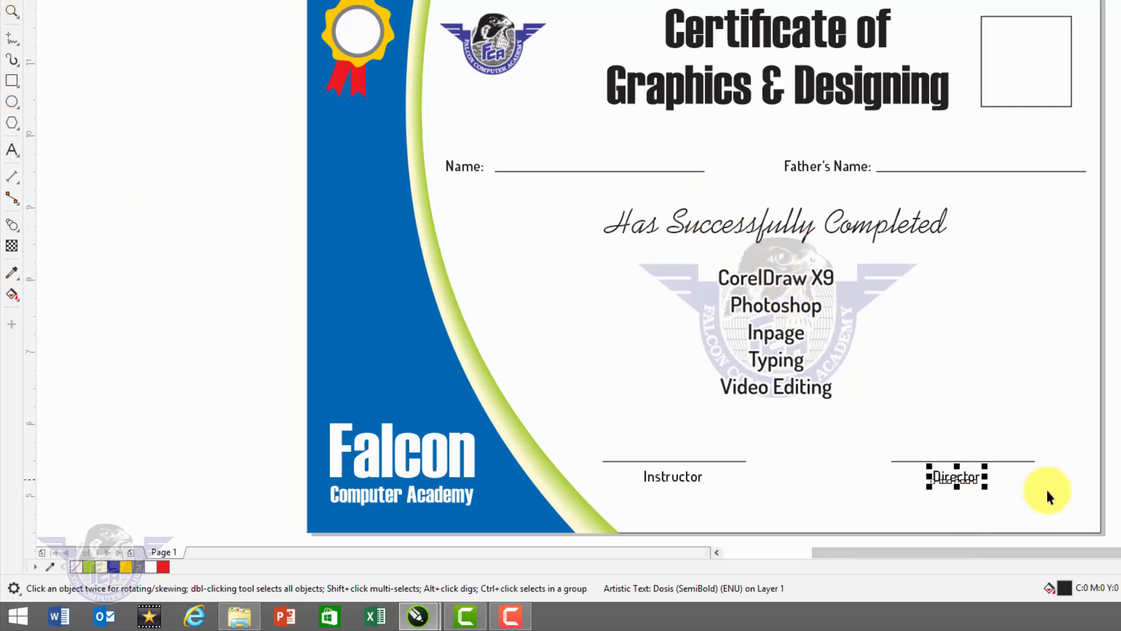
shift+click(1029, 461)
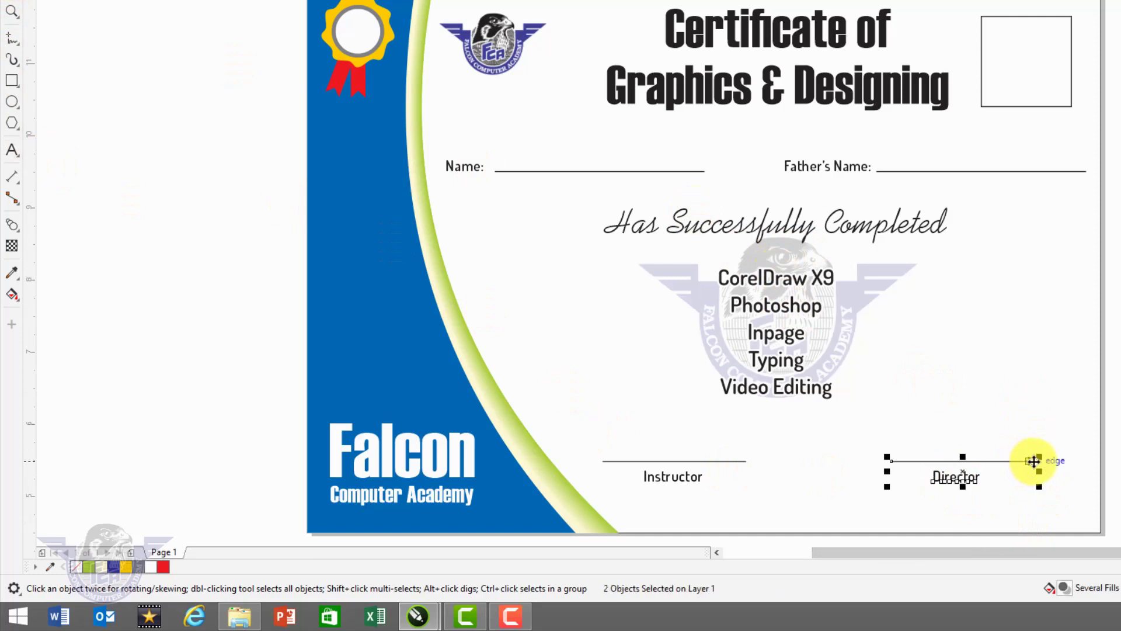
key(Escape)
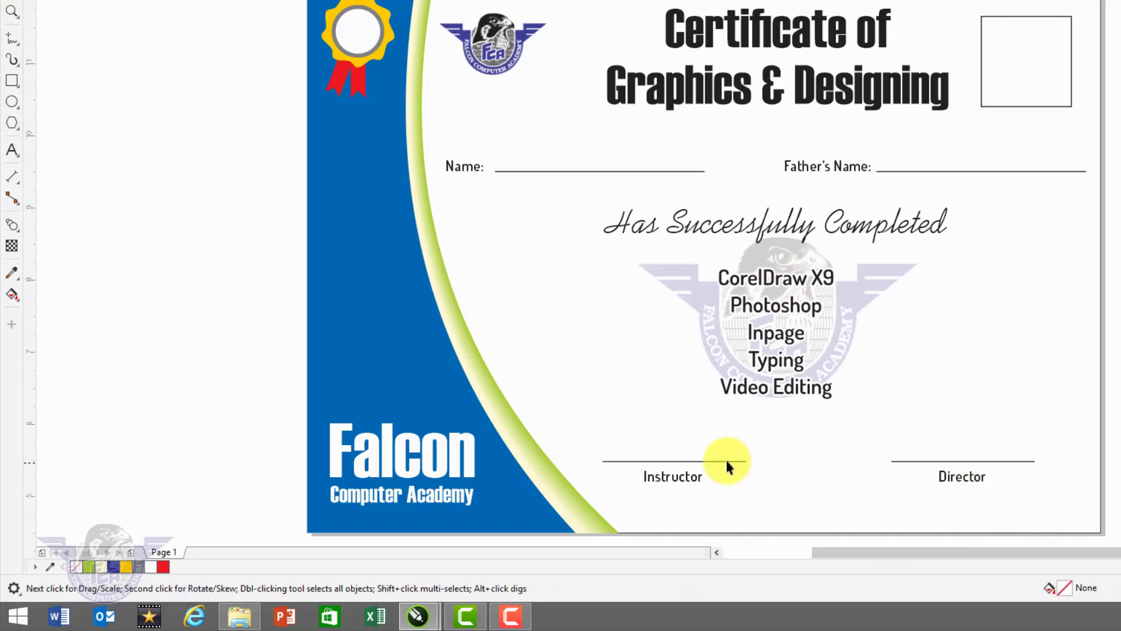
- Copy the Instructor label below the course list and retype it as 'During the course session' with a date
click(664, 477)
drag(666, 476, 764, 420)
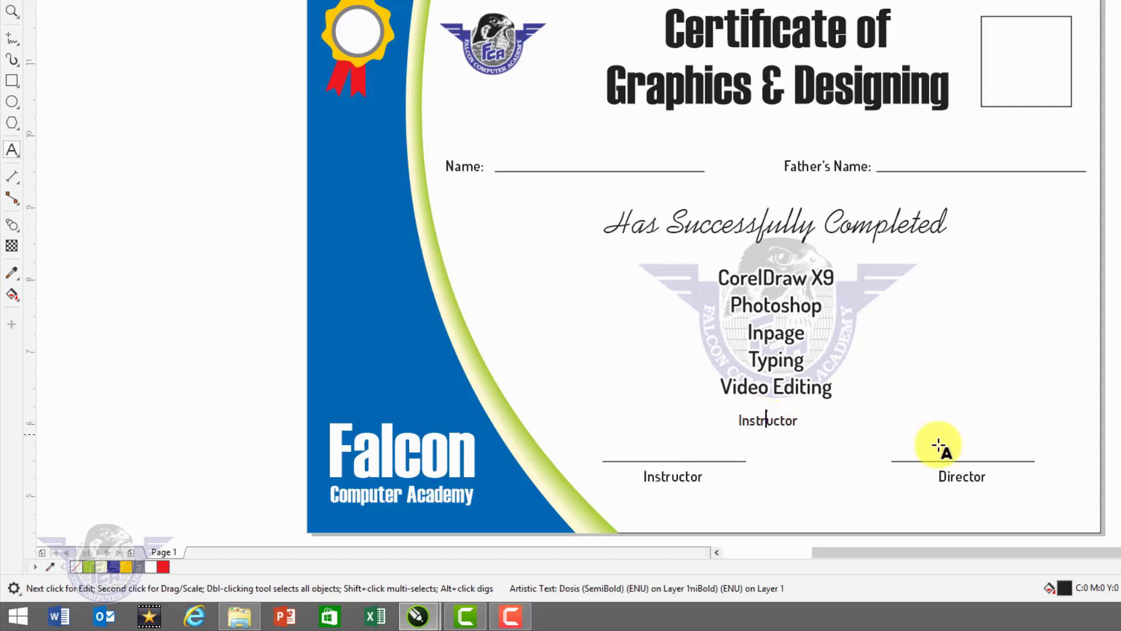
key(F8)
key(ctrl+a)
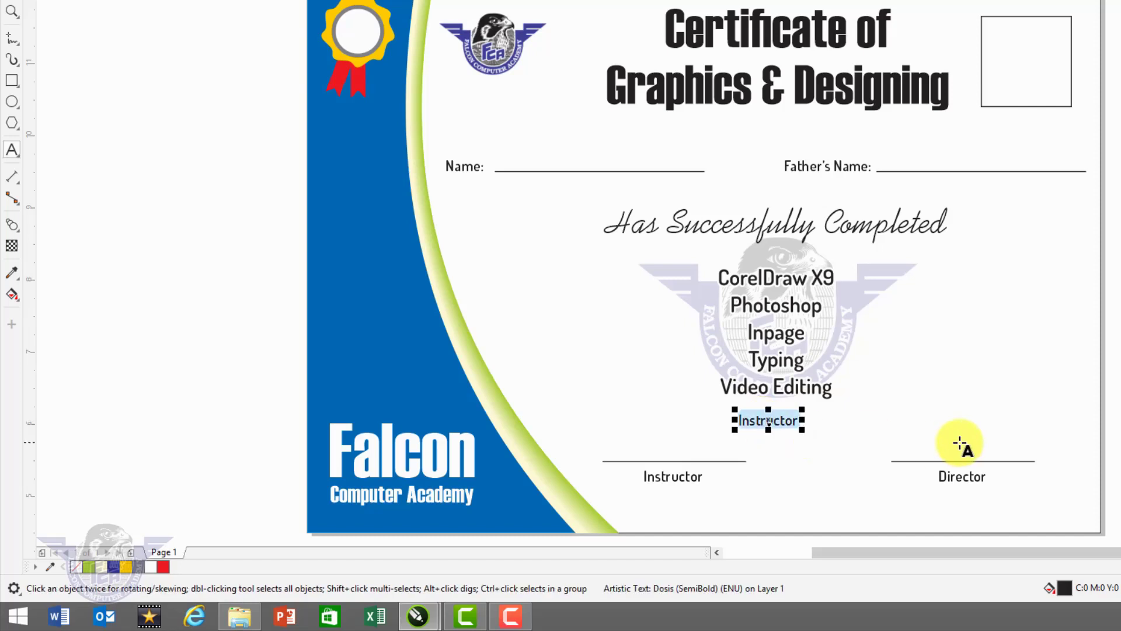
text(Duri)
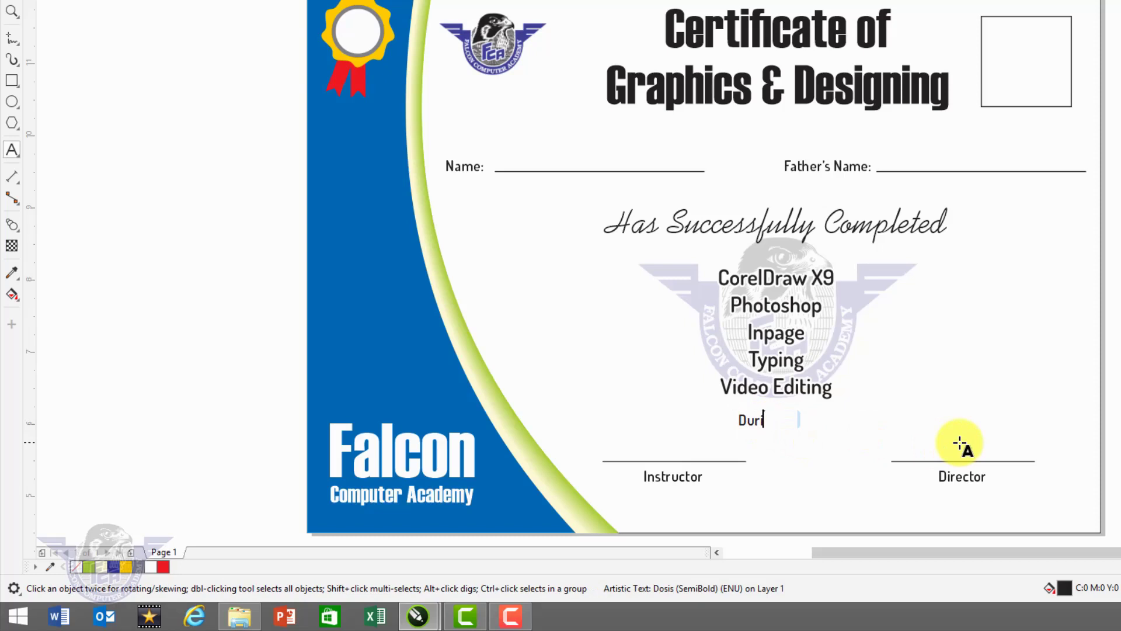
key(BackSpace)
key(BackSpace)
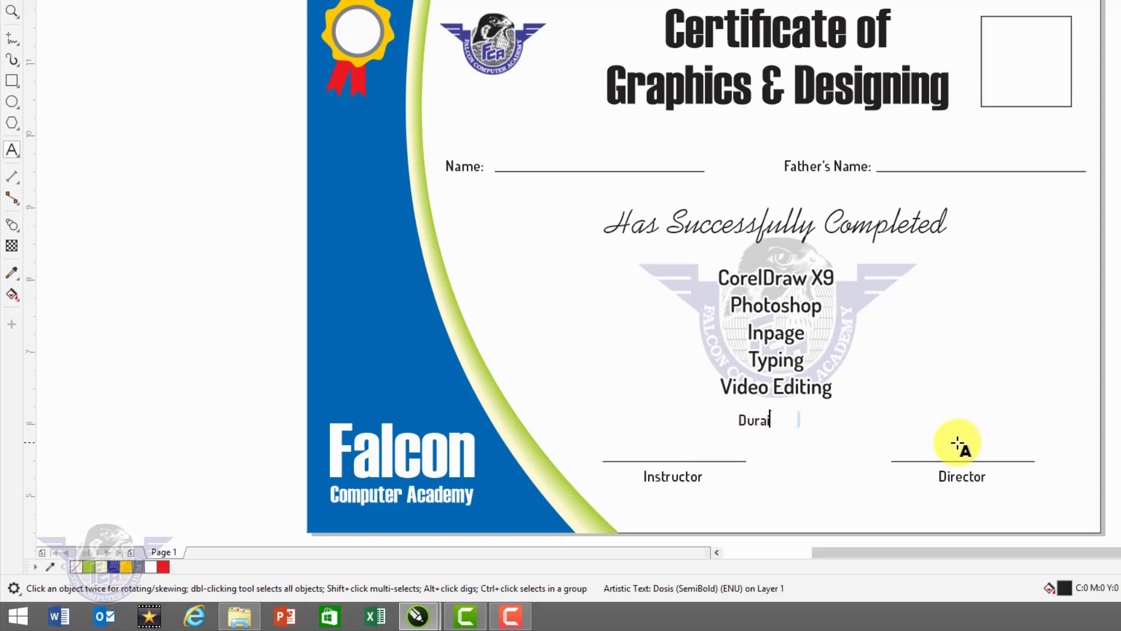
text(g the course session )
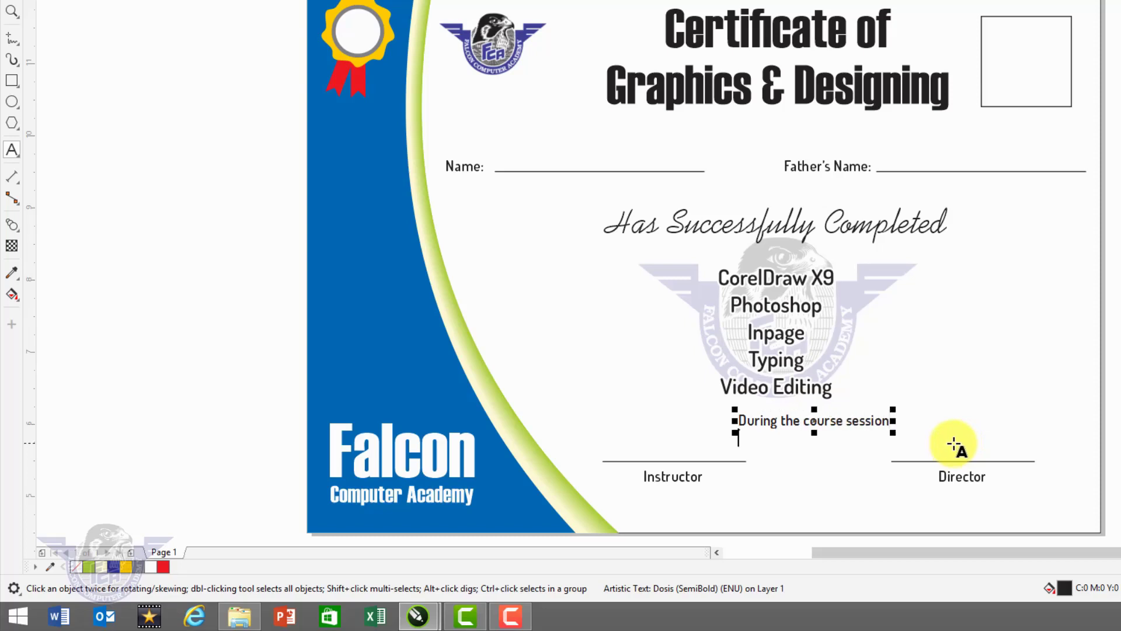
text(05-02-2020  to 05-08-2020)
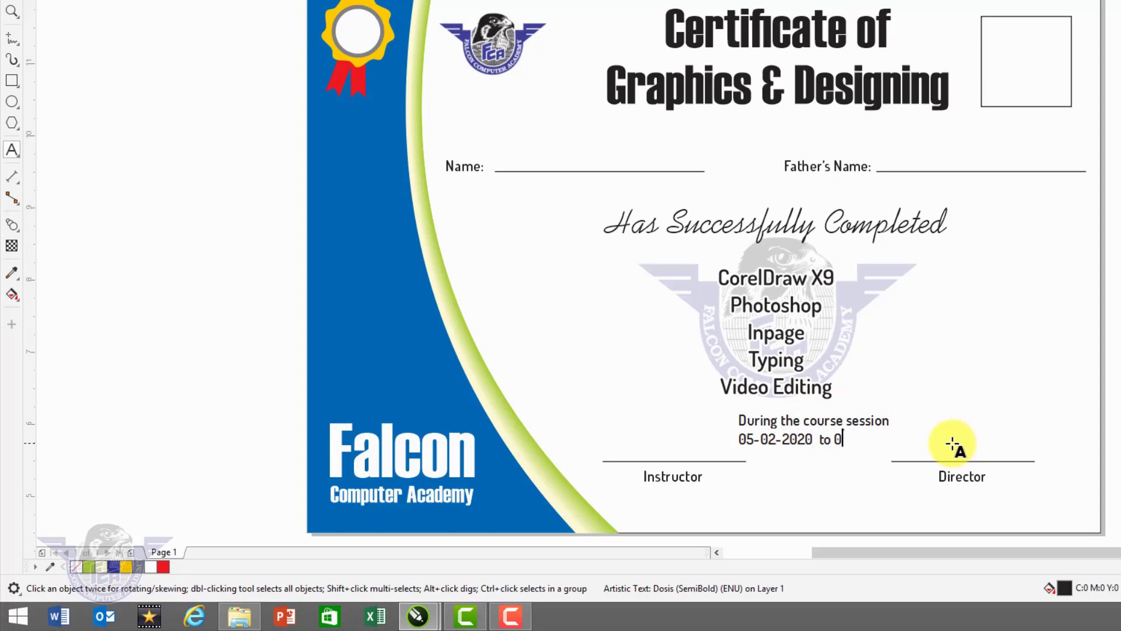
- Finish the session line so it reads '05-02-2020 to 05-08-2020' and select the text object
text(5-02-2020 to 05-08)
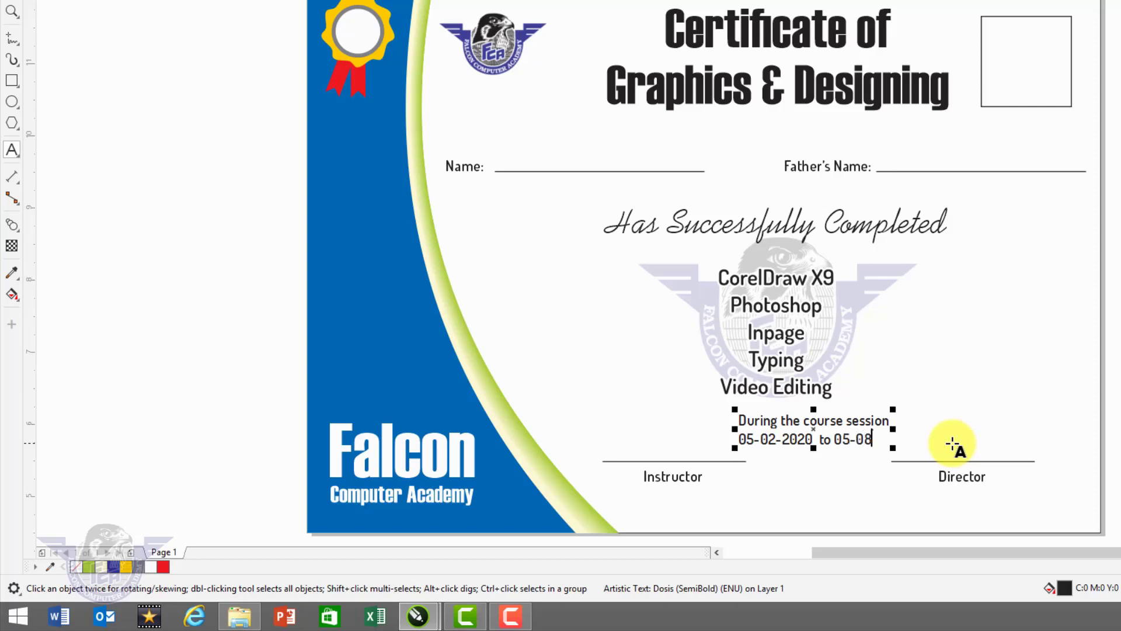
text(-2020)
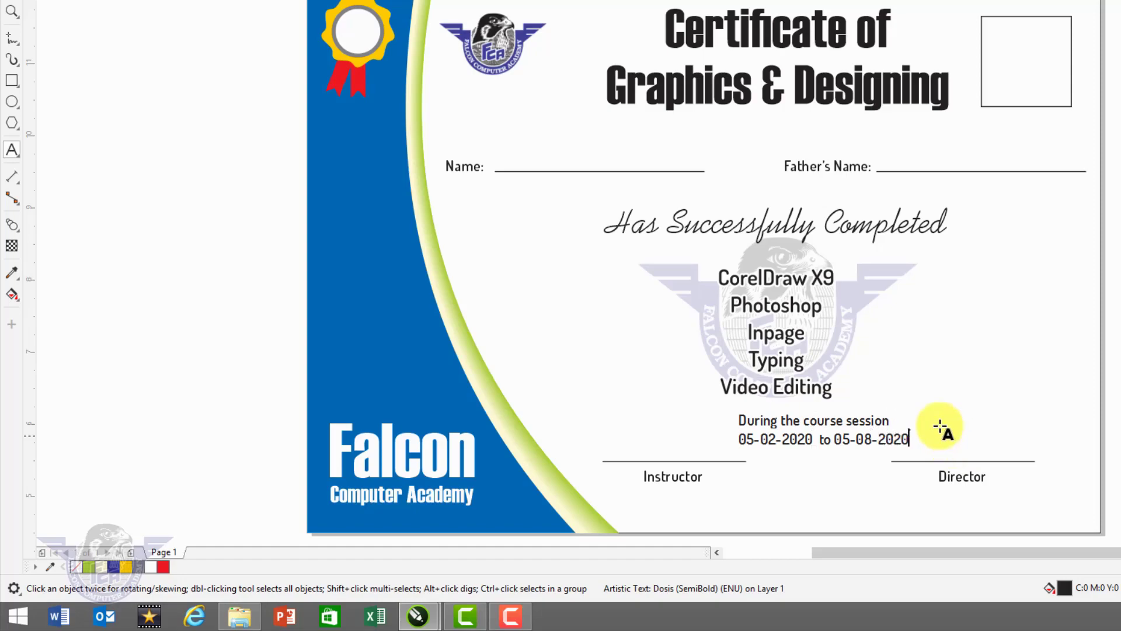
click(10, 6)
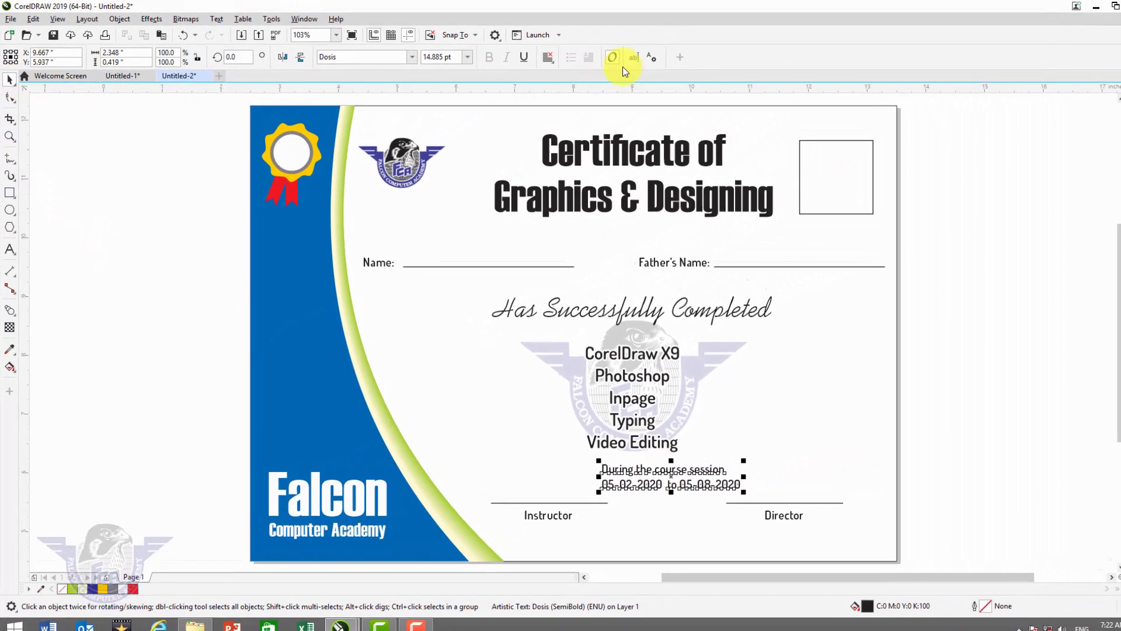
- Centre-align the date text and centre it under the course list
click(541, 52)
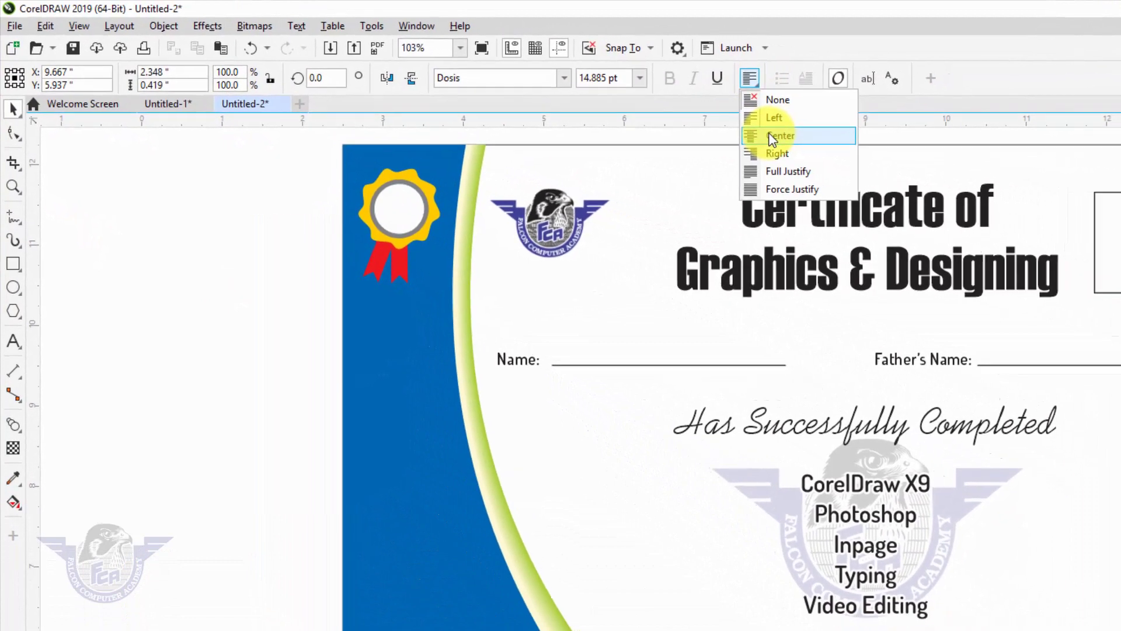
click(816, 142)
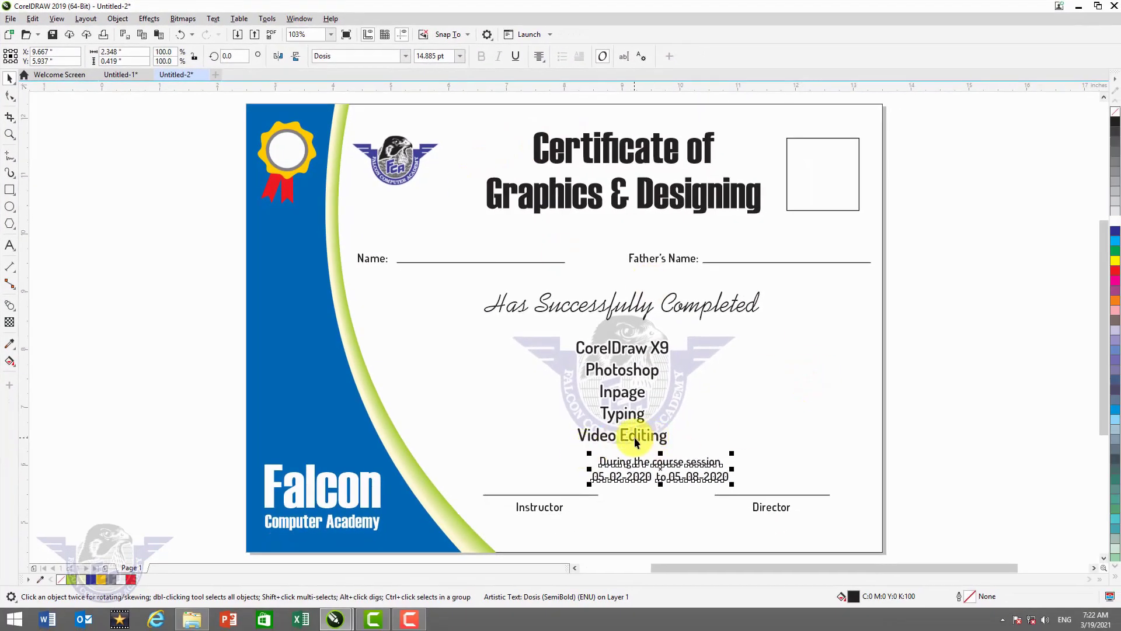
shift+click(636, 437)
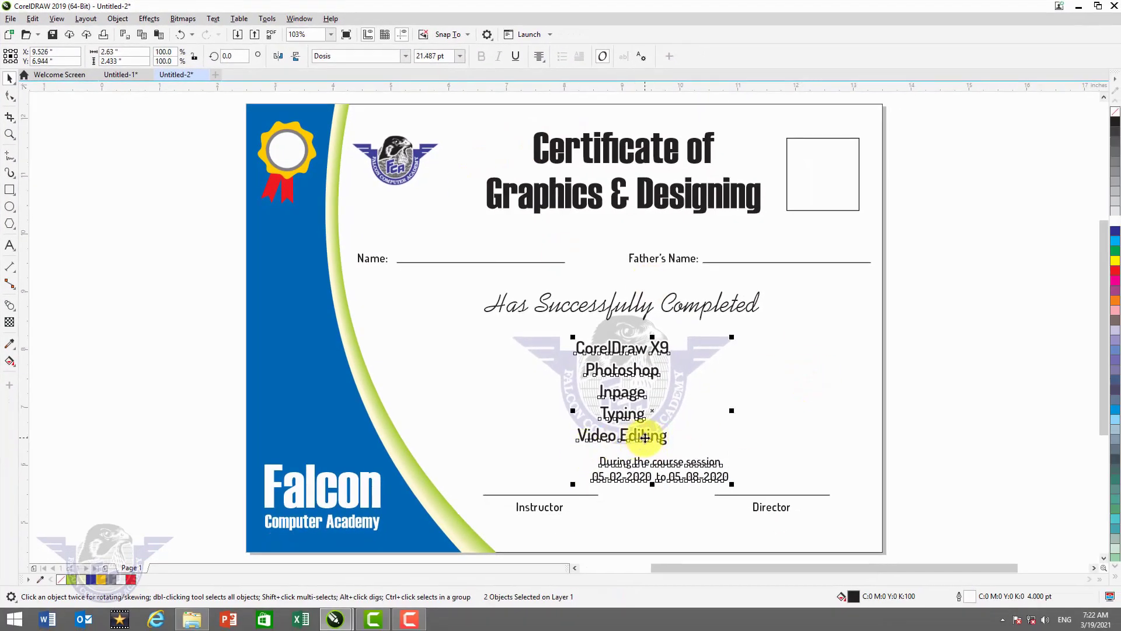
key(c)
- Shift the course list and the date text up slightly
click(800, 462)
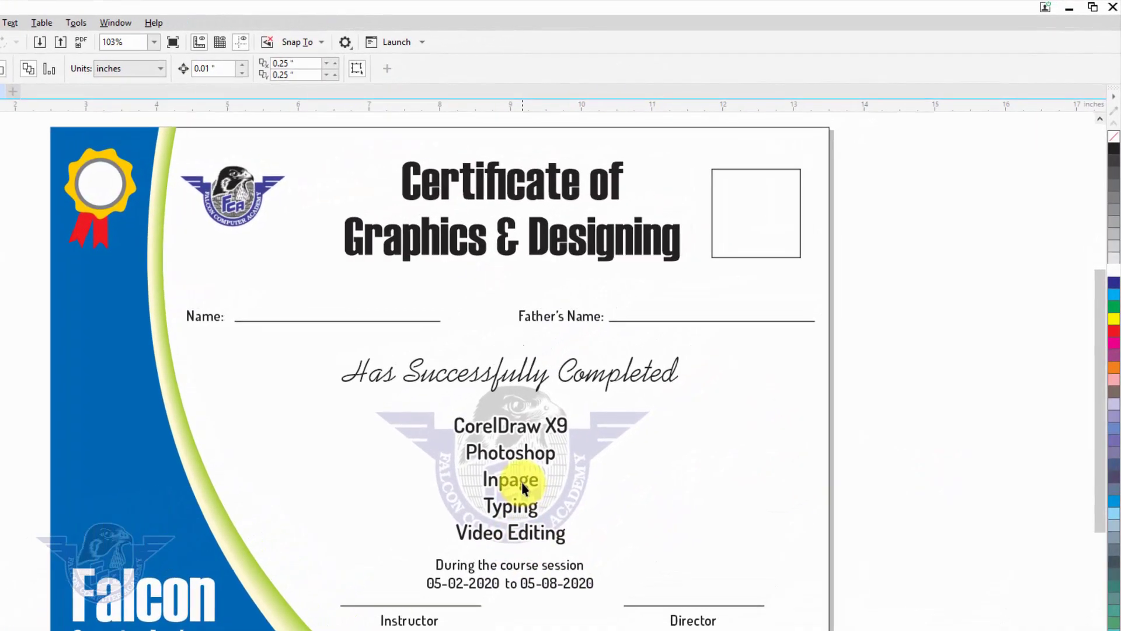
drag(521, 483, 522, 471)
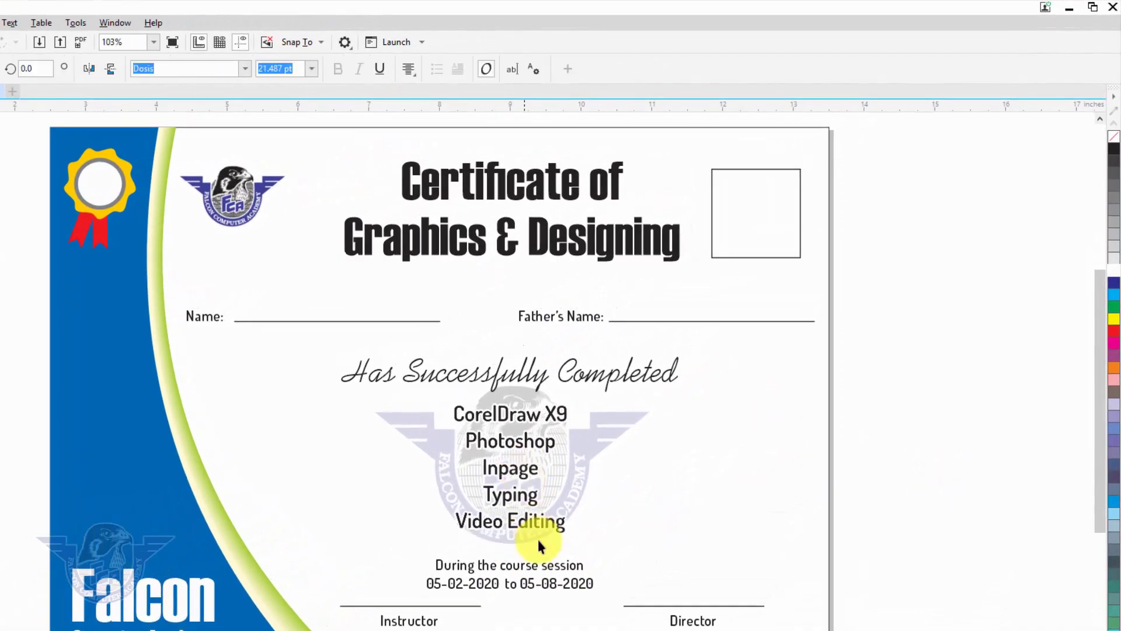
drag(521, 564, 526, 557)
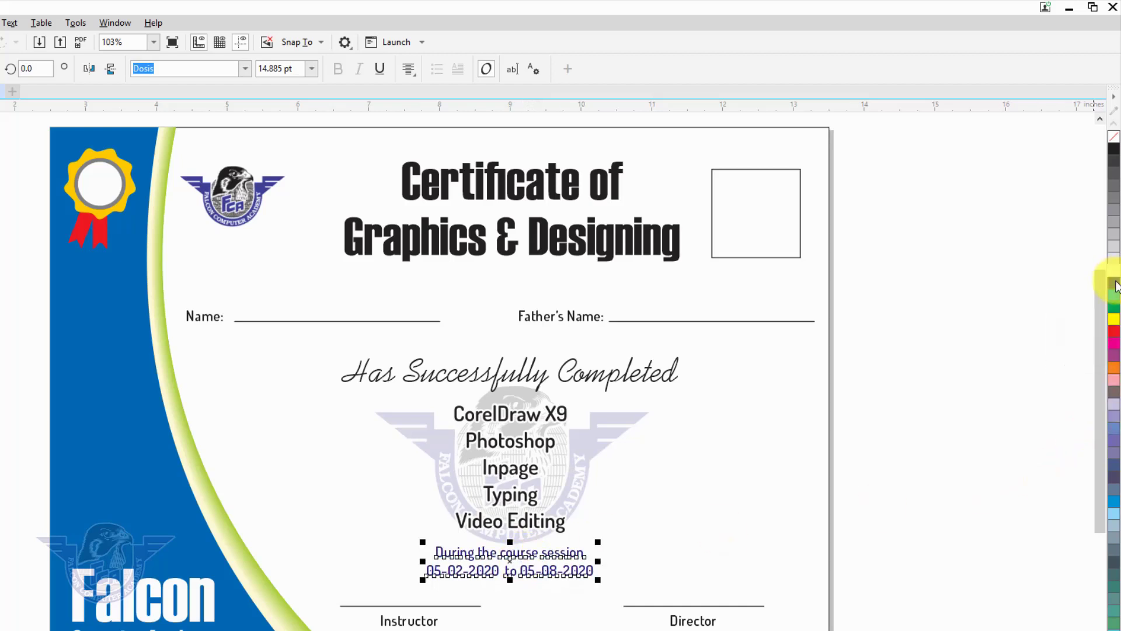
- Colour the session dates and the title dark blue, moving the title slightly left
click(1113, 282)
drag(599, 245, 581, 245)
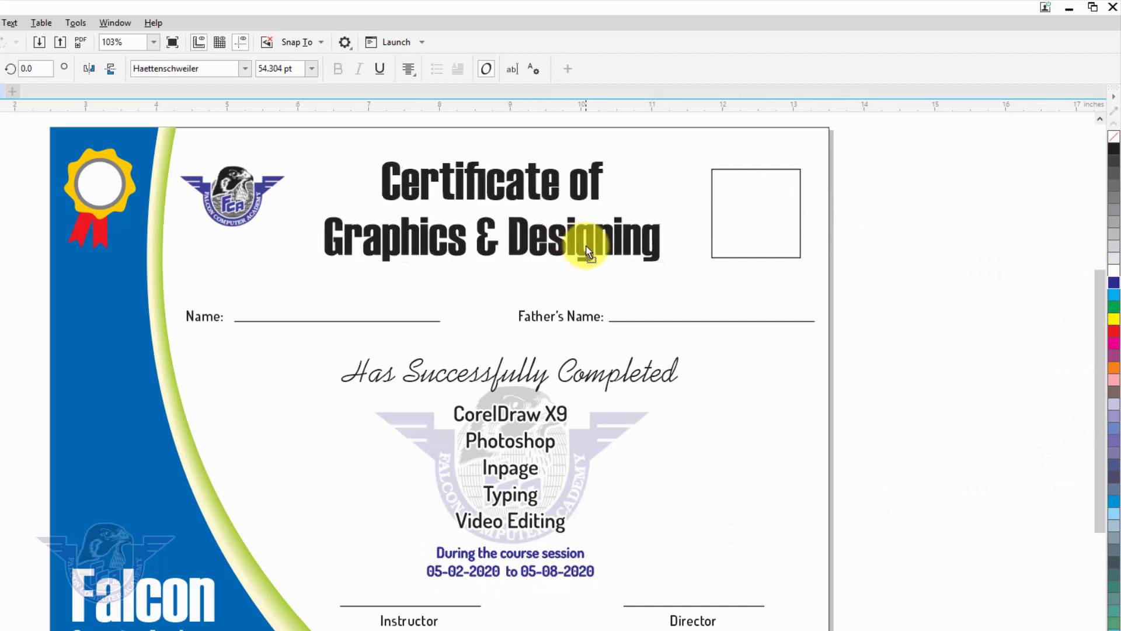
click(1114, 283)
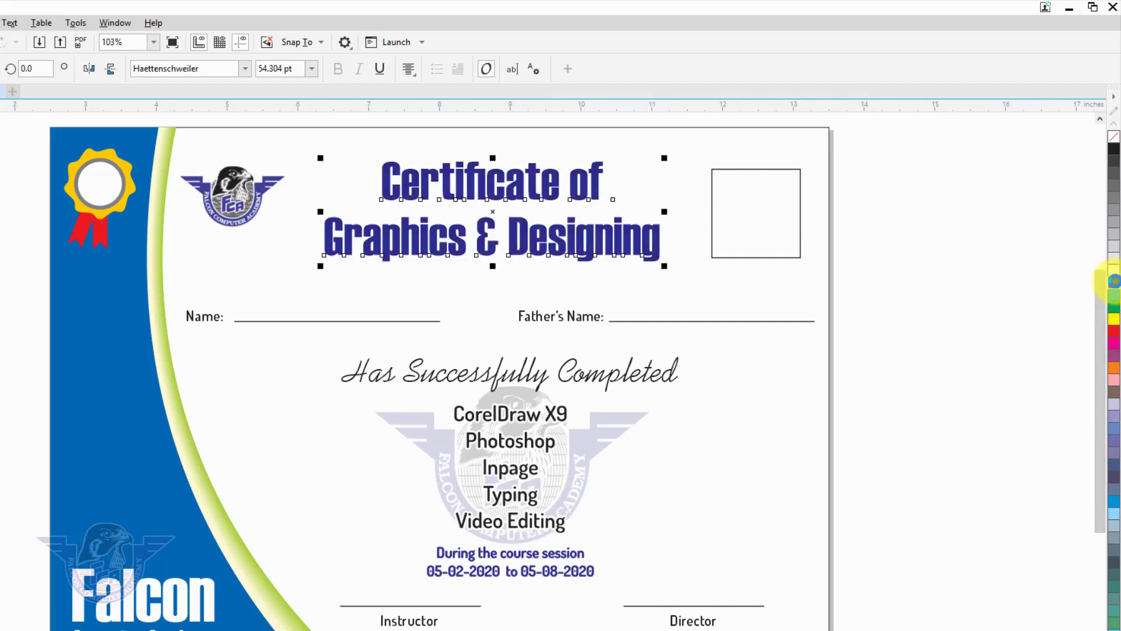
click(950, 321)
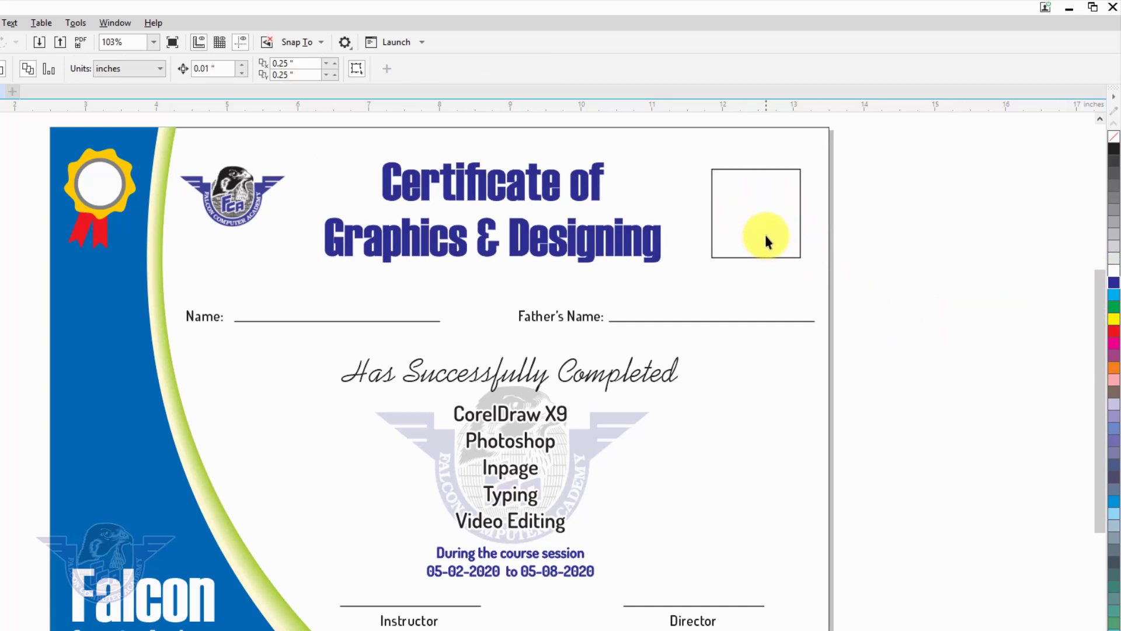
- Import the photo 09.jpg from the Desktop's certificates folder
right_click(880, 217)
click(919, 297)
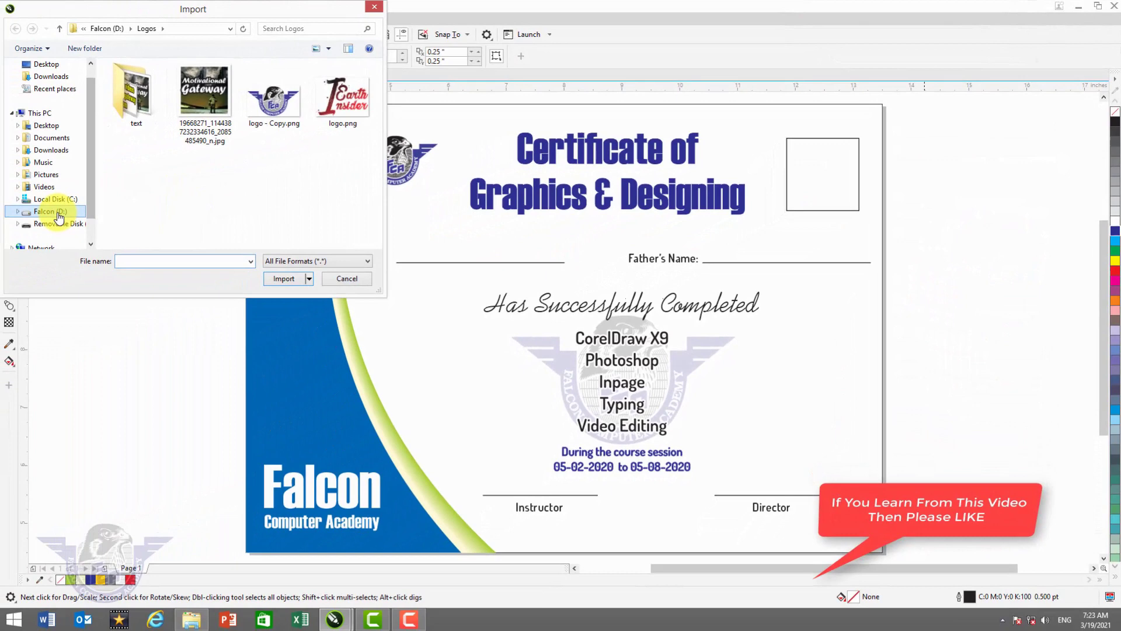
click(58, 217)
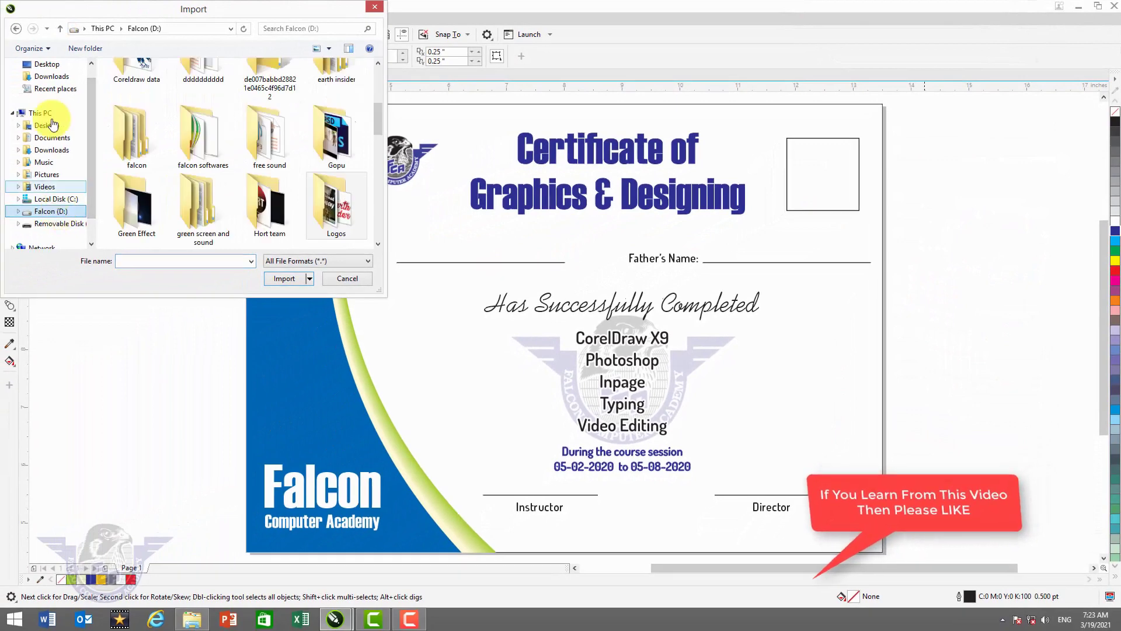
scroll(89, 85, up, 1)
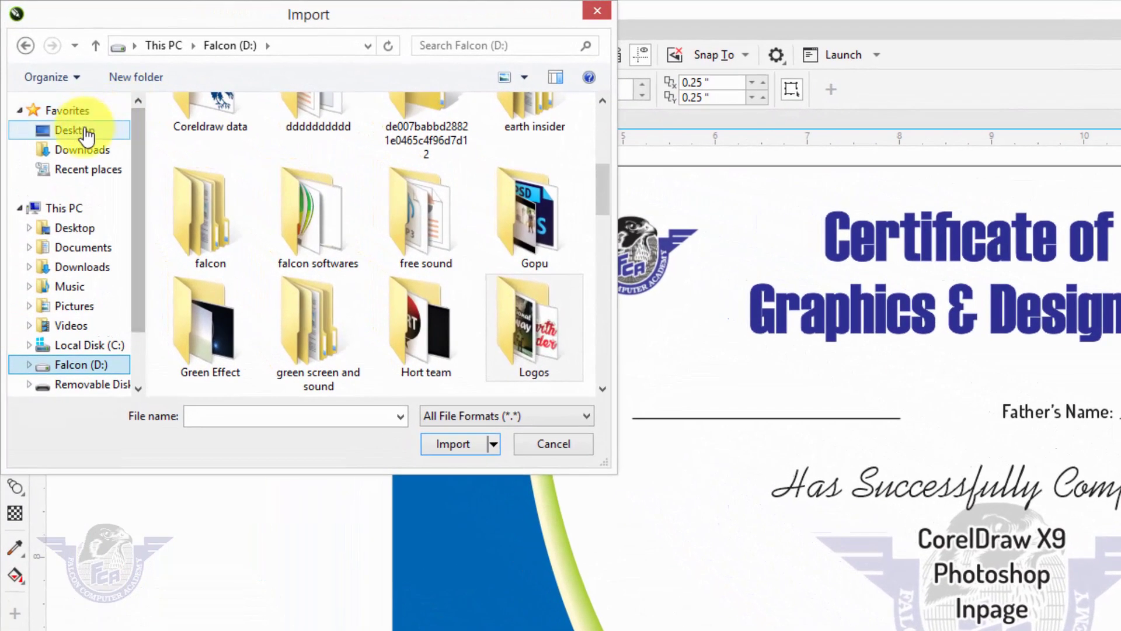
click(87, 134)
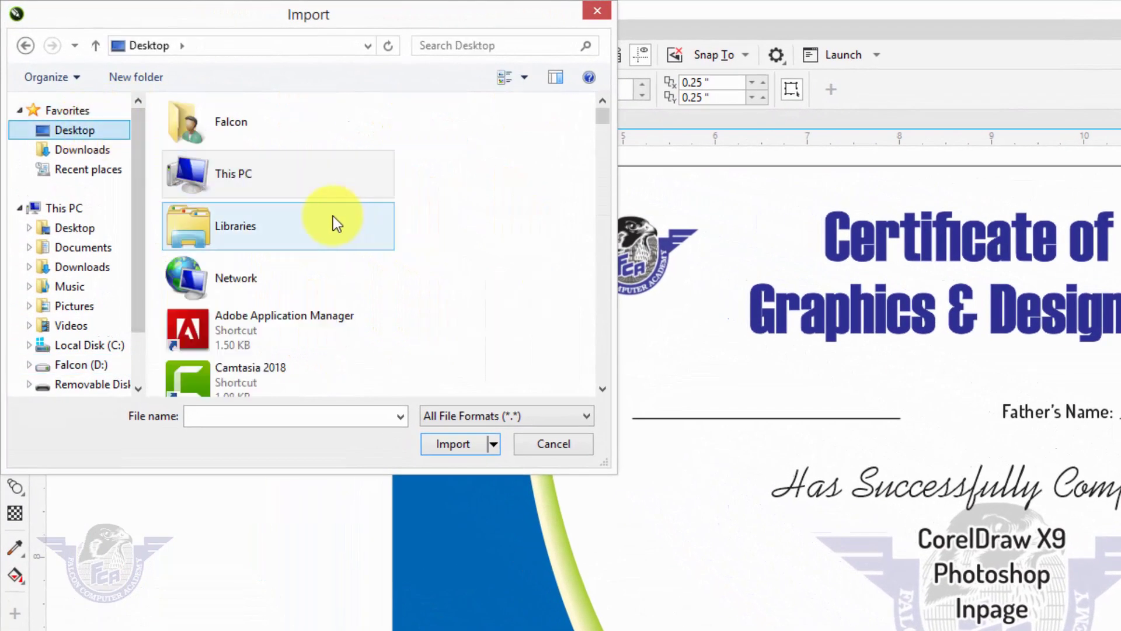
click(198, 222)
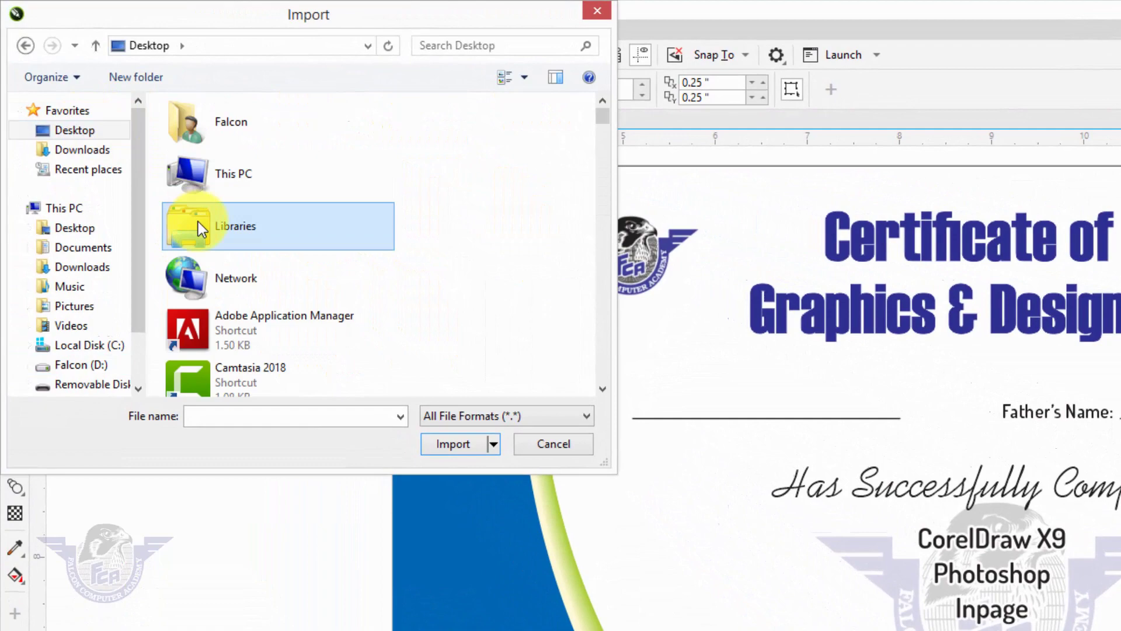
text(ce)
key(Return)
click(207, 166)
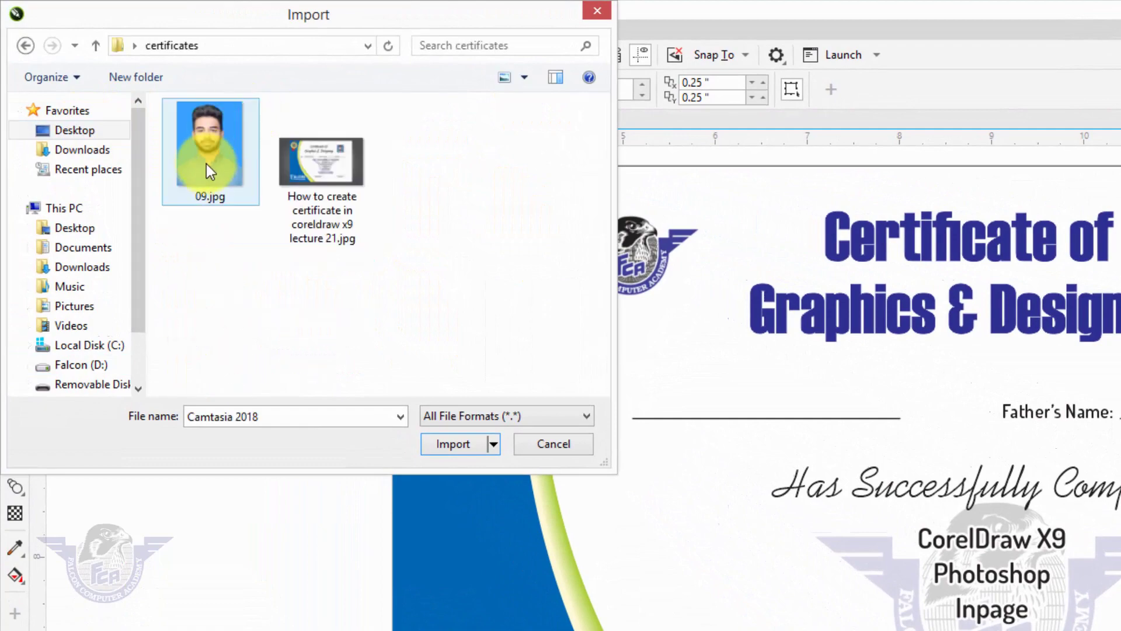
click(453, 445)
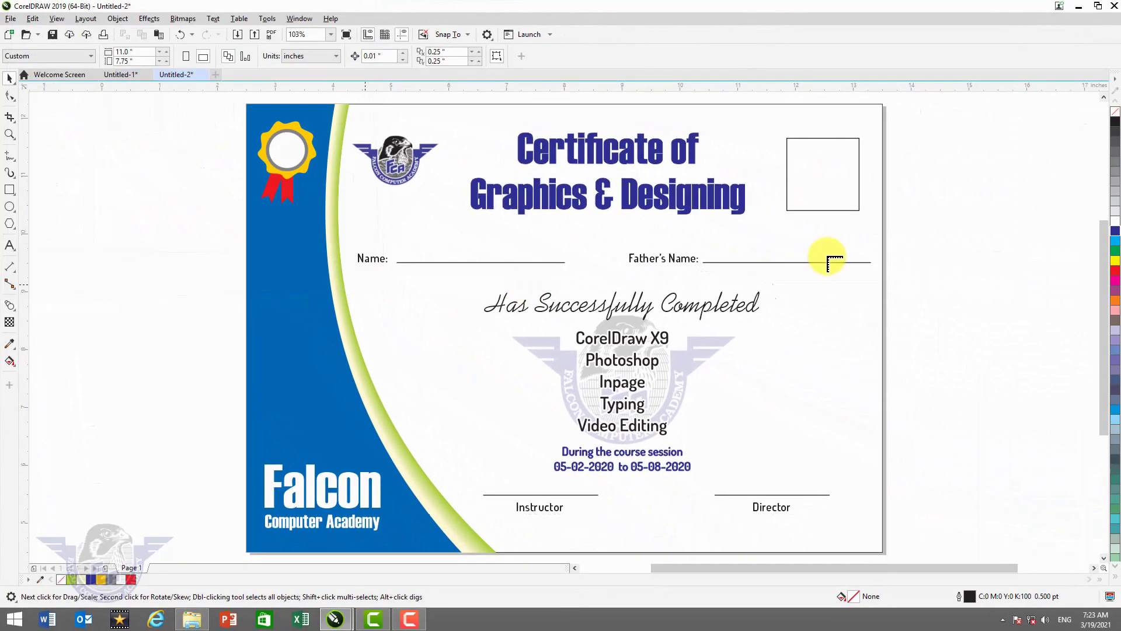
- Place the photo beside the certificate and PowerClip it into the empty top-right square
drag(866, 286, 998, 260)
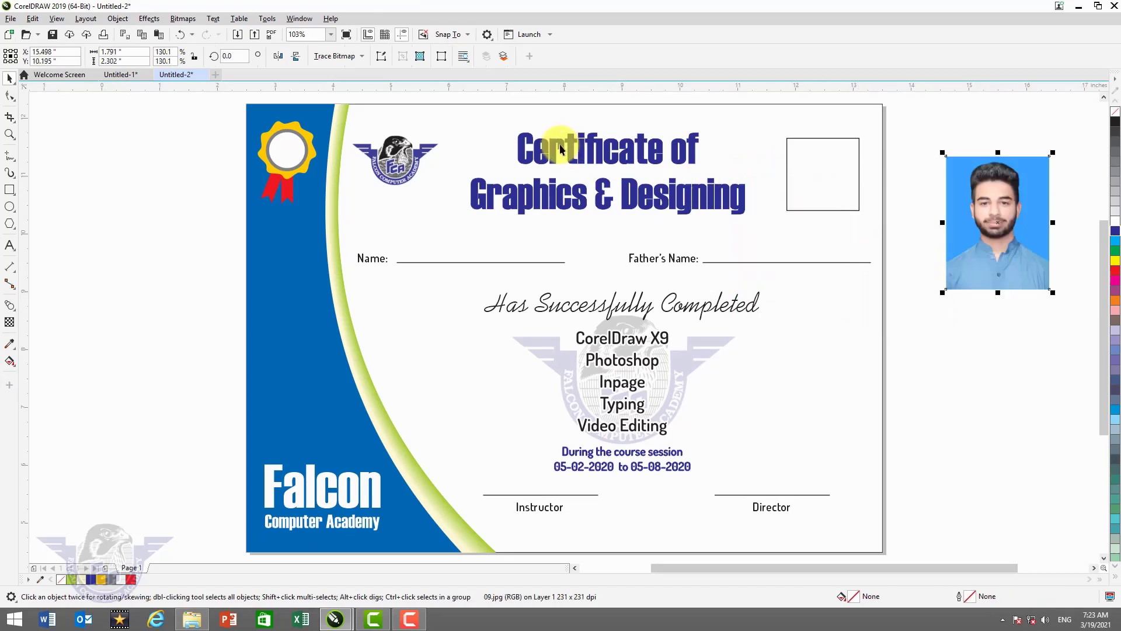
click(144, 20)
mouse_move(121, 22)
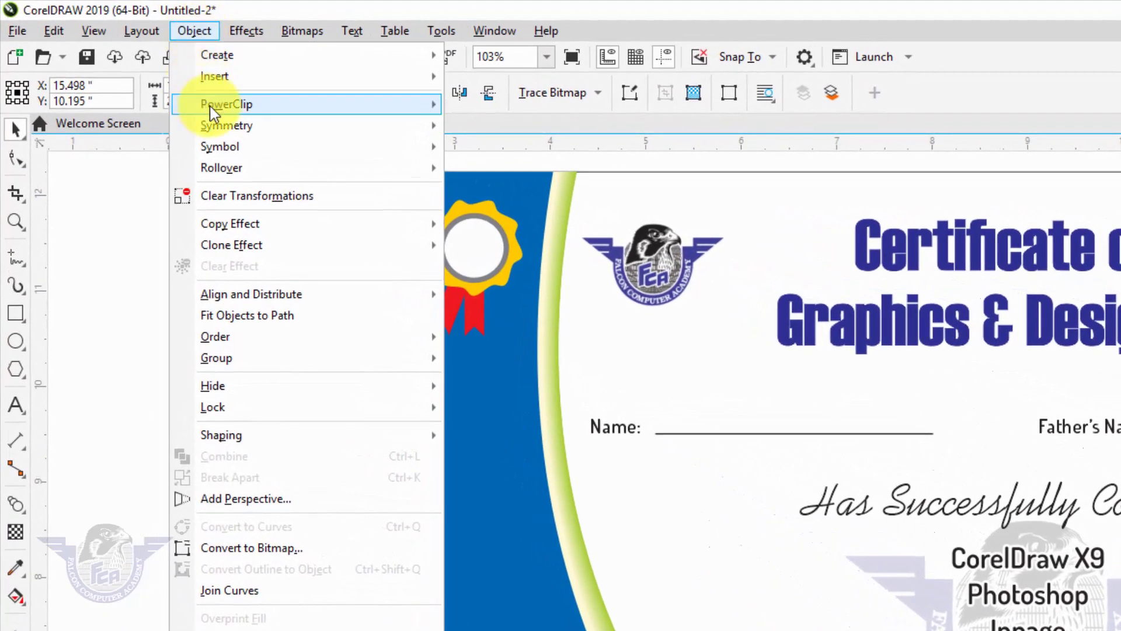
mouse_move(128, 65)
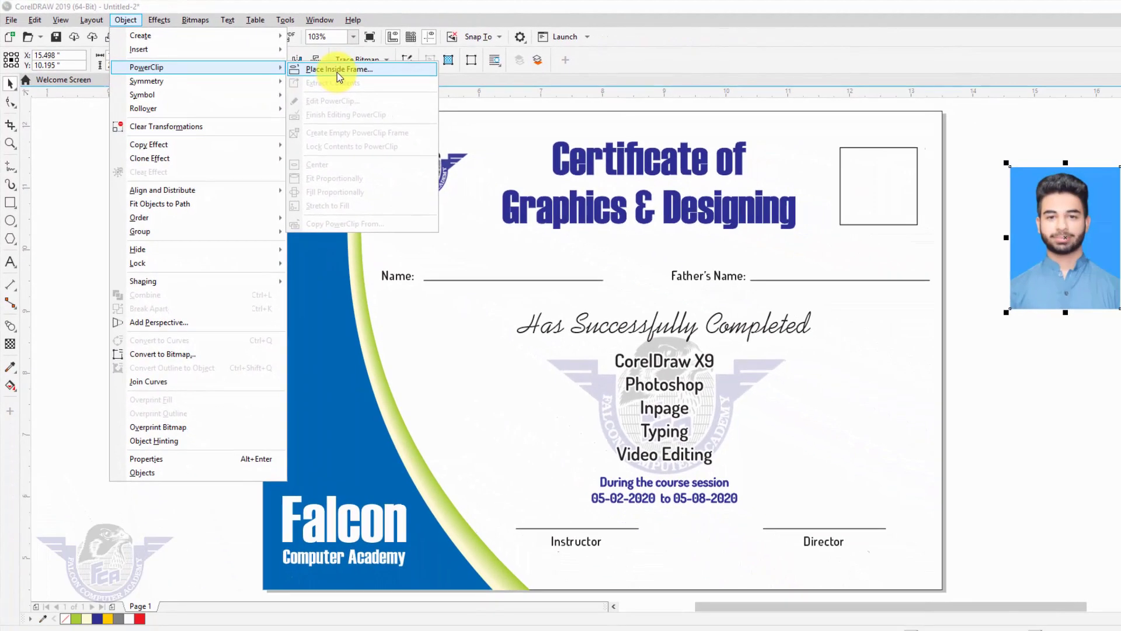
click(338, 69)
click(875, 191)
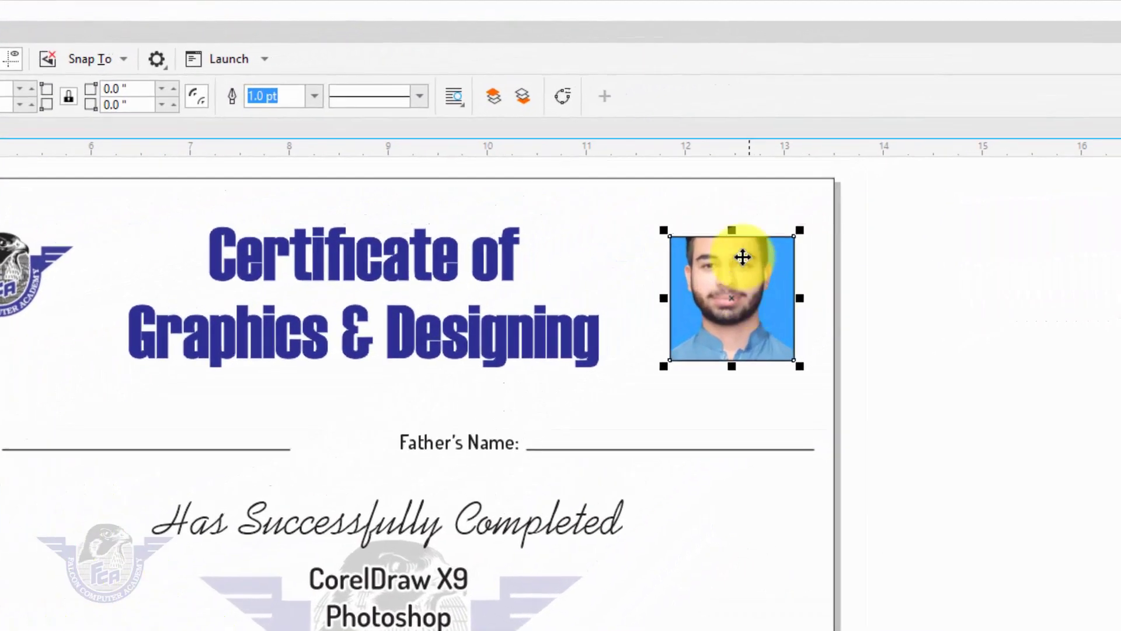
- Scale the photo to 90% inside its frame, nudge it lower, and finish editing
key(z)
drag(765, 118, 882, 213)
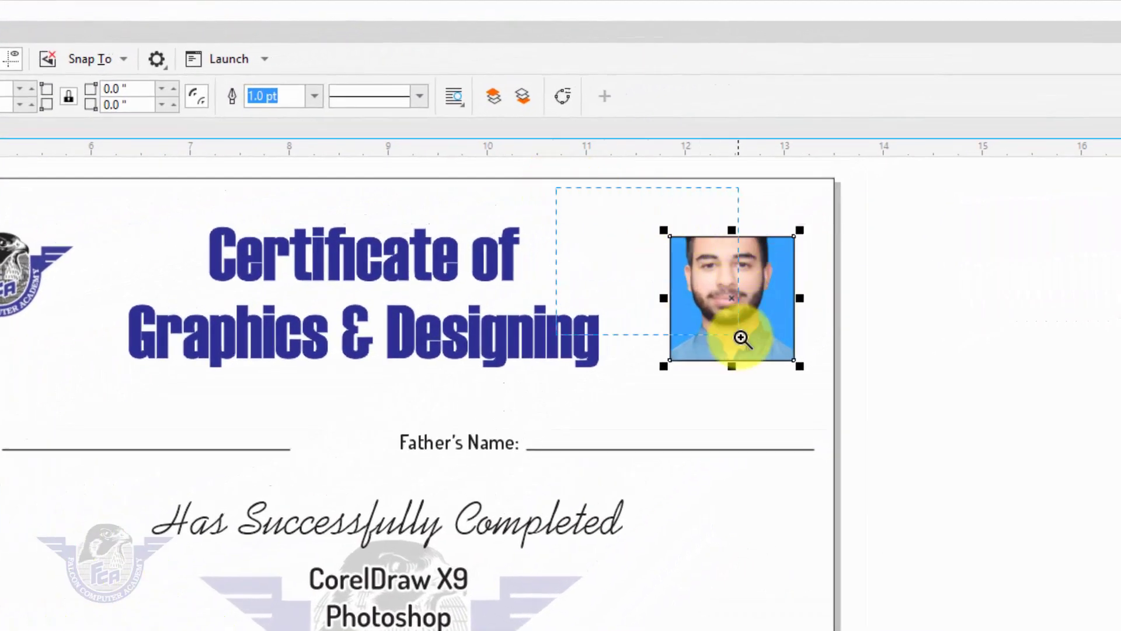
drag(741, 338, 939, 432)
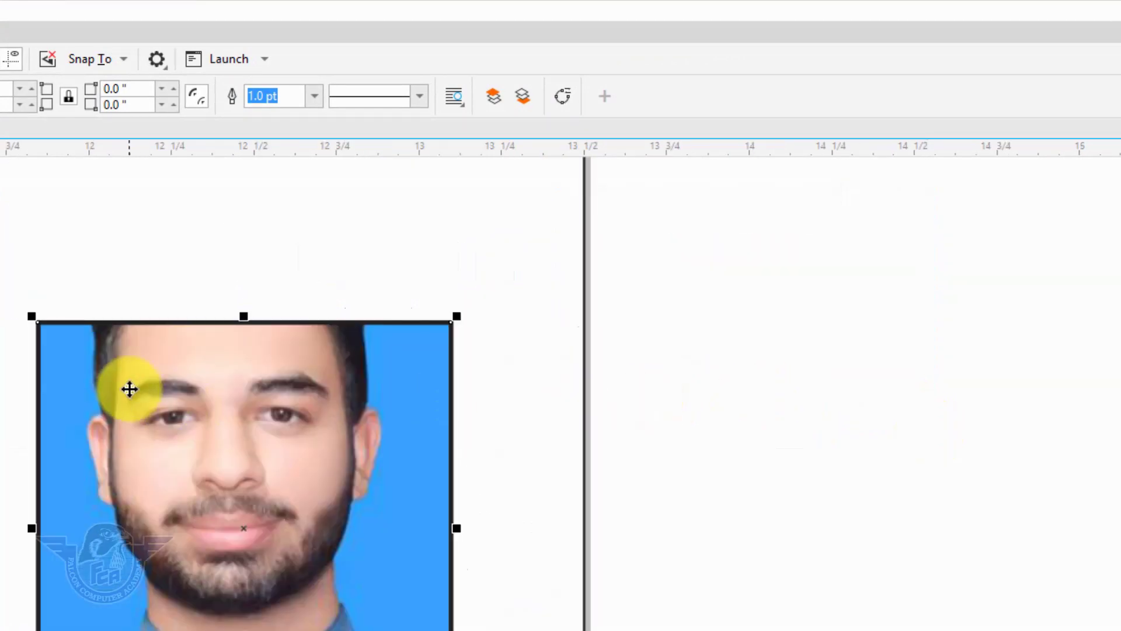
right_click(129, 389)
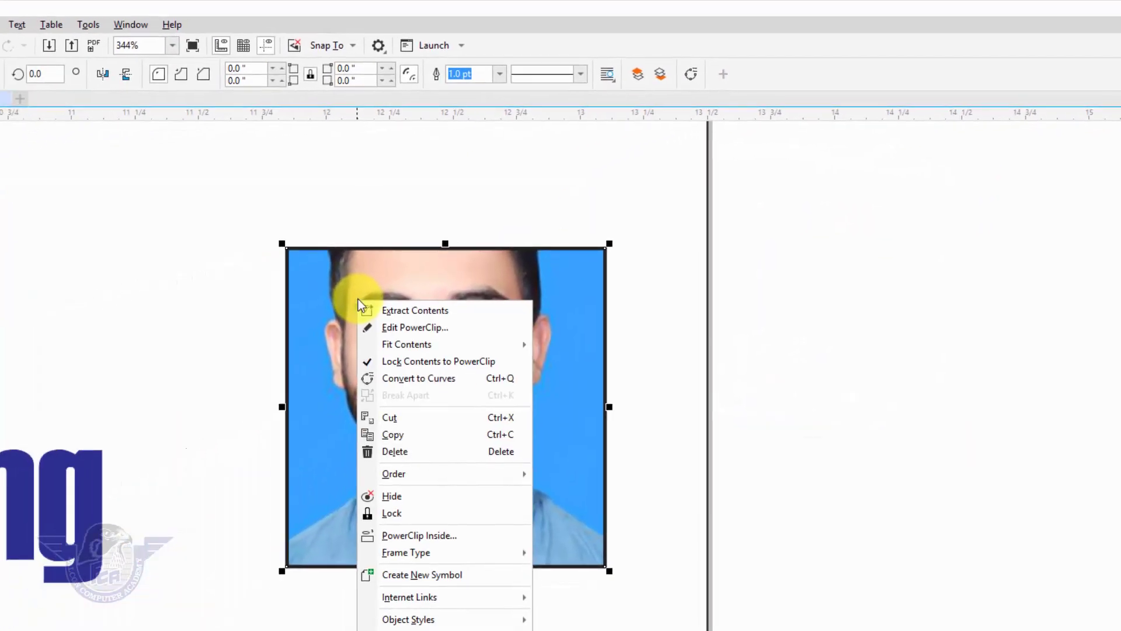
click(419, 327)
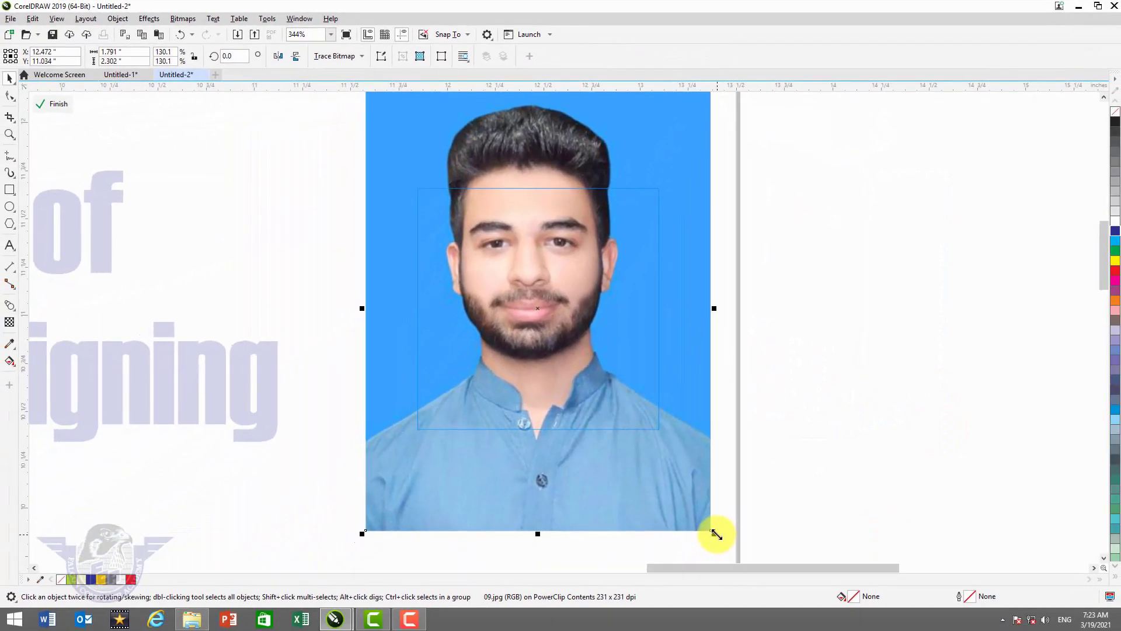
drag(716, 534, 665, 470)
drag(565, 308, 563, 337)
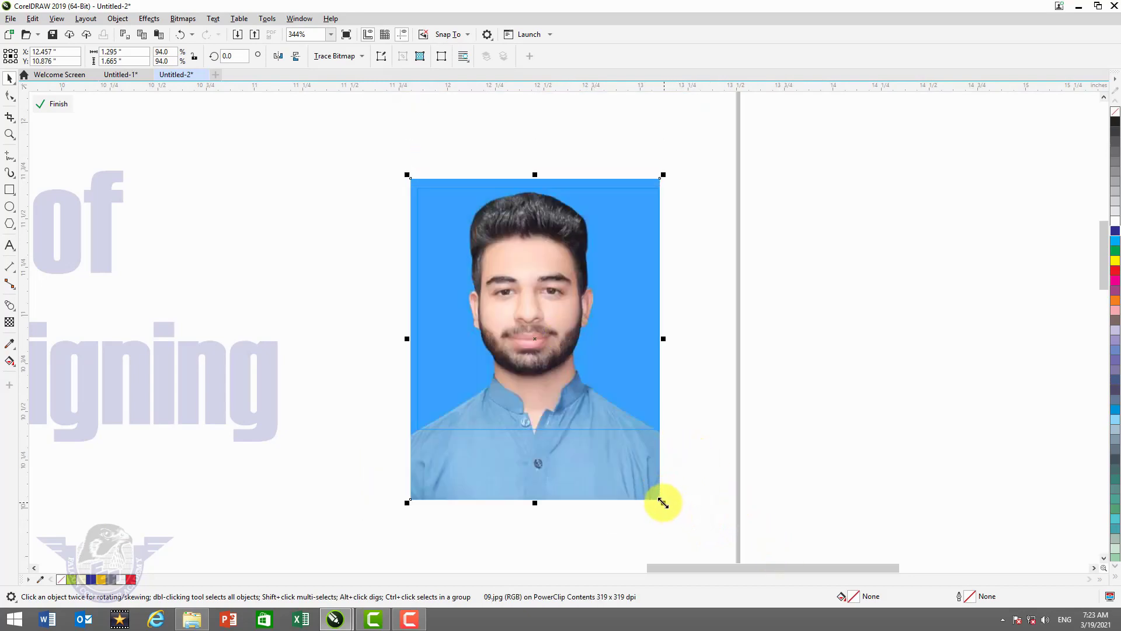
mouse_move(664, 501)
mouse_down()
mouse_move(650, 488)
mouse_move(671, 506)
mouse_move(659, 501)
mouse_up()
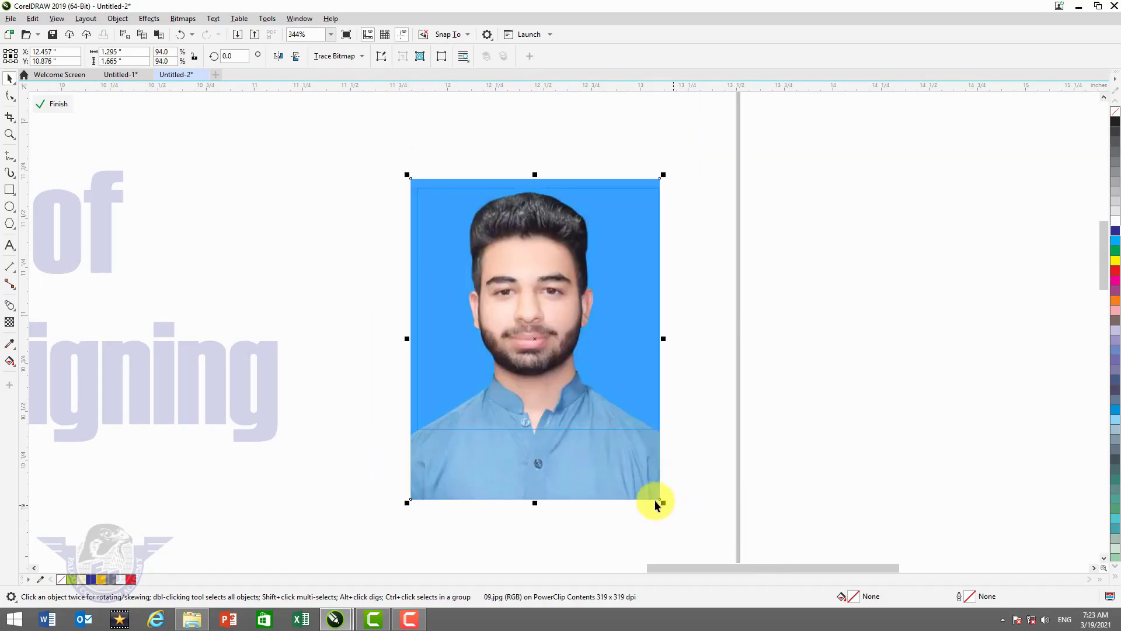
click(62, 106)
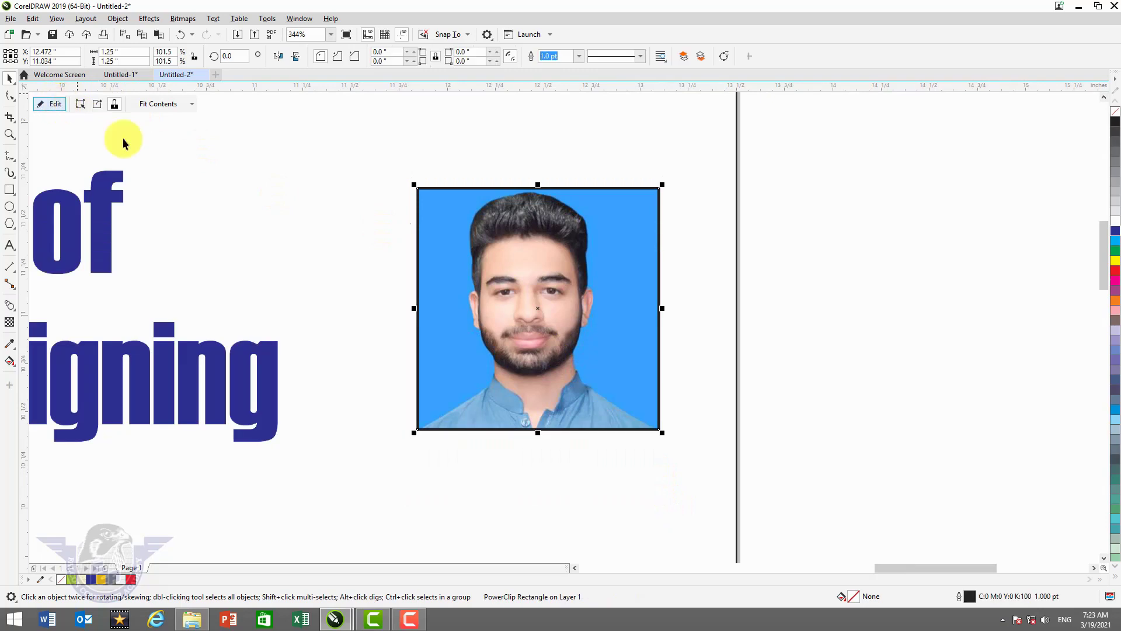
- Copy the Instructor label onto the Name line, replace it with the student's name, and centre it
key(F4)
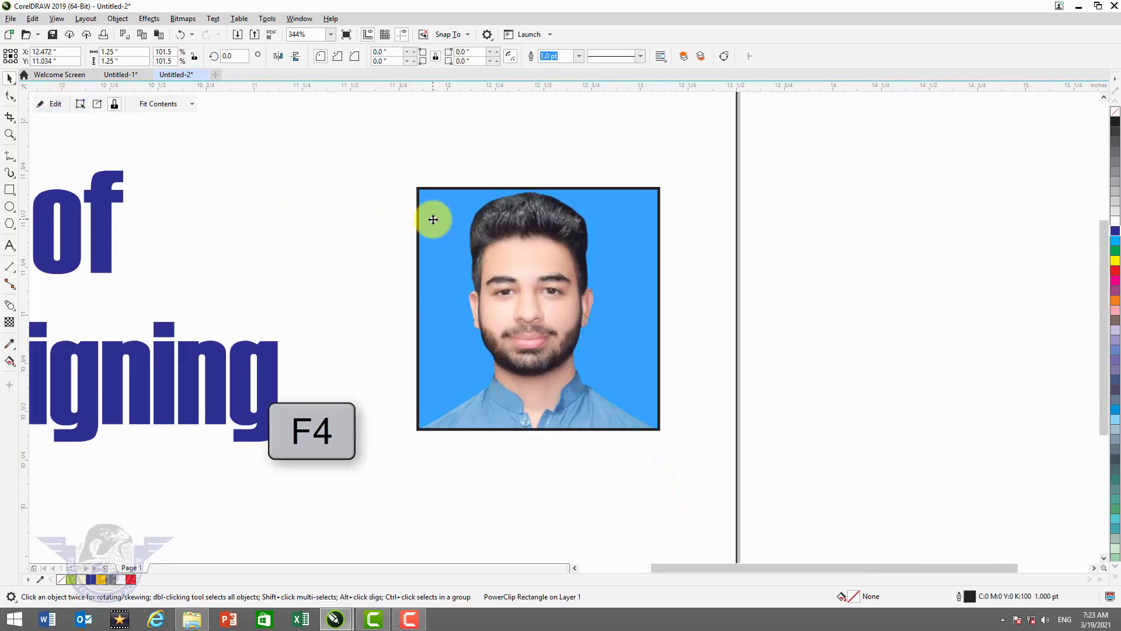
click(971, 316)
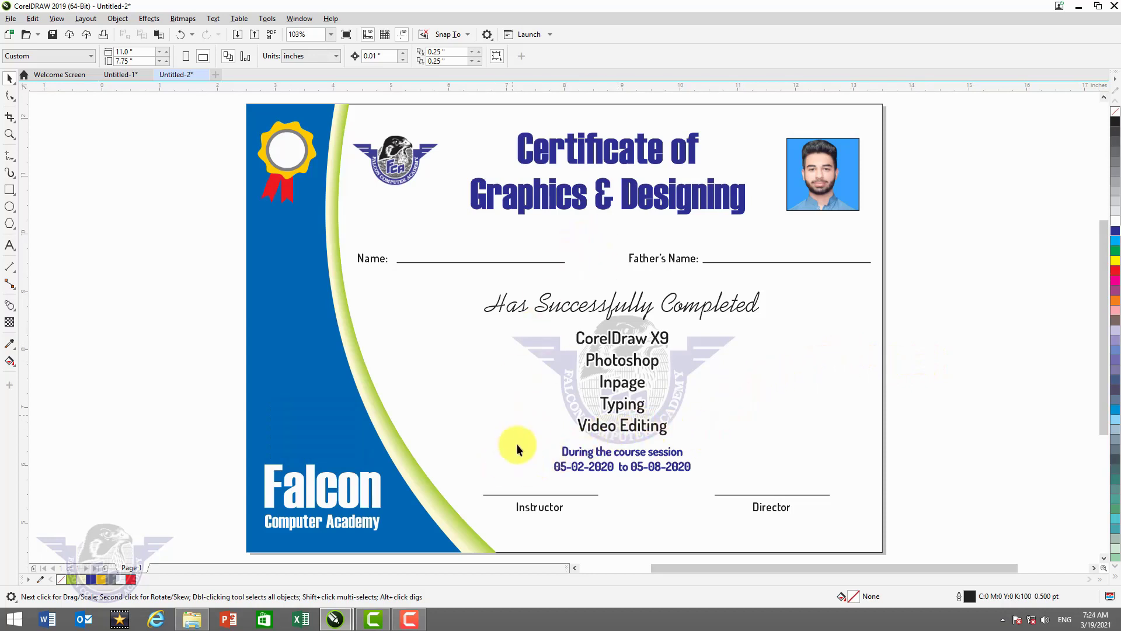
mouse_move(538, 510)
mouse_down()
mouse_move(453, 260)
mouse_move(439, 262)
mouse_up()
right_click(439, 261)
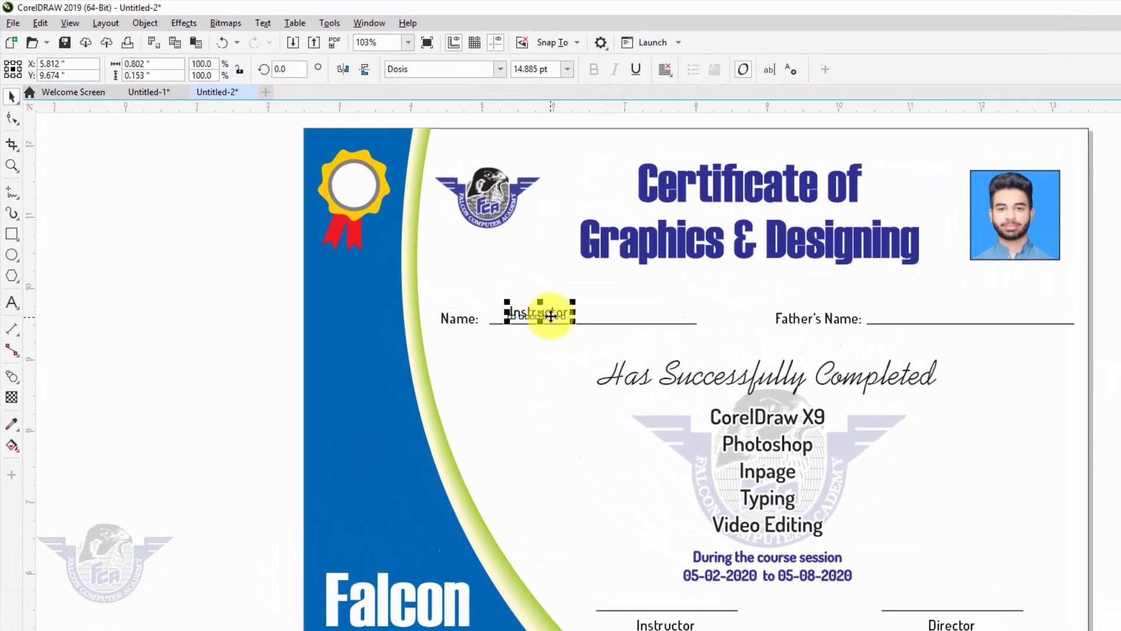
double_click(445, 254)
key(ctrl+a)
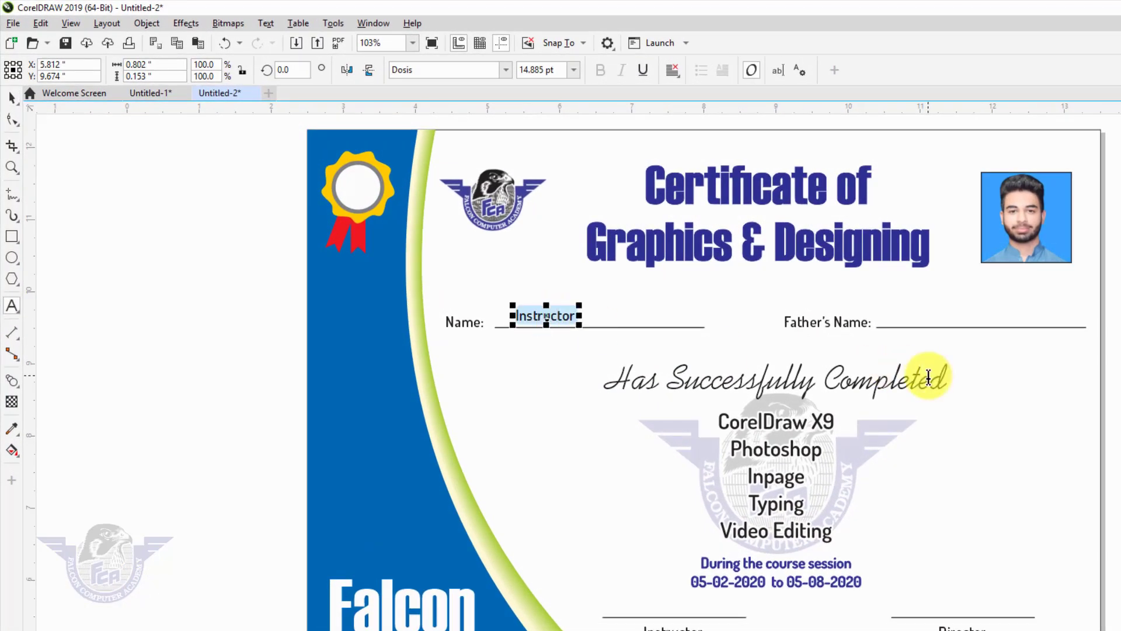
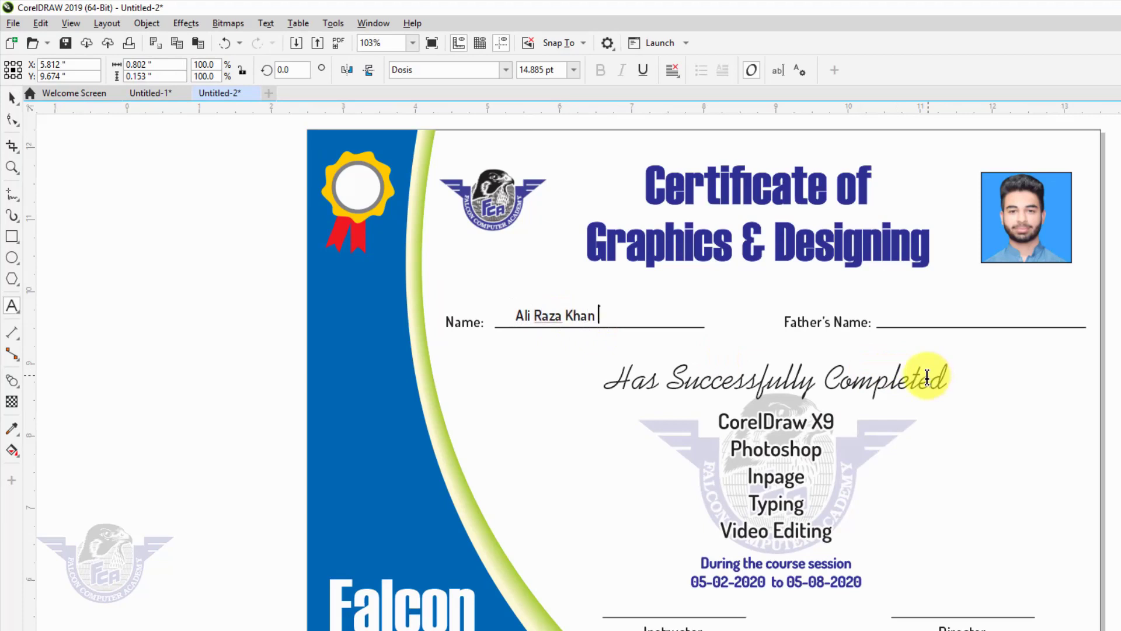
click(12, 98)
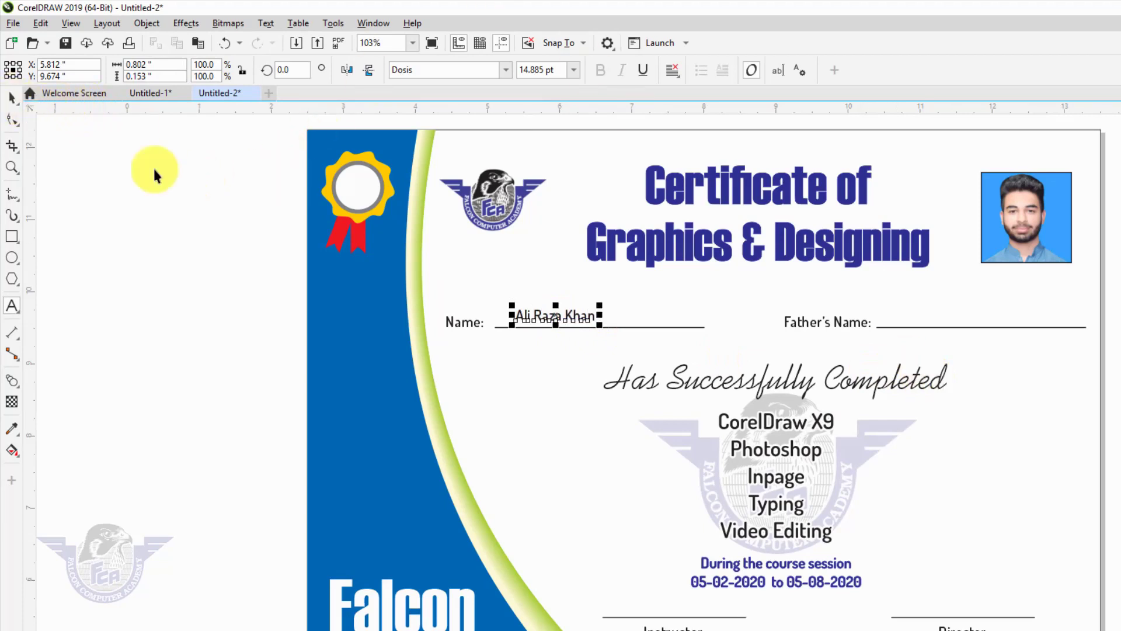
shift+click(691, 328)
key(c)
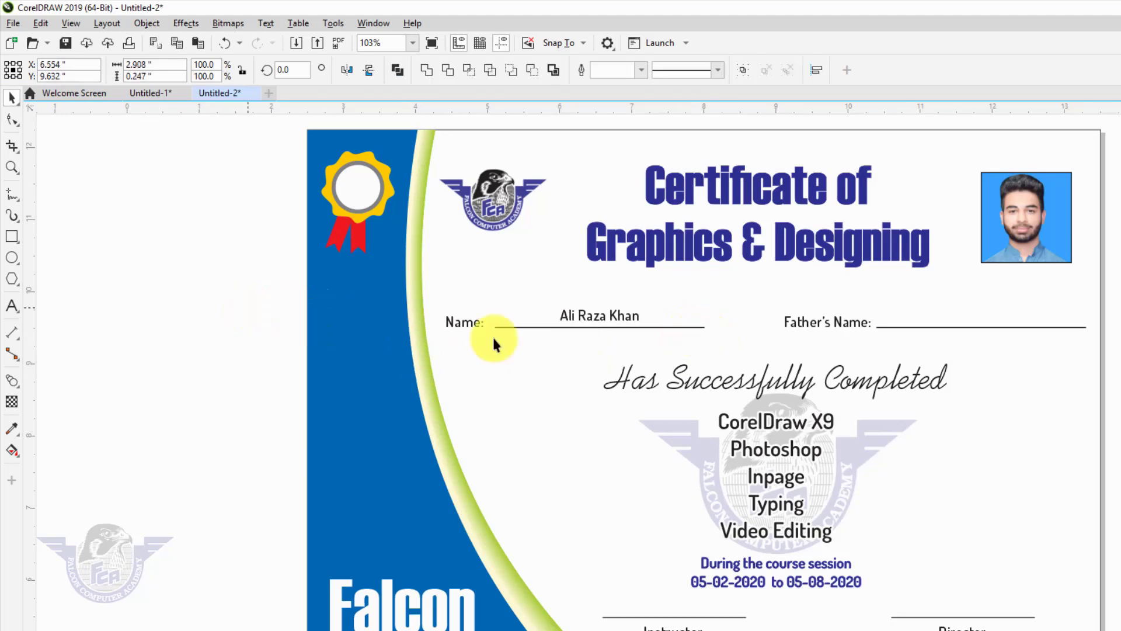
click(495, 343)
- Copy the name onto the Father's Name line, enter the father's name, and centre it
click(613, 317)
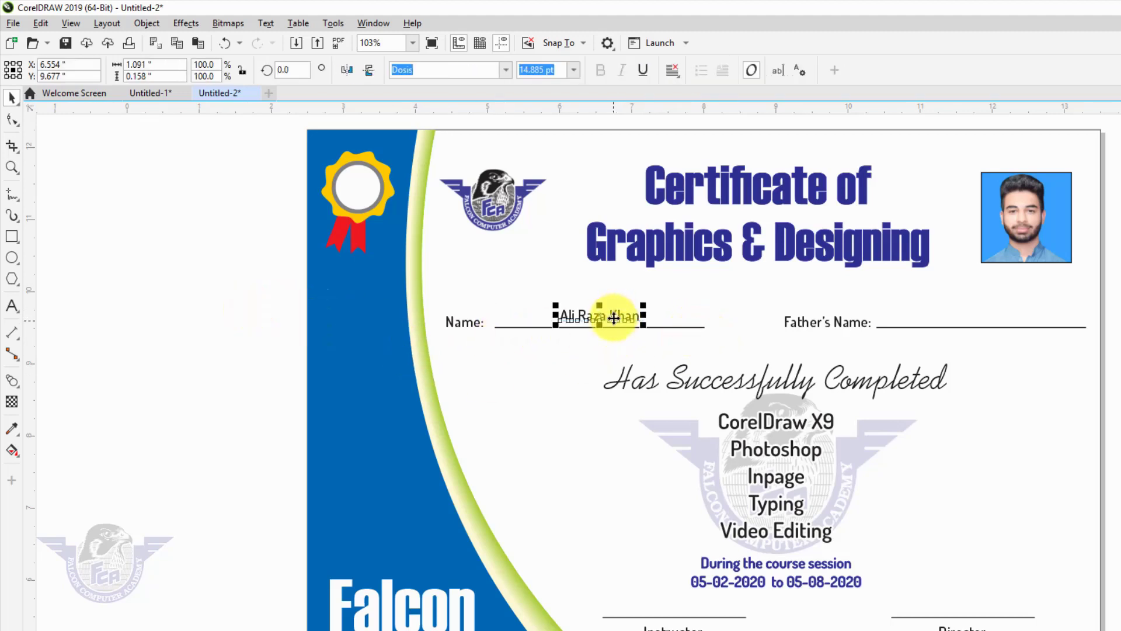
shift+click(953, 328)
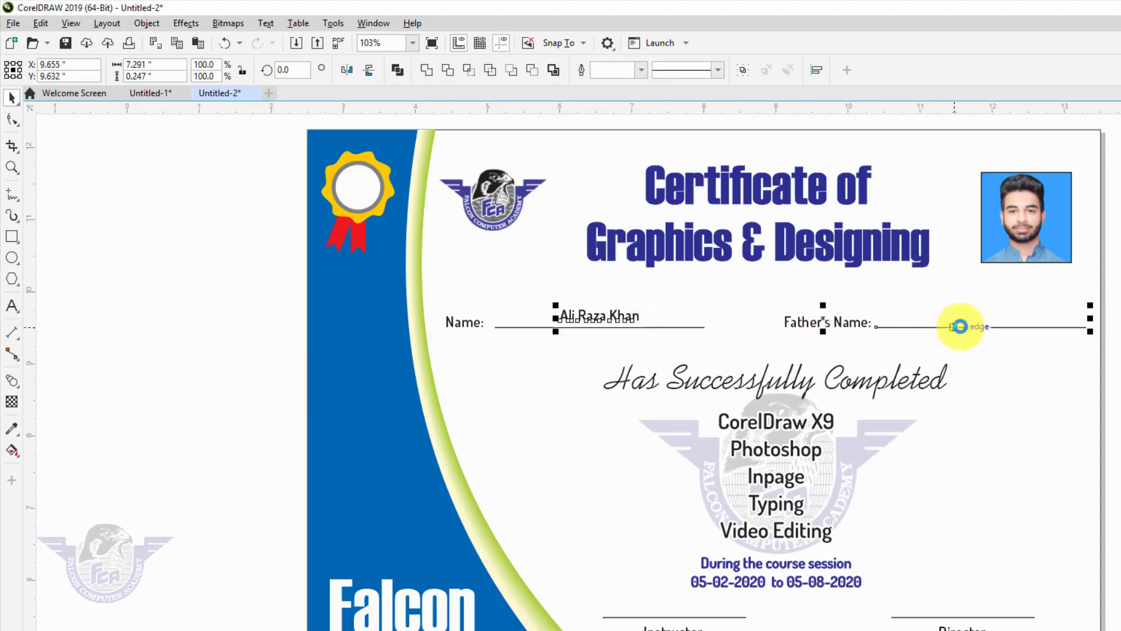
key(c)
click(1058, 345)
double_click(998, 318)
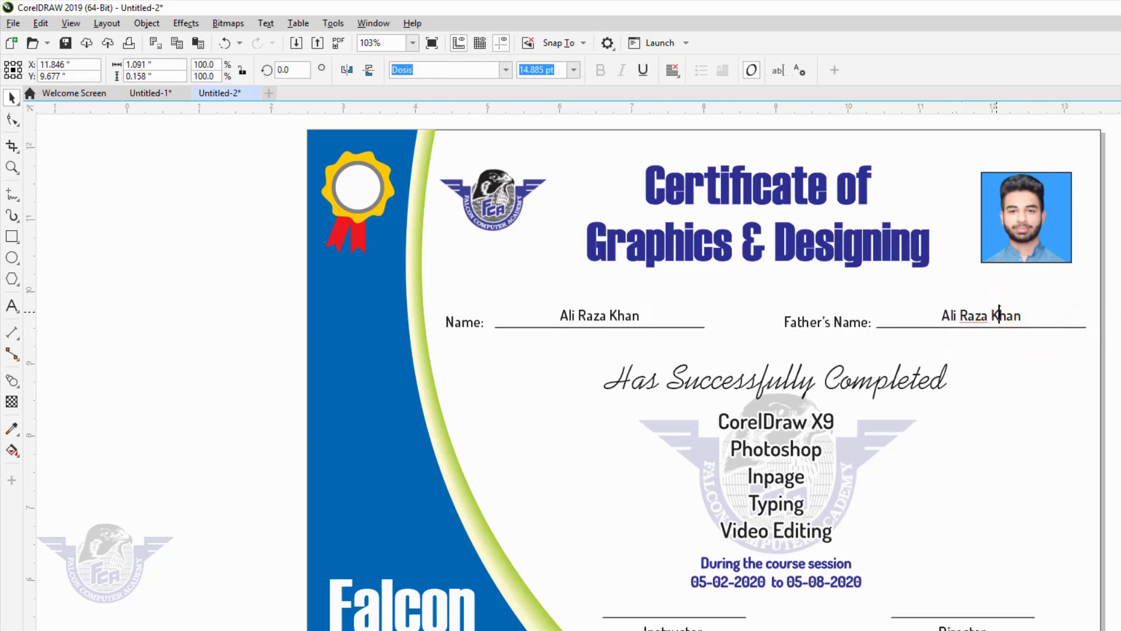
key(ctrl+a)
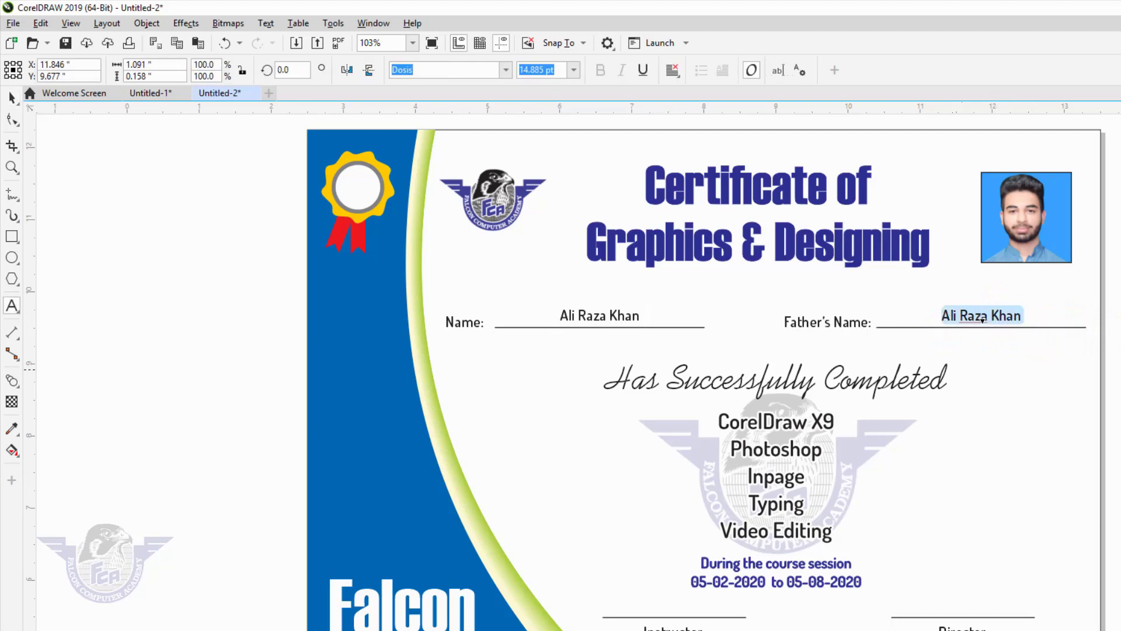
text(Nadeem)
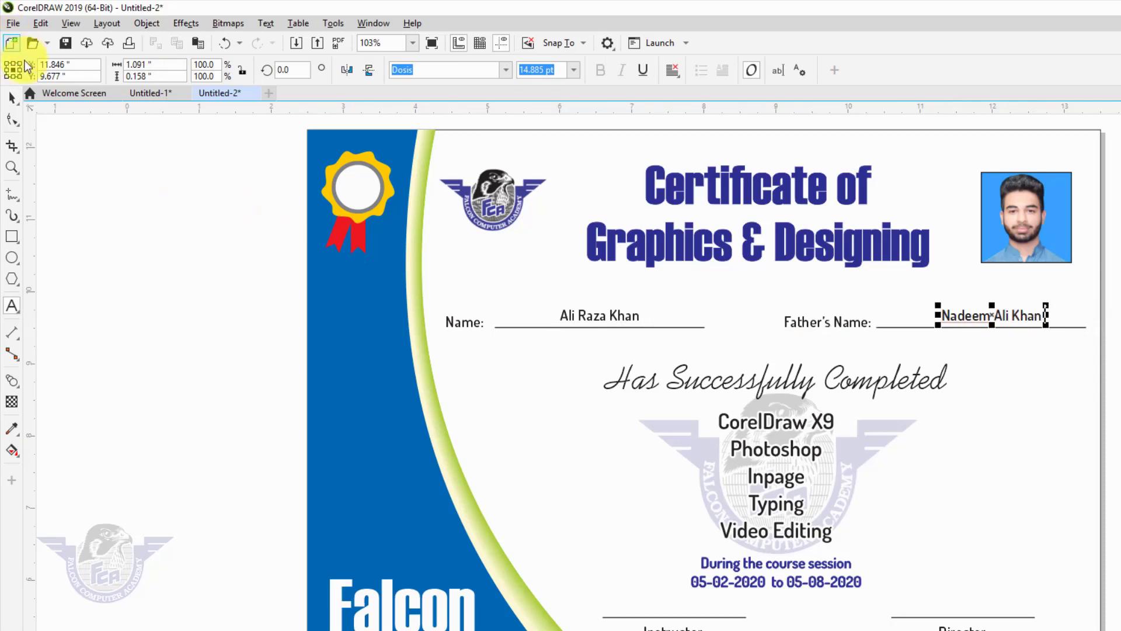
click(10, 98)
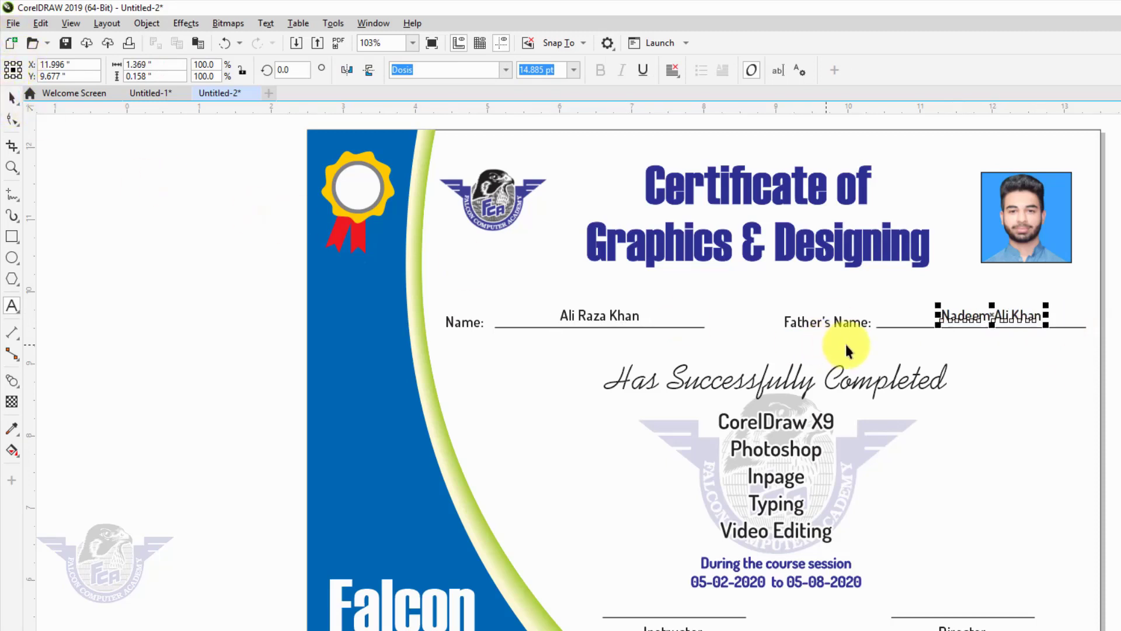
key(space)
click(896, 328)
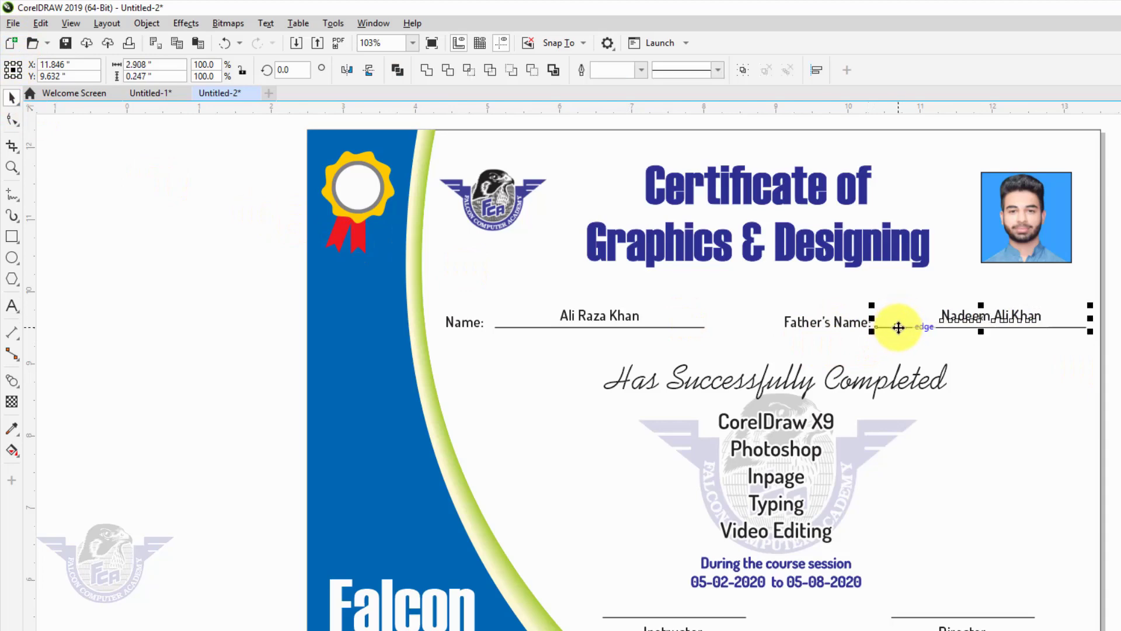
click(1112, 222)
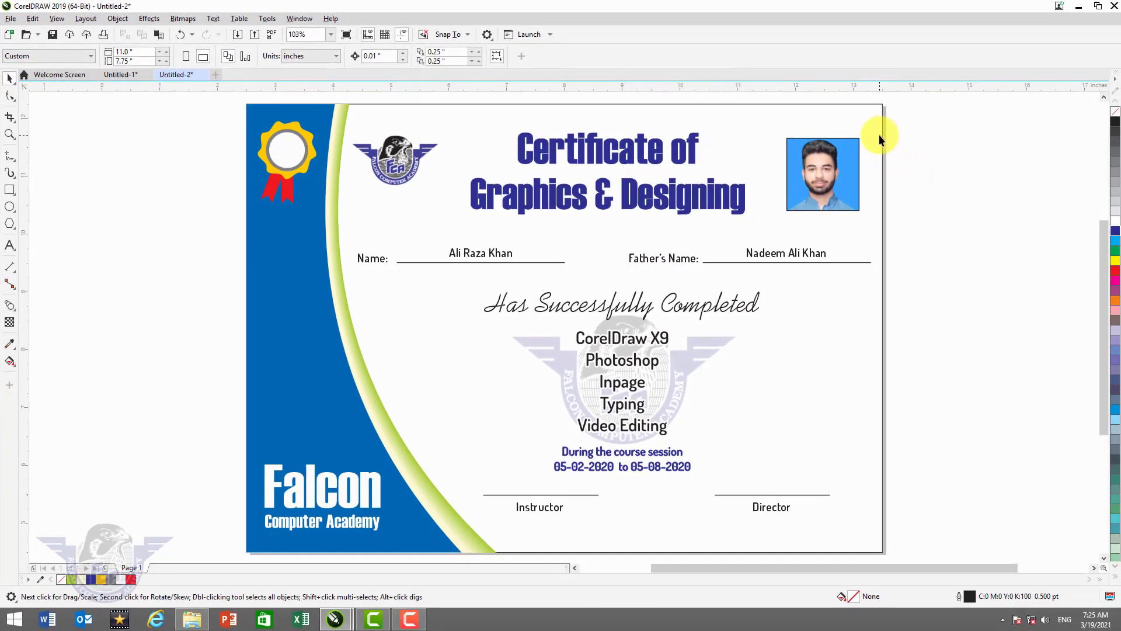
- Remove the background's outline, group all 27 objects with Ctrl+G, and shrink the group slightly
click(890, 137)
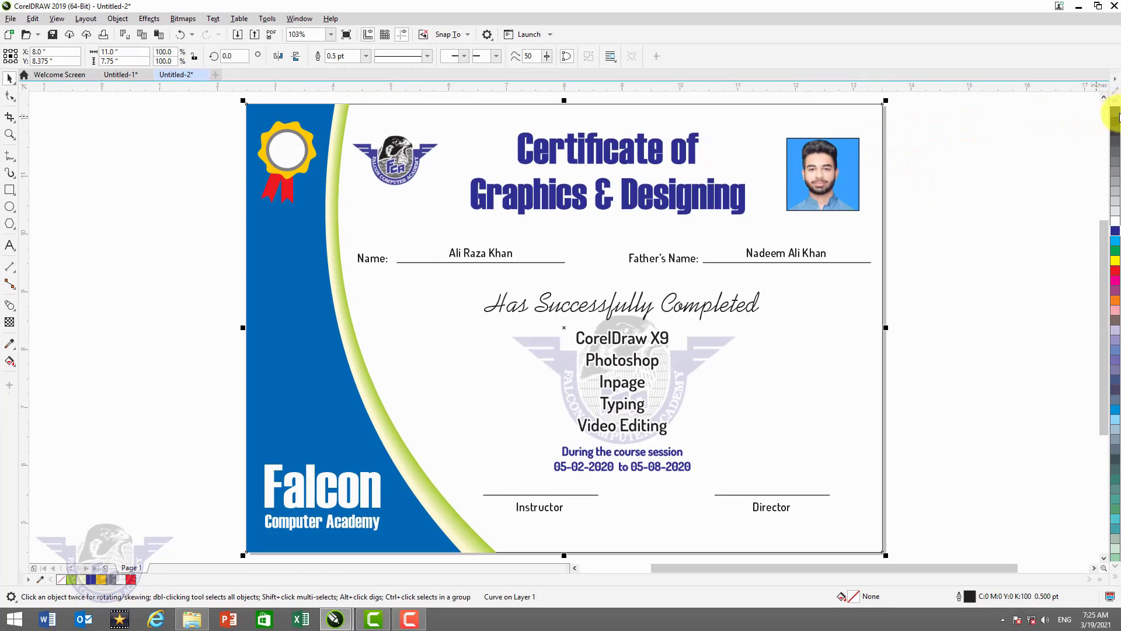
right_click(1115, 112)
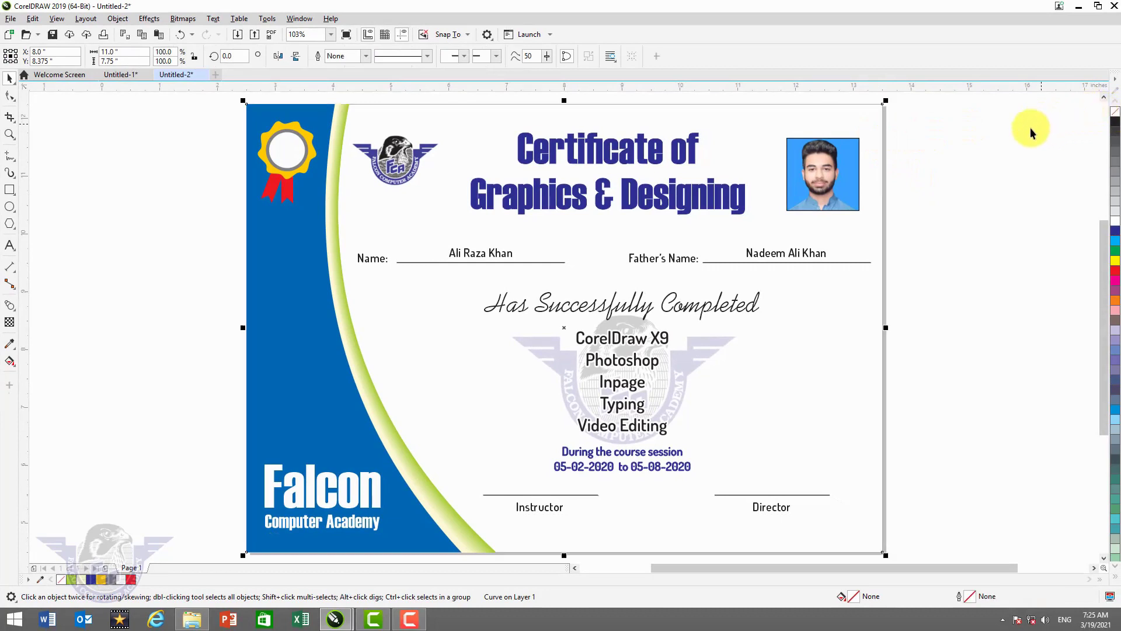
scroll(1024, 131, down, 2)
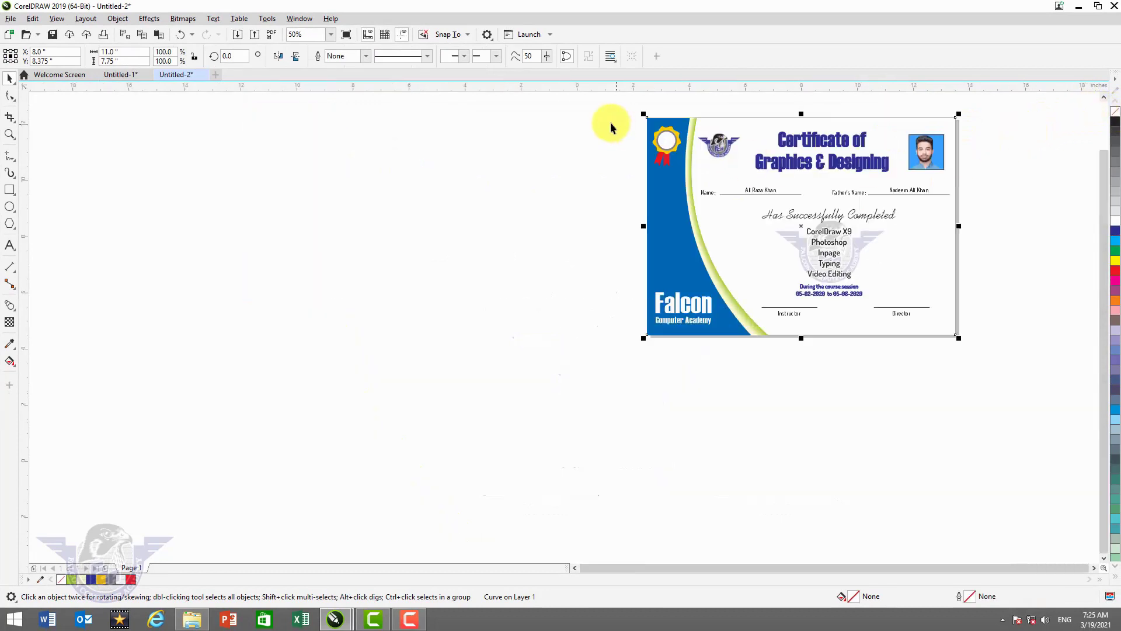
drag(612, 108, 1021, 379)
key(ctrl+g)
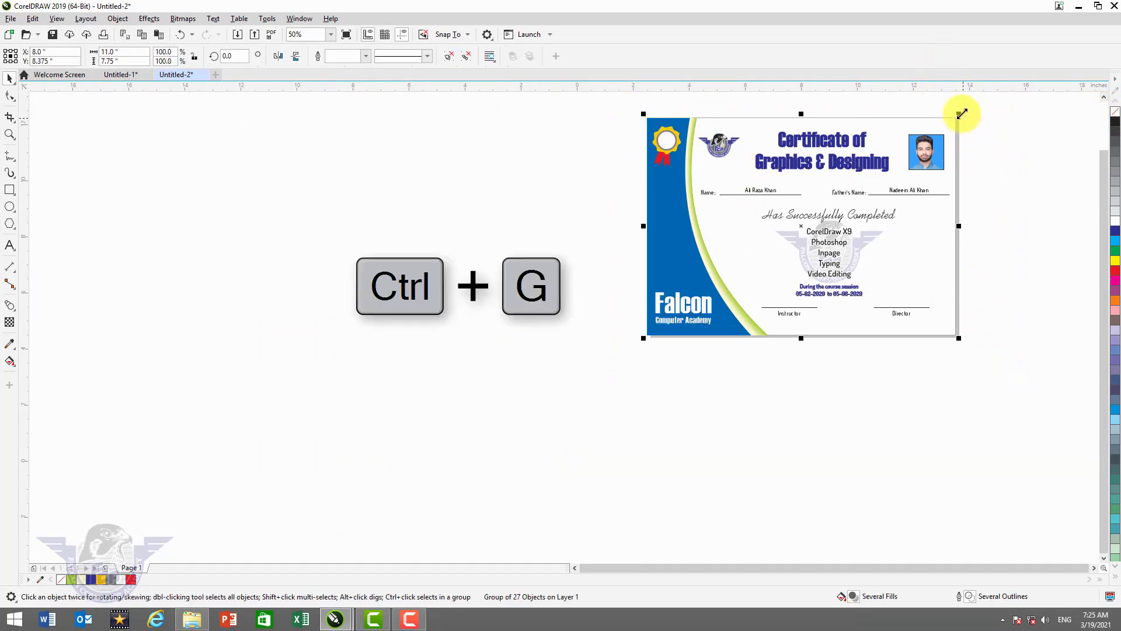
drag(960, 114, 957, 116)
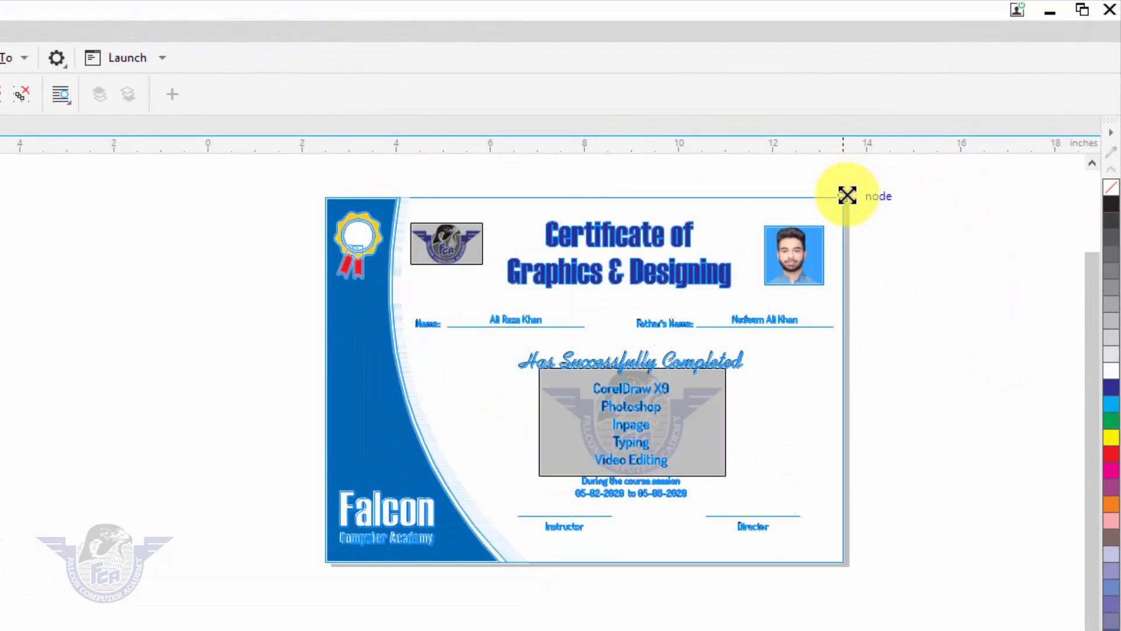
drag(847, 195, 845, 202)
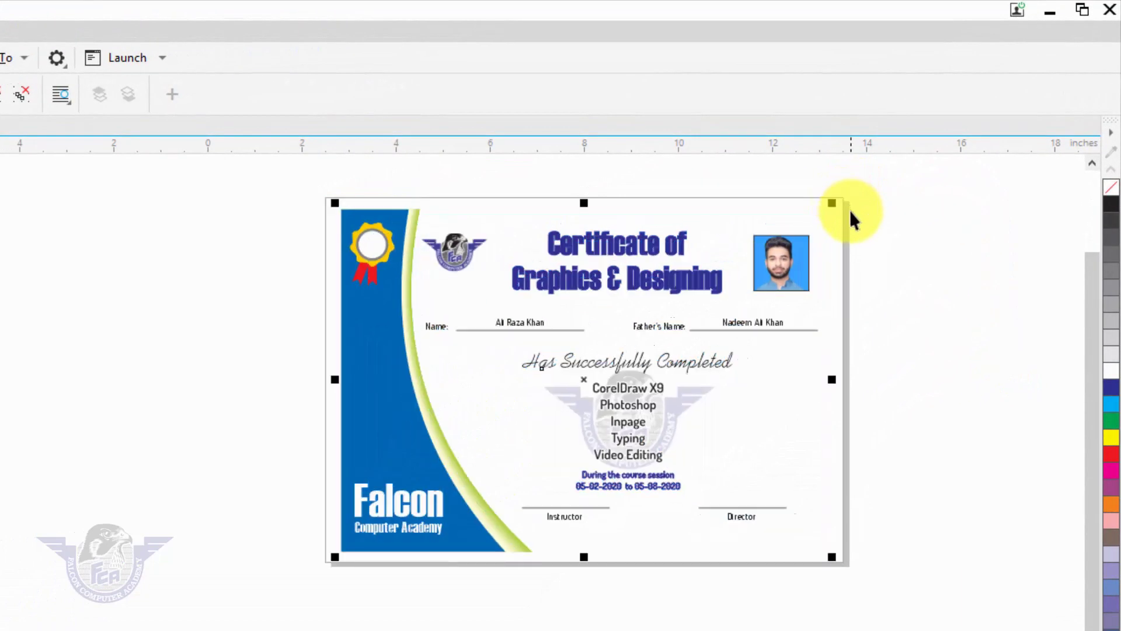
key(shift+F4)
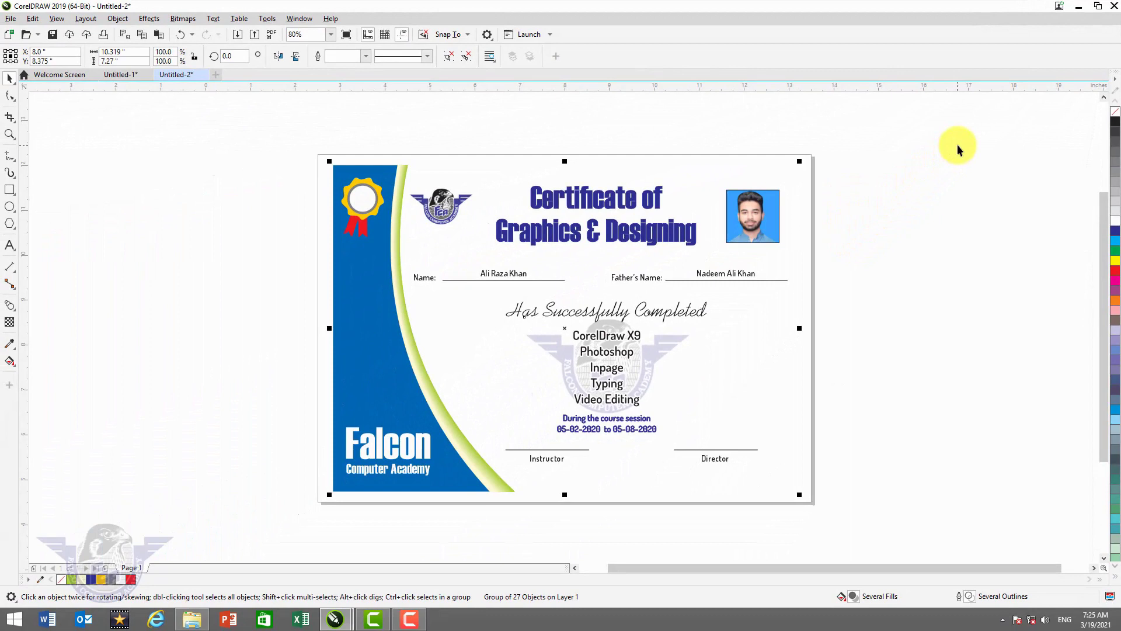
click(1026, 243)
key(shift+F4)
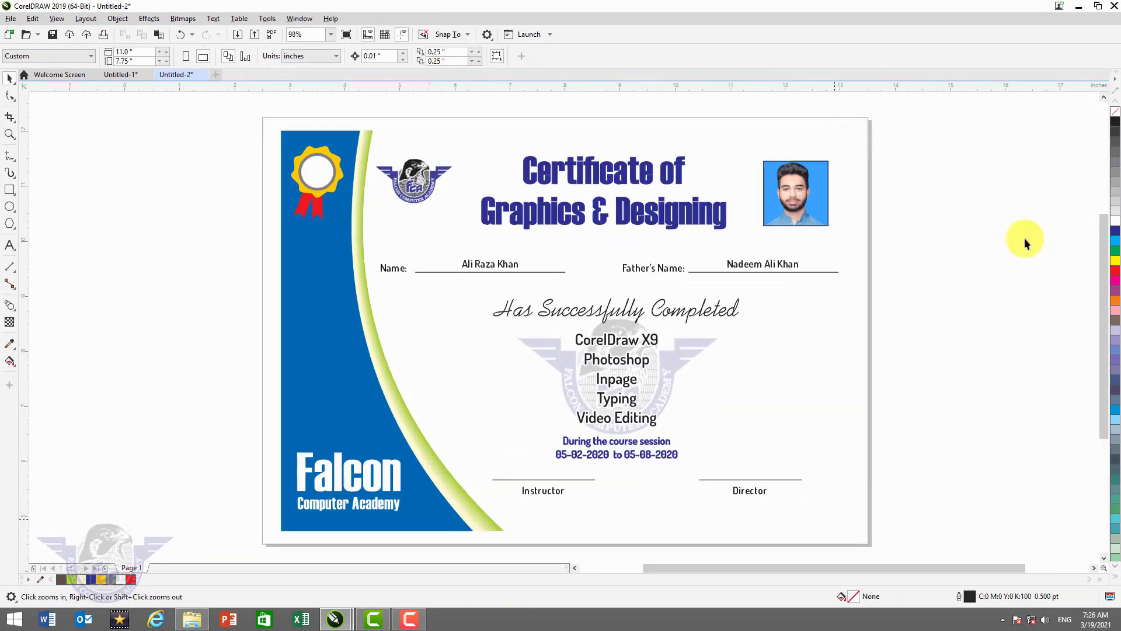